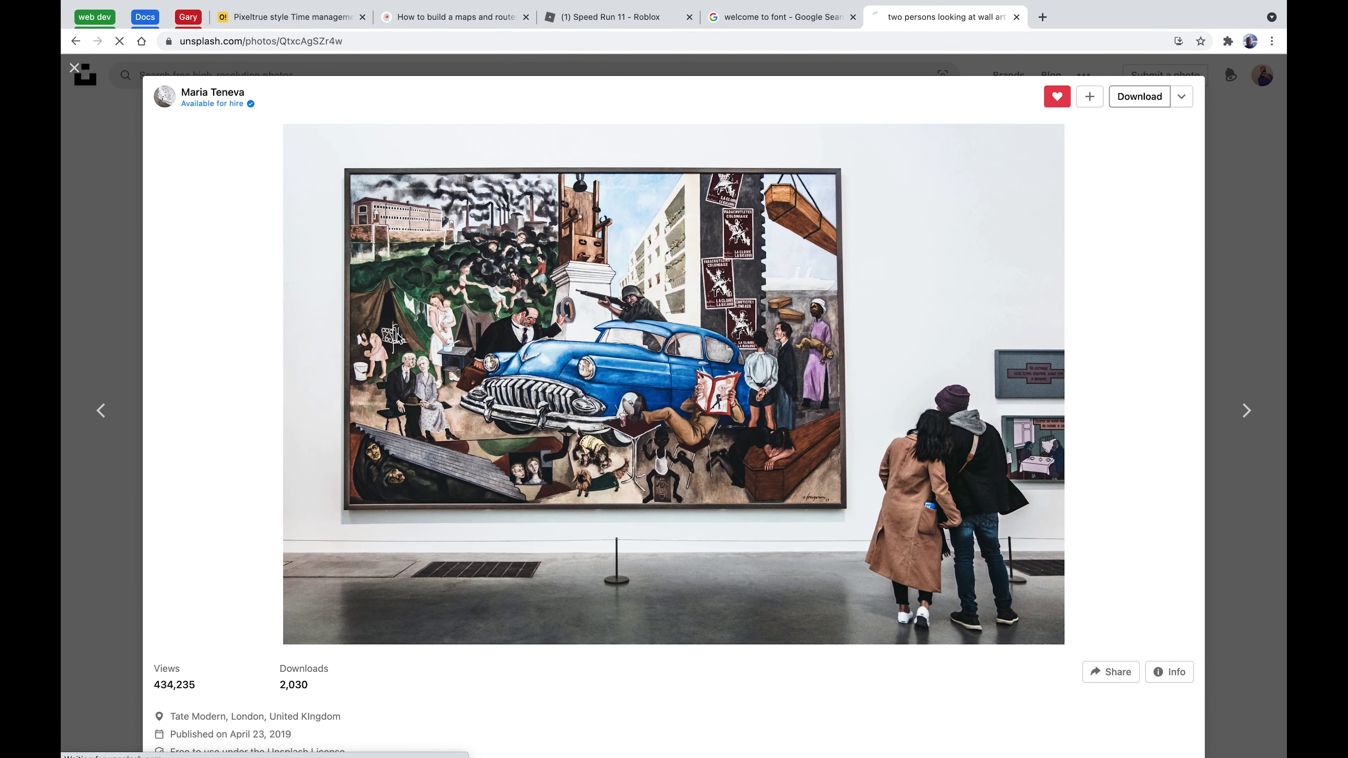
- Switch to Photoshop and search for "rage" among the files to open
key("ctrl+Up")
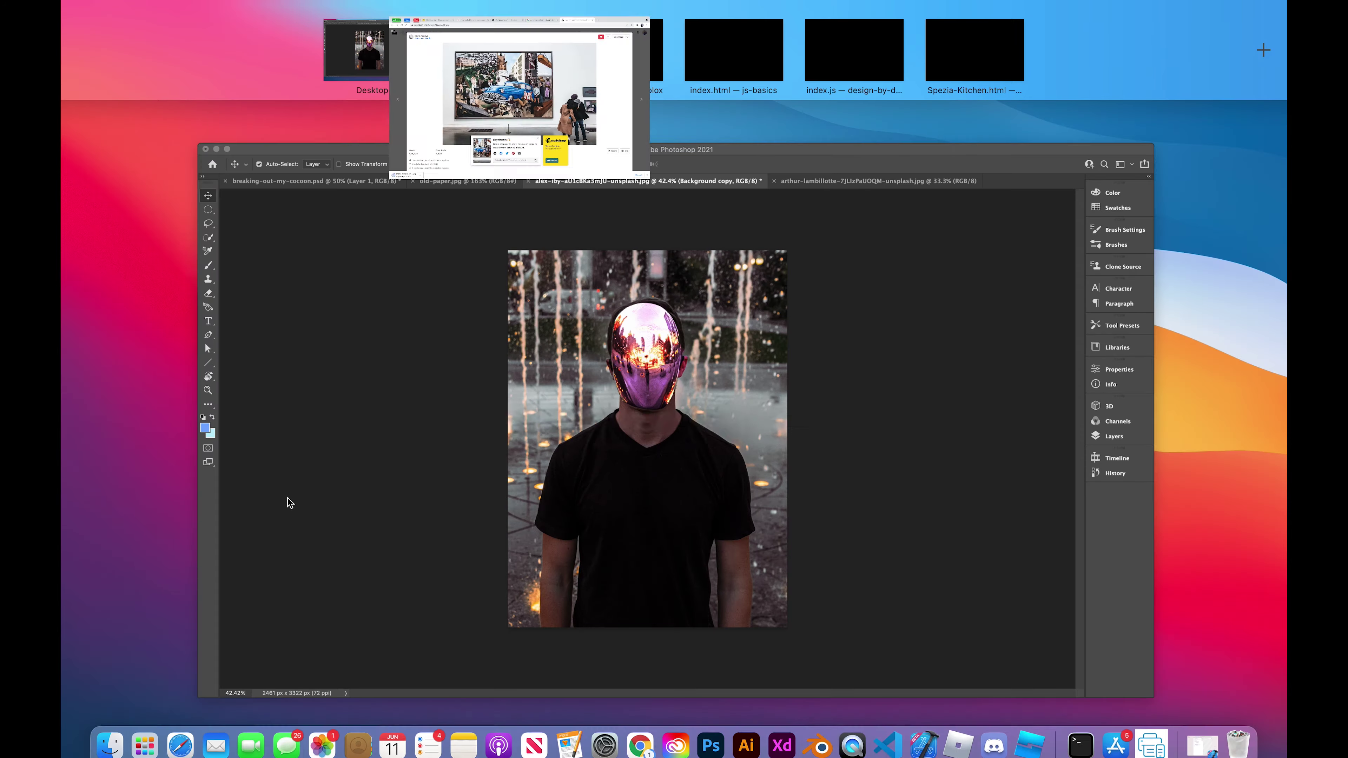
left_click(287, 497)
key("super+o")
left_click(1194, 47)
type("ra")
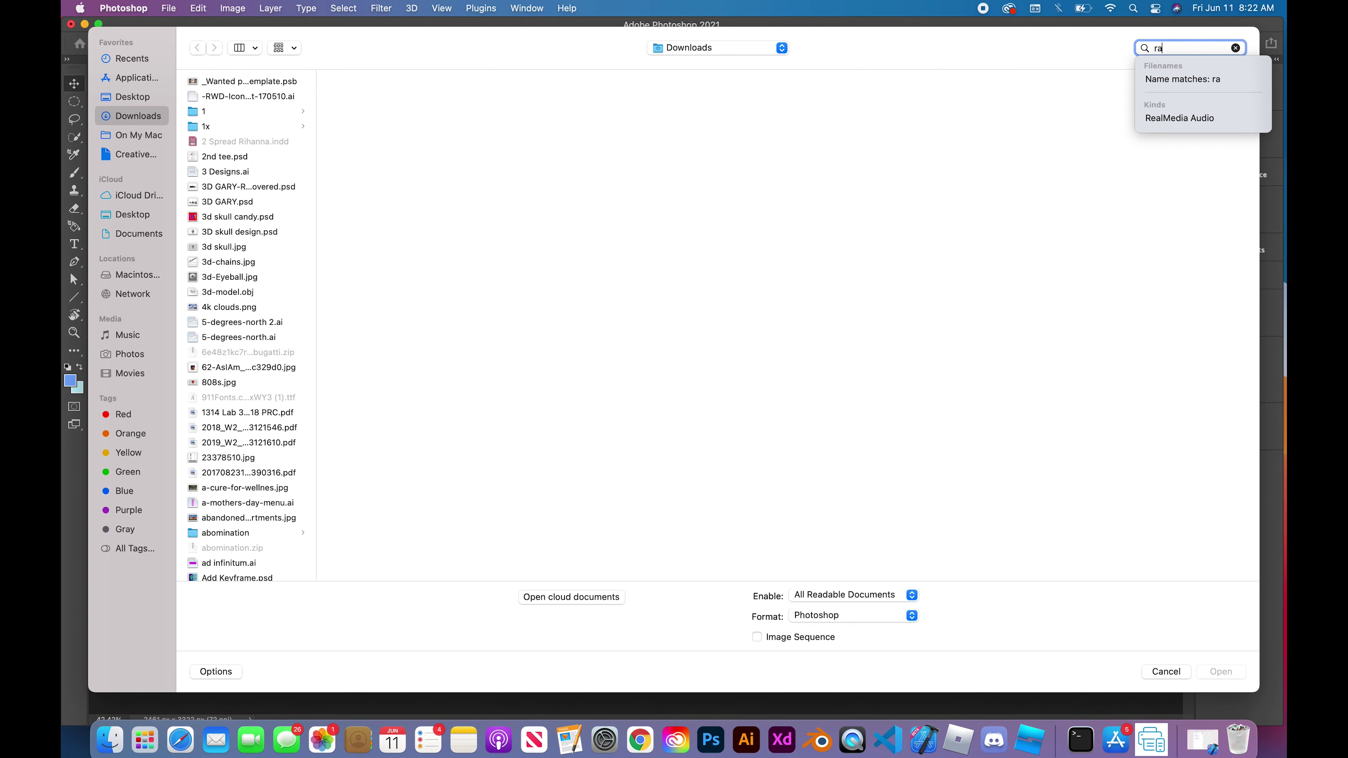
type("ge")
- Compare the previews of the rage image files and open rage-black-and-white.gif
left_click(238, 332)
key("Down")
key("Down")
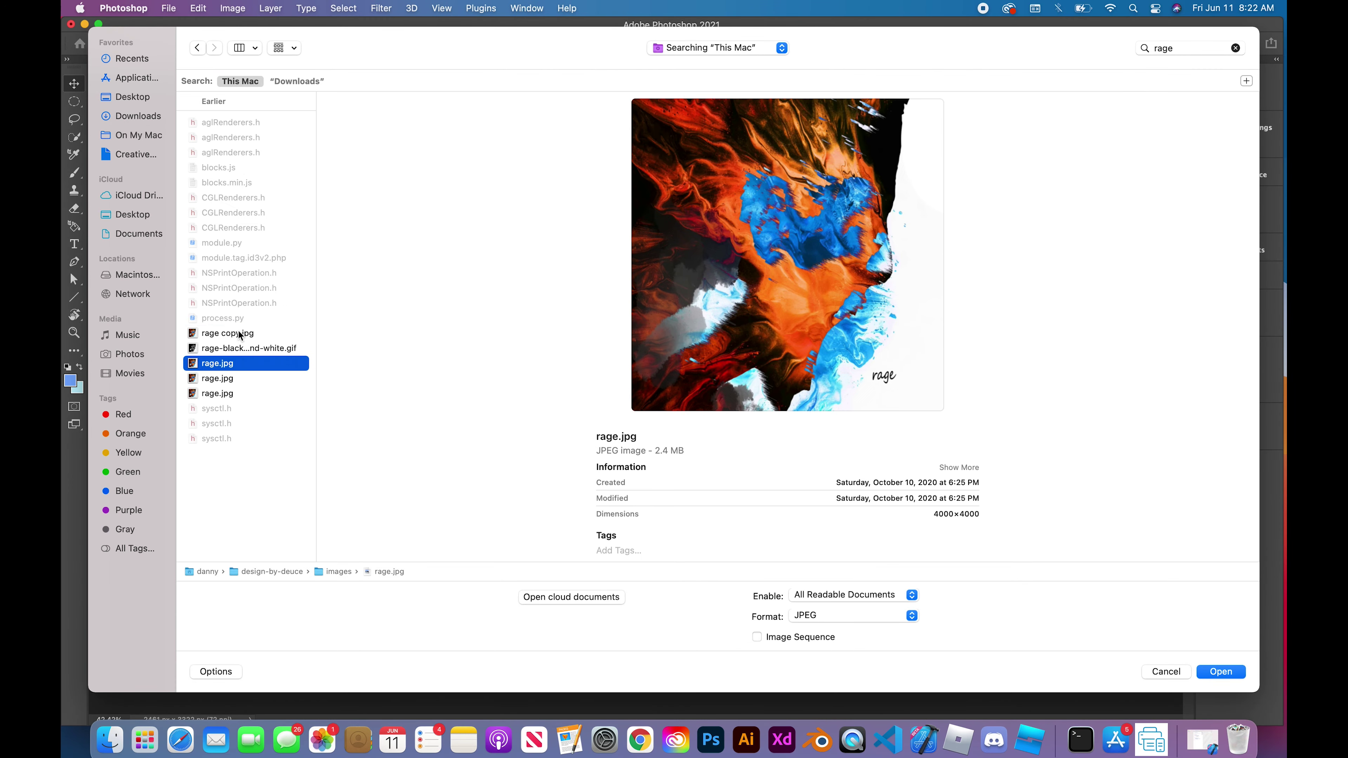
key("Down")
key("Down")
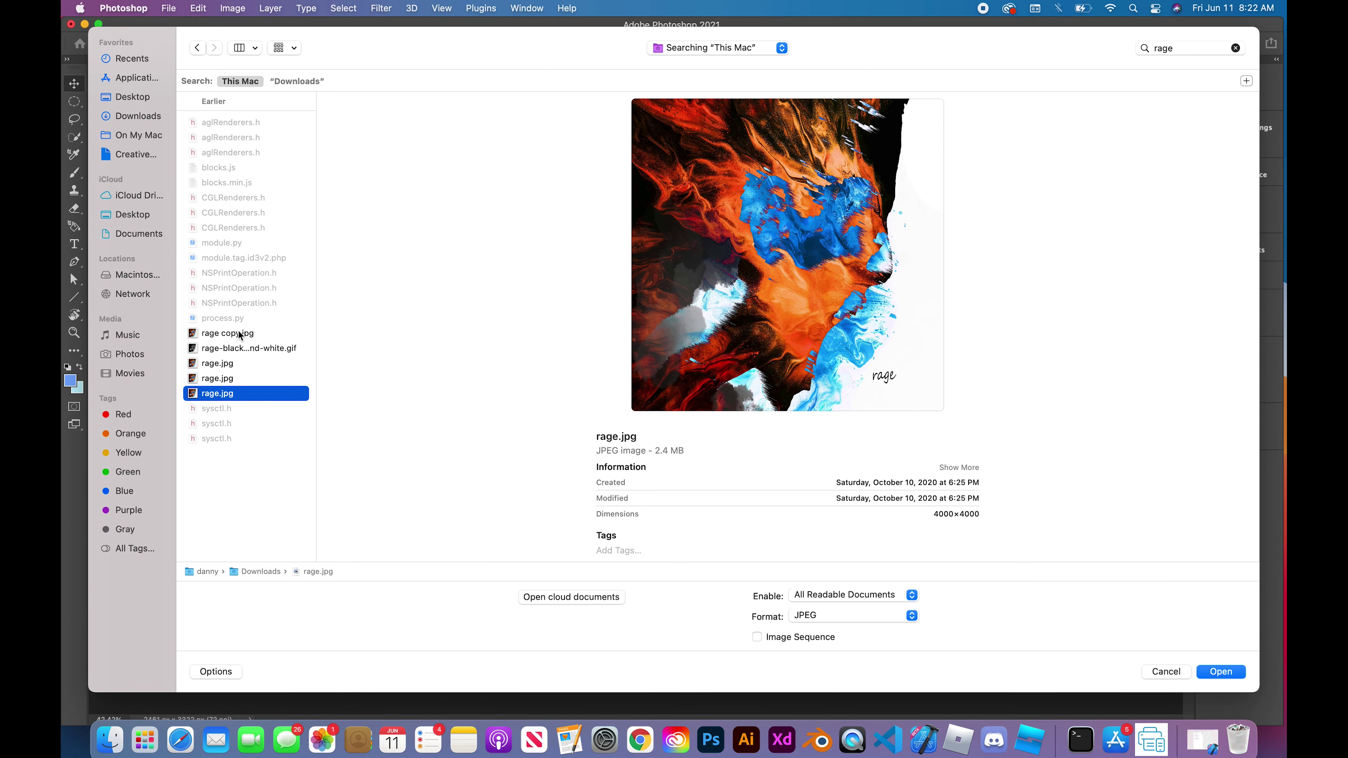
key("Up")
key("Up")
key("Up")
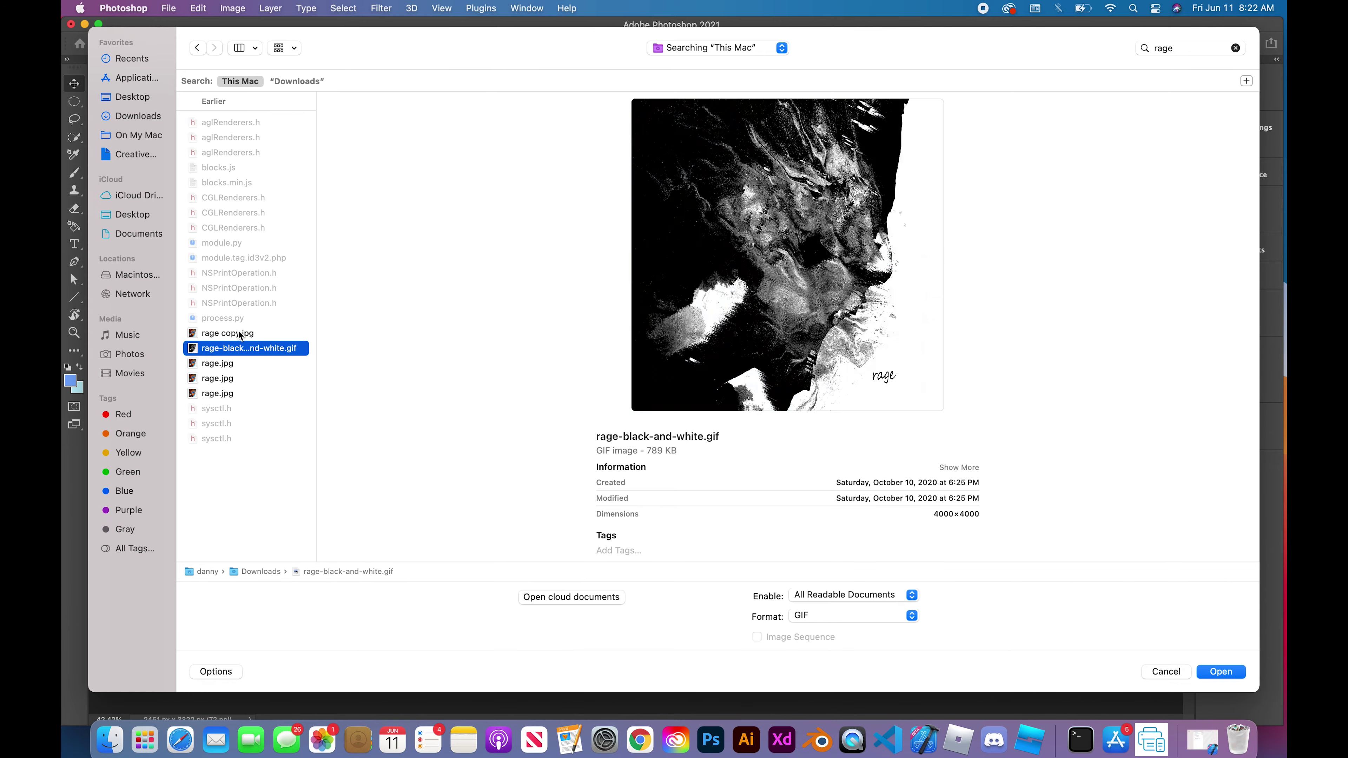
key("Up")
key("Down")
key("Up")
key("Down")
key("Return")
- Search for the downloaded Unsplash gallery photo by the photographer's first name and open the JPEG
key("super+o")
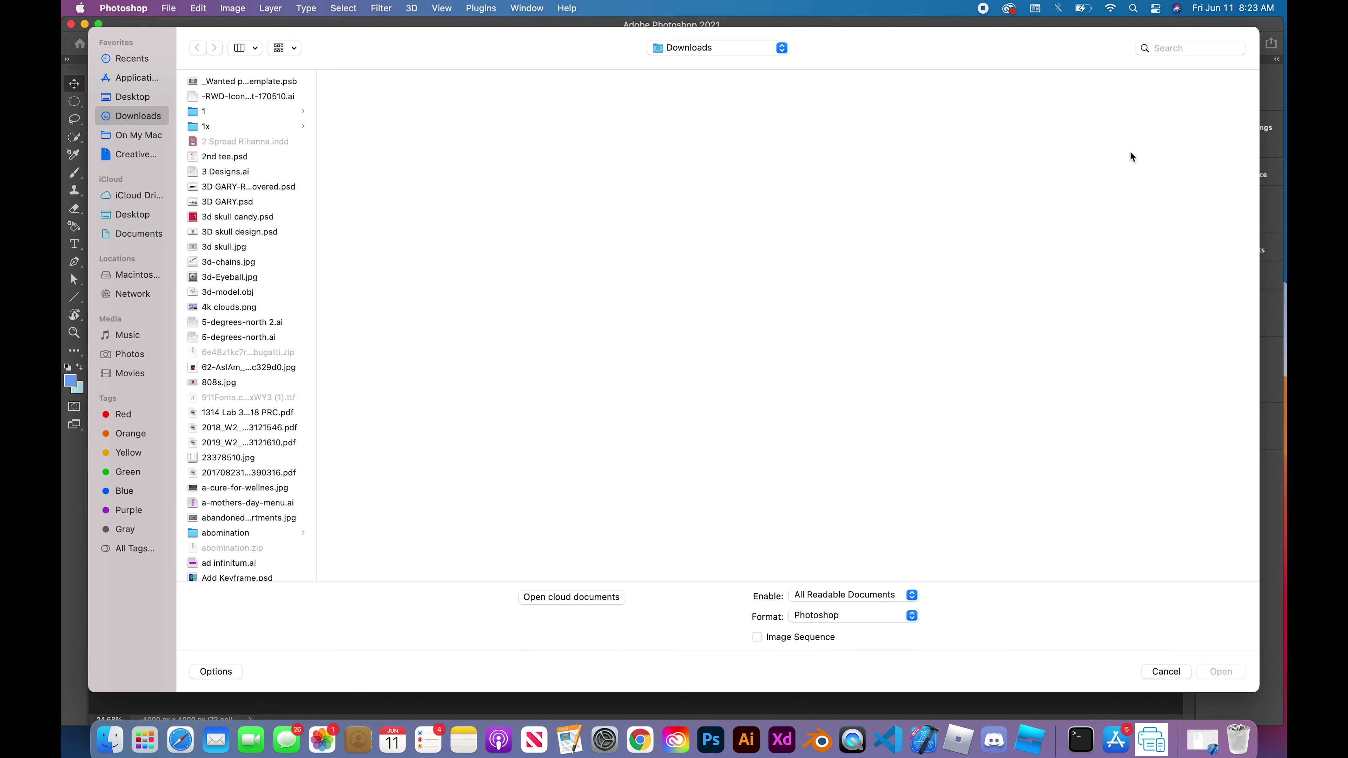
left_click(1186, 48)
type("maria")
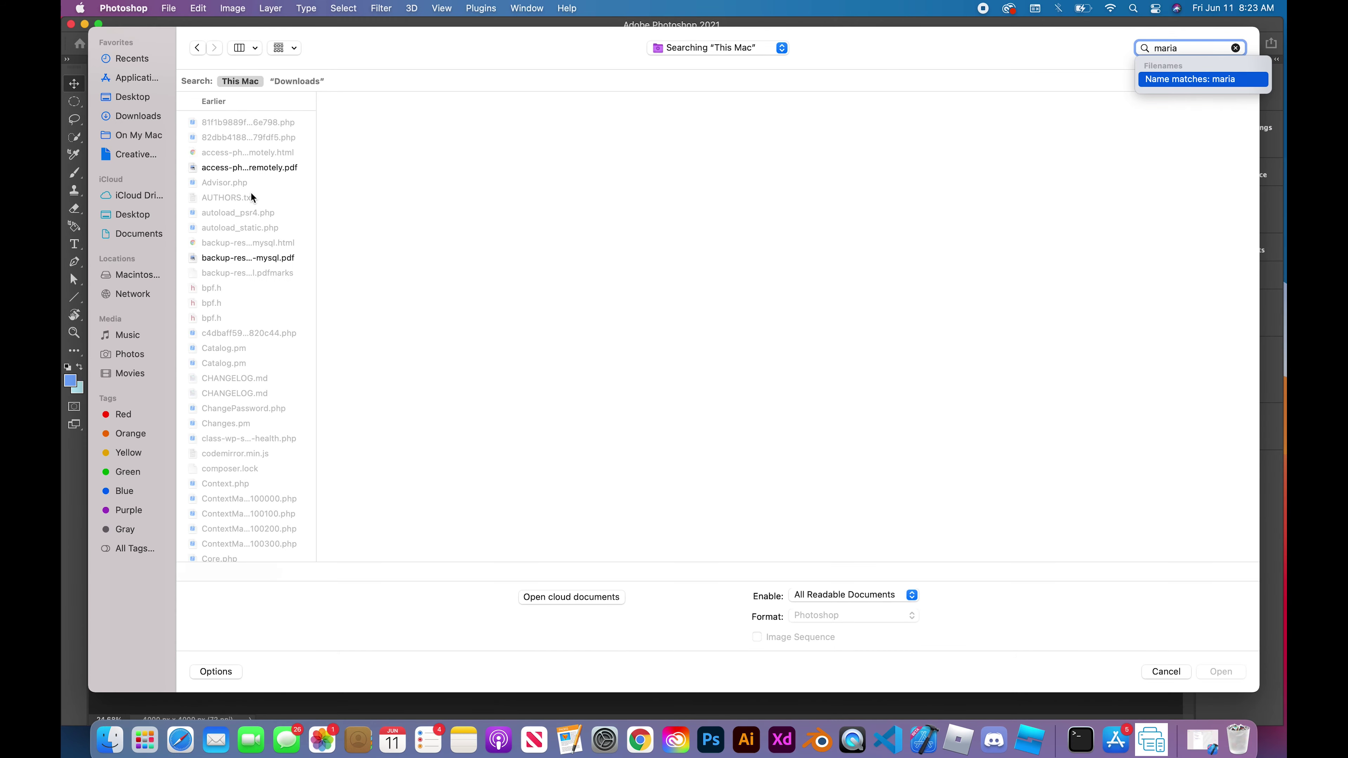
key("ctrl+Right")
key("ctrl+Left")
left_click(283, 197)
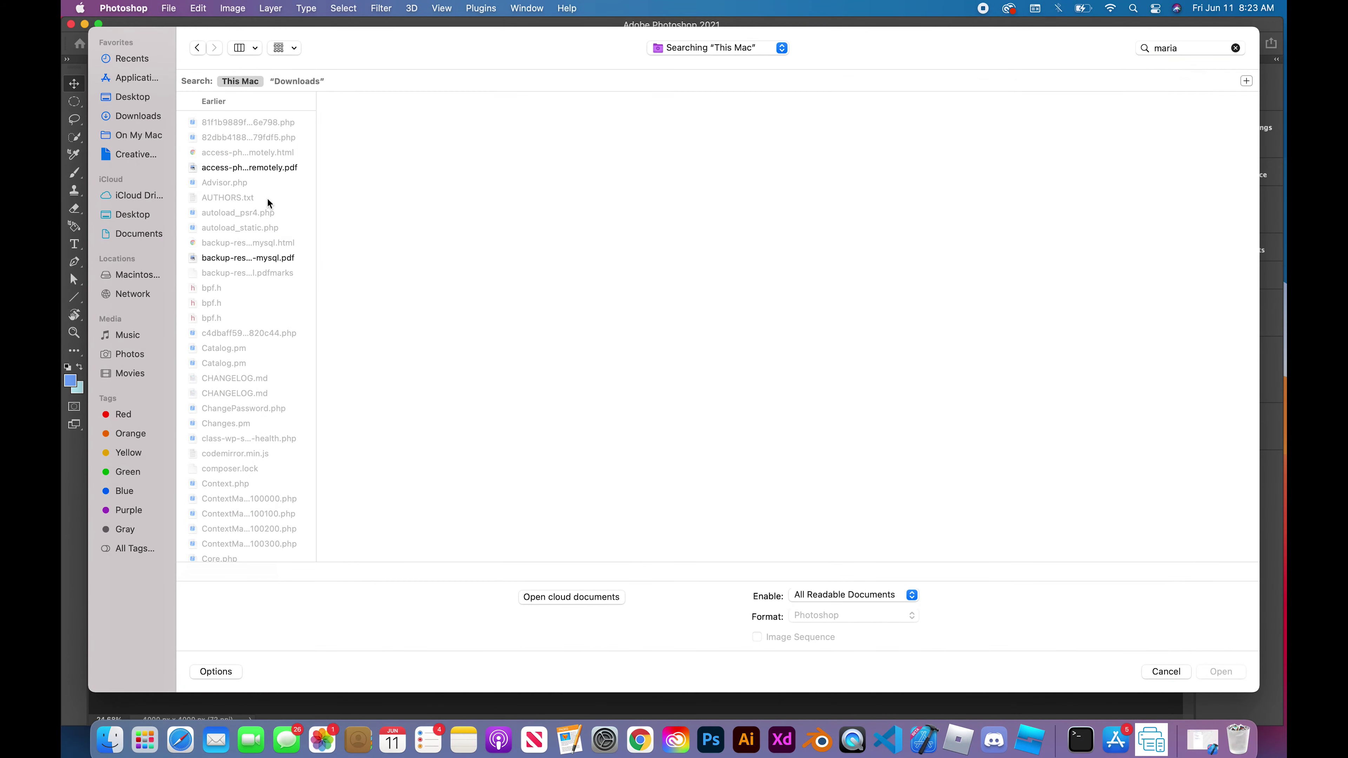
left_click(277, 170)
key("Down")
key("Down")
key("Down")
key("Down")
key("Down")
key("Up")
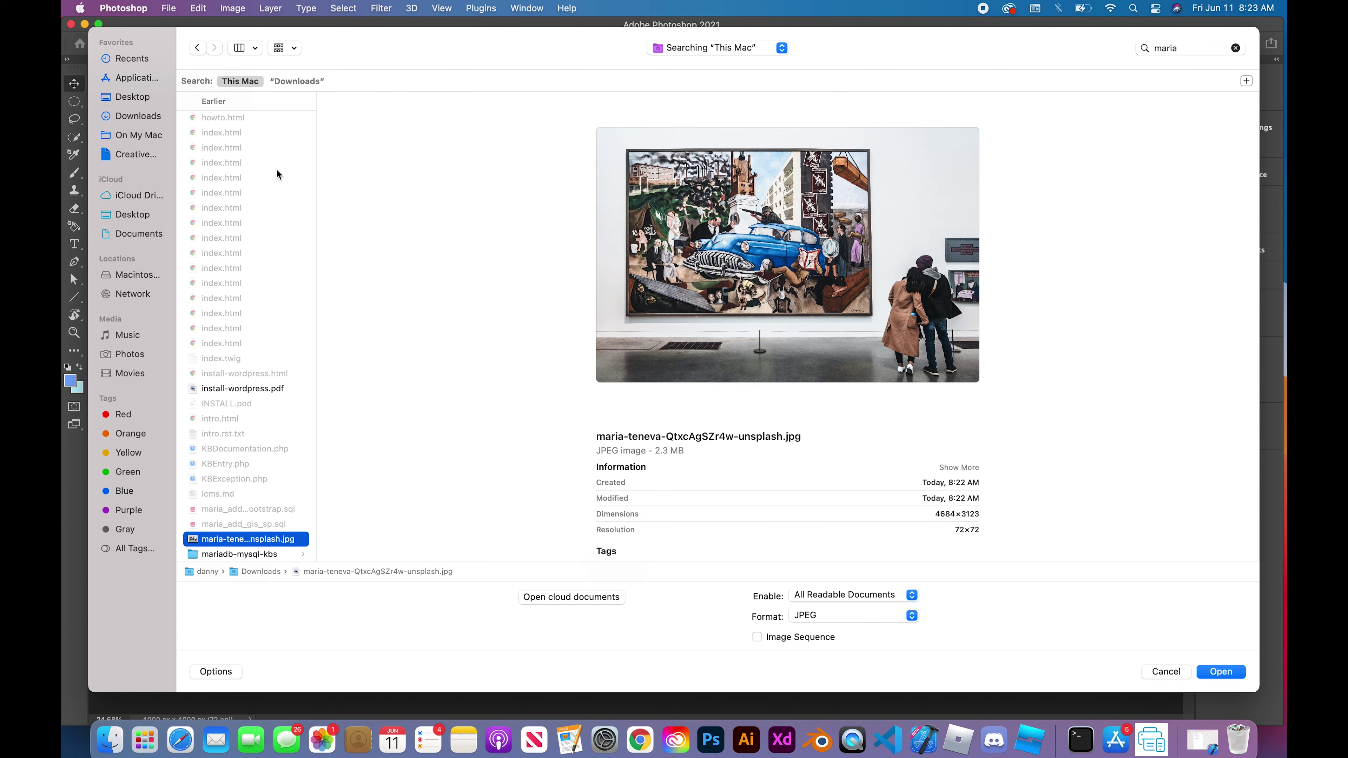
key("Return")
- Duplicate the Background layer of the gallery photo within the same document
left_click(1224, 391)
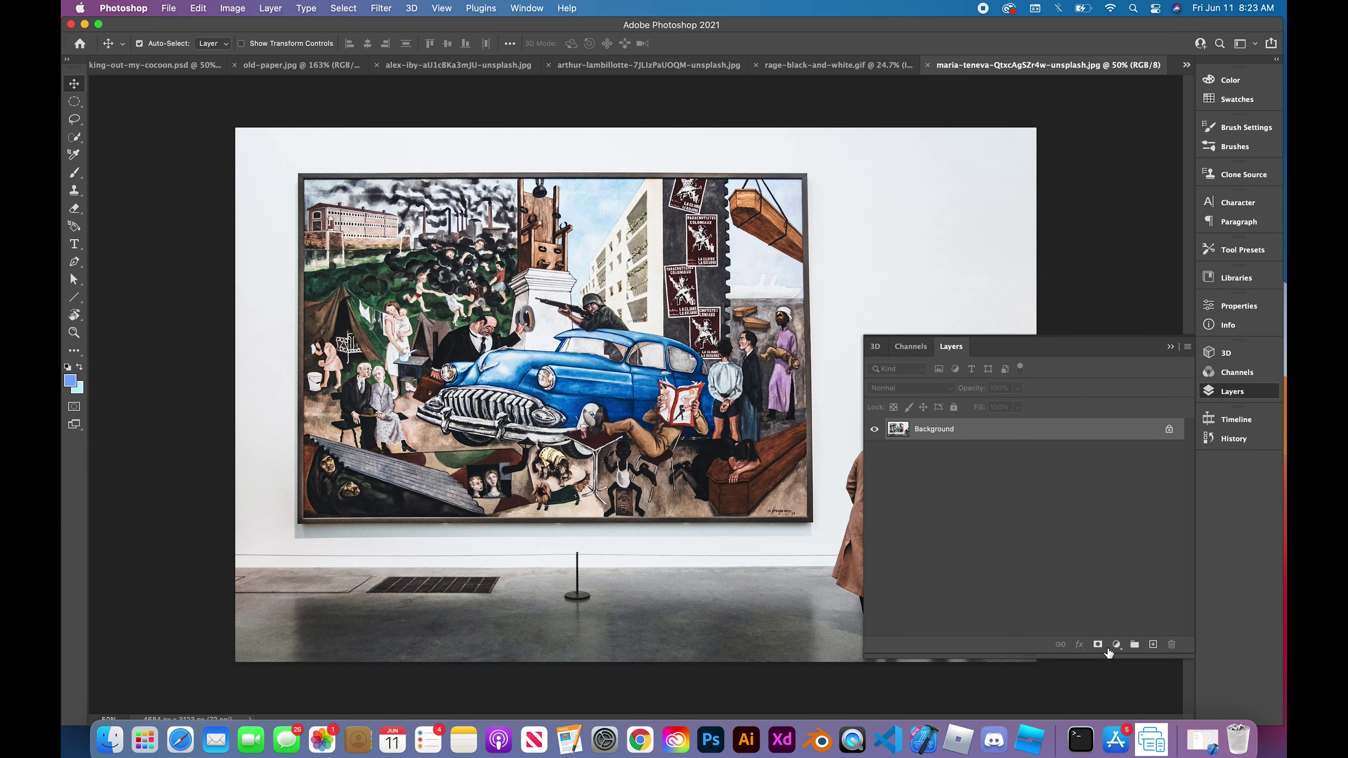
key("super+v")
key("super+z")
right_click(1121, 429)
left_click(1135, 459)
key("Return")
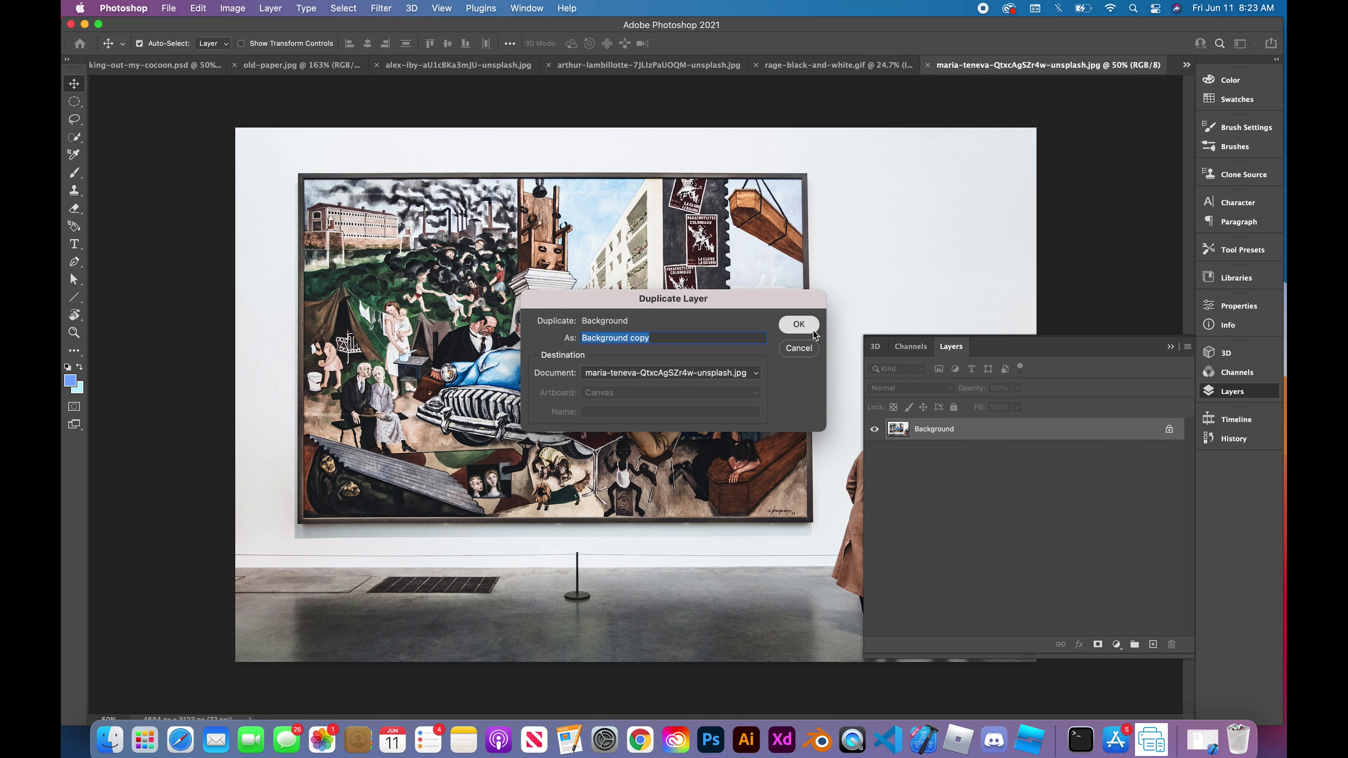
- Select the large car painting up to its frame with the Quick Selection tool
key("w")
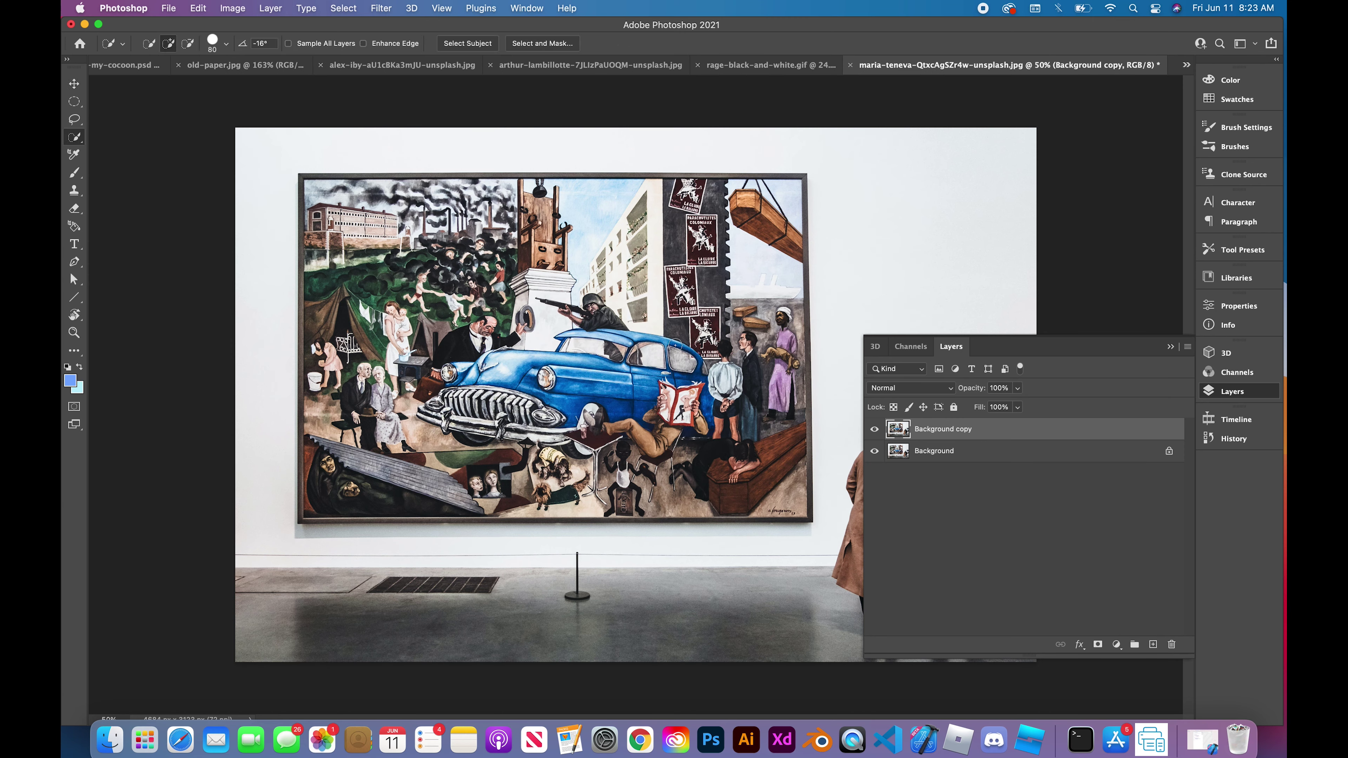
key("bracketright")
key("bracketright")
key("bracketright")
key("bracketright")
key("bracketright")
key("bracketright")
key("bracketright")
mouse_move(675, 345)
left_mouse_down()
mouse_move(385, 255)
mouse_move(362, 274)
mouse_move(345, 330)
mouse_move(350, 414)
mouse_move(413, 467)
mouse_move(522, 461)
left_mouse_up()
mouse_move(592, 488)
left_mouse_down()
mouse_move(637, 443)
mouse_move(754, 455)
mouse_move(743, 350)
mouse_move(600, 244)
mouse_move(470, 277)
mouse_move(424, 241)
mouse_move(452, 234)
mouse_move(420, 213)
mouse_move(353, 212)
mouse_move(467, 215)
left_mouse_up()
mouse_move(712, 239)
left_mouse_down()
mouse_move(750, 225)
mouse_move(770, 242)
mouse_move(770, 207)
left_mouse_up()
key("bracketleft")
key("bracketleft")
key("bracketleft")
left_click_drag(768, 478, 743, 284)
mouse_move(493, 284)
left_mouse_down()
mouse_move(472, 260)
mouse_move(349, 212)
mouse_move(456, 215)
mouse_move(499, 239)
mouse_move(507, 221)
mouse_move(487, 208)
mouse_move(738, 191)
mouse_move(776, 251)
left_mouse_up()
- Refine the painting's selection along the frame edges in subtract mode, reducing the Quick Selection brush to 80 px
scroll(637, 392, "up", 1)
key("alt")
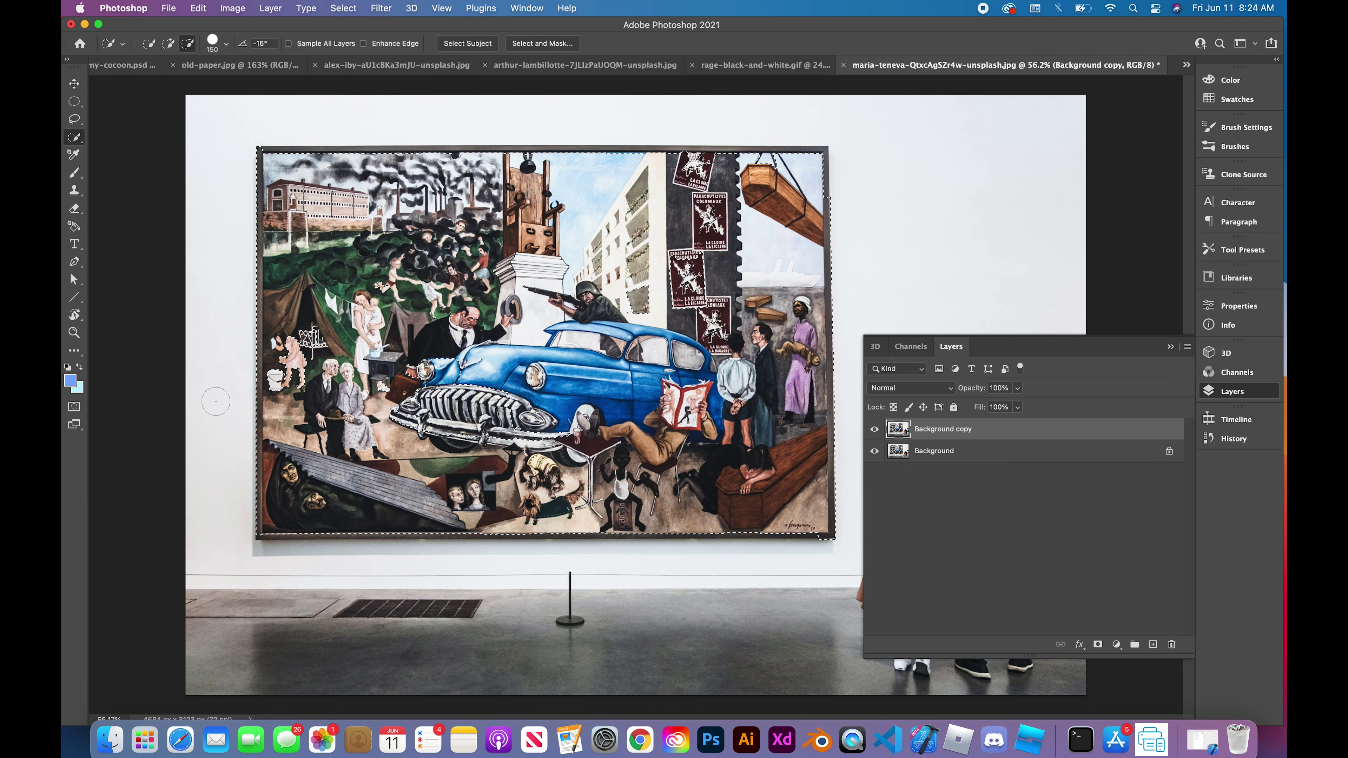
key("alt")
left_click(1170, 346)
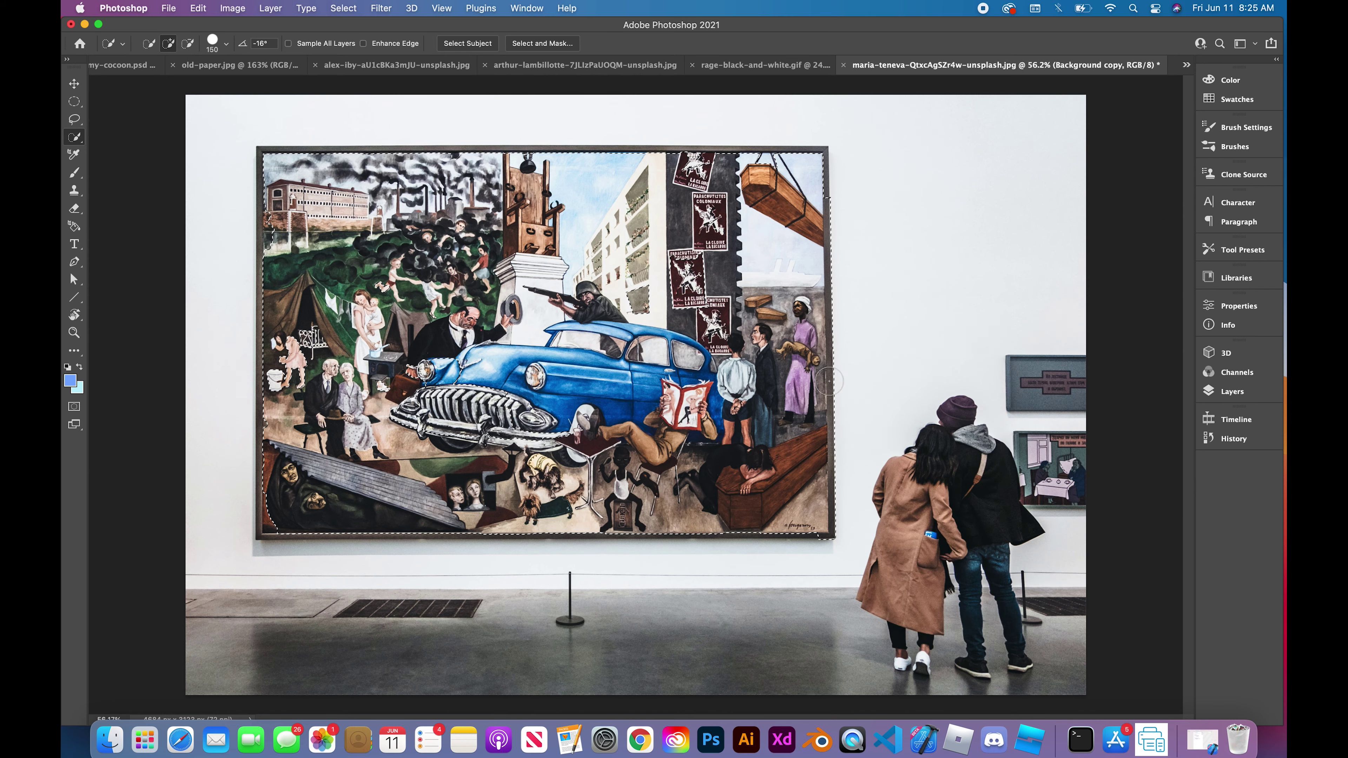
key("alt")
key("alt")
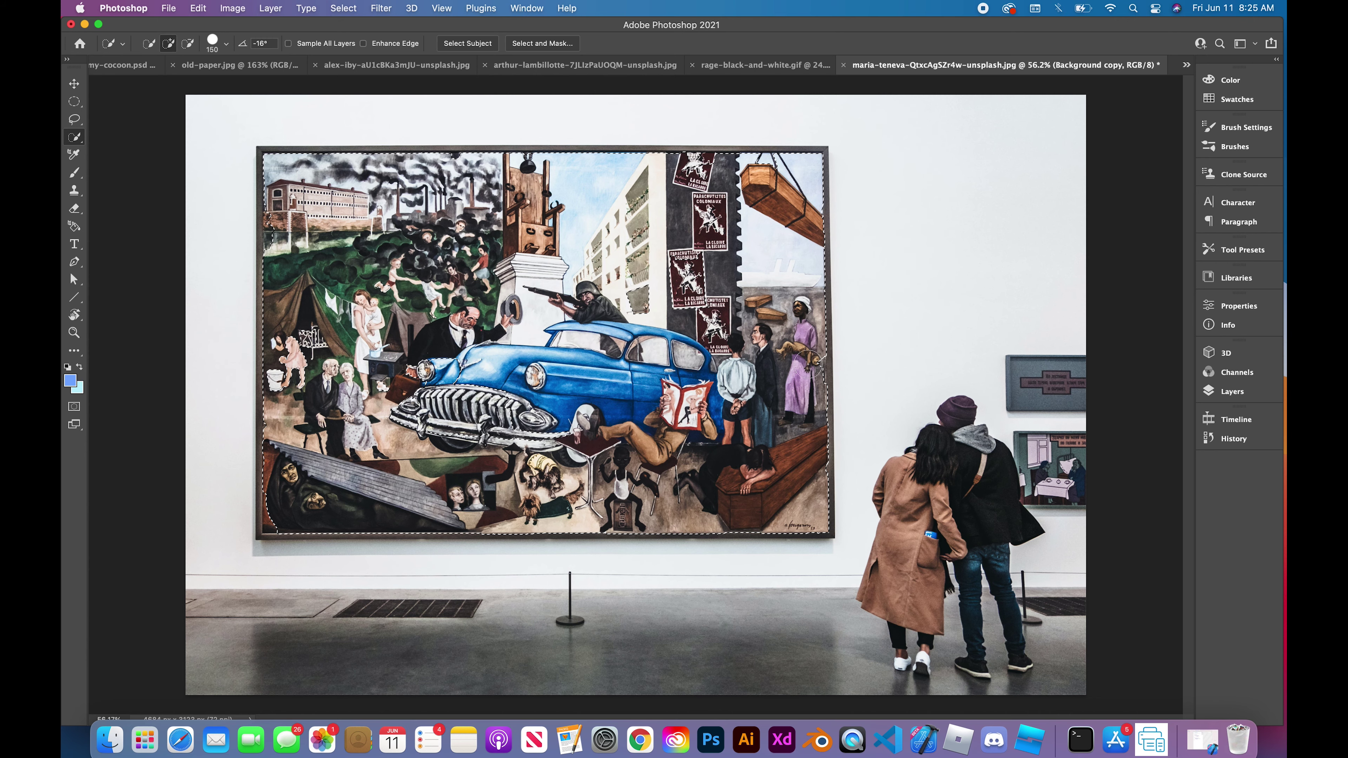
key("alt")
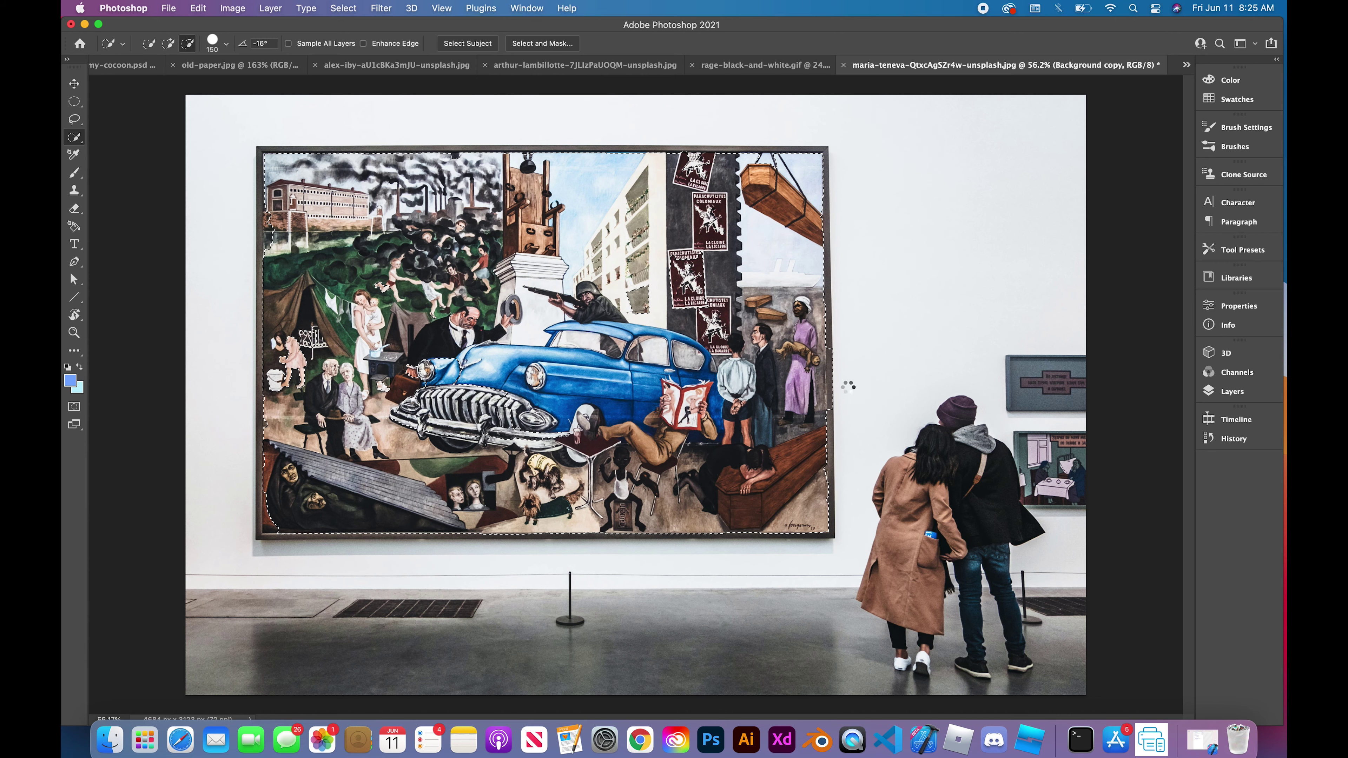
key("alt+[")
key("[")
key("[")
key("alt")
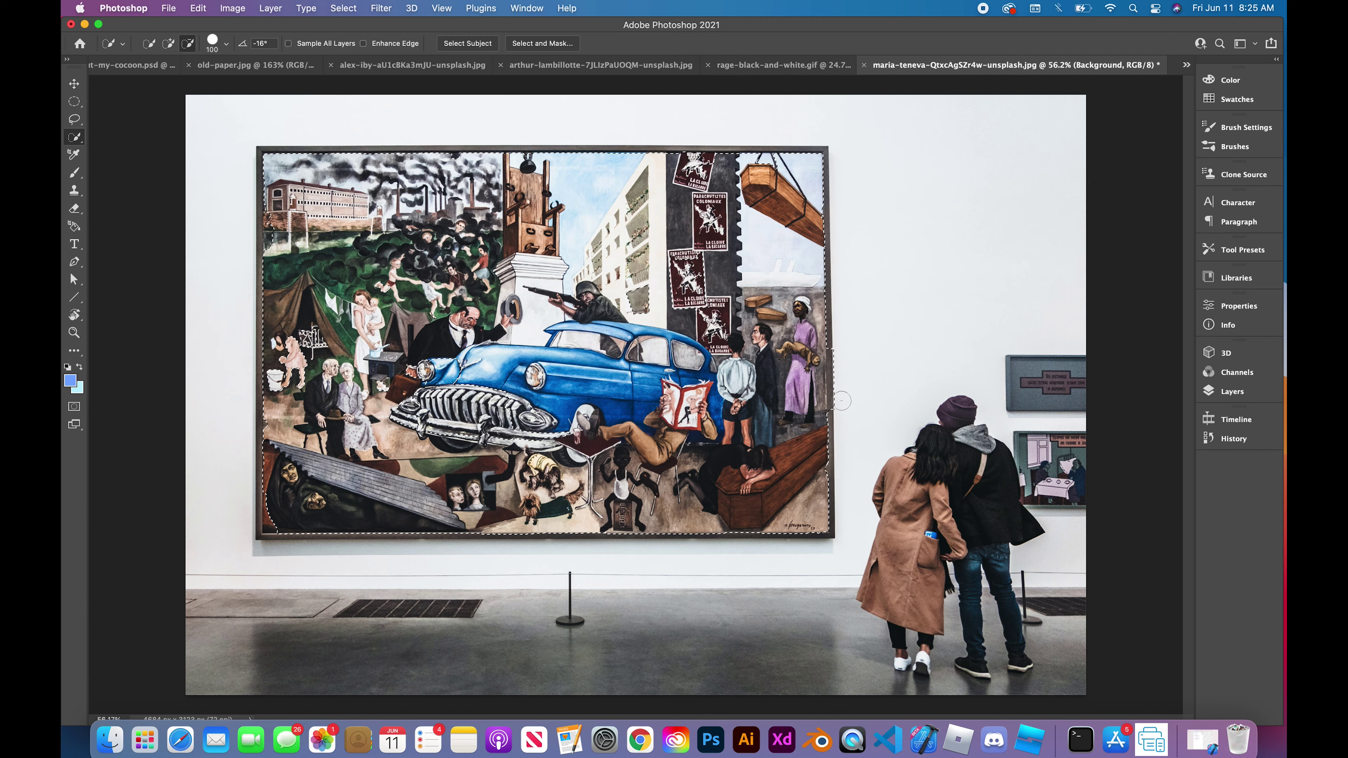
key("super+equal")
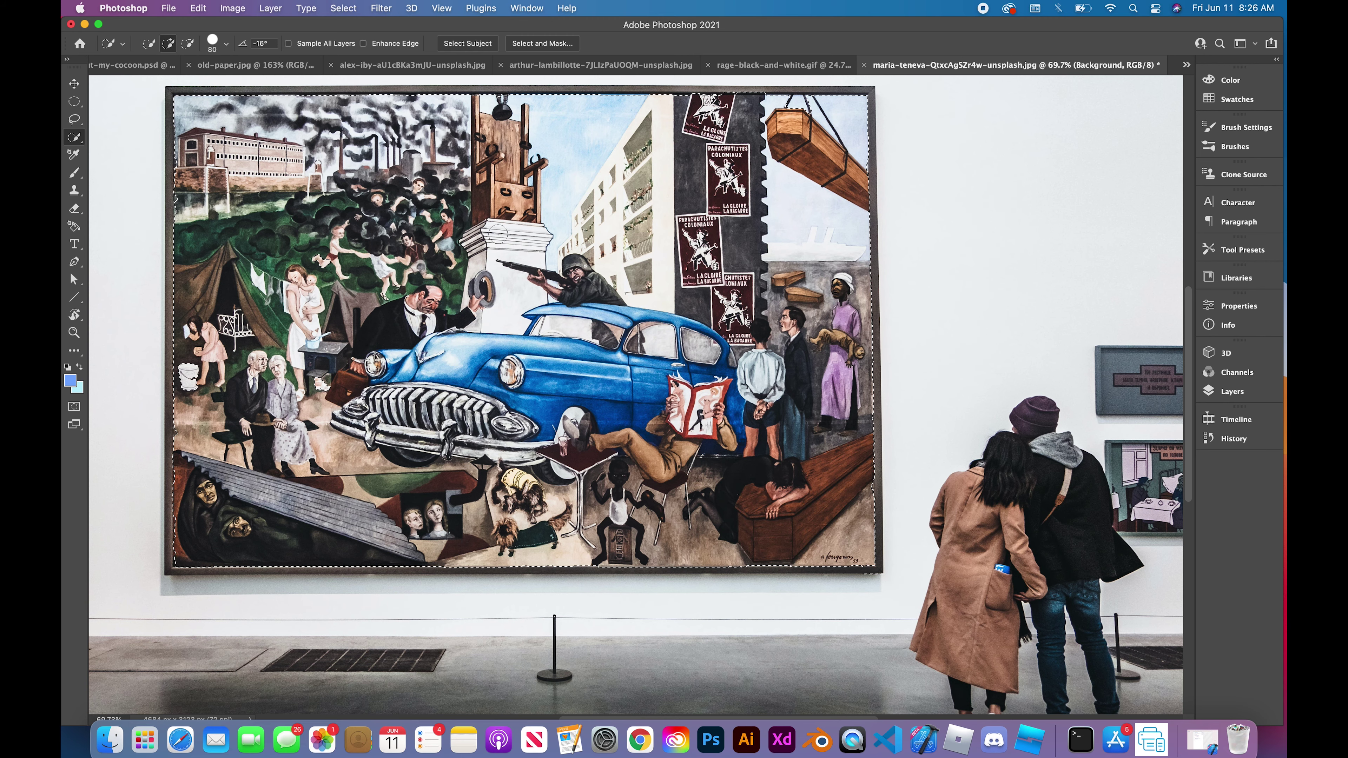
- Make the Background copy layer active and try a brush stroke over the selected painting
key("b")
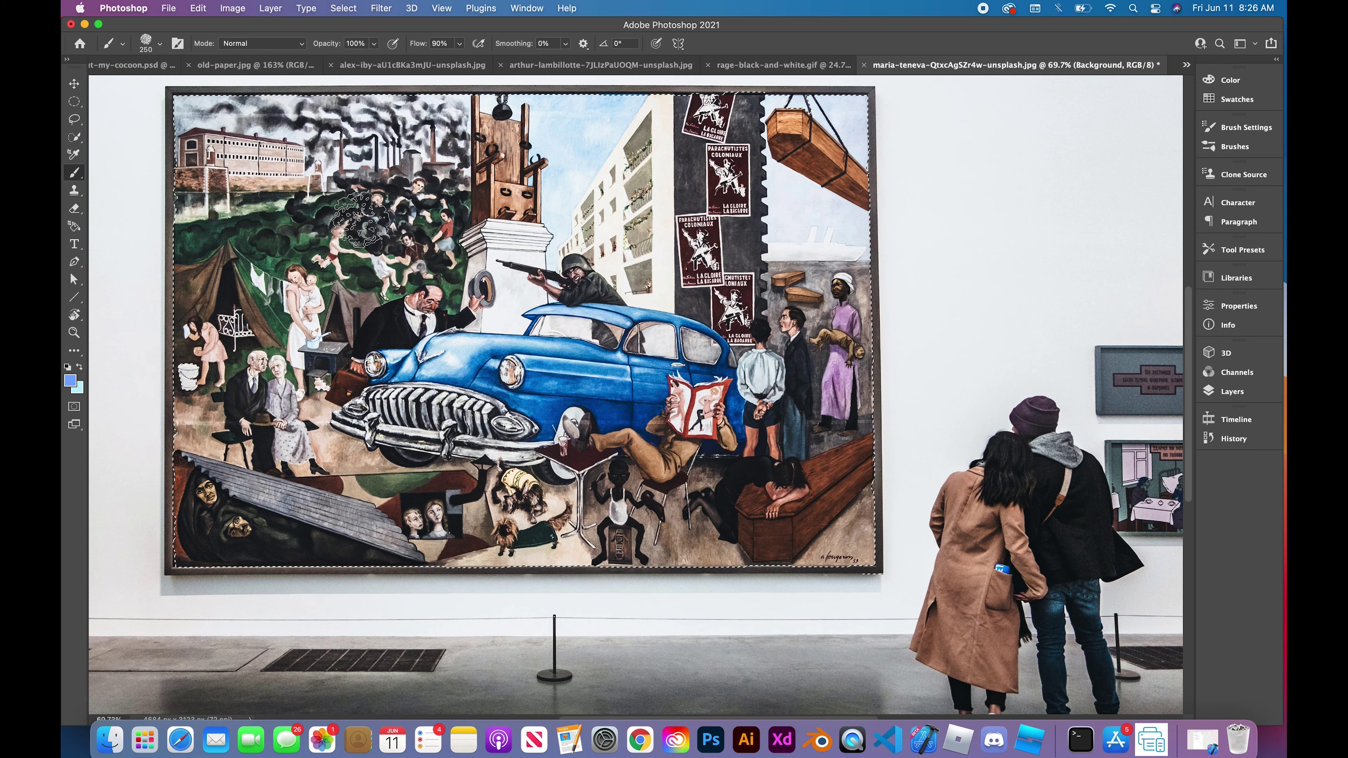
left_click(1232, 392)
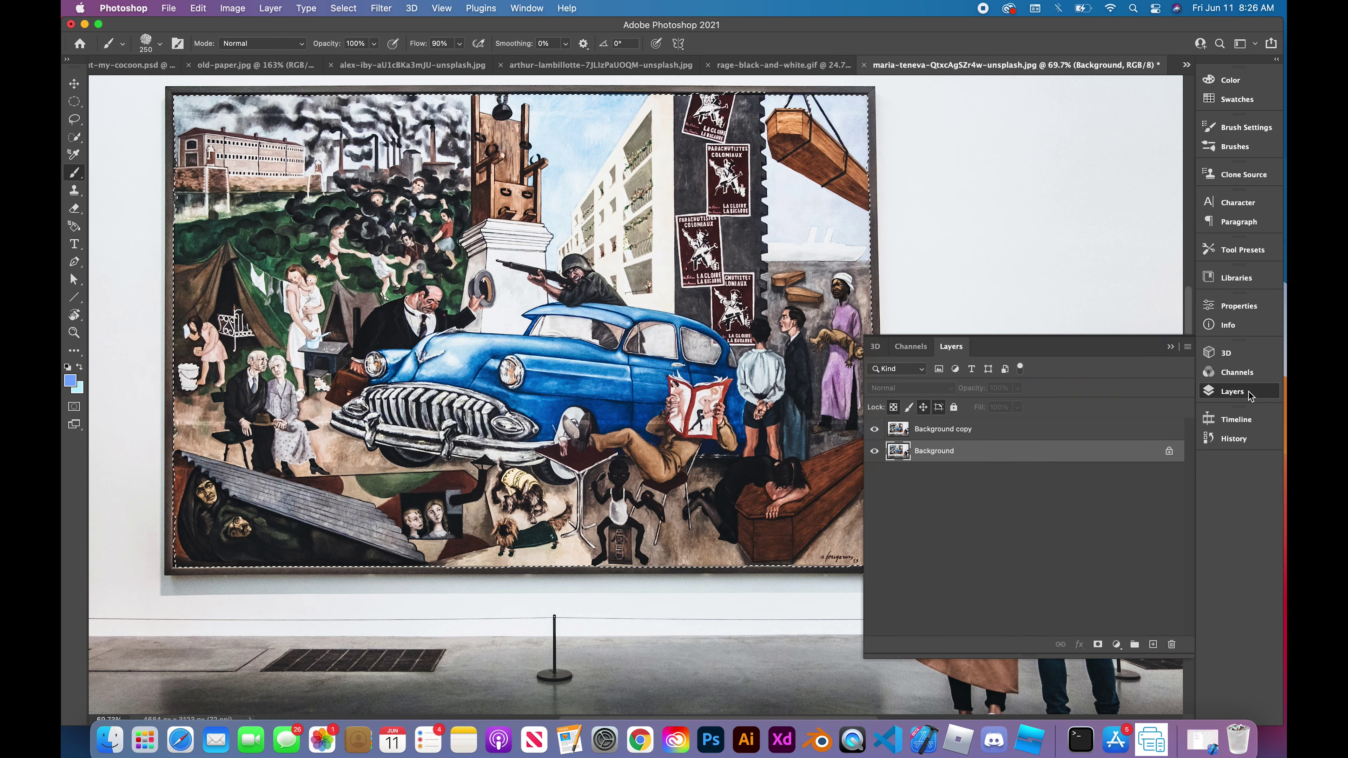
left_click(1116, 438)
mouse_move(404, 380)
left_mouse_down()
mouse_move(517, 345)
mouse_move(345, 398)
mouse_move(323, 346)
mouse_move(599, 207)
mouse_move(310, 276)
mouse_move(796, 318)
mouse_move(697, 651)
left_mouse_up()
key("super+z")
- Swap the foreground and background colors and enlarge the brush to 700 px, undoing the test stroke
left_click(79, 367)
key("bracketright")
key("bracketright")
key("bracketright")
key("bracketright")
key("bracketright")
key("super+z")
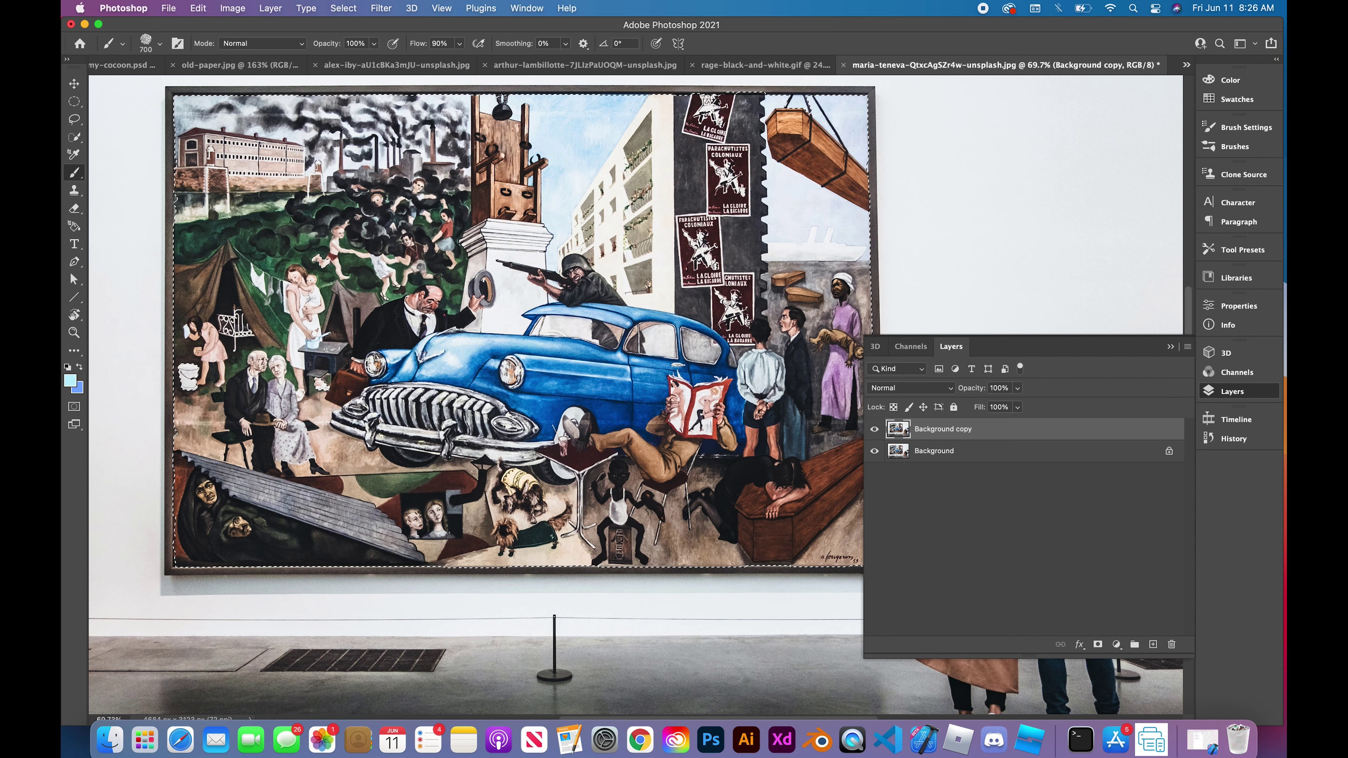
- Try painting over the selected picture area in light blue
key("w")
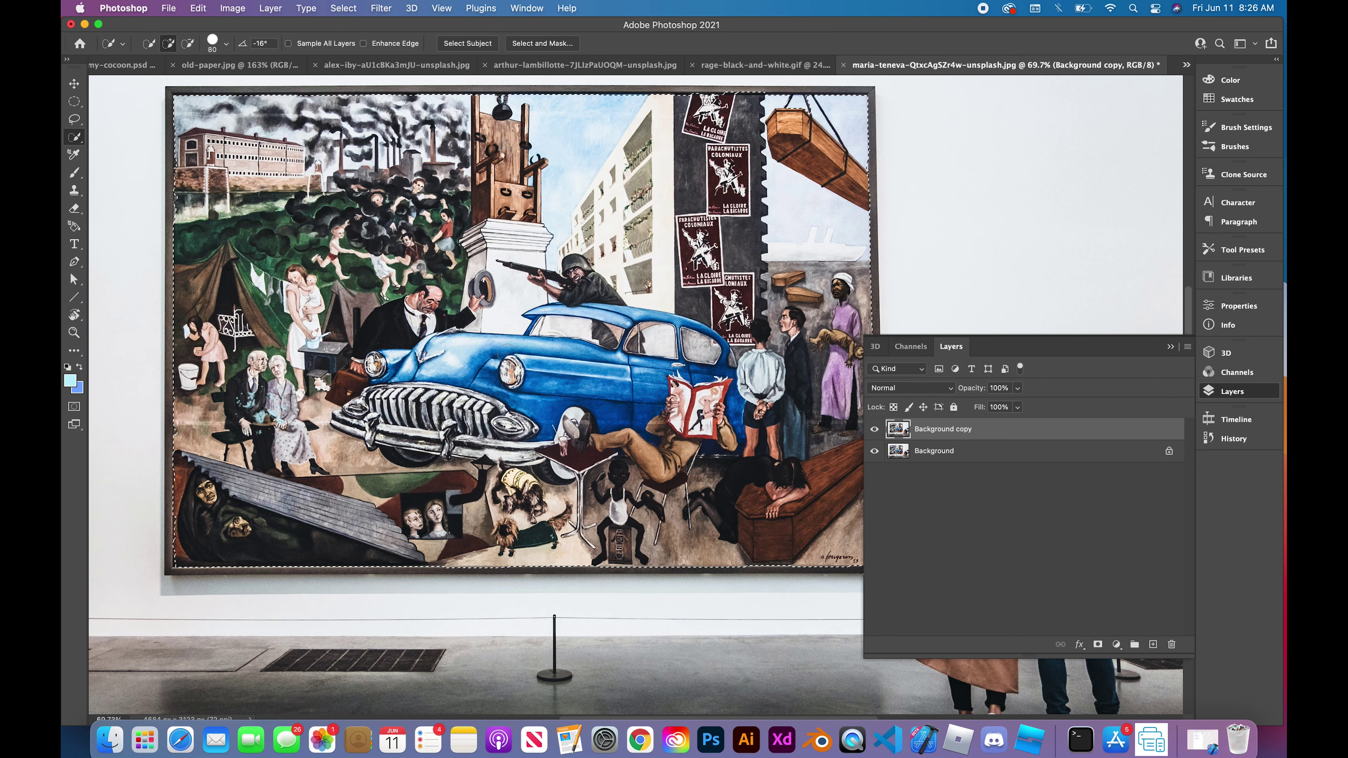
key("b")
mouse_move(340, 318)
left_mouse_down()
mouse_move(403, 276)
mouse_move(321, 385)
left_mouse_up()
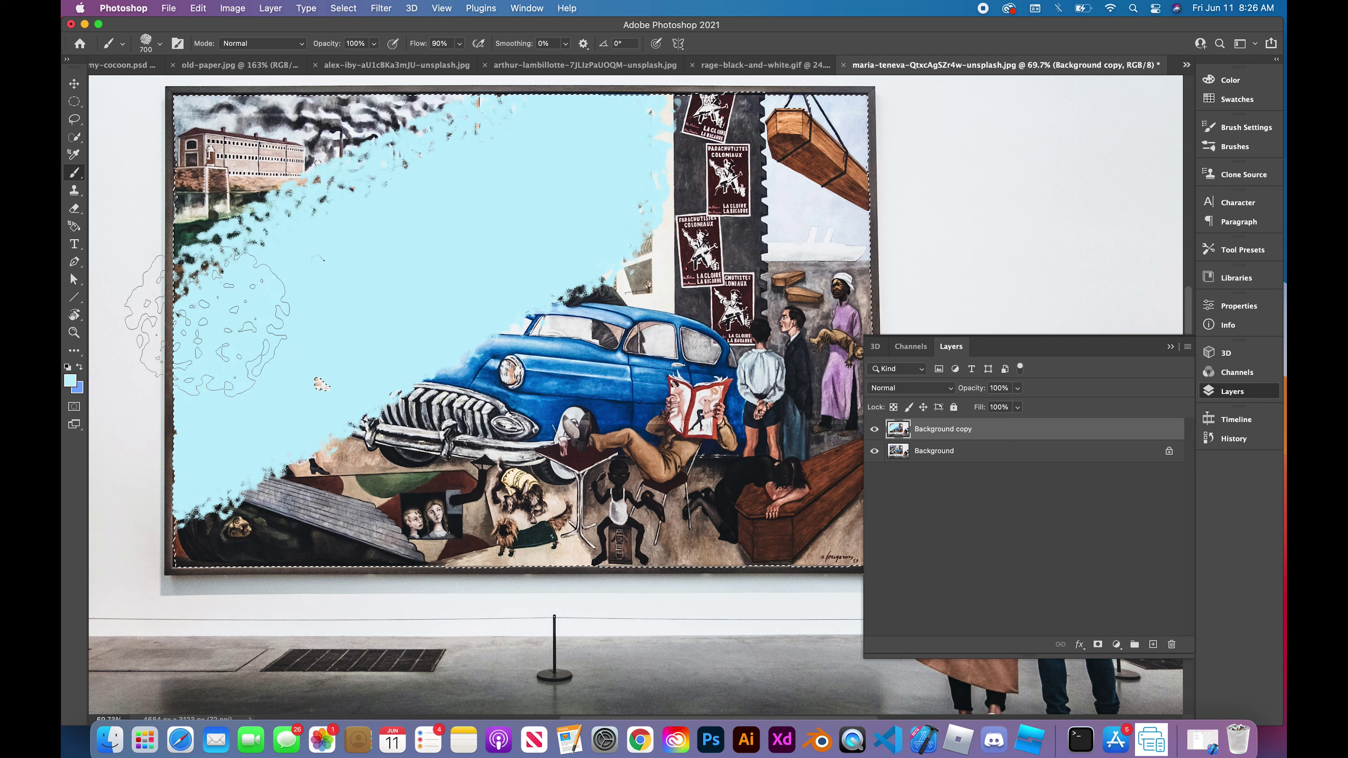
key("super+z")
- Set the foreground color to white
key("w")
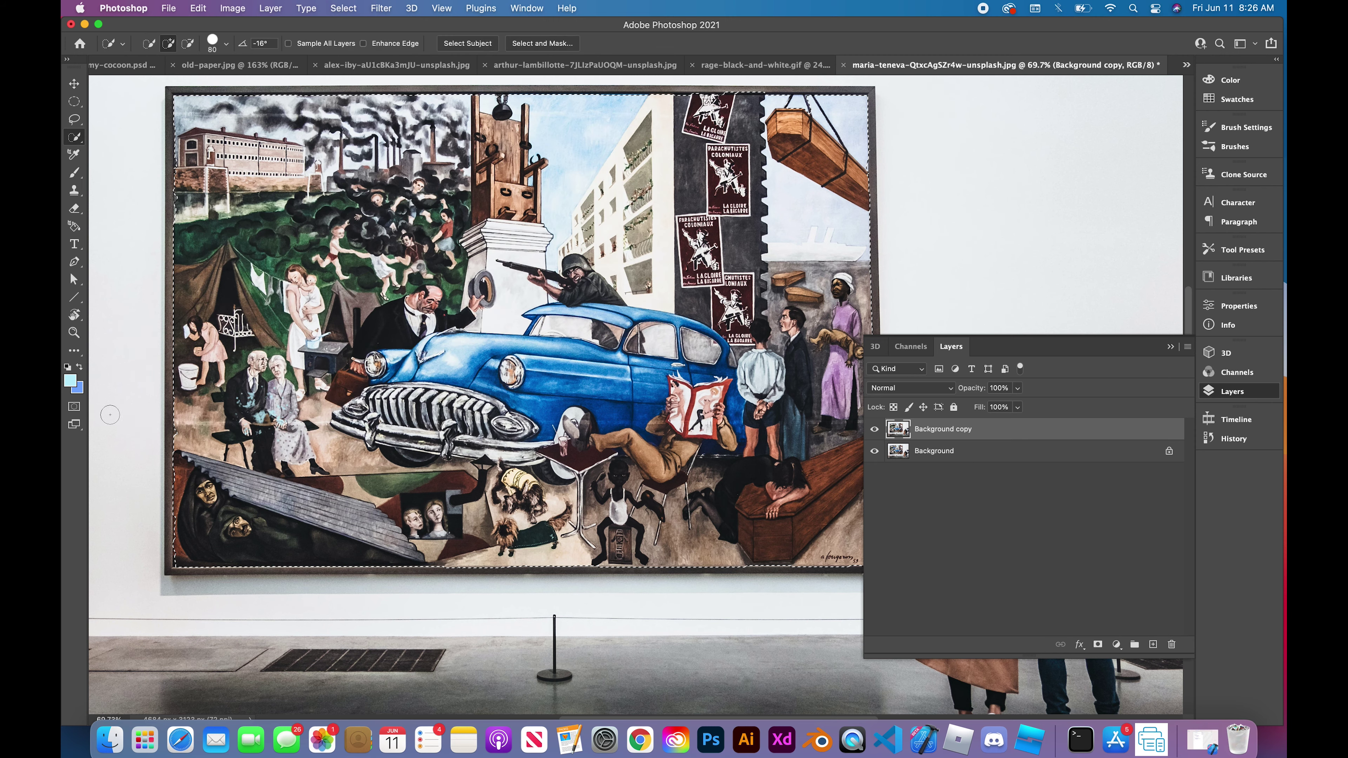
left_click(70, 380)
left_click(78, 392)
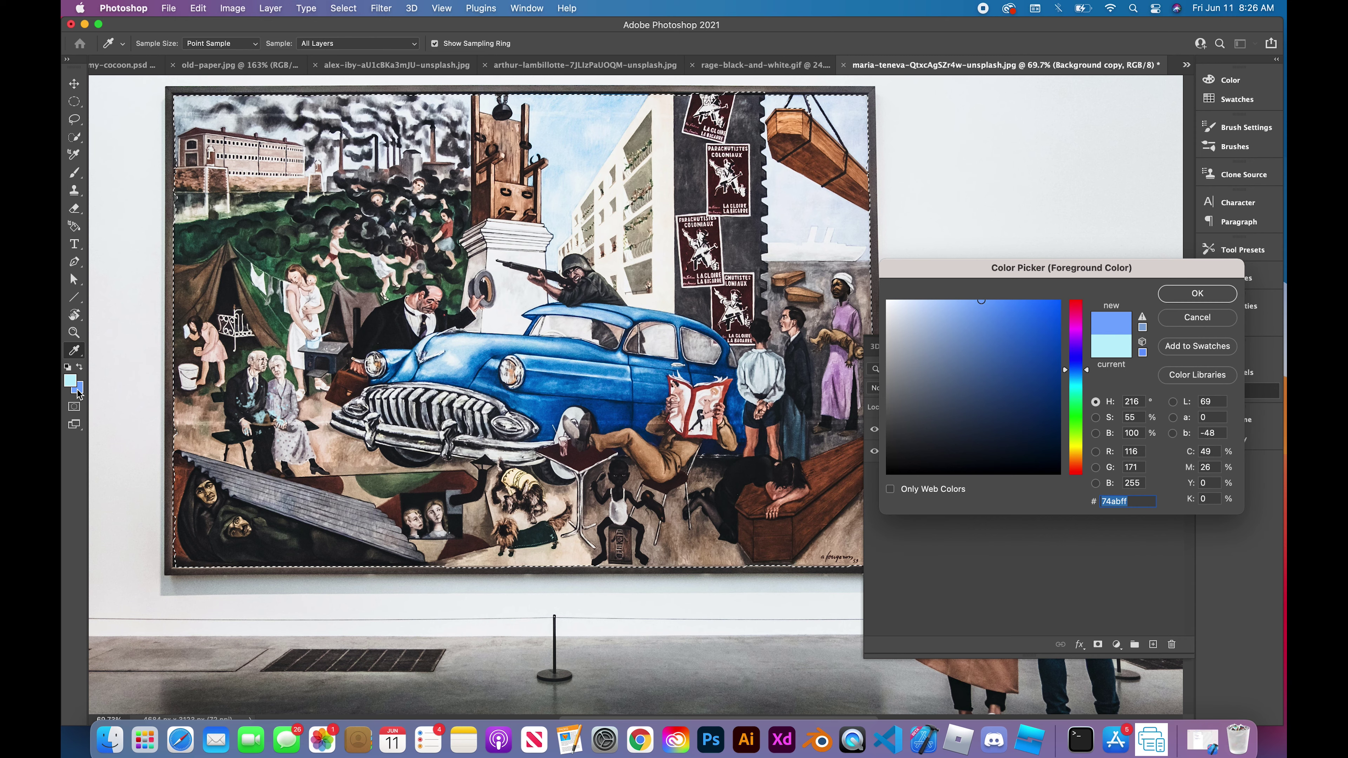
left_click(927, 326)
left_click(1203, 293)
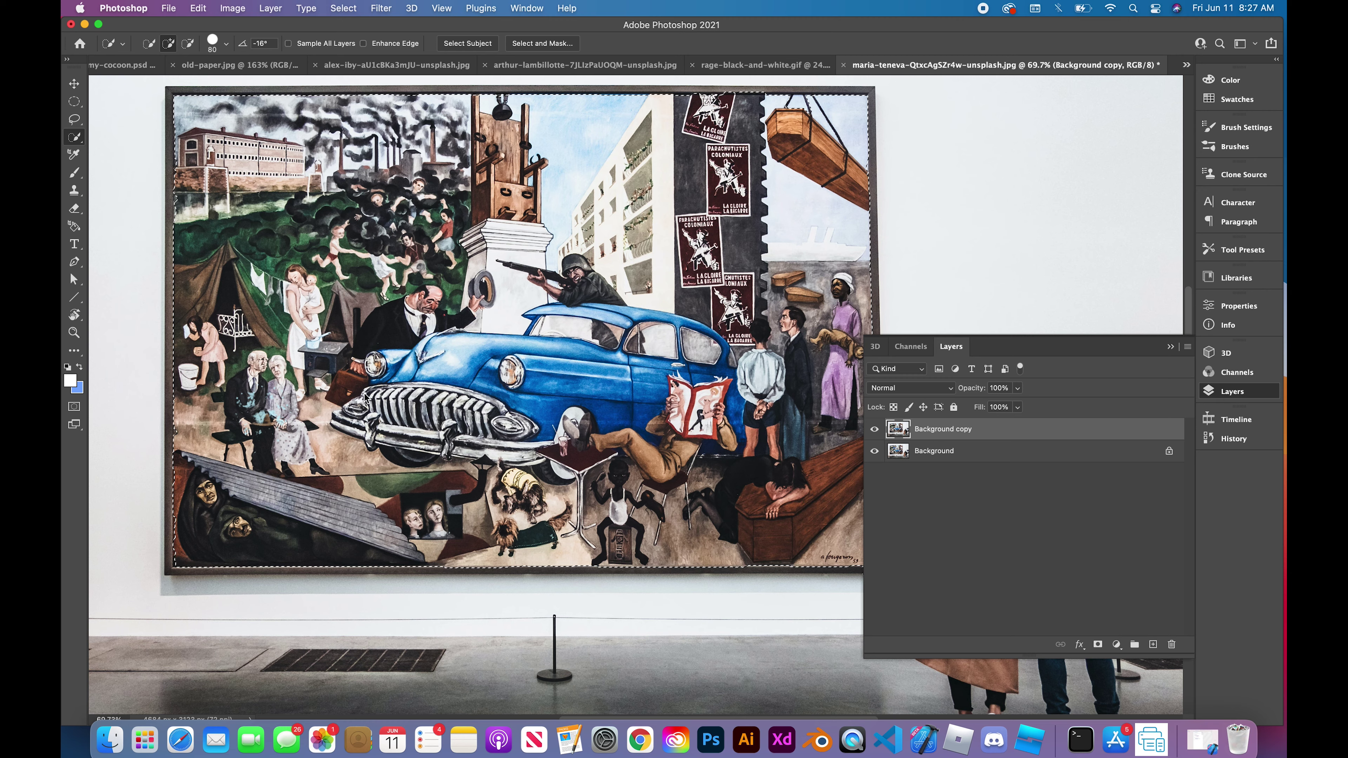
- Paint the whole selected picture area white on the Background copy layer using the 700 px brush
key("b")
mouse_move(252, 370)
left_mouse_down()
mouse_move(451, 271)
mouse_move(520, 175)
mouse_move(777, 372)
mouse_move(124, 477)
mouse_move(769, 138)
left_mouse_up()
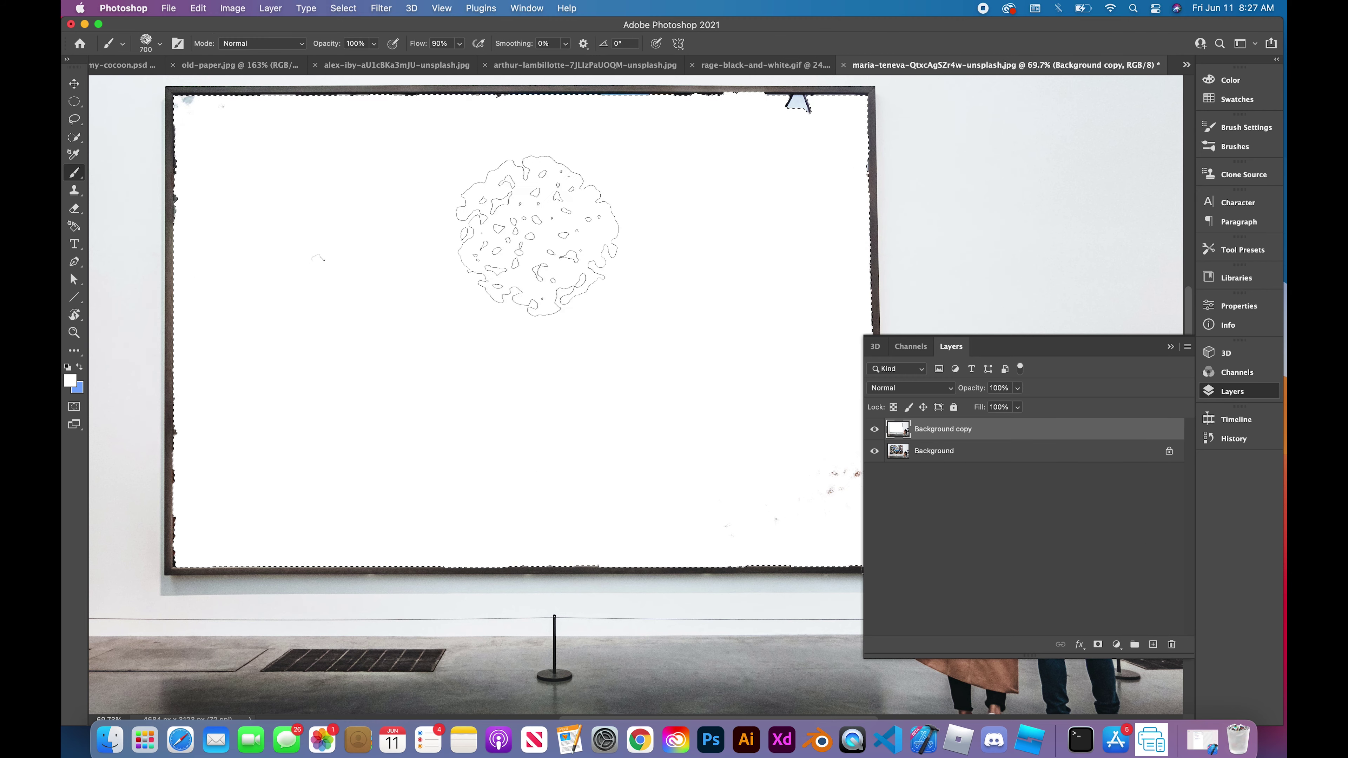
key("w")
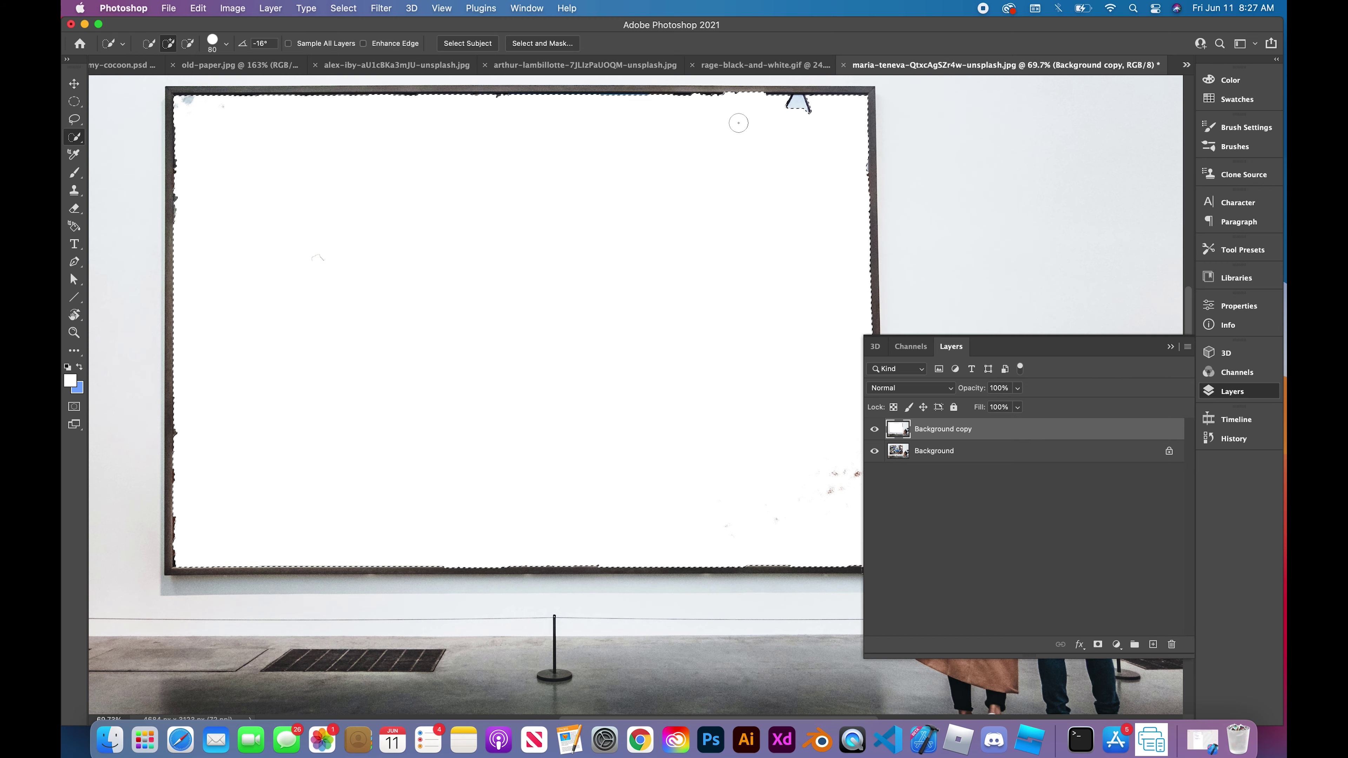
key("b")
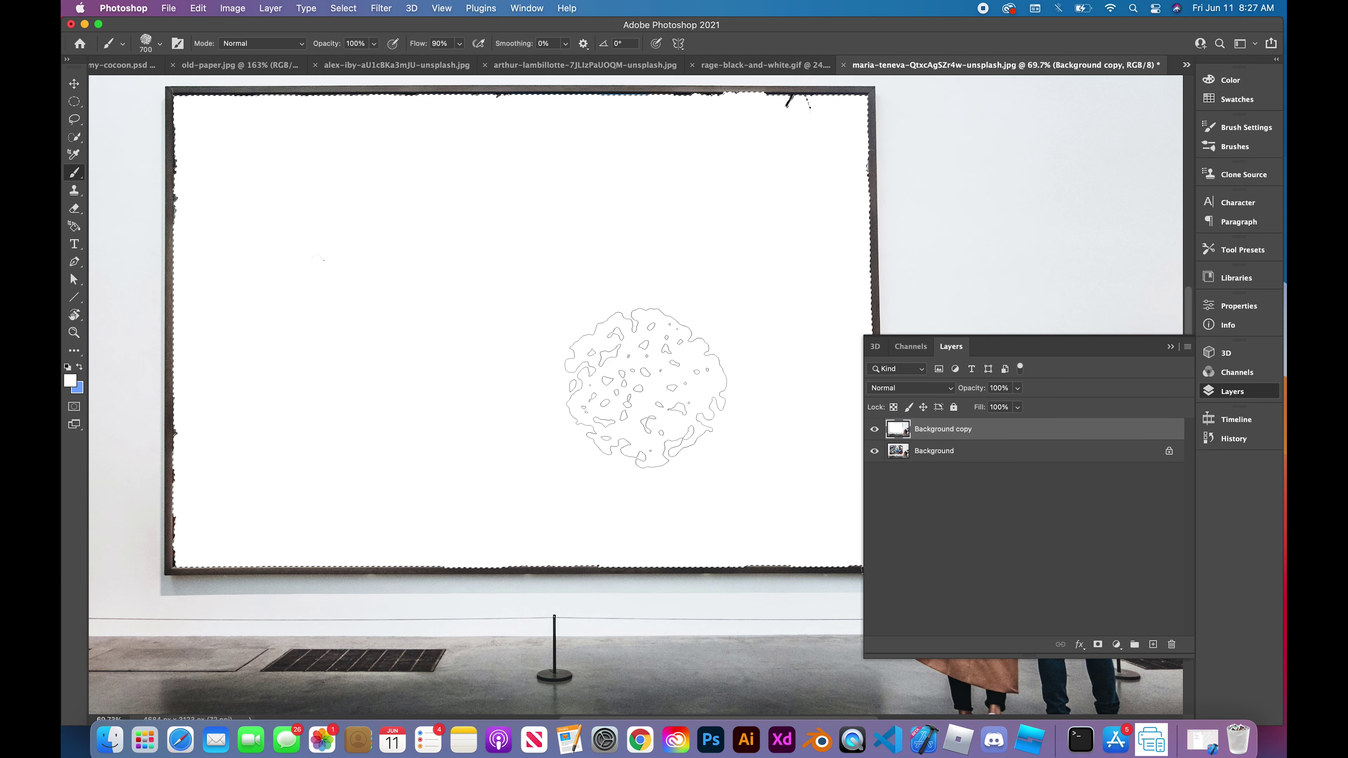
key("v")
left_click(1171, 347)
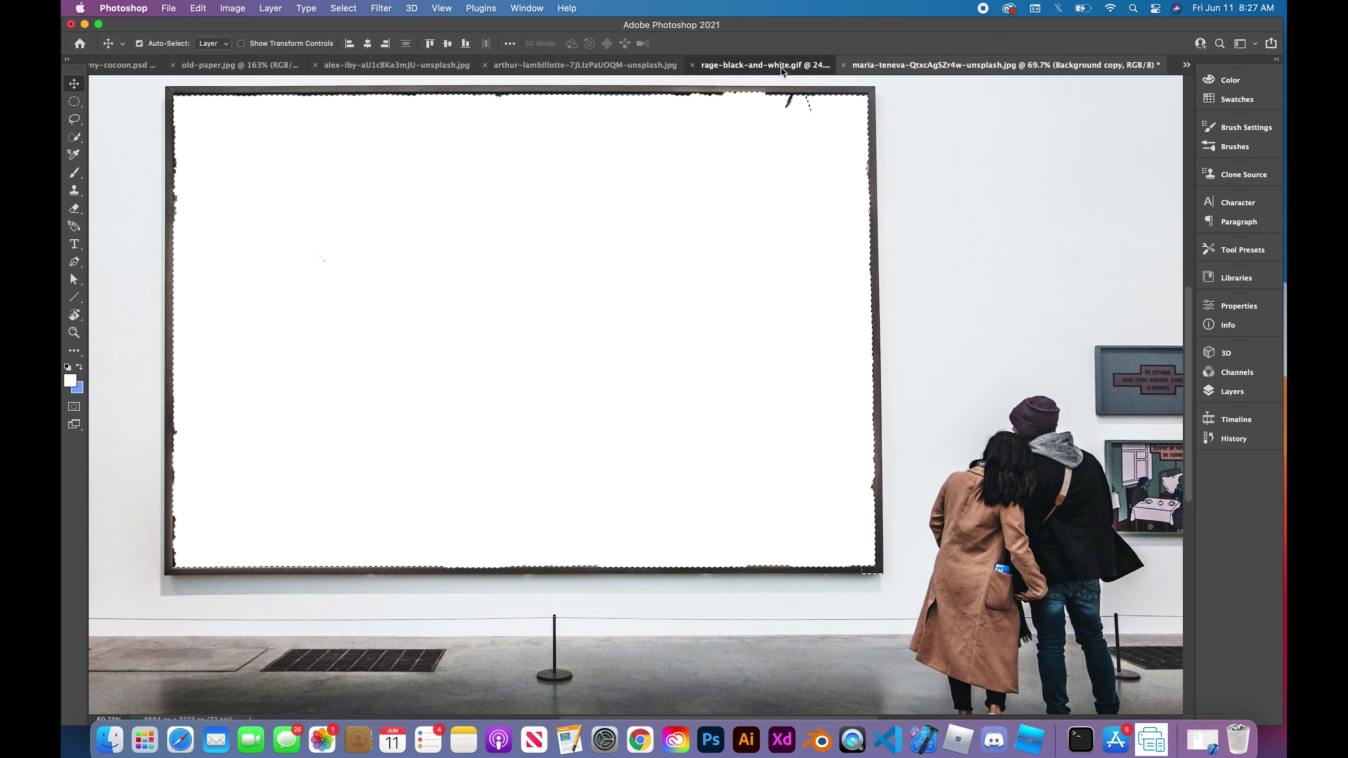
- Look through the other open images and delete the stray Layer 1 from the gallery photo
left_click(764, 65)
left_click(713, 66)
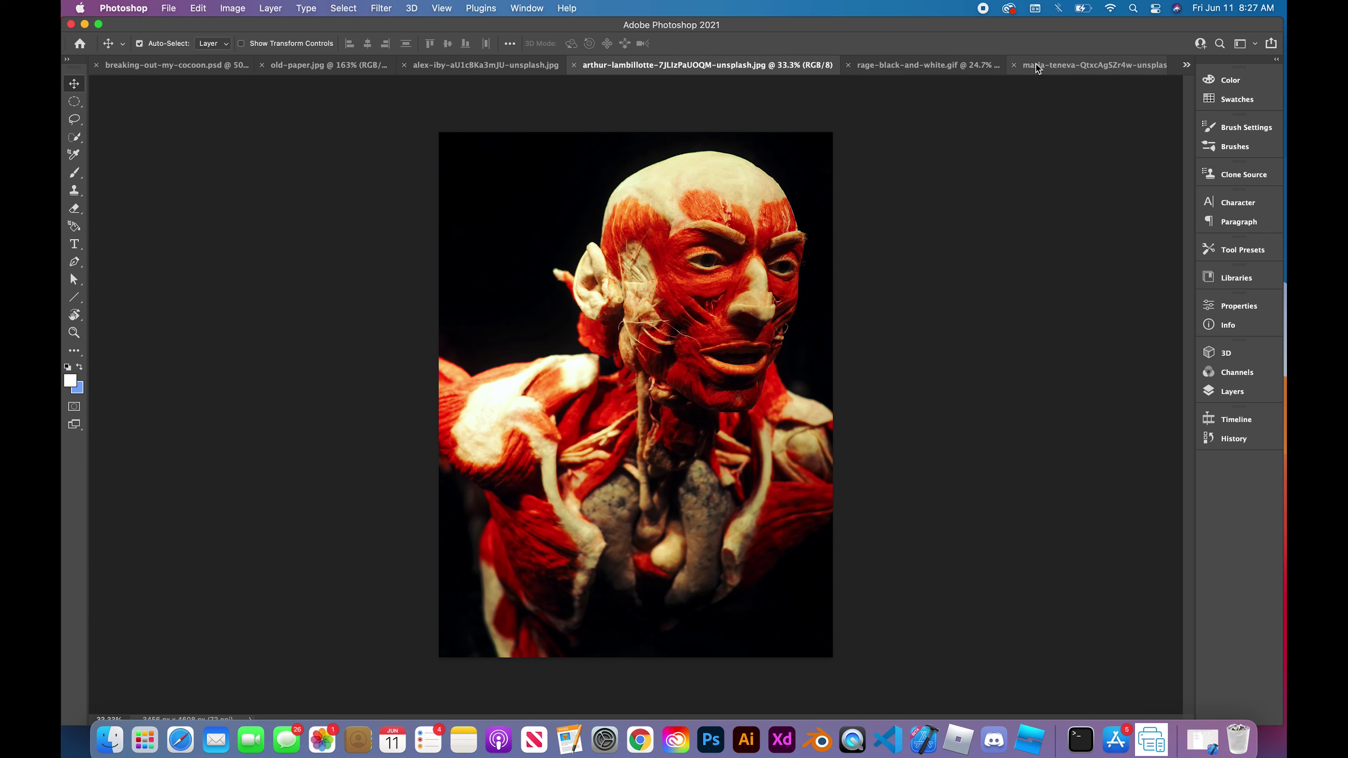
left_click(1037, 66)
left_click(1219, 391)
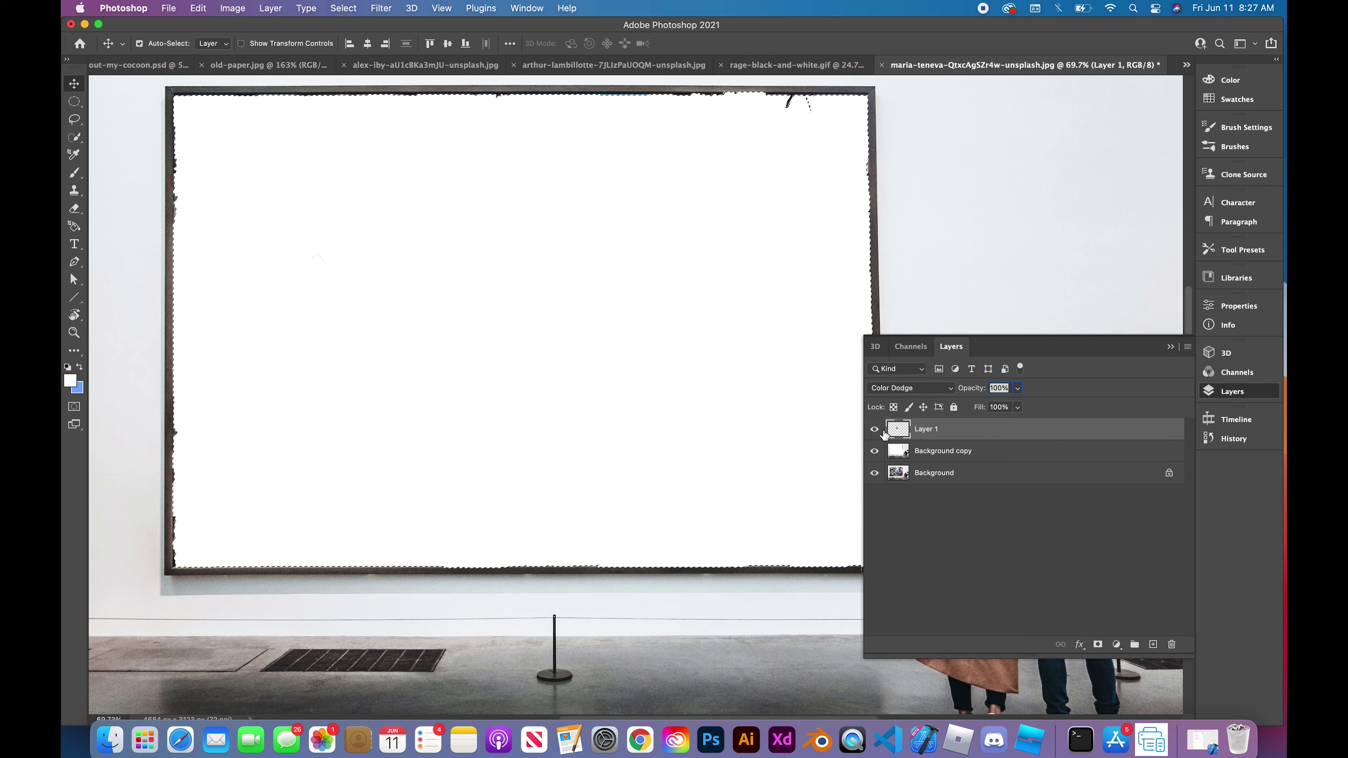
key("BackSpace")
- Check the history and layers of rage-black-and-white.gif, and undo the last two changes in the gallery photo
left_click(772, 68)
left_click(1233, 438)
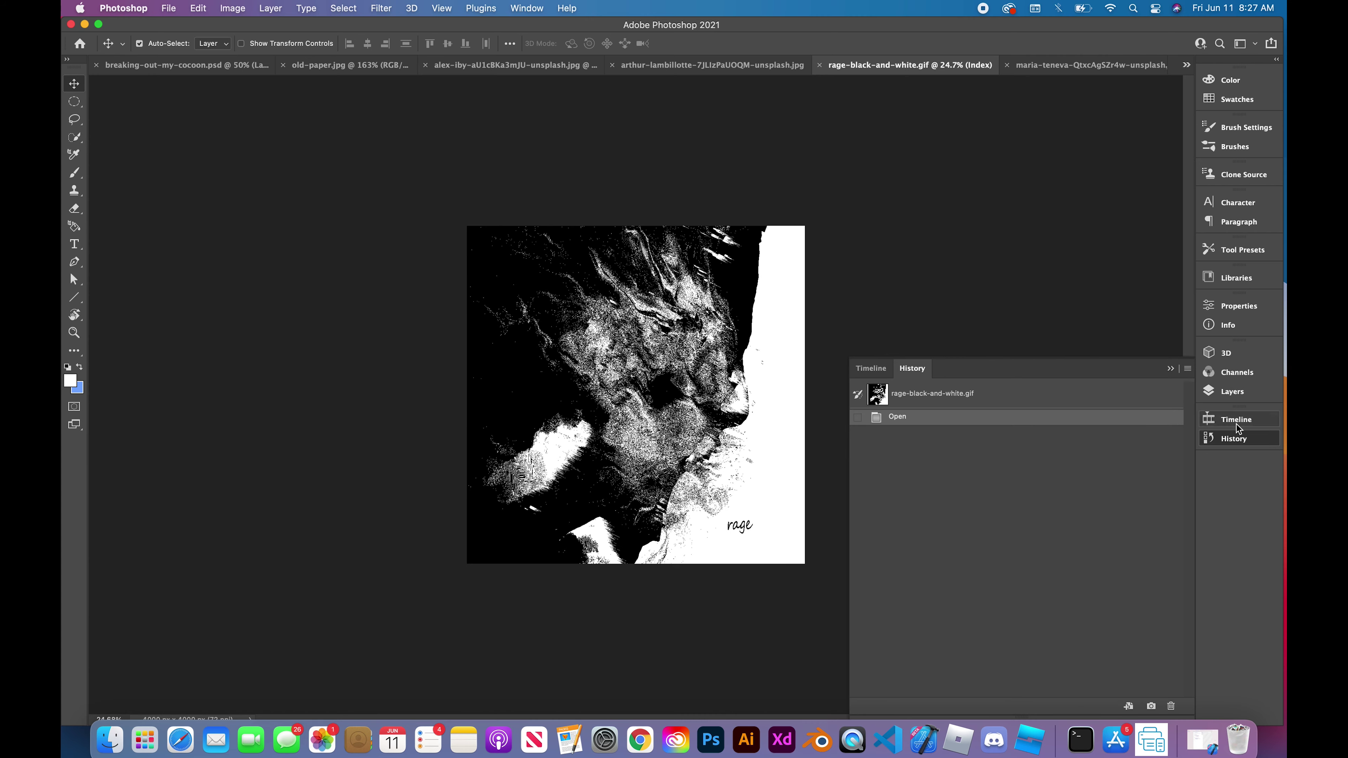
left_click(1231, 391)
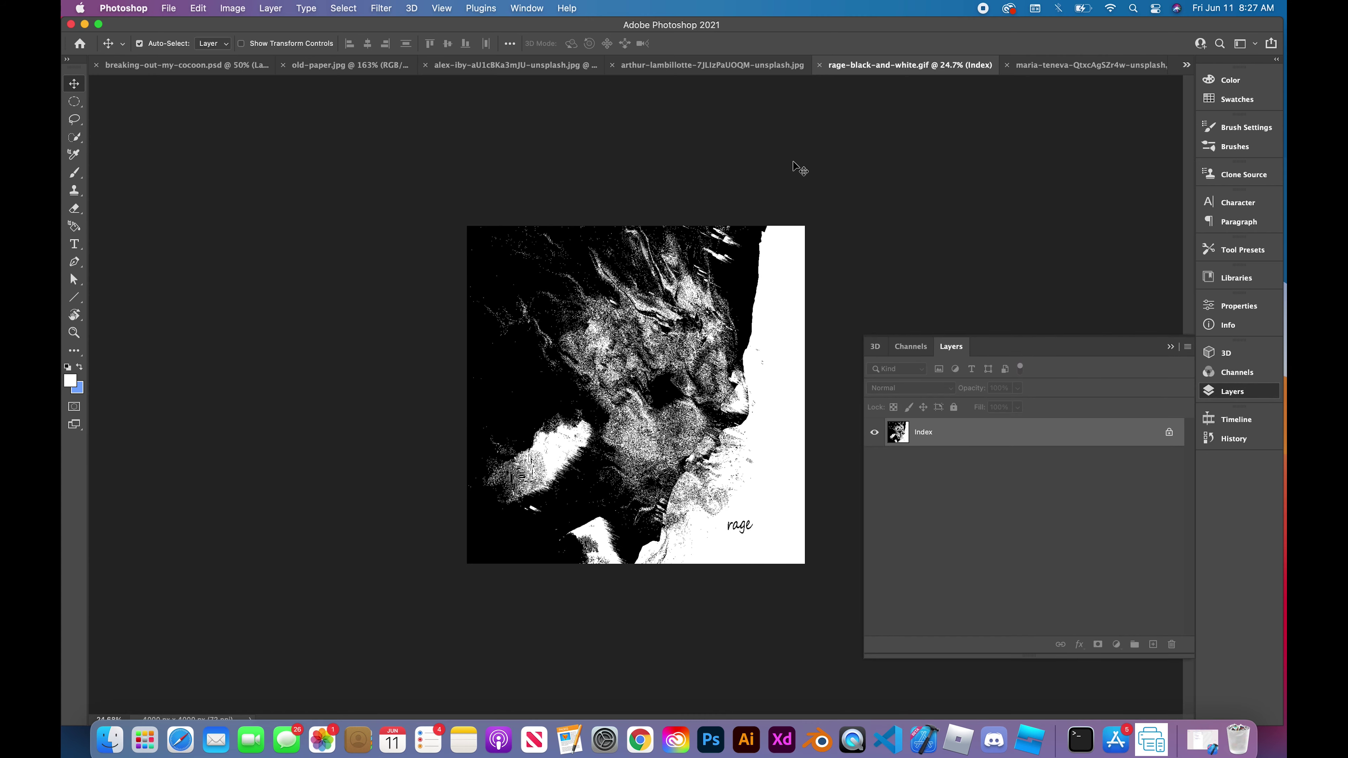
left_click(1039, 66)
key("super+z")
key("super+z")
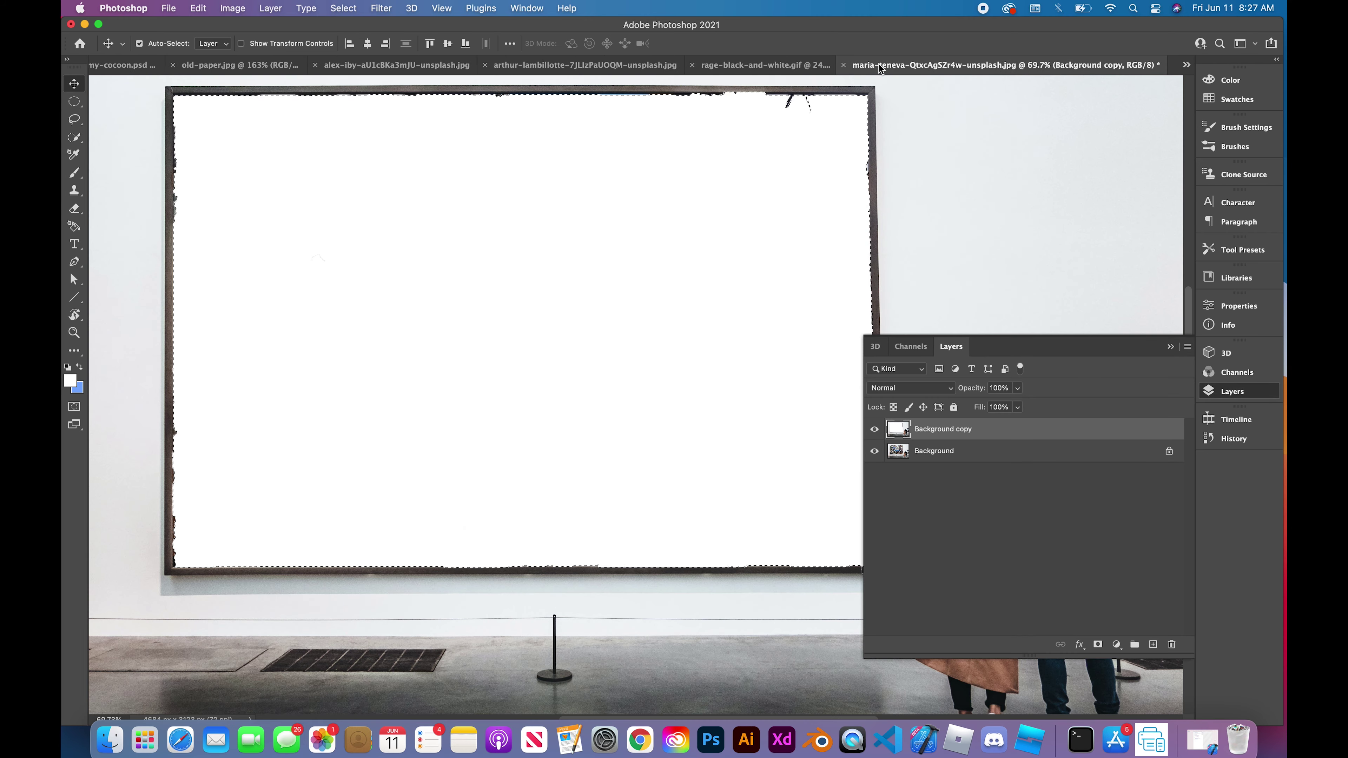
left_click(796, 65)
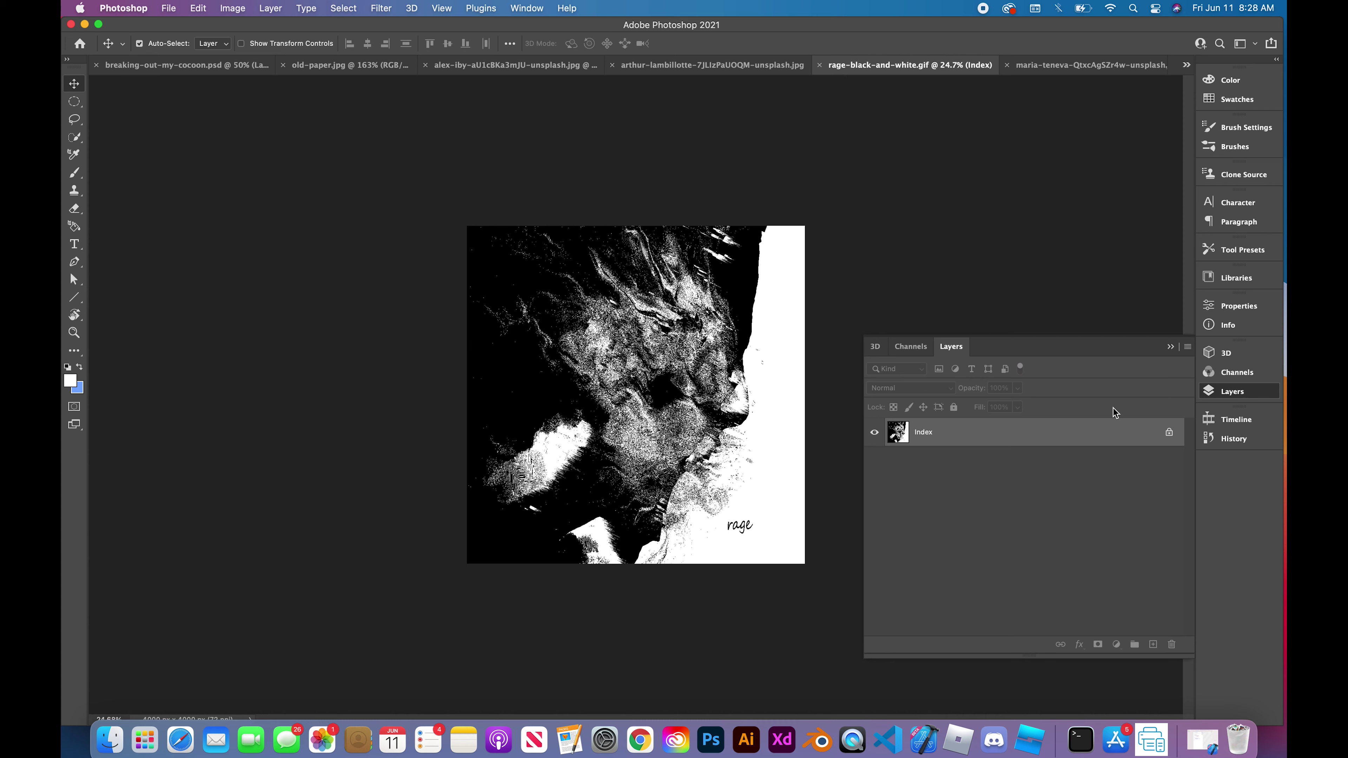
right_click(1088, 445)
left_click(1013, 470)
- Search this computer for "rage" among the files to open
key("super+o")
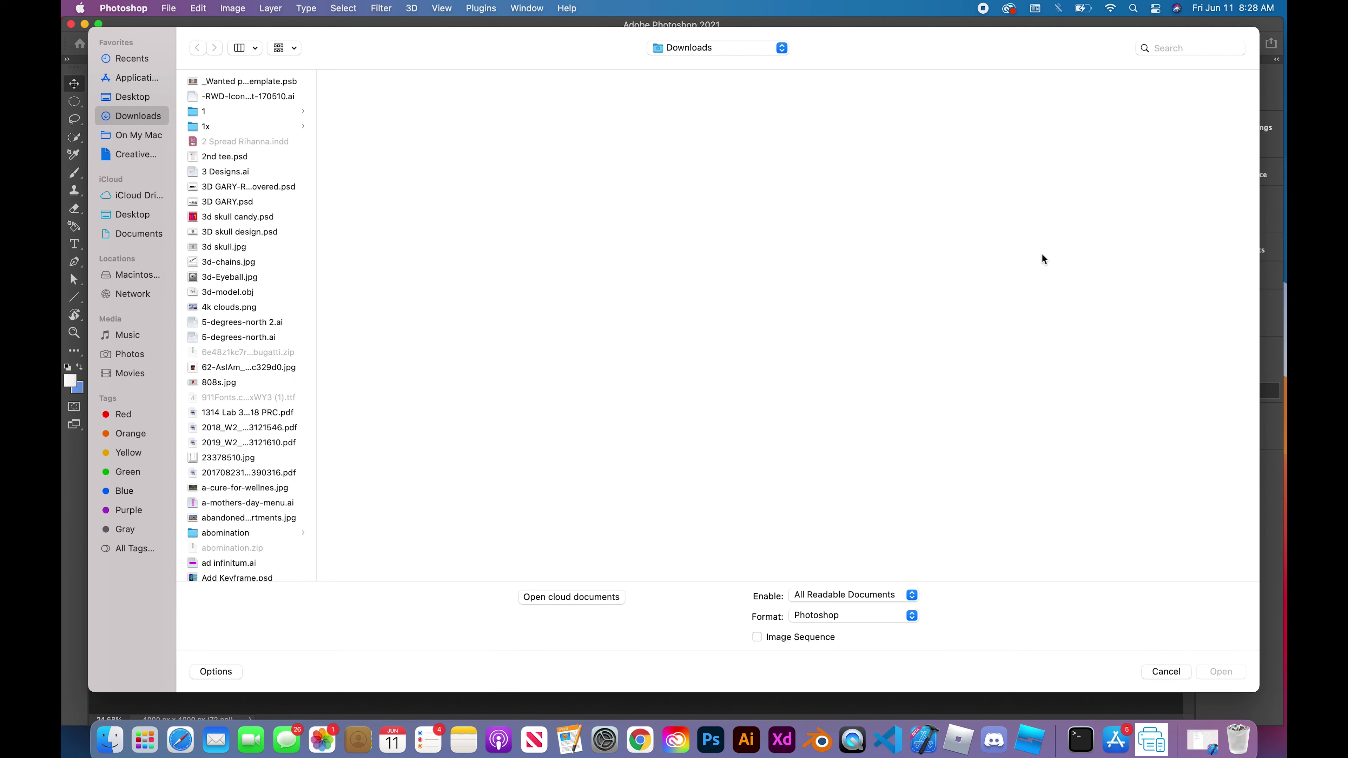
left_click(1170, 47)
type("rage")
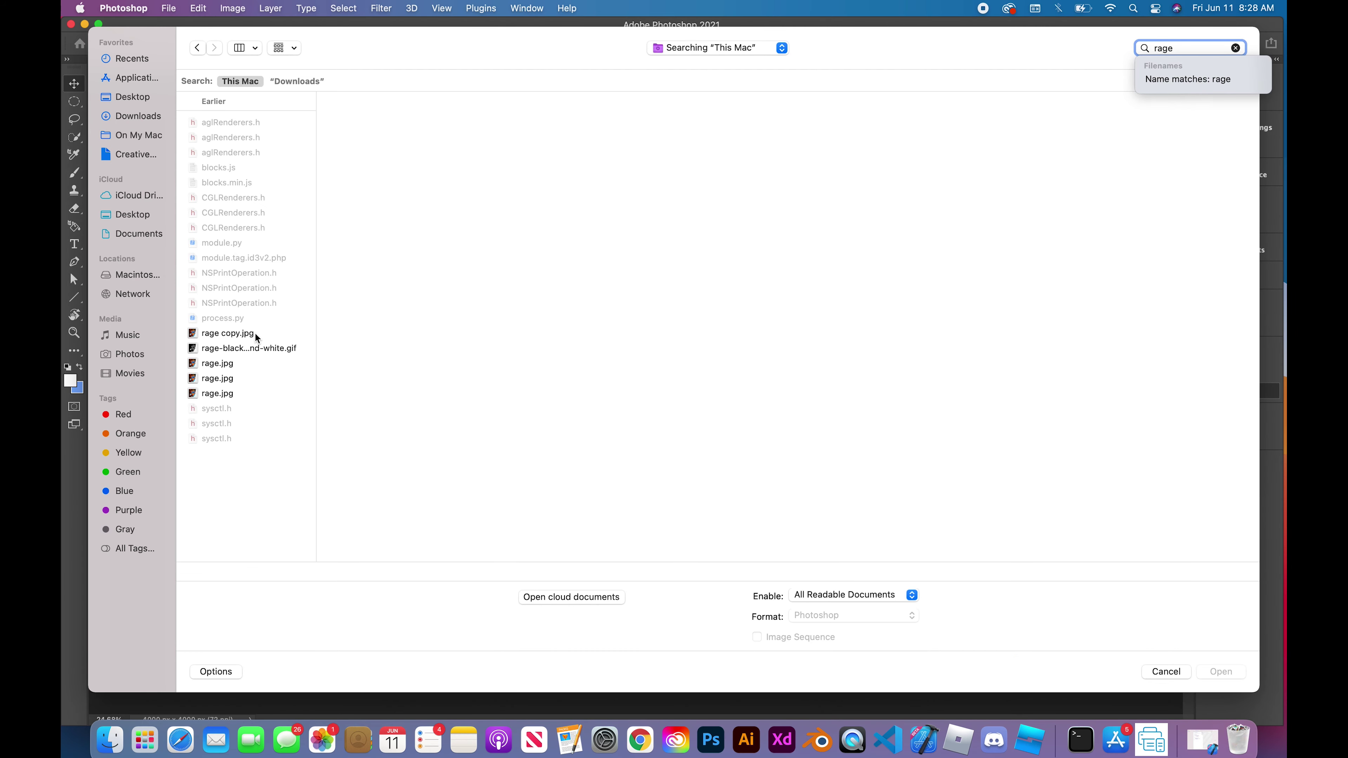
- Compare the previews of the matching rage files and open rage copy.jpg
left_click(257, 337)
key("Down")
key("Down")
key("Down")
key("Down")
key("Up")
key("Up")
key("Up")
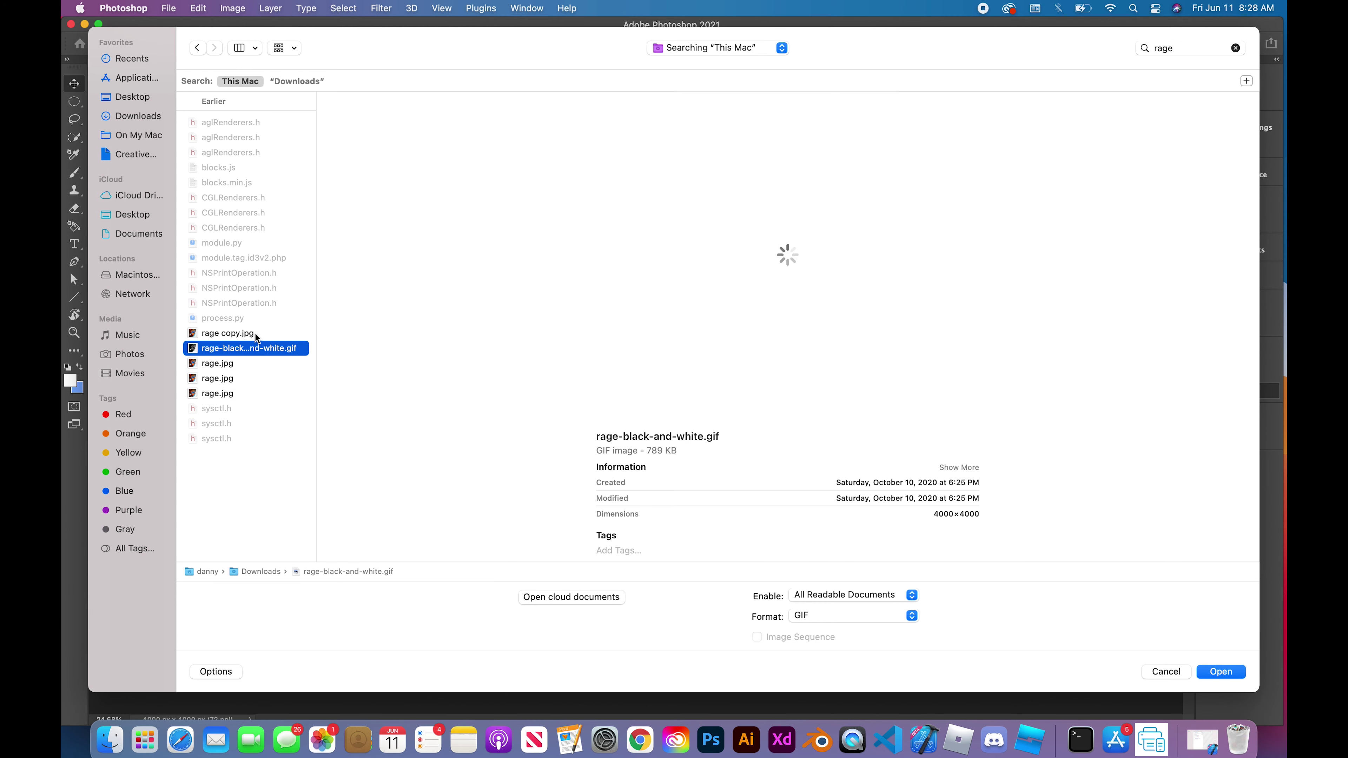
key("Down")
key("Down")
key("Down")
key("Up")
key("Up")
key("Up")
key("Up")
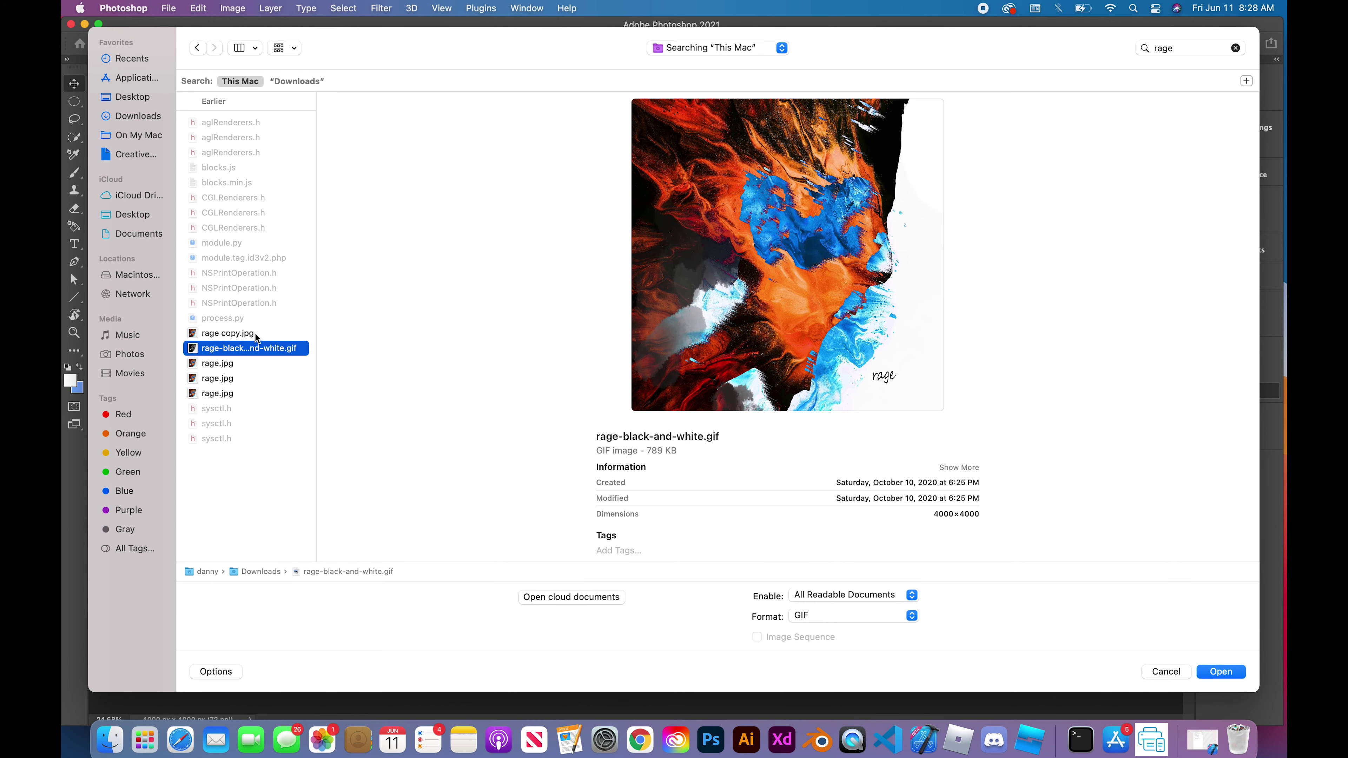
key("Up")
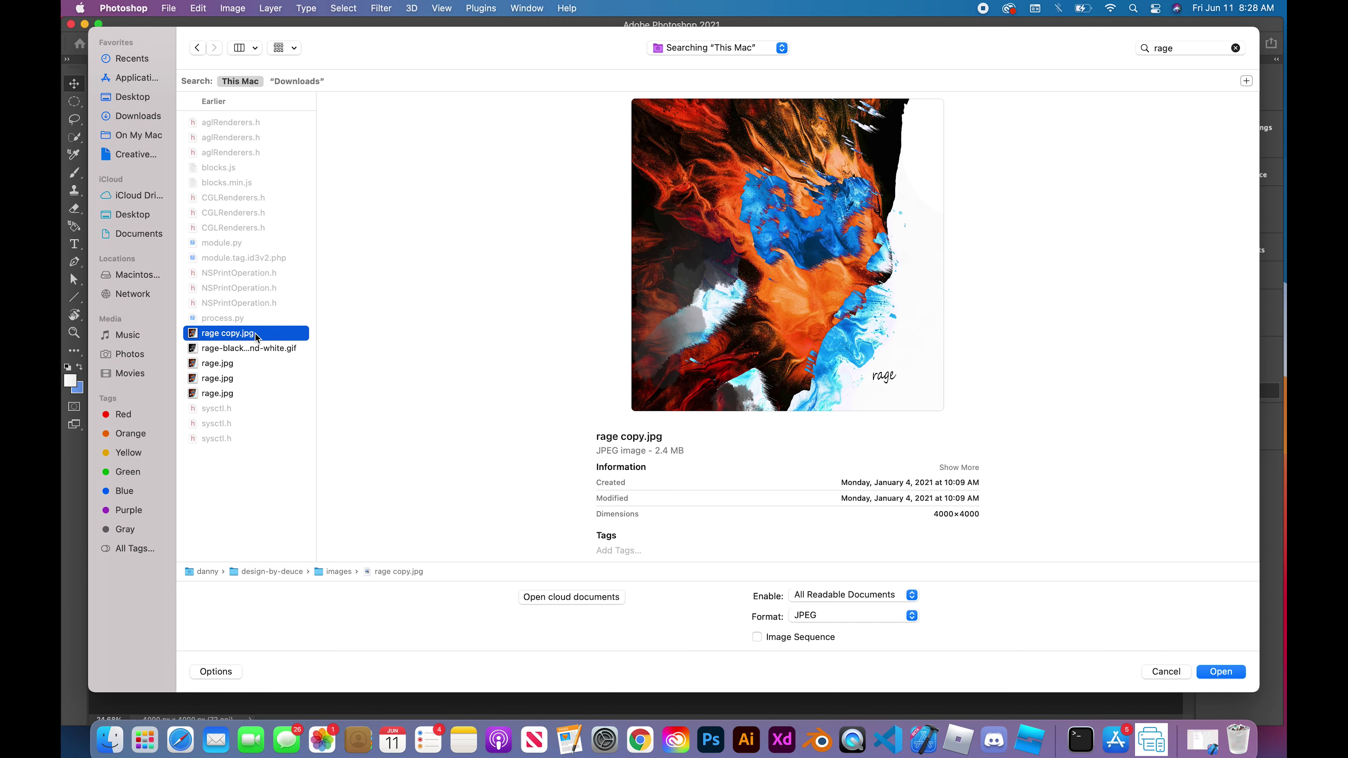
double_click(256, 338)
- Try inverting the colors of the rage artwork, and undo the inversion
left_click(244, 12)
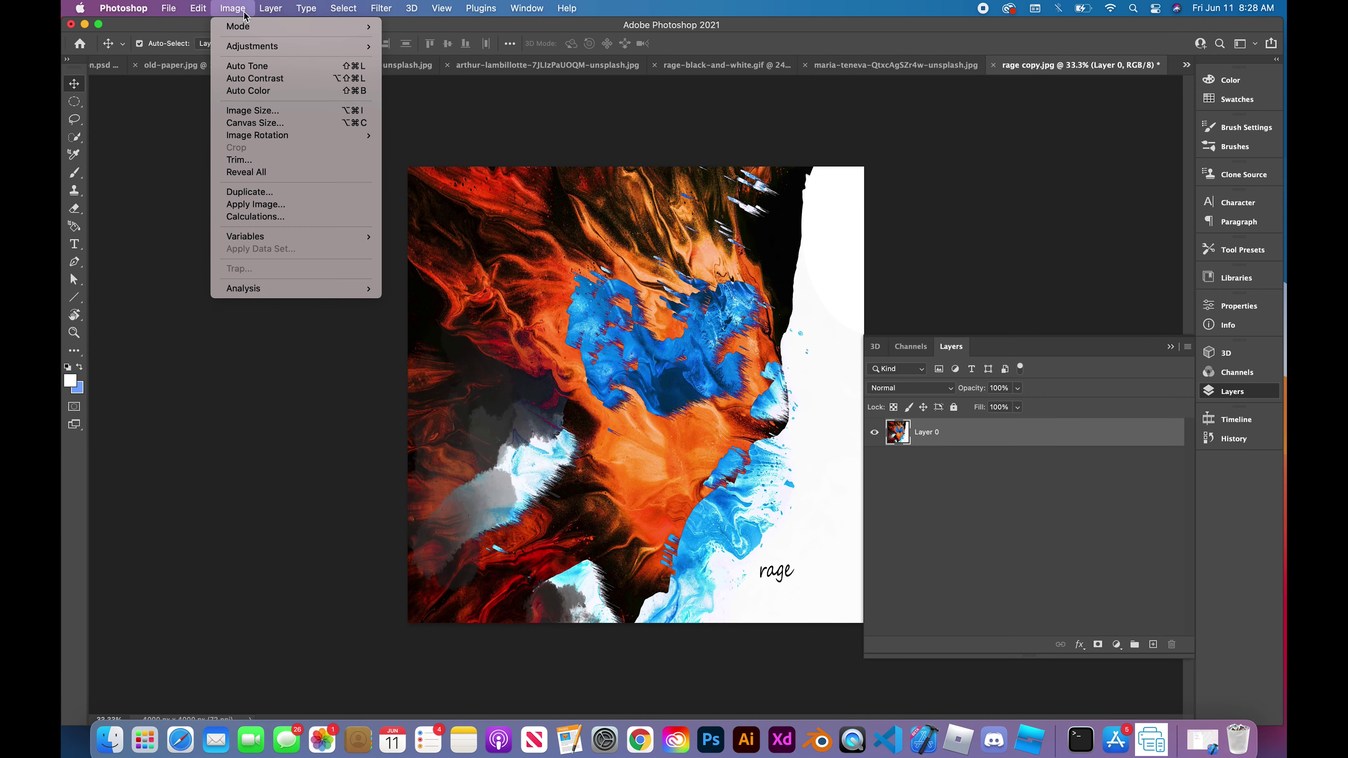
mouse_move(280, 48)
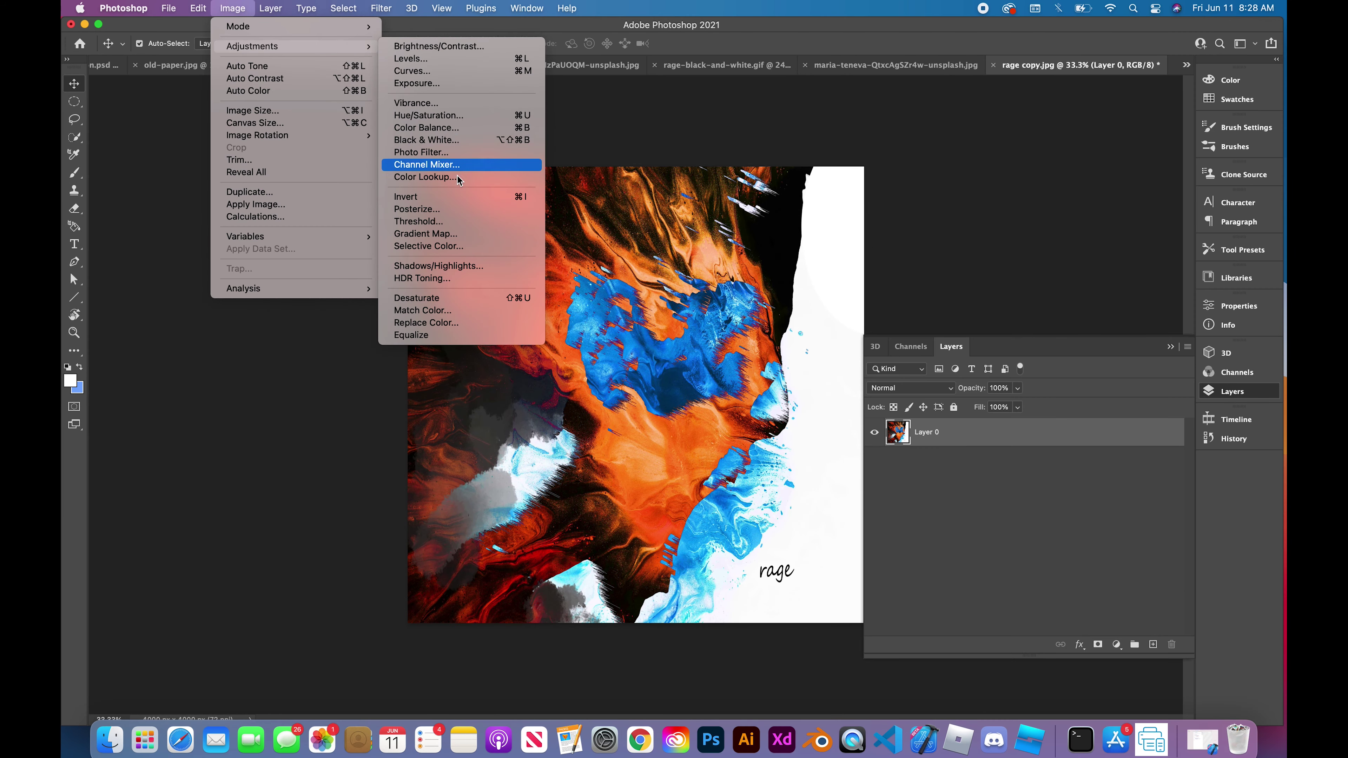
left_click(474, 197)
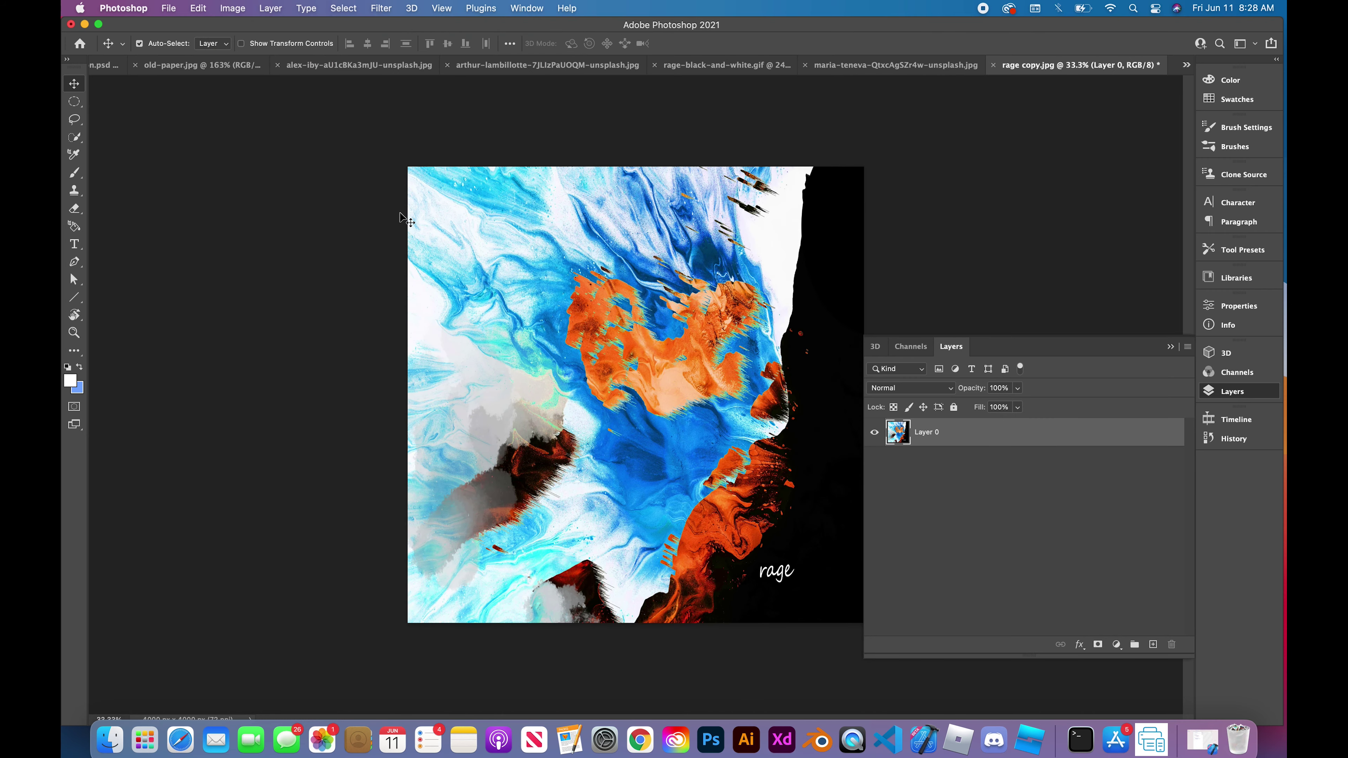
key("super+z")
- Start a Black & White adjustment on the artwork with reds at -10, yellows at 133 and blues at -88
left_click(232, 8)
mouse_move(276, 46)
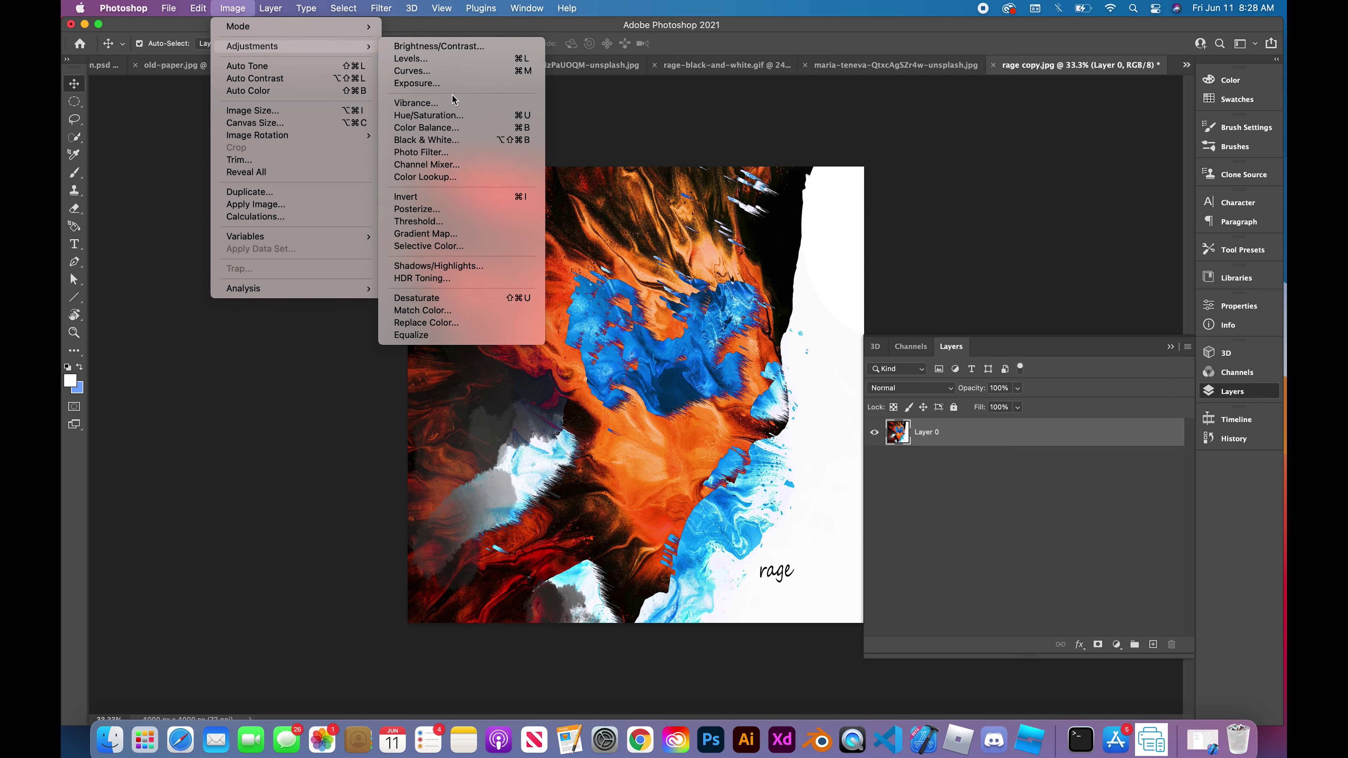
left_click(454, 139)
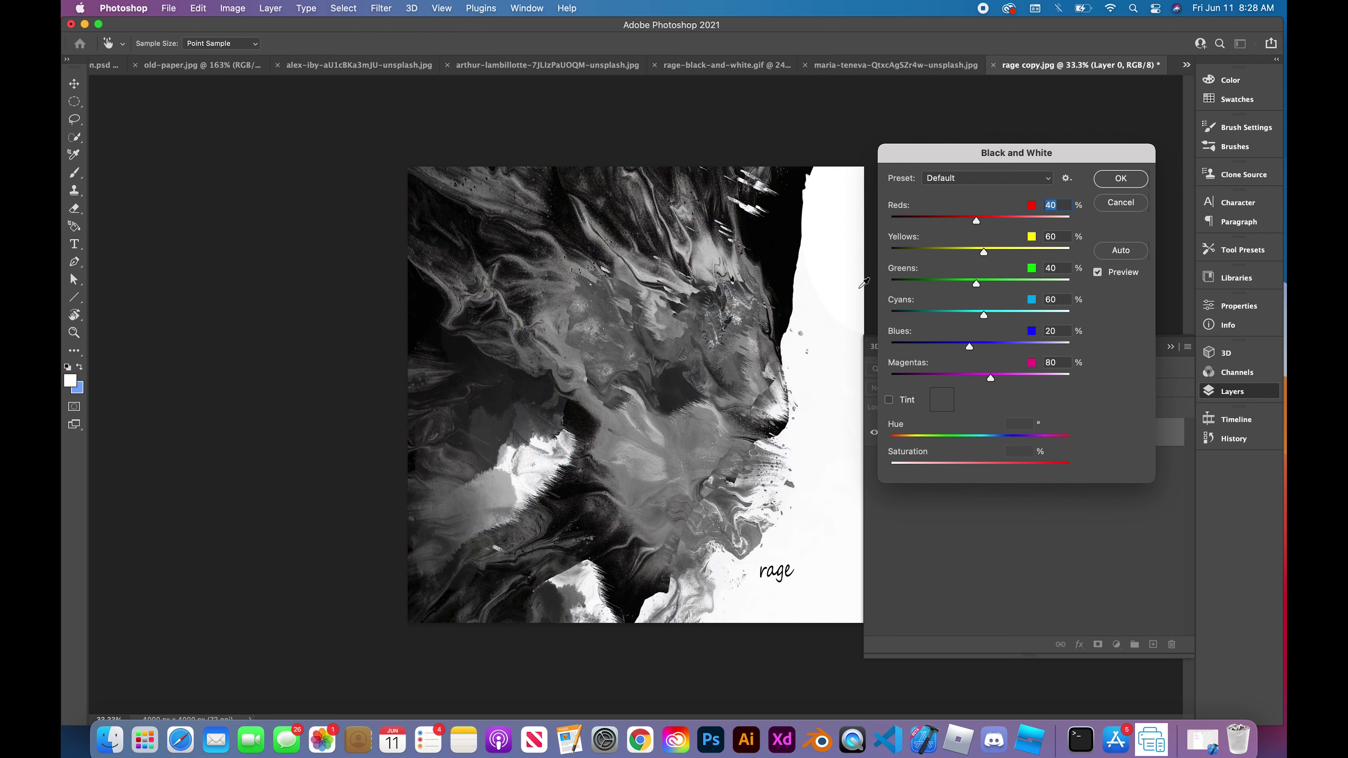
left_click_drag(976, 219, 1010, 251)
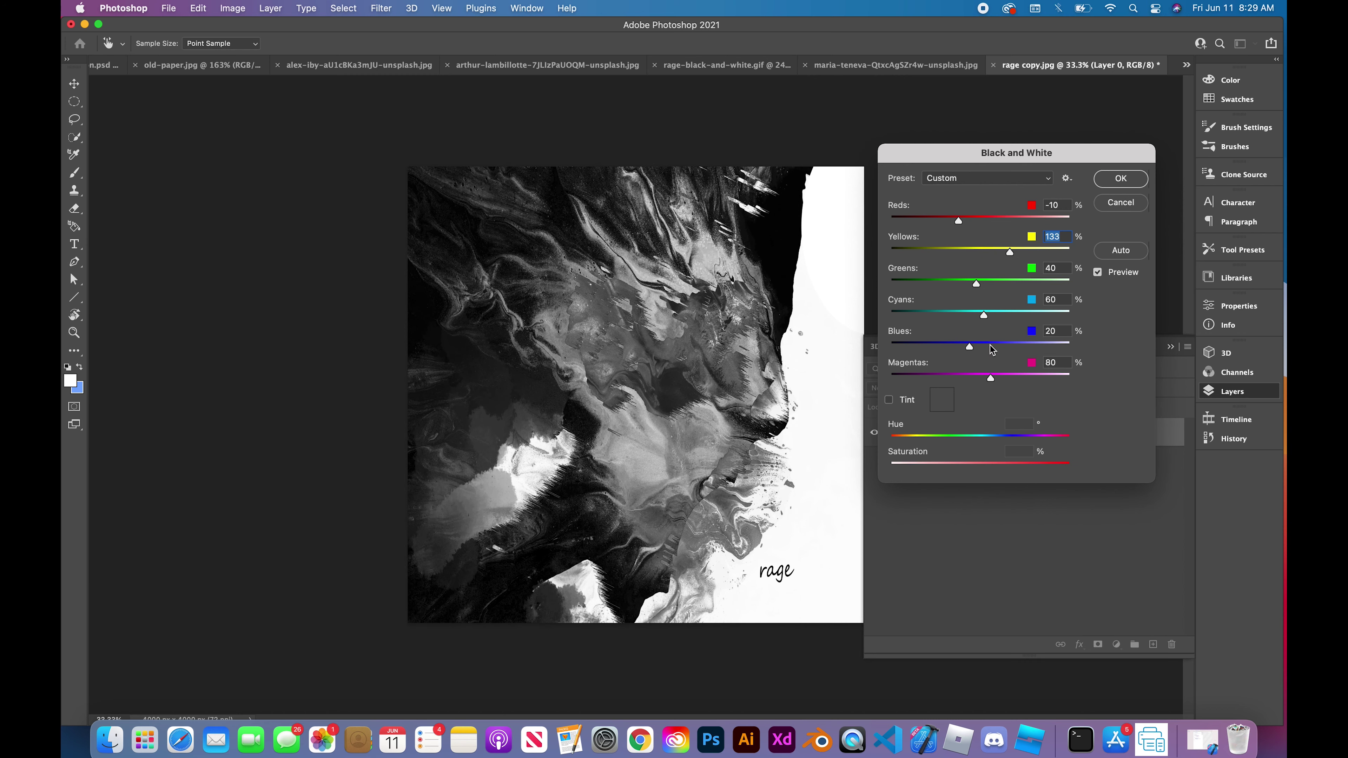
left_click_drag(969, 346, 931, 346)
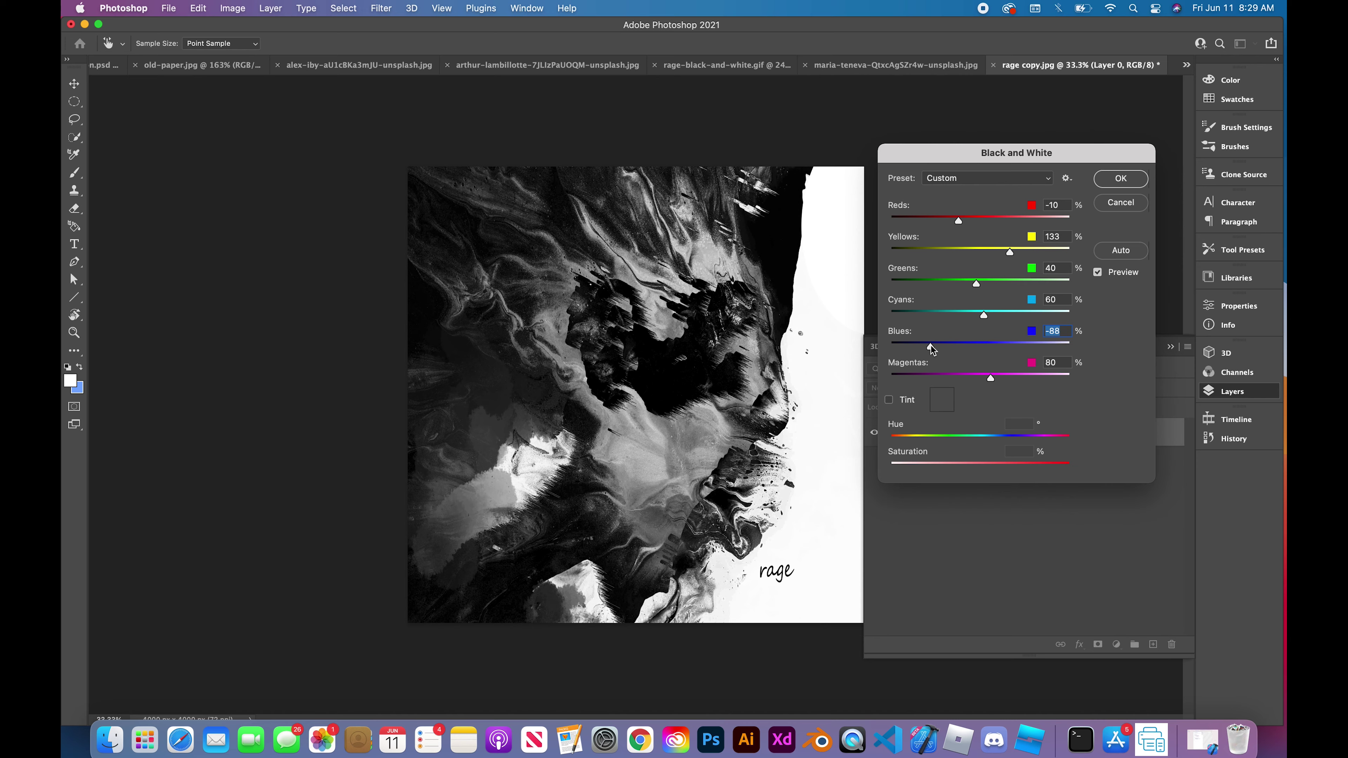
- Set the reds to -84 and the blues to 13 in the Black & White adjustment and apply it
key("super+equal")
scroll(832, 397, "down", 5)
scroll(832, 397, "right", 5)
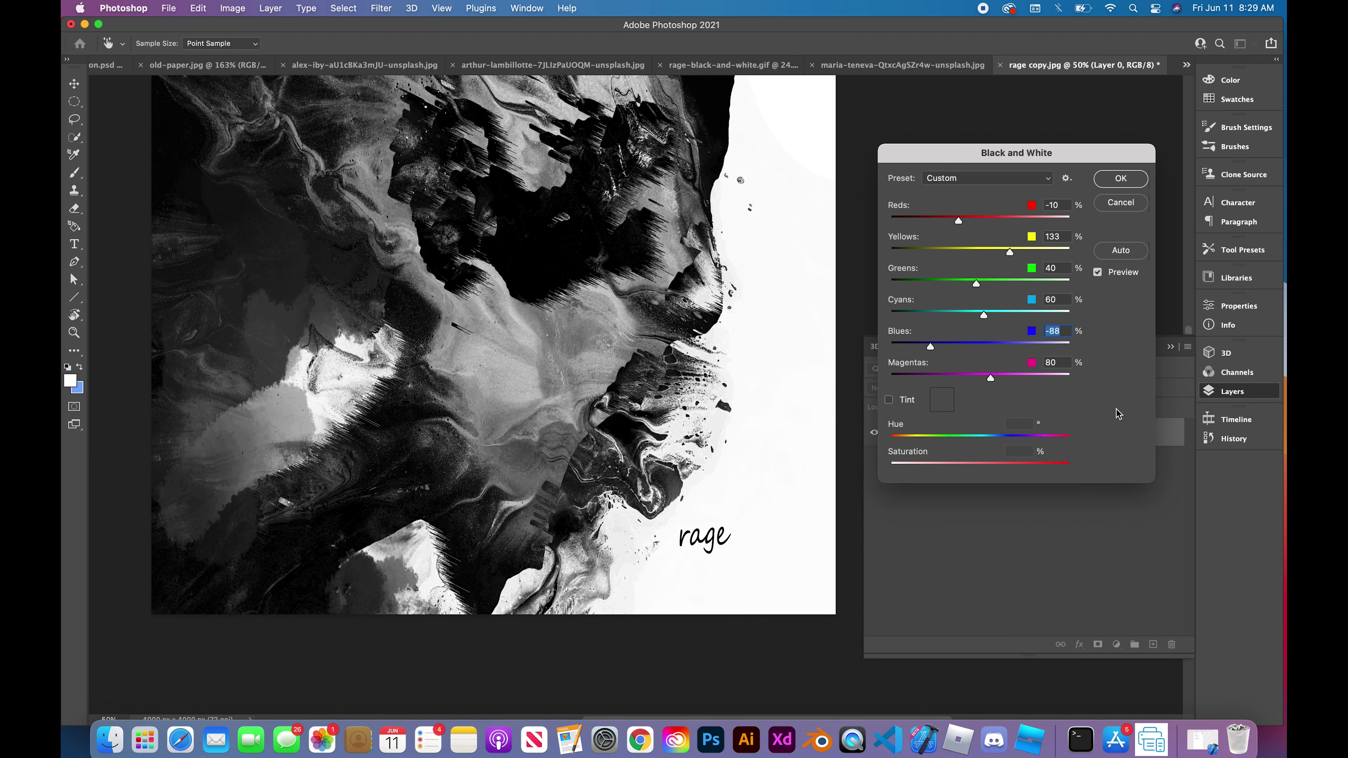
left_click_drag(972, 349, 943, 348)
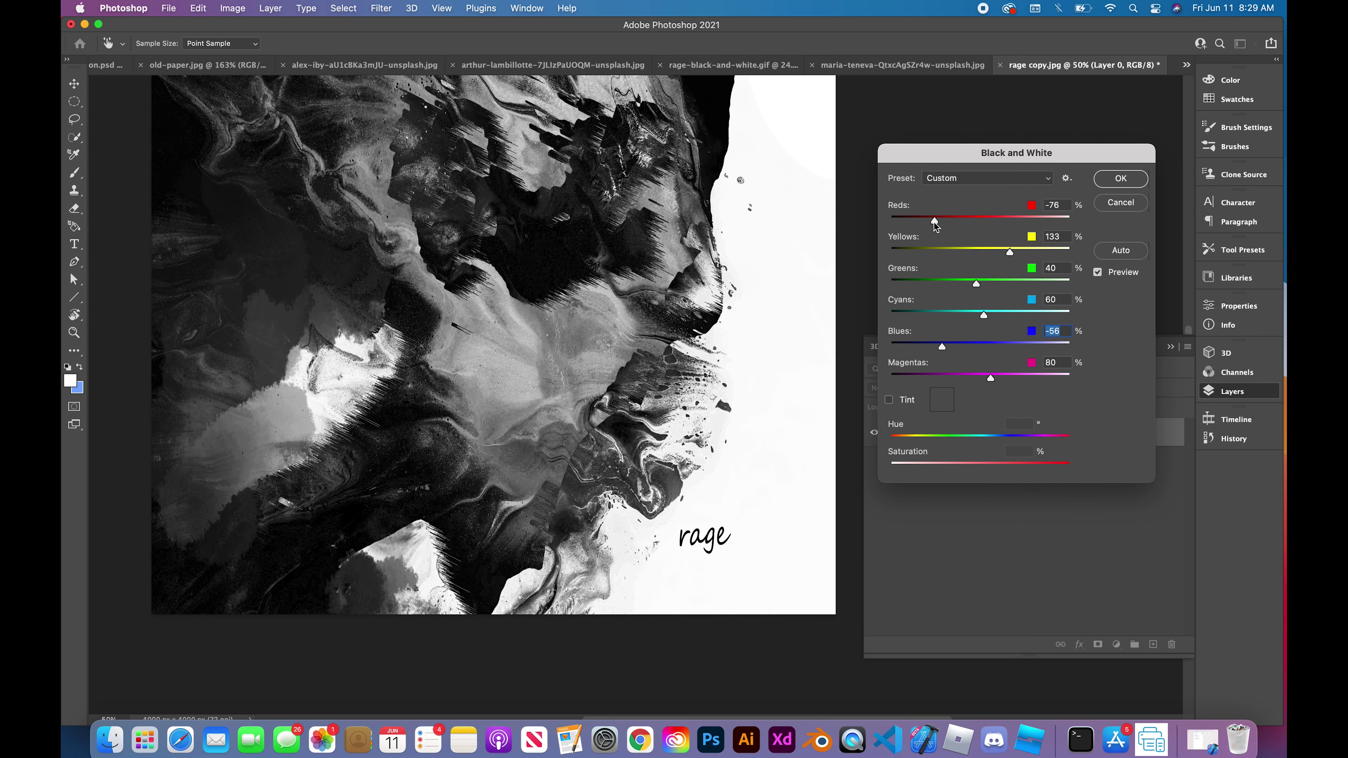
left_click_drag(934, 223, 932, 222)
left_click_drag(944, 347, 1031, 347)
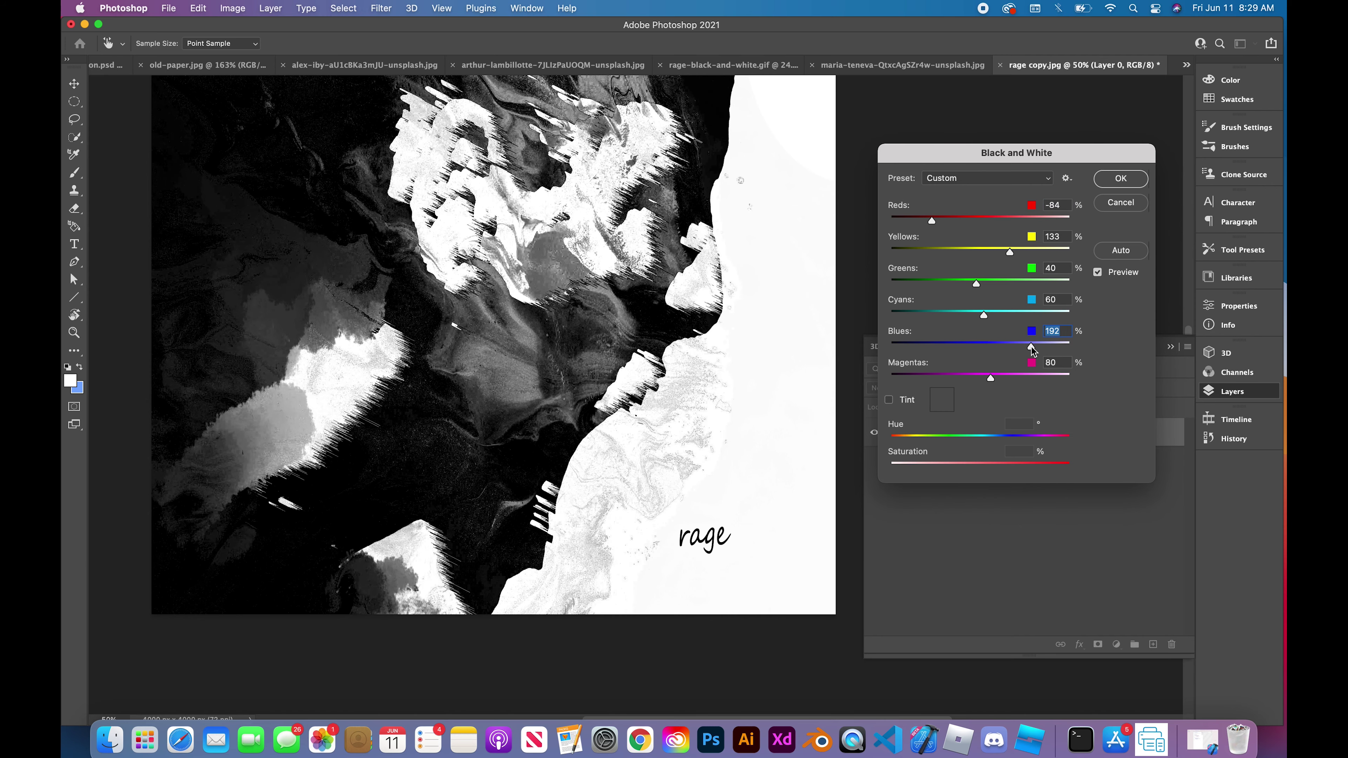
key("super+minus")
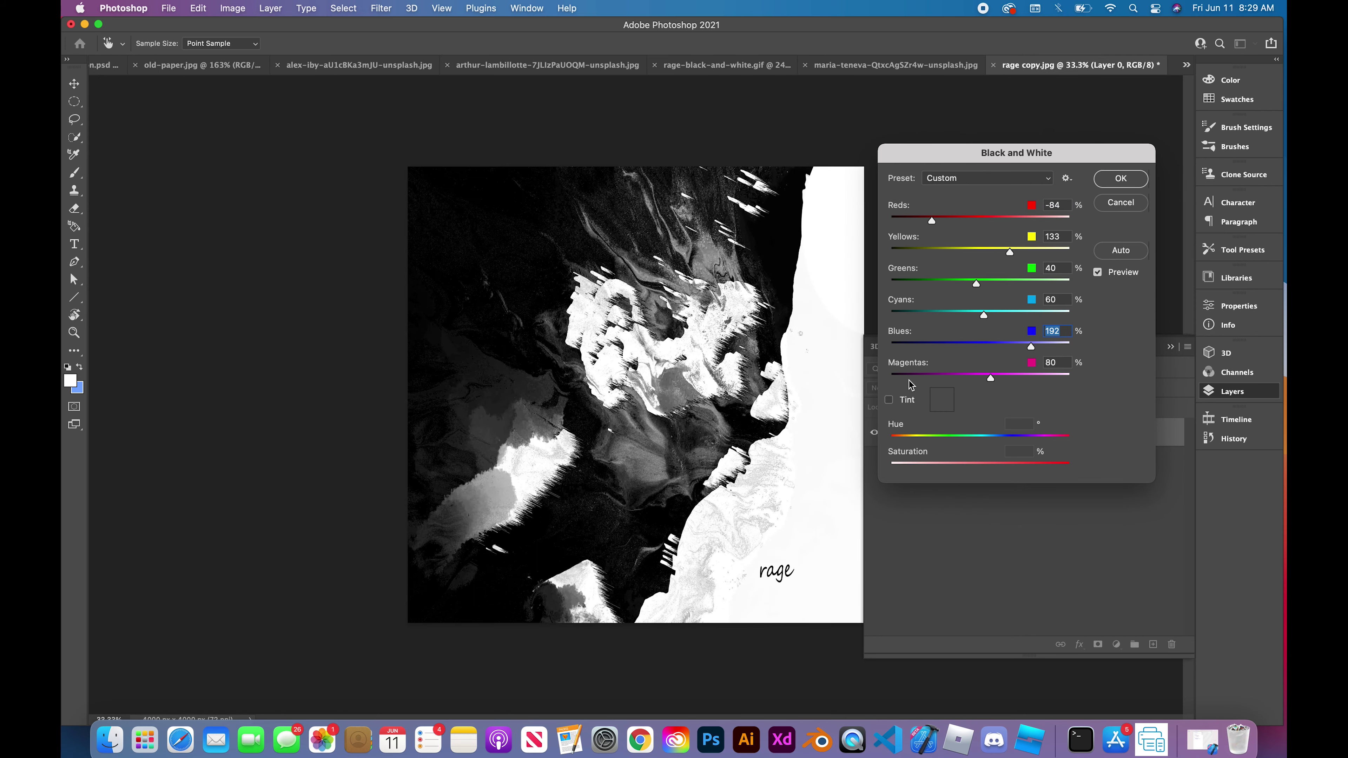
left_click_drag(1025, 349, 969, 351)
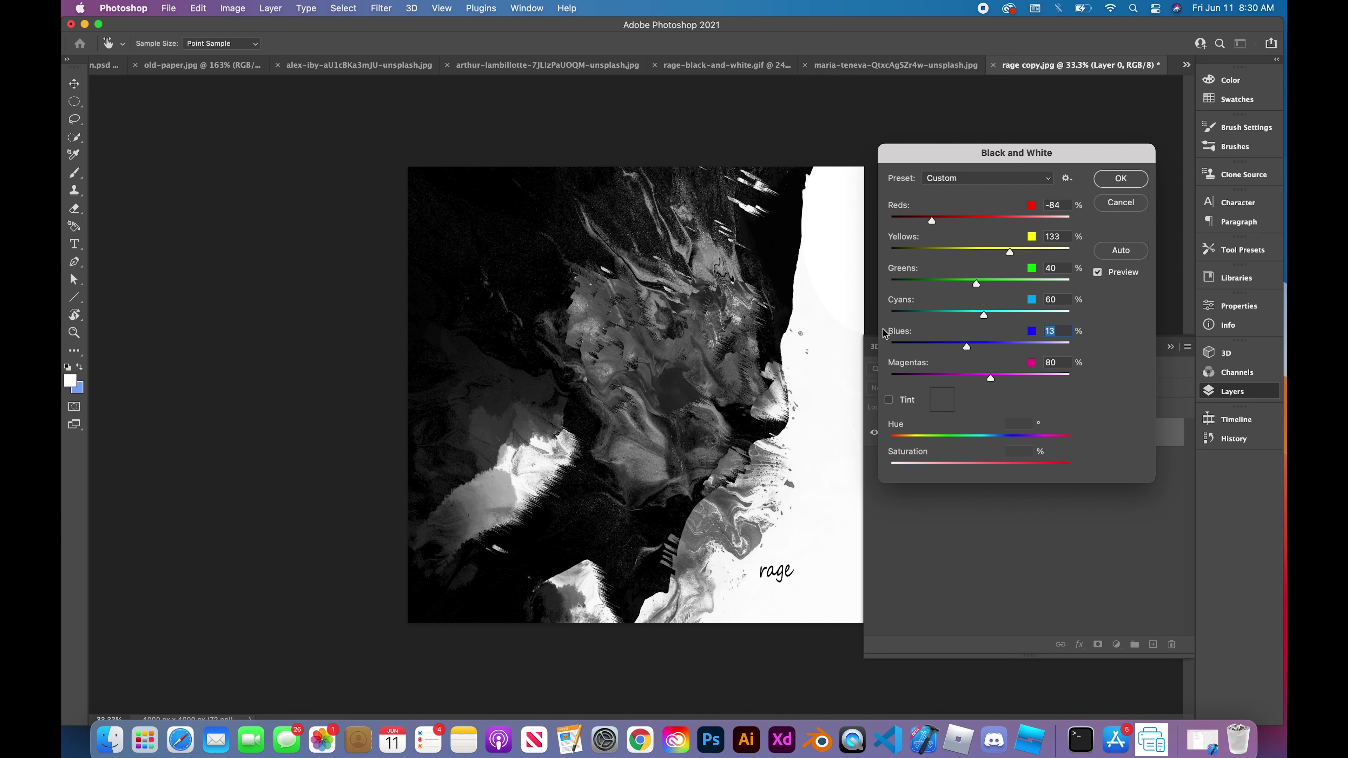
left_click(1121, 179)
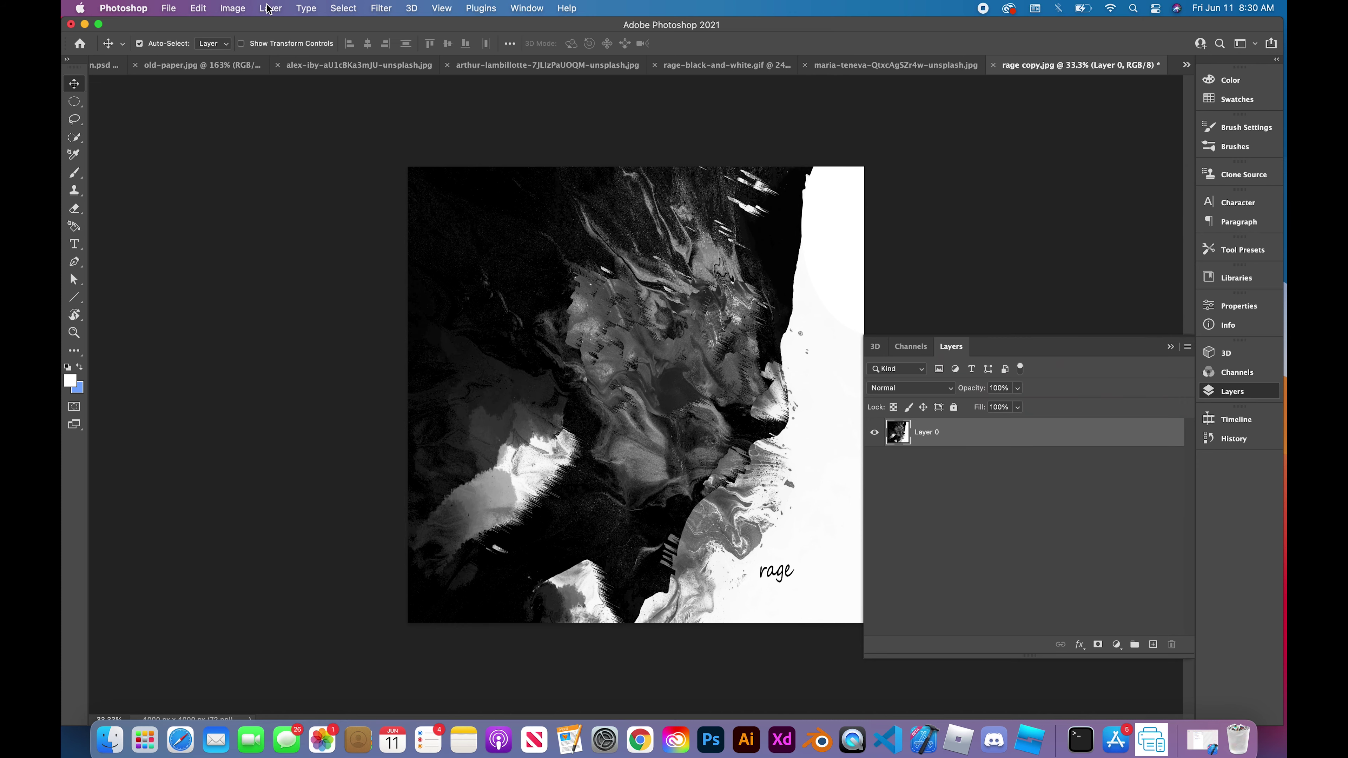
- Try pasting the black-and-white artwork into the gallery photo, and paste a copy as a new layer in rage copy.jpg
left_click(895, 65)
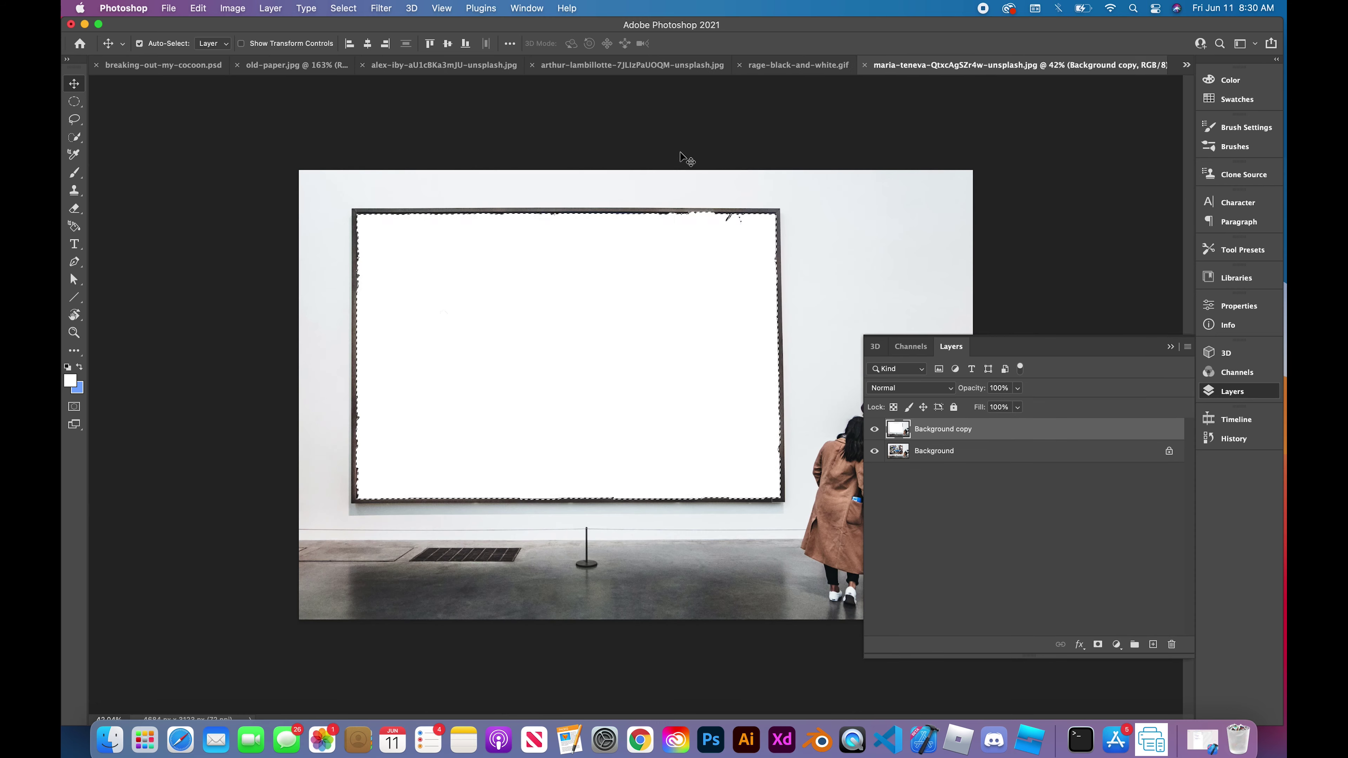
left_click(788, 67)
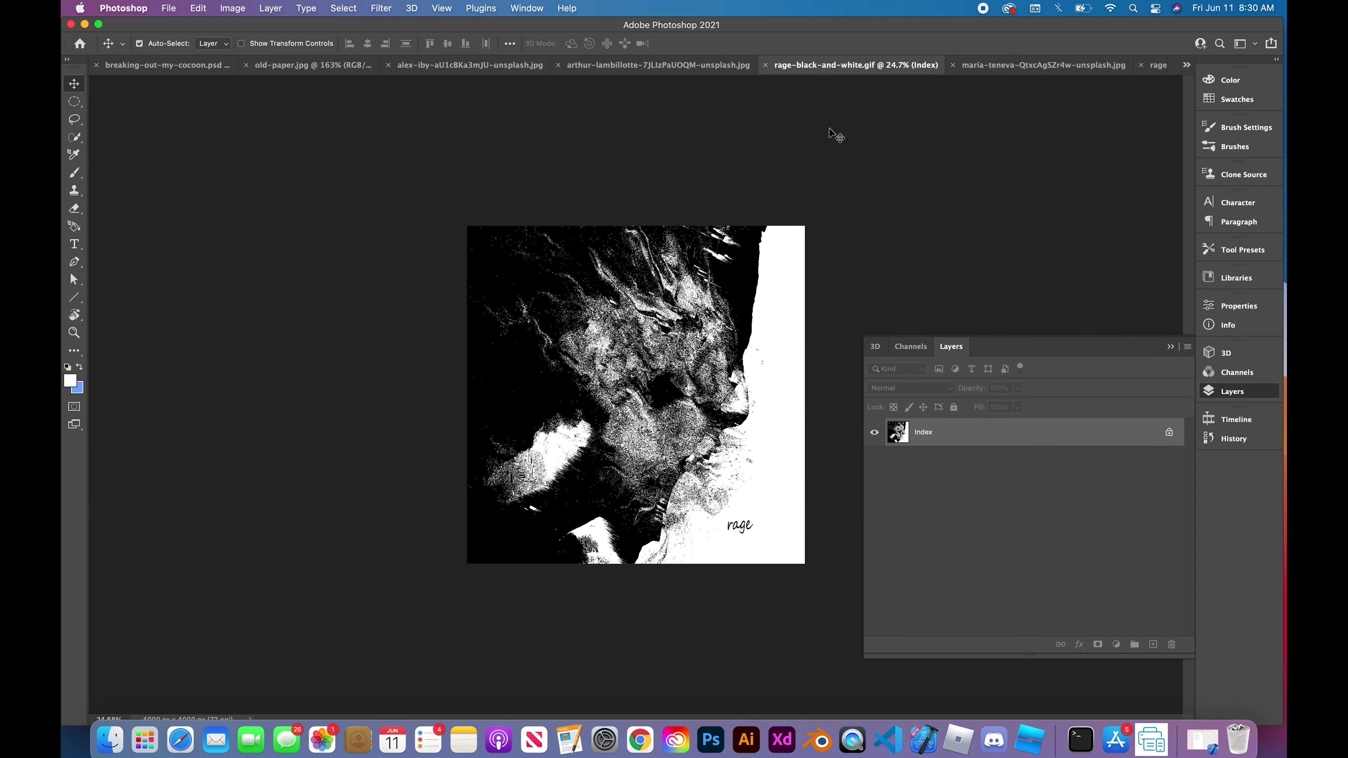
left_click(1153, 65)
key("super+v")
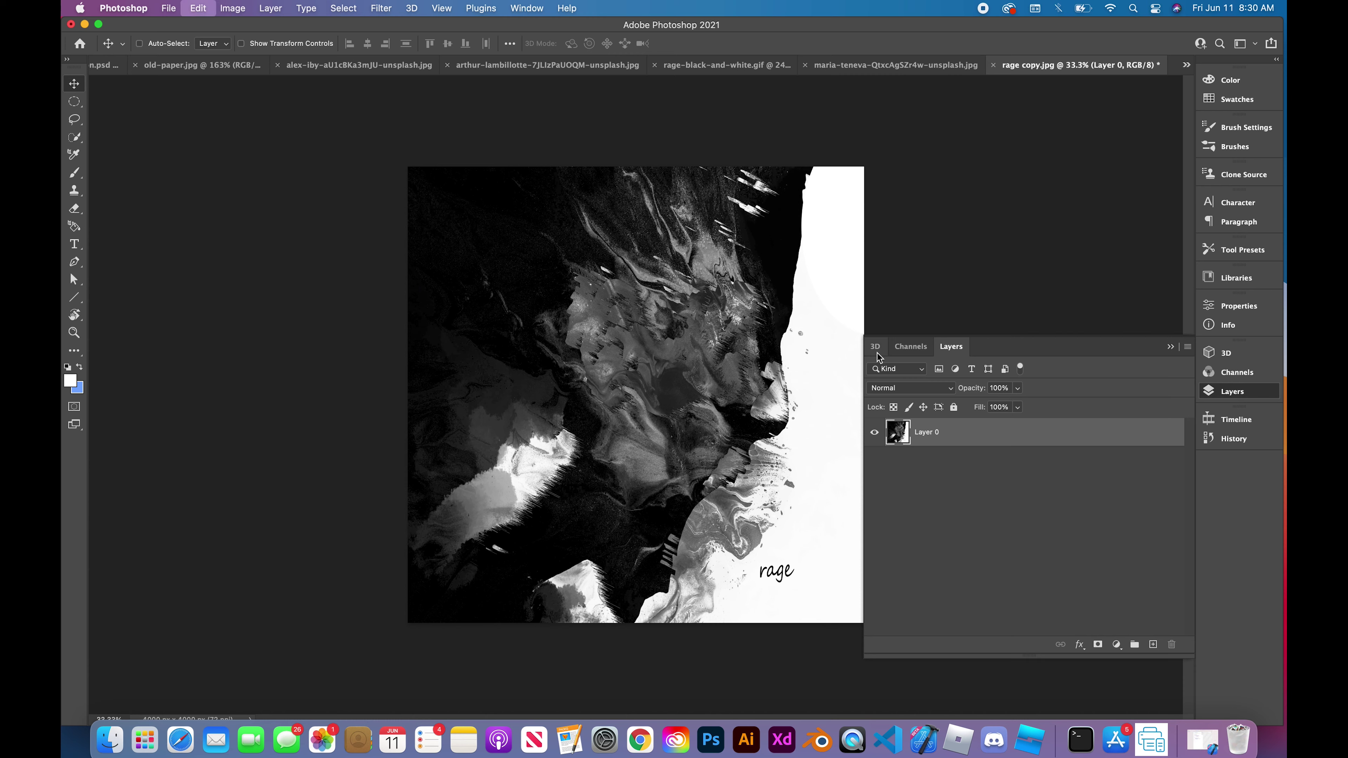
- Choose the Quick Selection tool and enlarge its brush to 3200 px
left_click(233, 8)
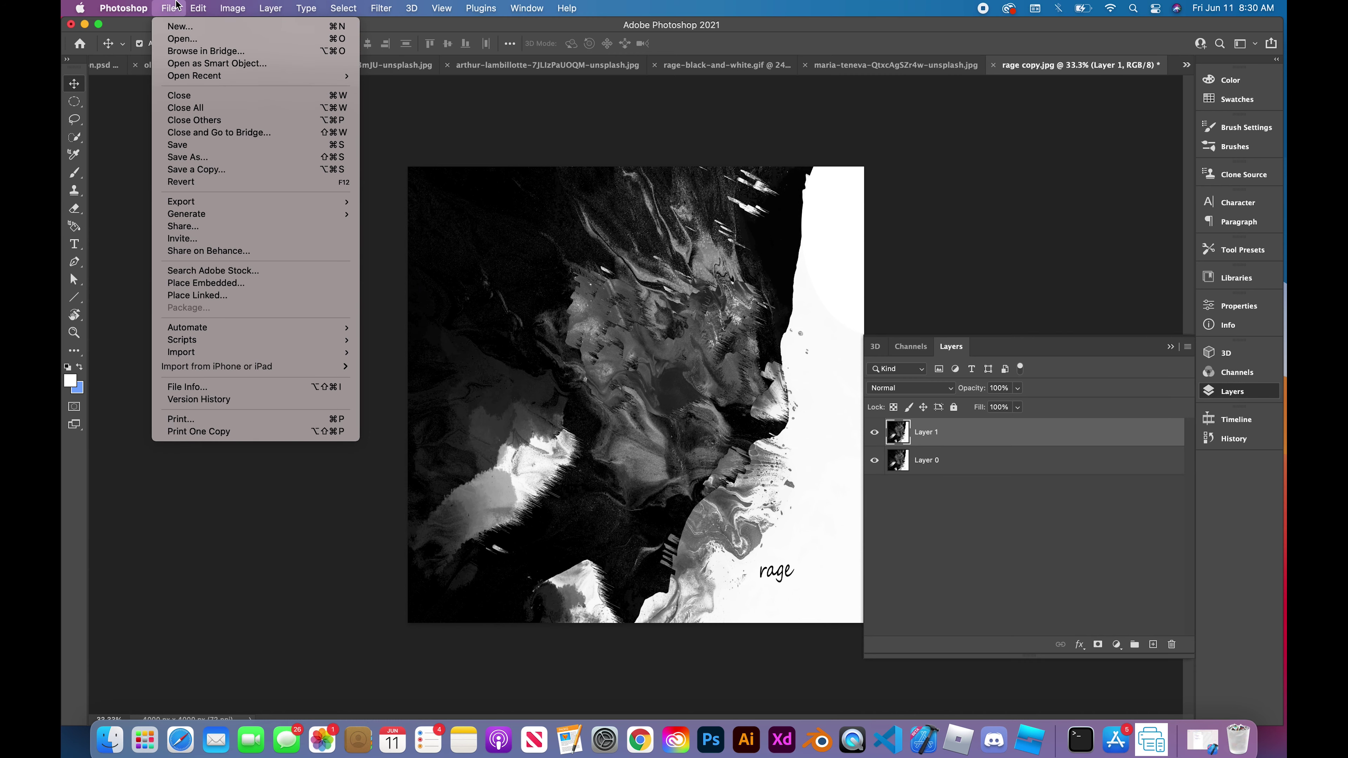
mouse_move(198, 9)
left_click(148, 281)
key("w")
key("bracketright")
key("bracketright")
key("bracketright")
key("bracketright")
key("bracketright")
key("bracketright")
key("bracketright")
key("bracketright")
key("bracketright")
key("bracketright")
key("bracketright")
key("bracketright")
key("bracketright")
key("bracketright")
key("bracketright")
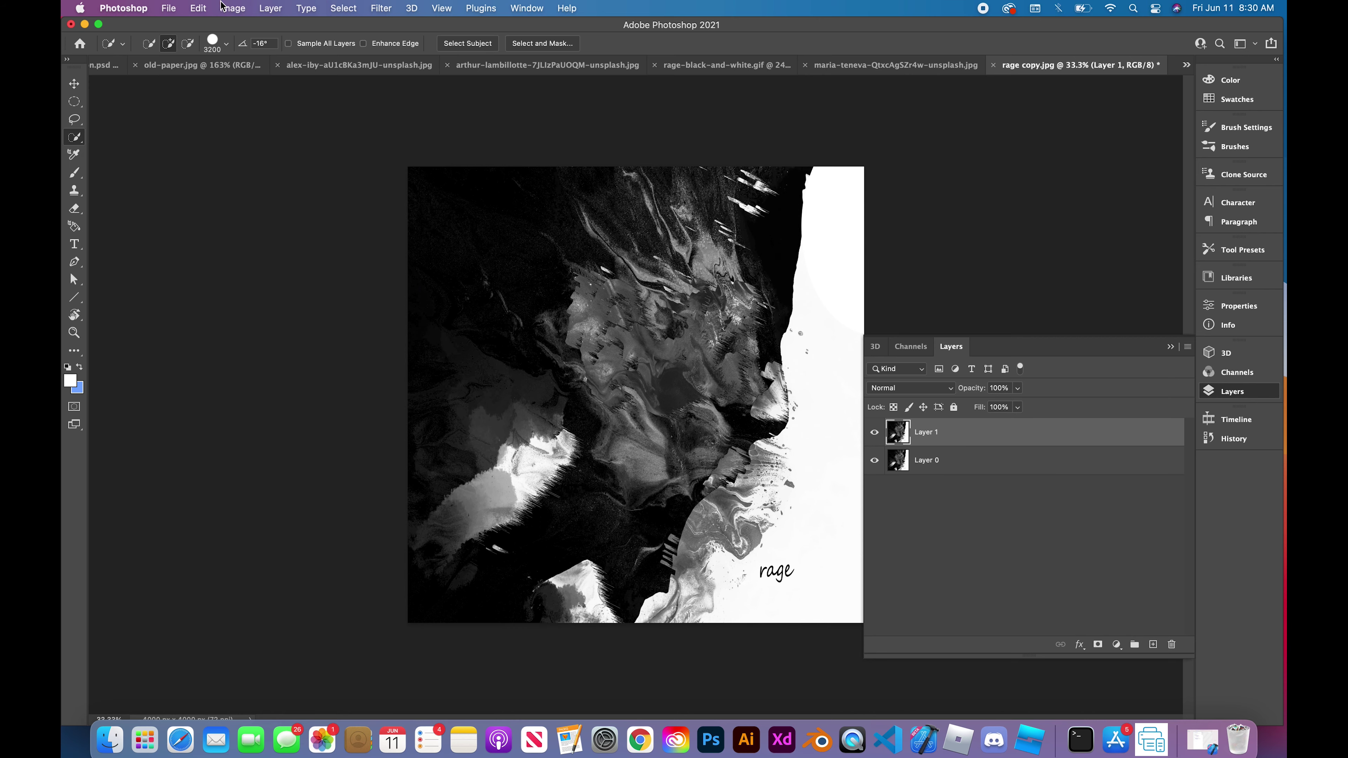
- Resize the rage copy.jpg image to 1000 pixels wide with linked proportions
left_click(229, 8)
left_click(297, 110)
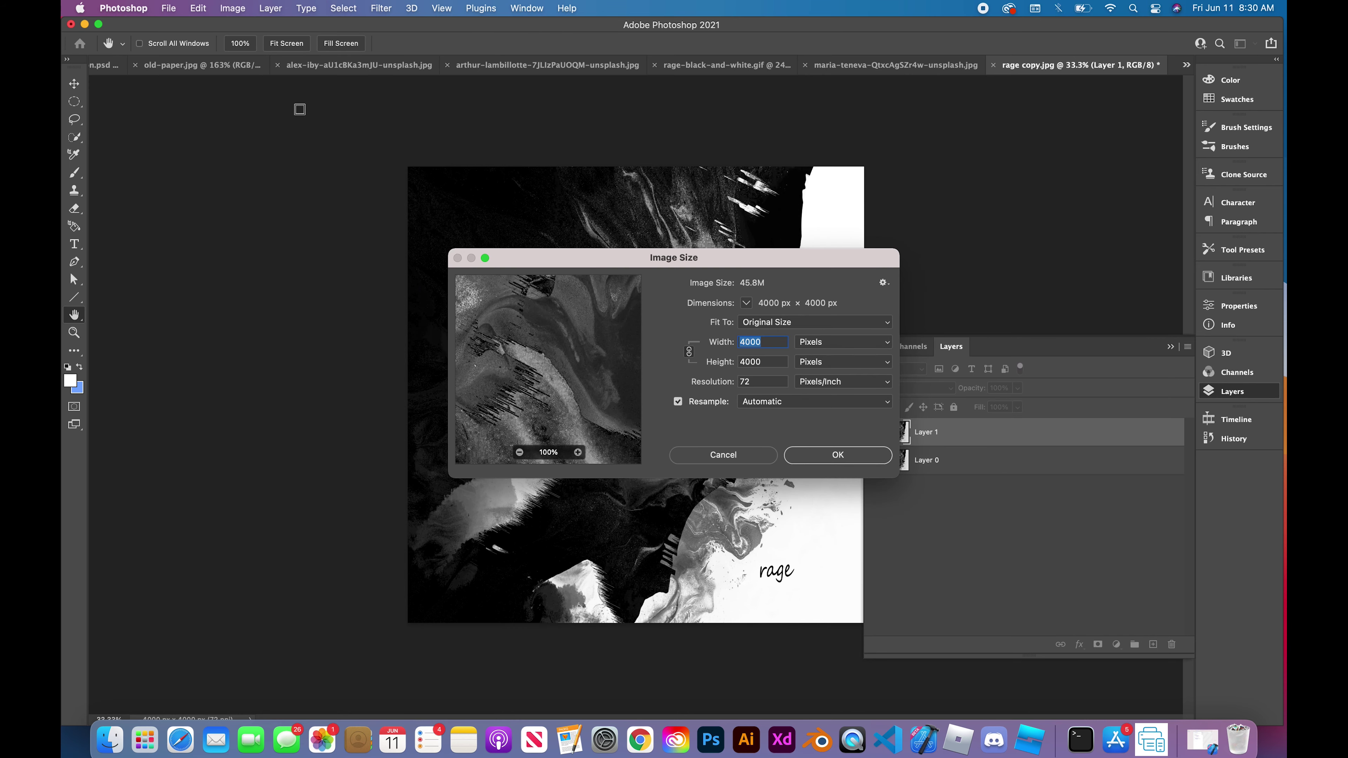
type("100")
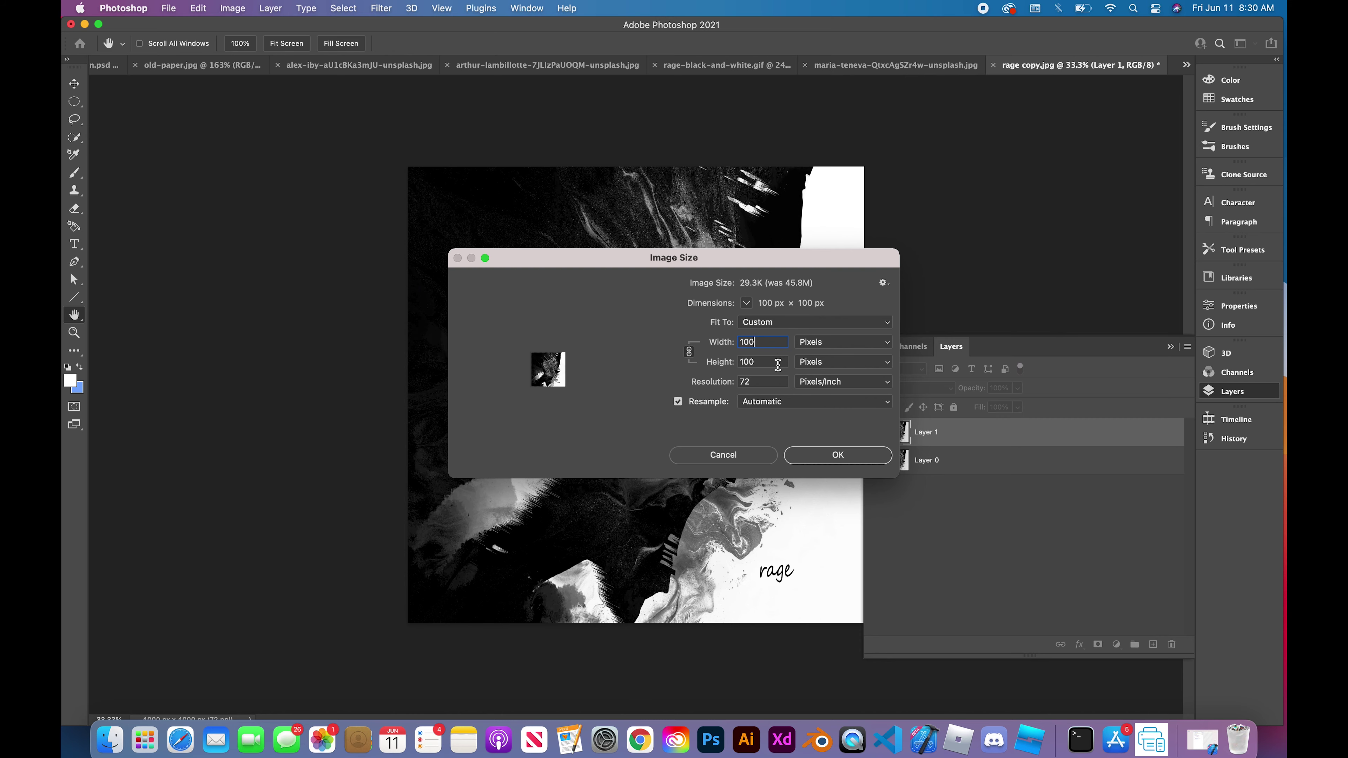
type("0")
left_click(871, 454)
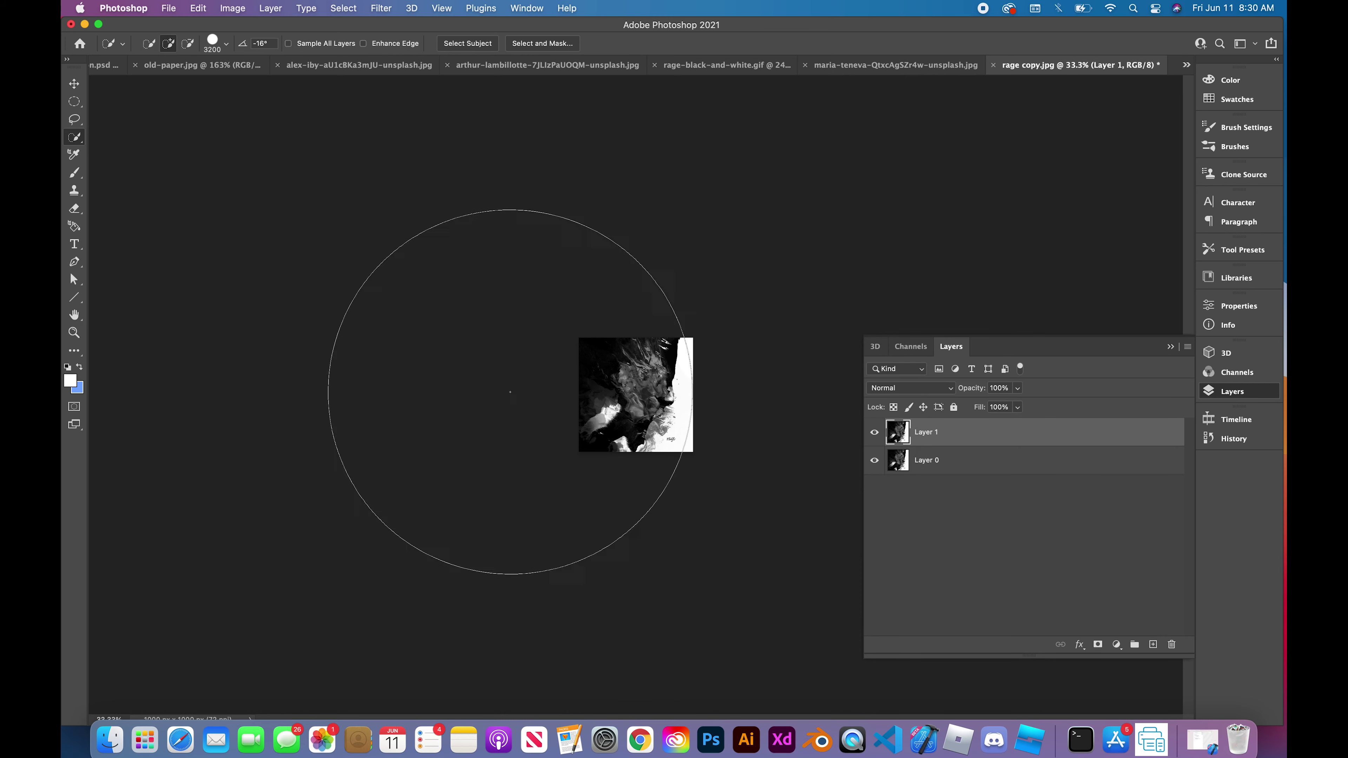
- Paste the resized artwork into the gallery photo and select the pasted artwork with Quick Selection
left_click(836, 69)
key("super+v")
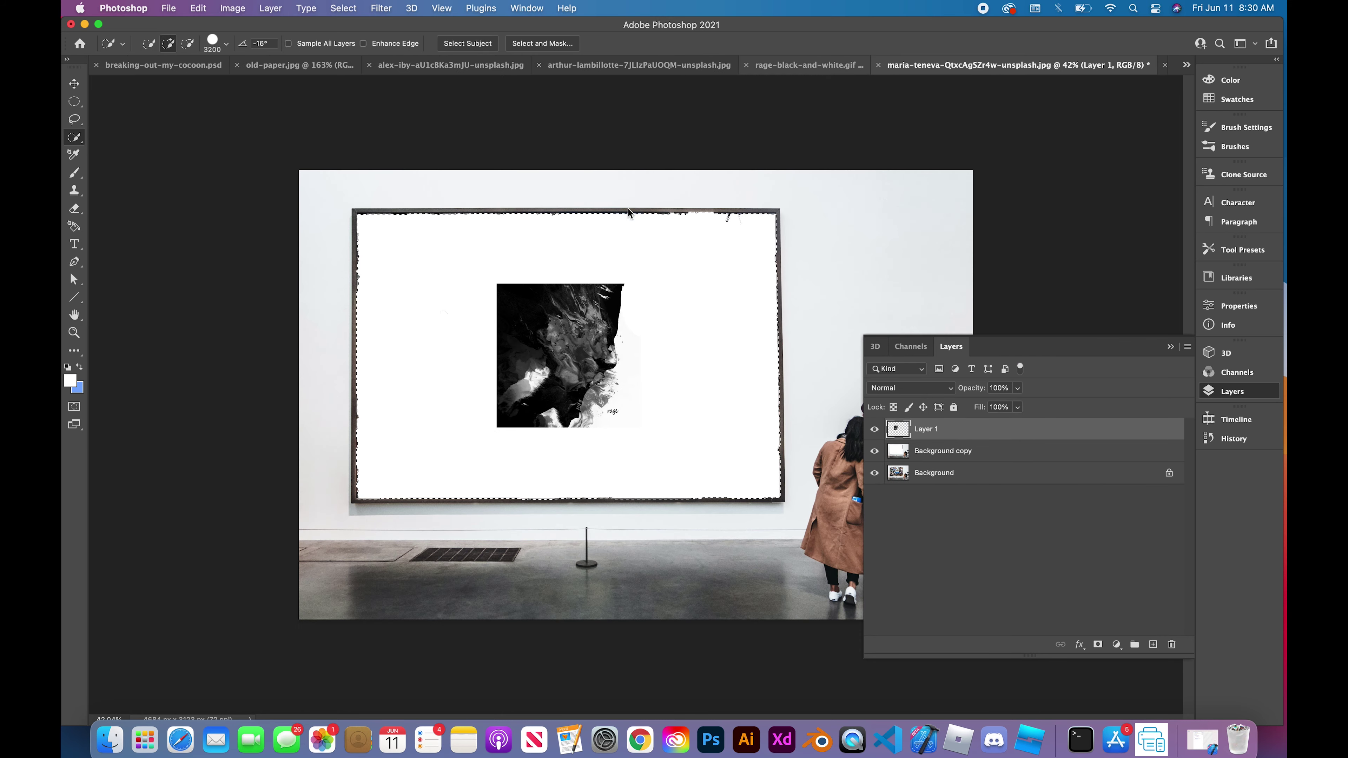
key("super+0")
left_click(529, 354)
- Try scaling the pasted artwork to about 203% against the frame's left side with Free Transform, and undo the transformation
right_click(488, 335)
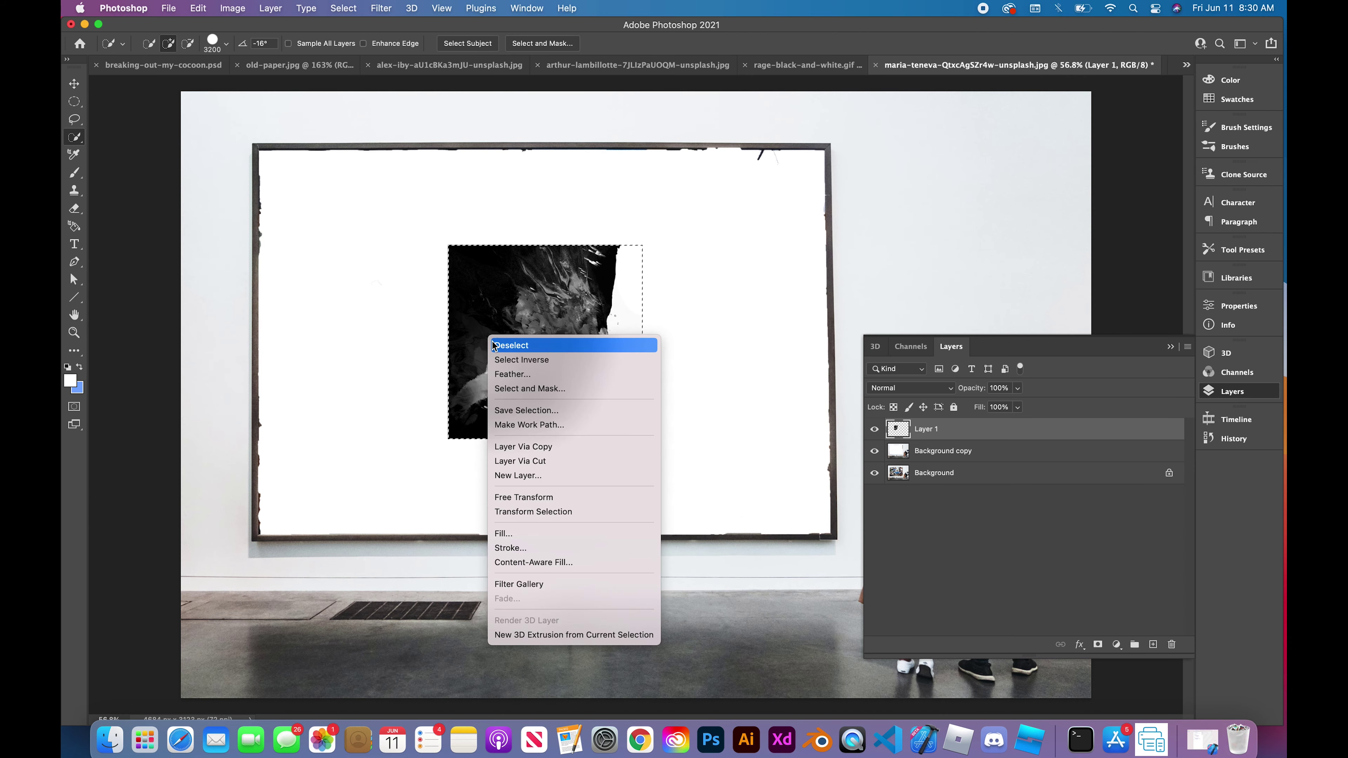
left_click(574, 499)
left_click_drag(643, 245, 733, 155)
left_click_drag(613, 265, 423, 364)
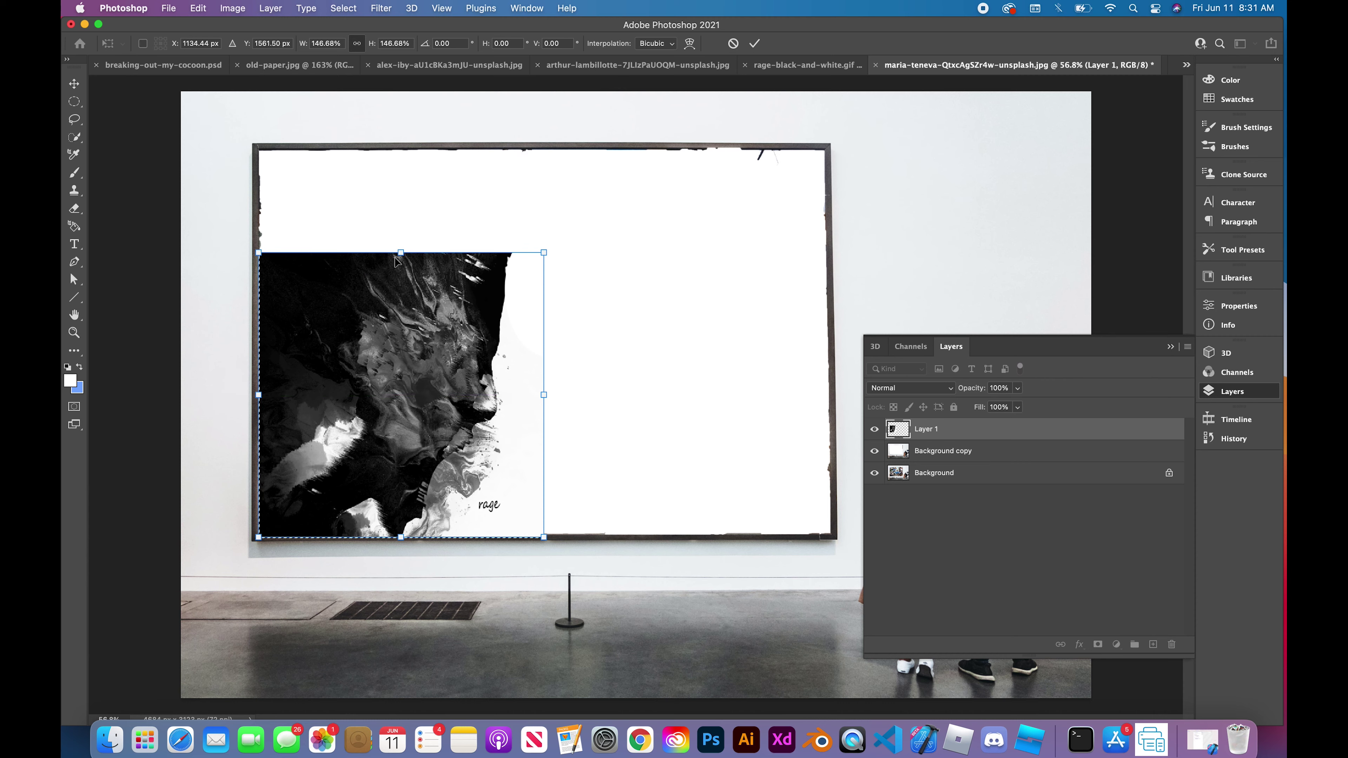
left_click_drag(424, 253, 432, 139)
left_click_drag(436, 231, 493, 233)
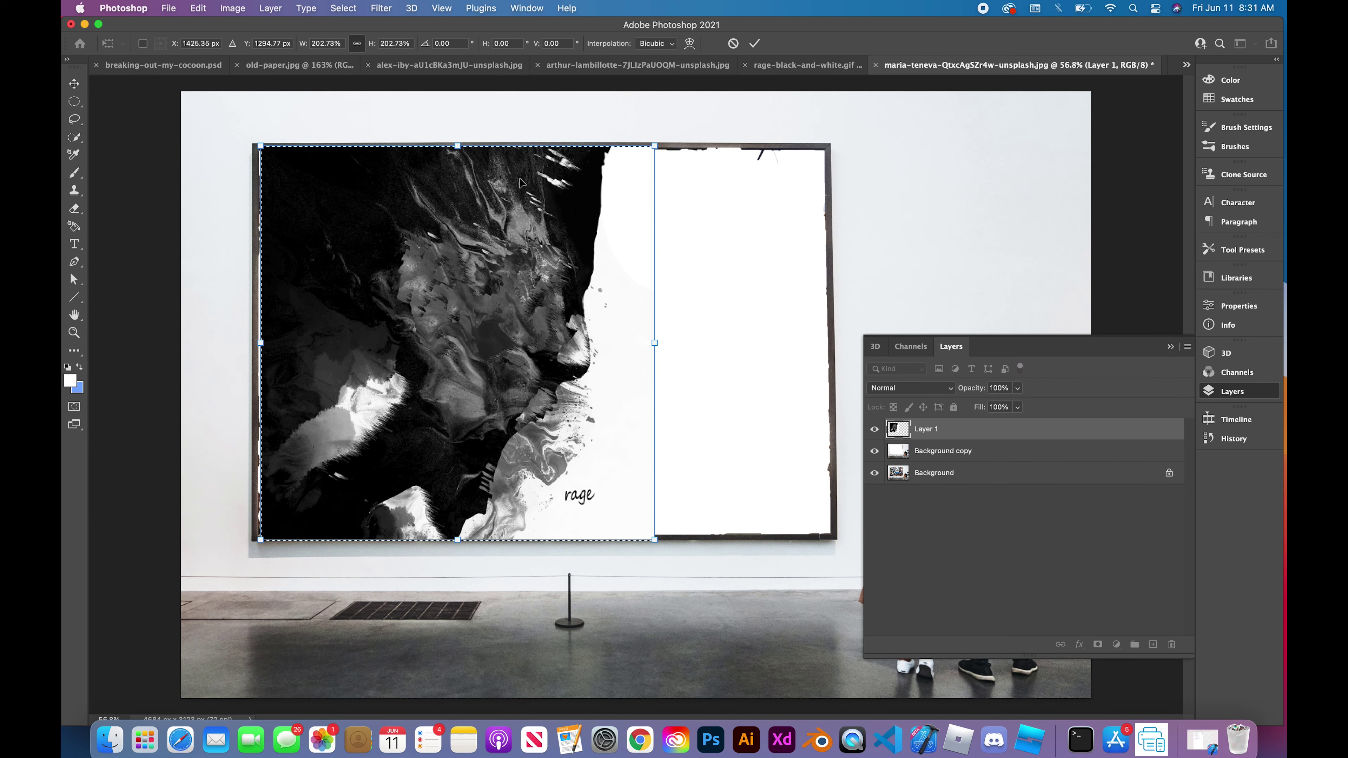
key("Return")
key("super+z")
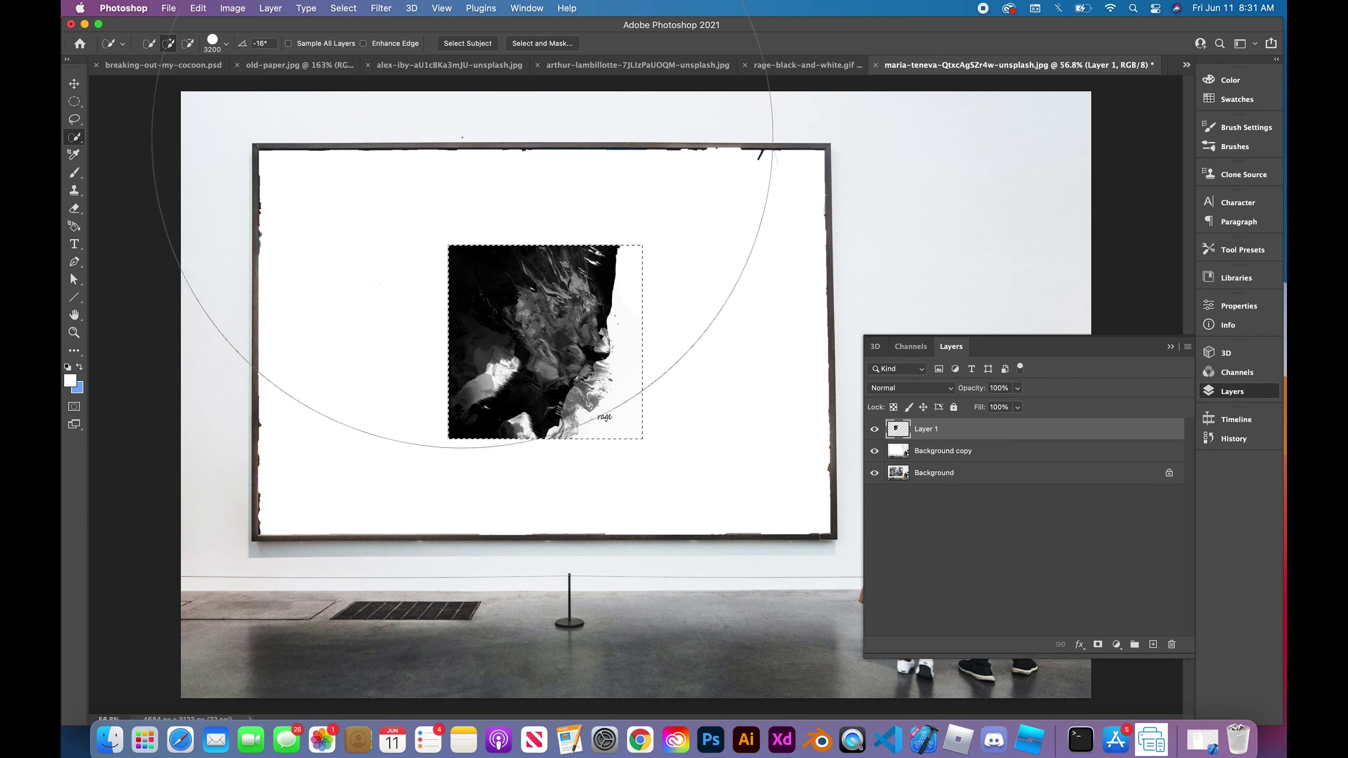
- Scale the artwork on Layer 1 to about 202%, place it against the frame's left inner edge, and switch to the Brush tool
right_click(438, 325)
left_click(475, 480)
left_click_drag(642, 245, 841, 91)
left_click_drag(722, 208, 504, 325)
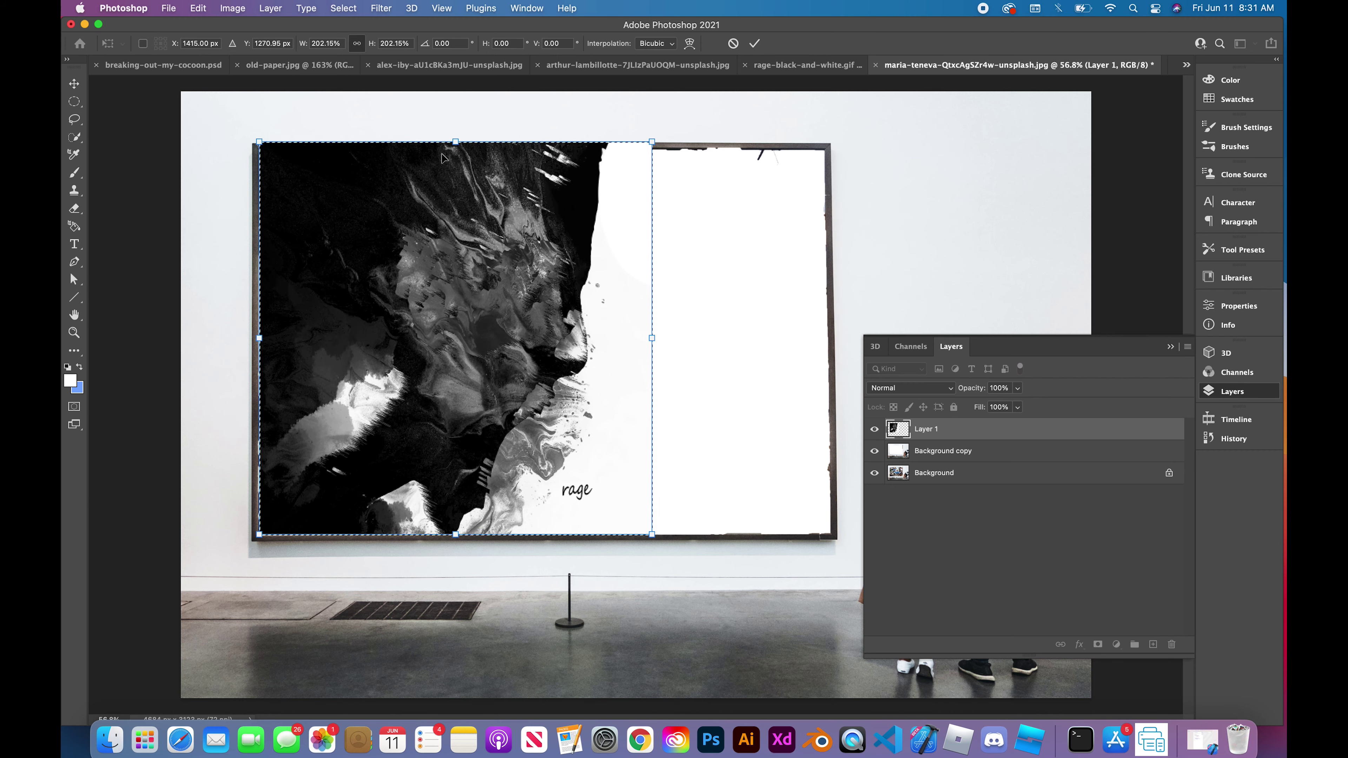
key("Return")
key("w")
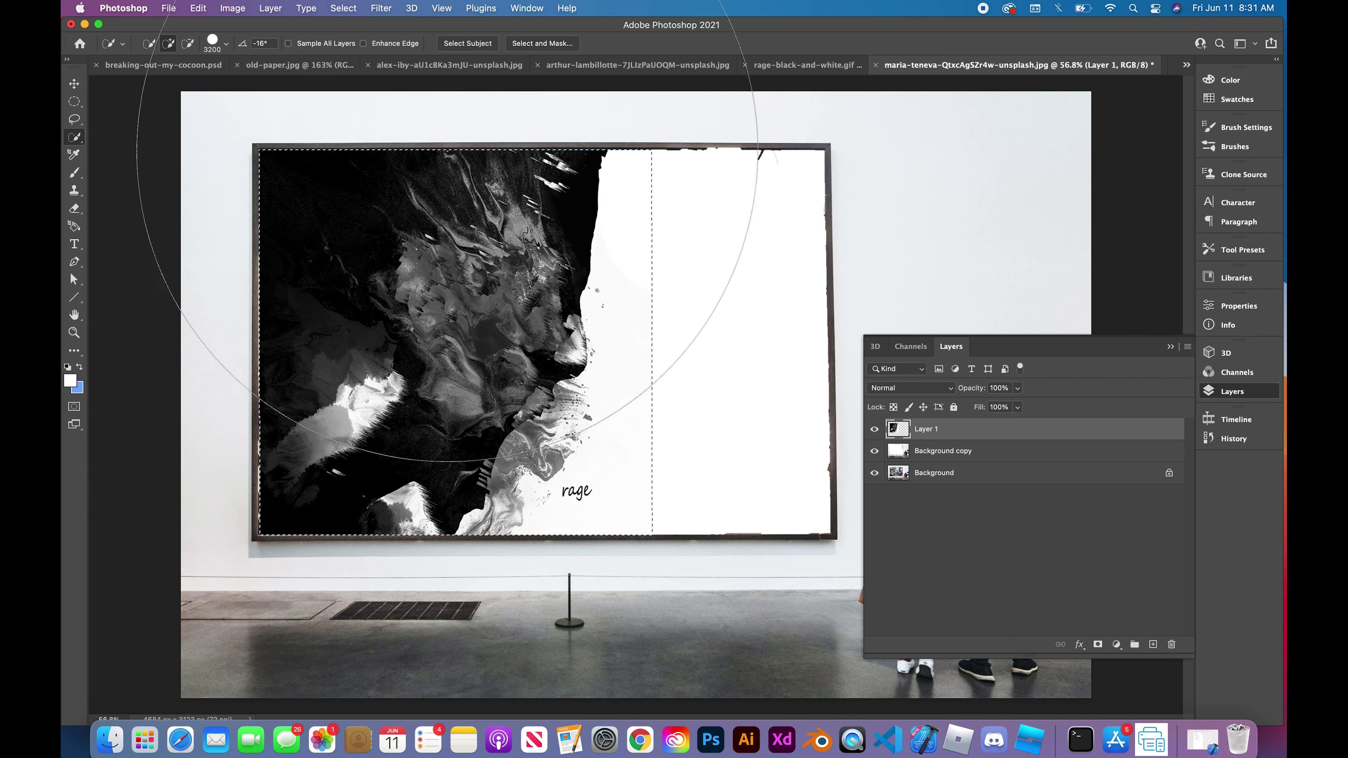
key("b")
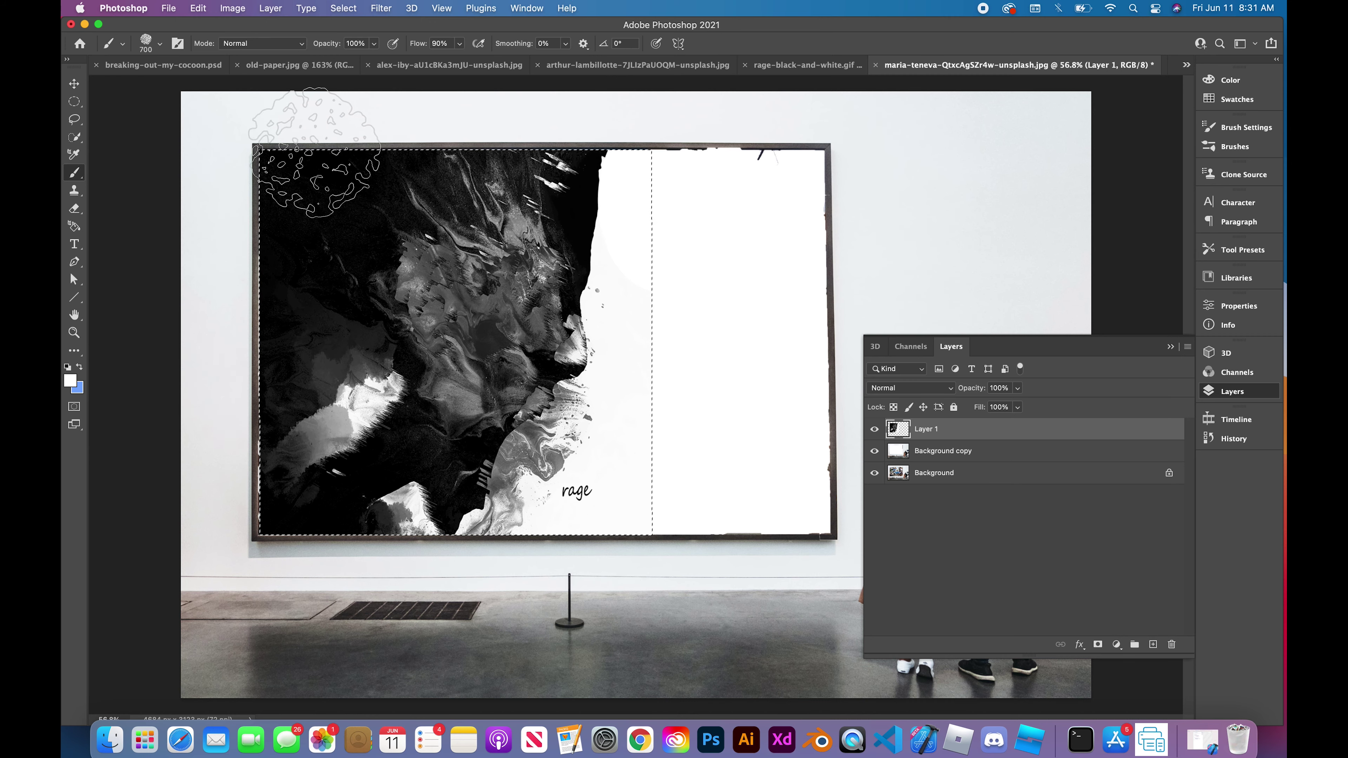
- Deselect the artwork and nudge Layer 1 slightly leftward so it meets the frame's left inner edge
key("w")
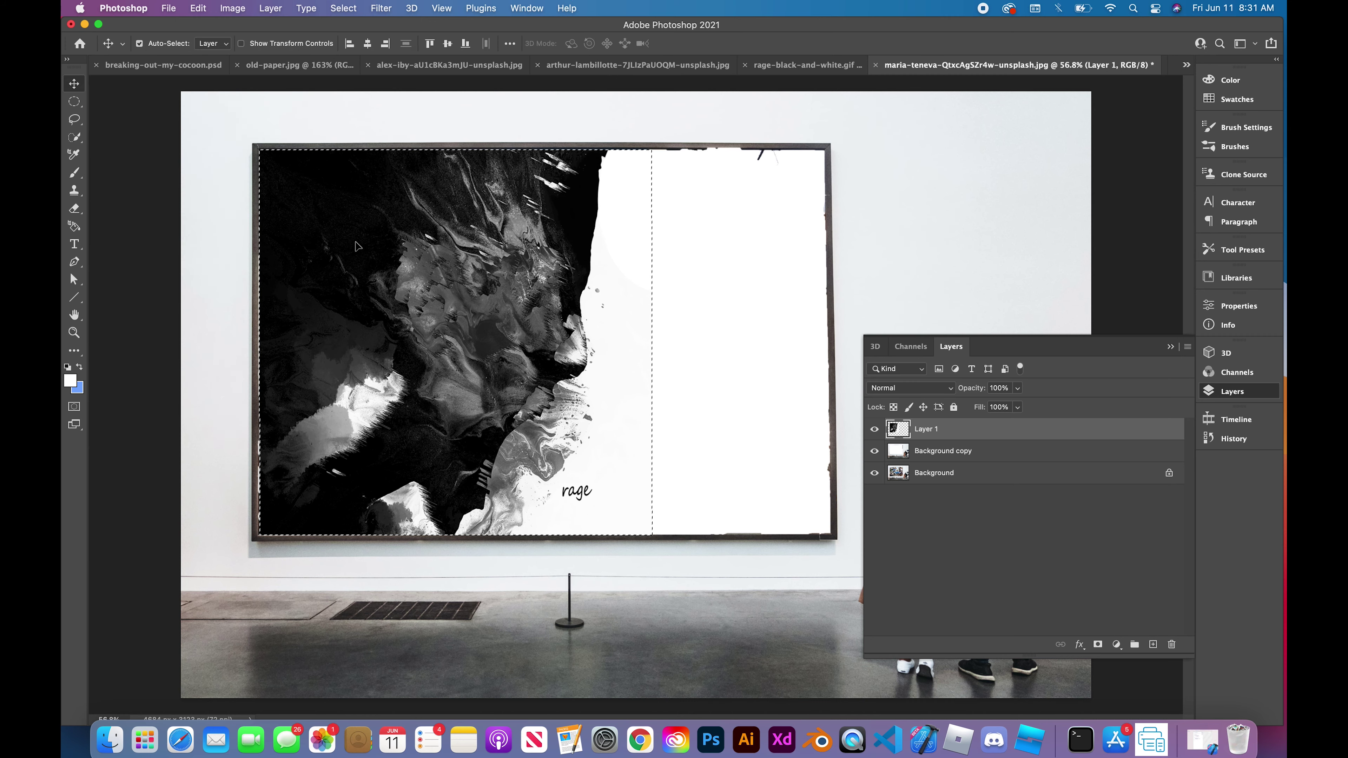
right_click(254, 204)
left_click(297, 212)
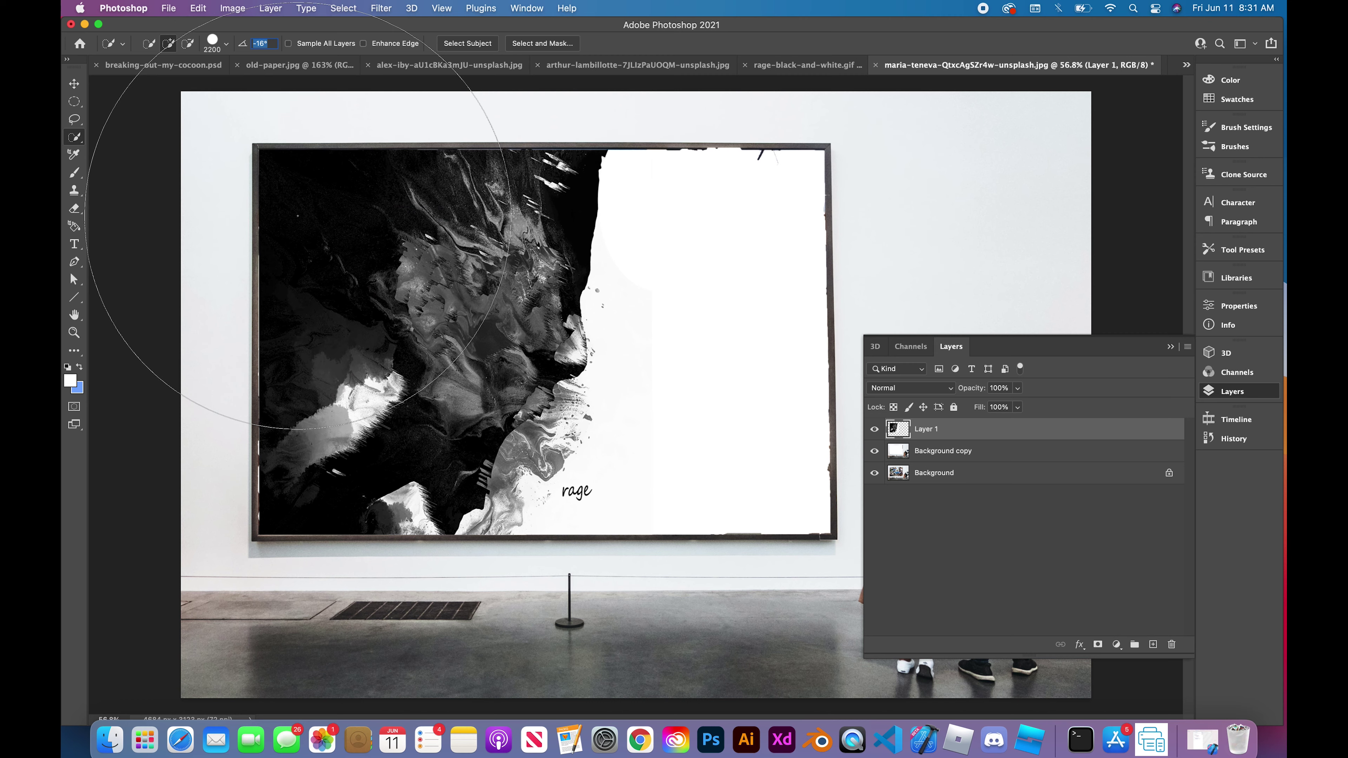
type("vv")
type("v")
type("[[[[[[[[[")
key("Escape")
left_click(612, 286)
left_click_drag(508, 300, 505, 300)
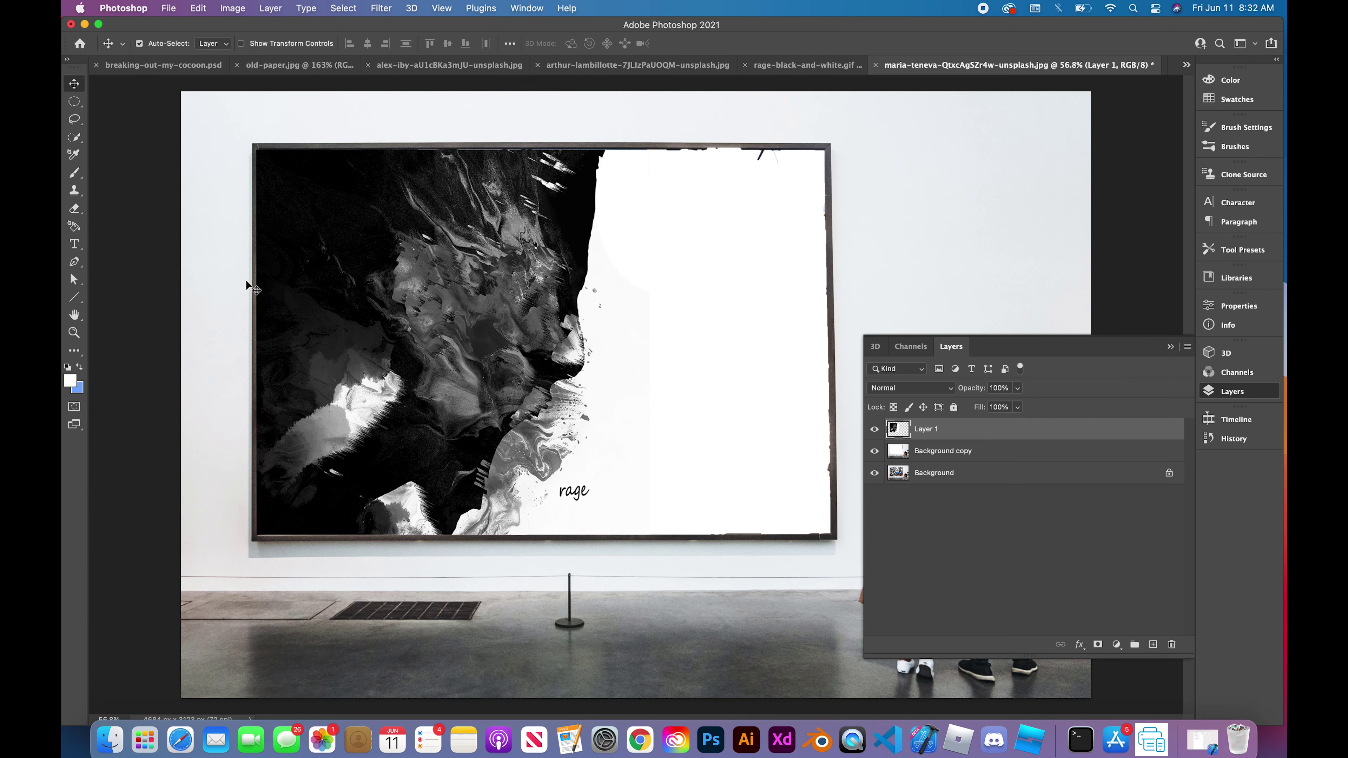
left_click(1170, 346)
- Create a paragraph text box over the white part of the artwork and swap the foreground and background colors
scroll(1006, 371, "down", 4)
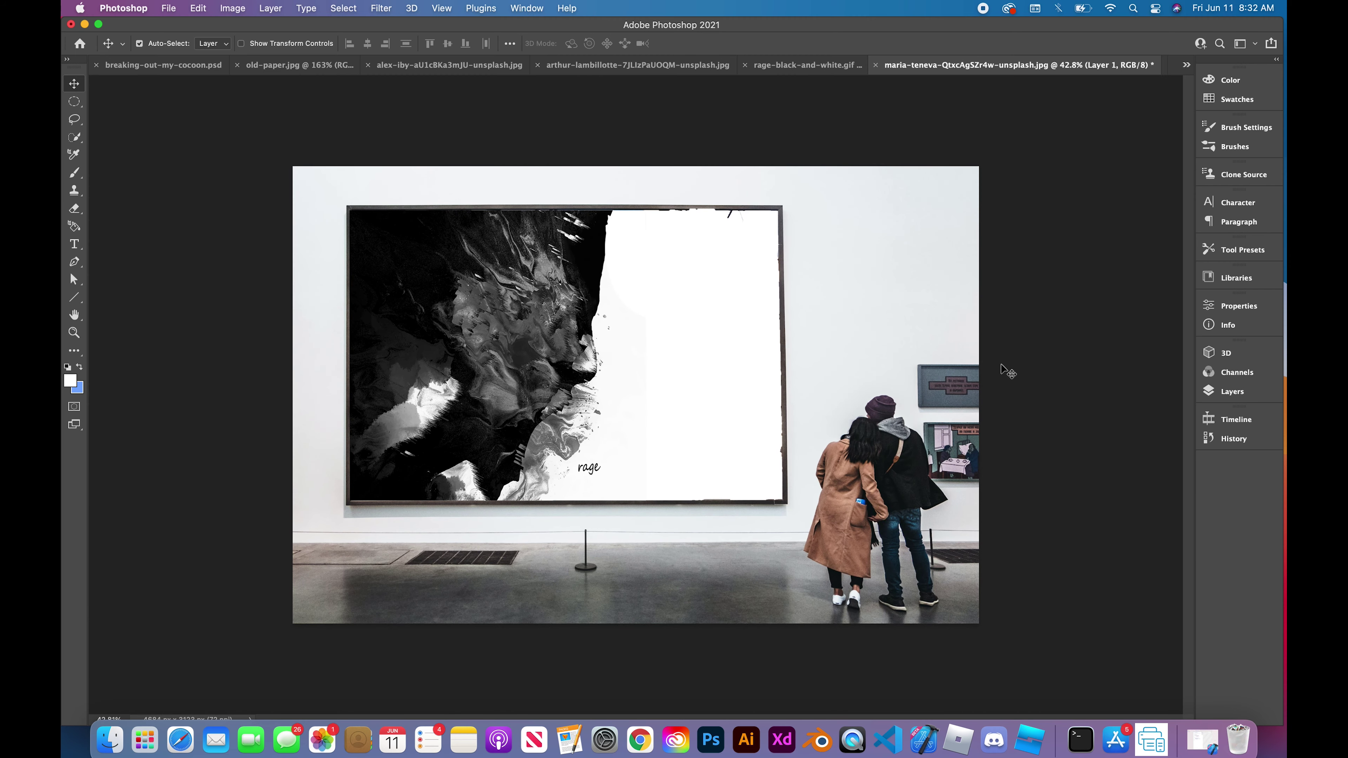
scroll(1002, 365, "up", 3)
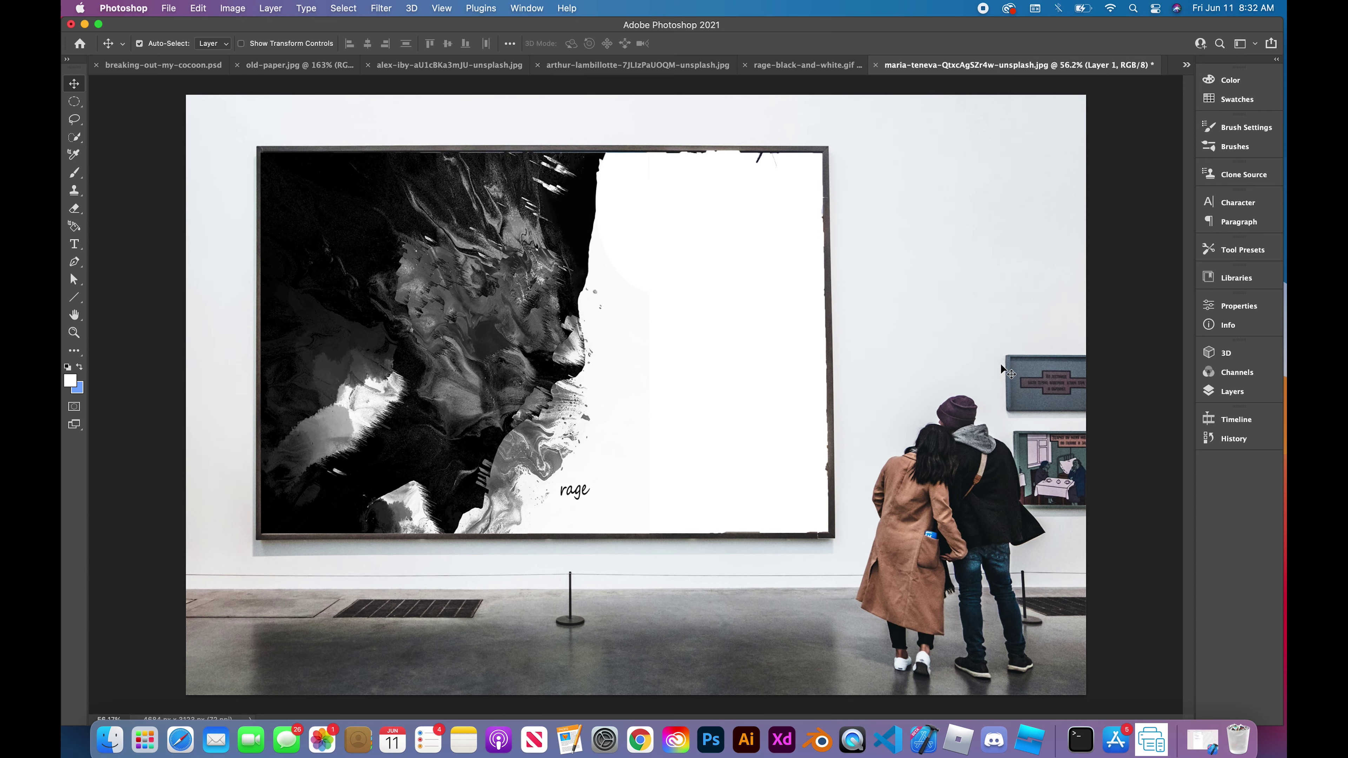
scroll(1002, 366, "up", 2)
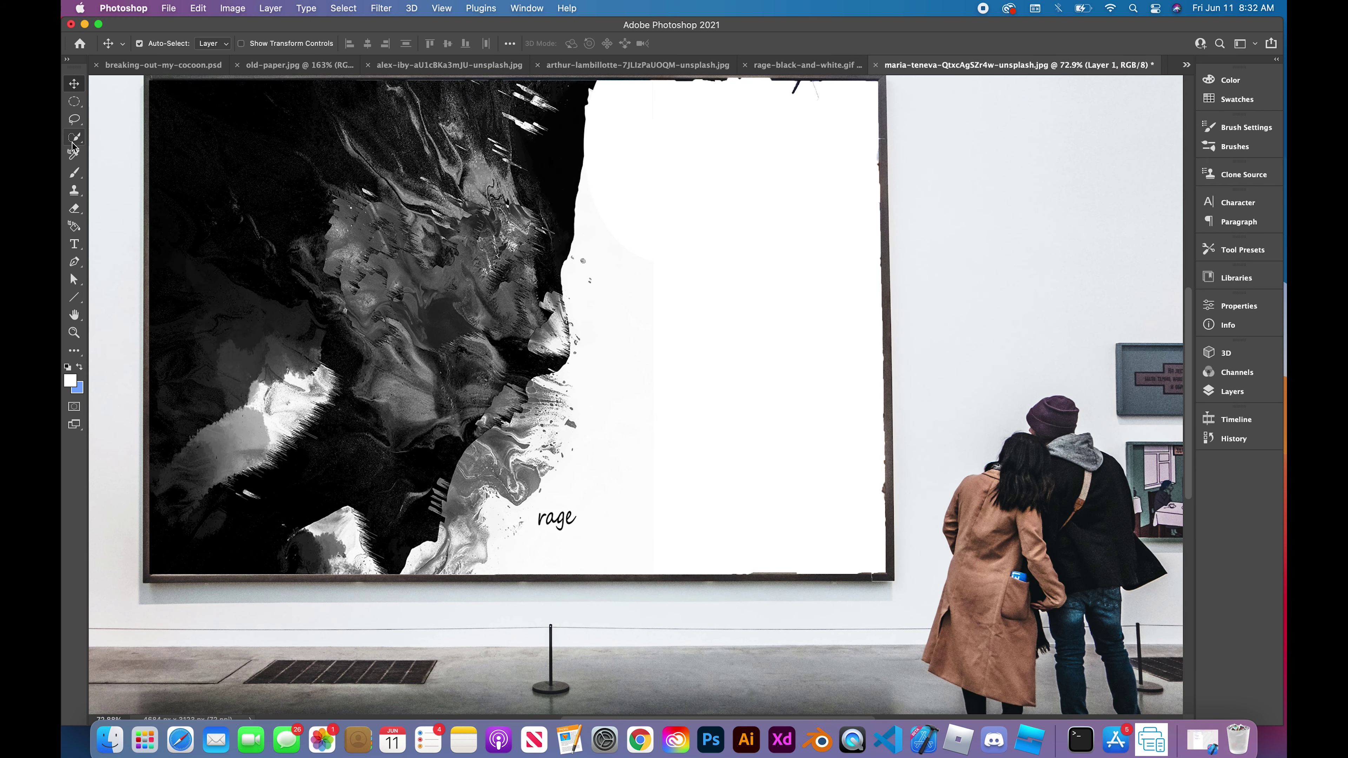
scroll(737, 236, "down", 1)
key("t")
left_click_drag(607, 136, 824, 479)
key("BackSpace")
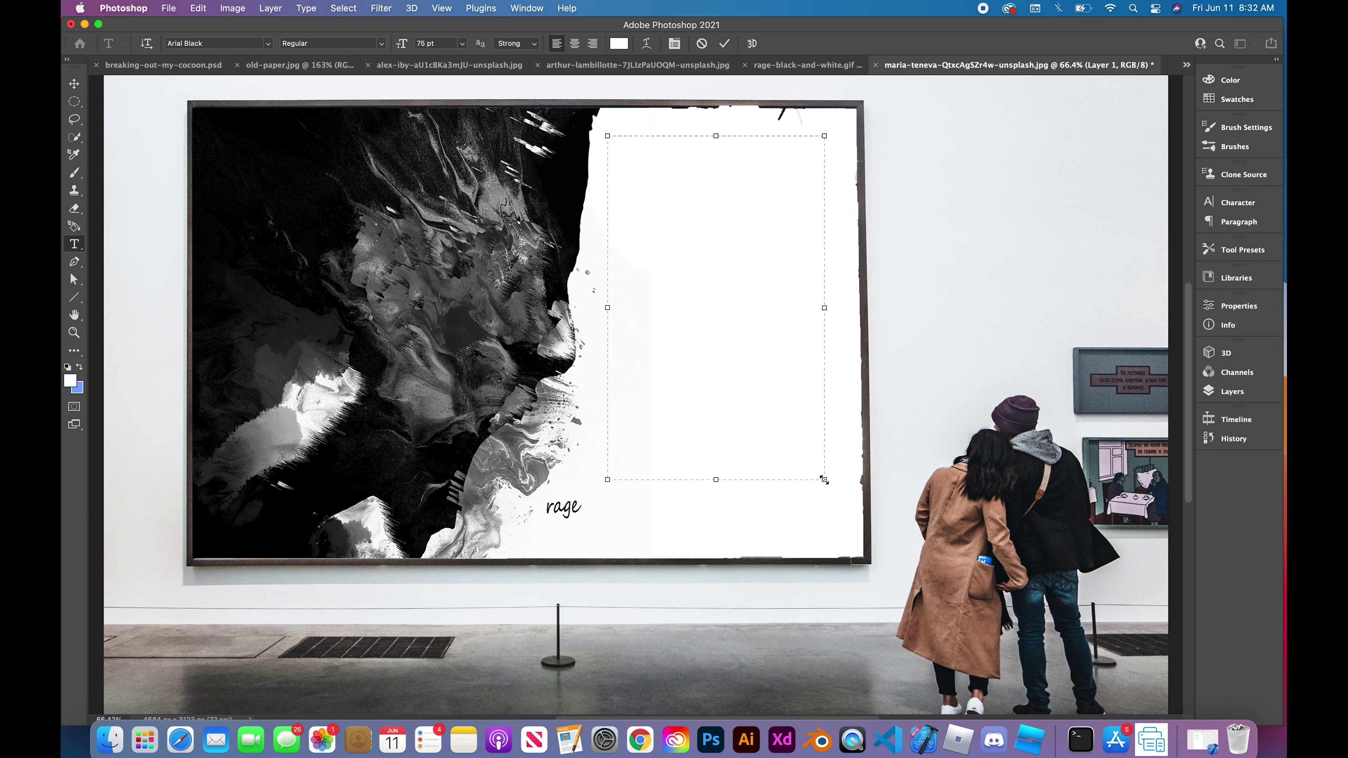
left_click(80, 367)
- Enter the text WHERE ARE THE BLACK DESIGNERS? in the text box with each word on its own line
type("WHER")
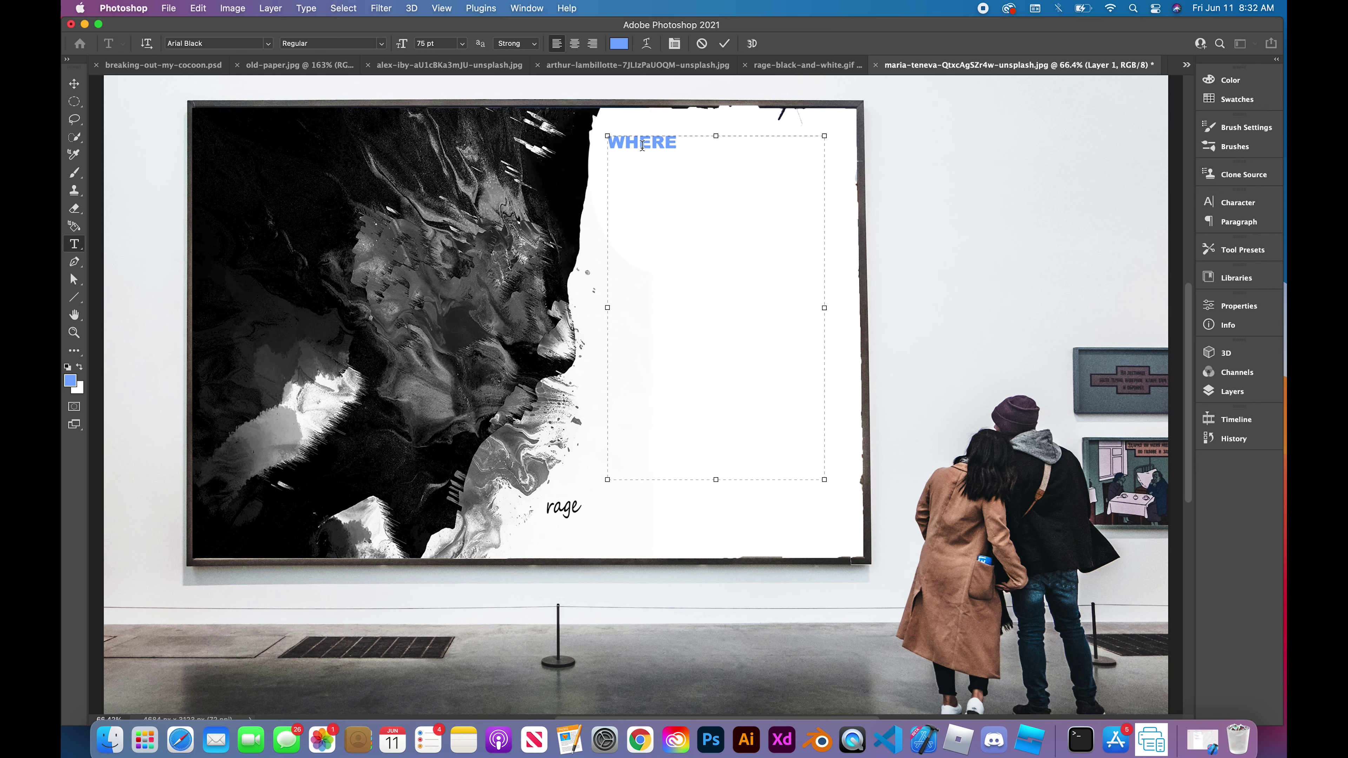
type("E")
key("Return")
type("ARE")
key("Return")
type("THE")
key("Return")
type("BLACK")
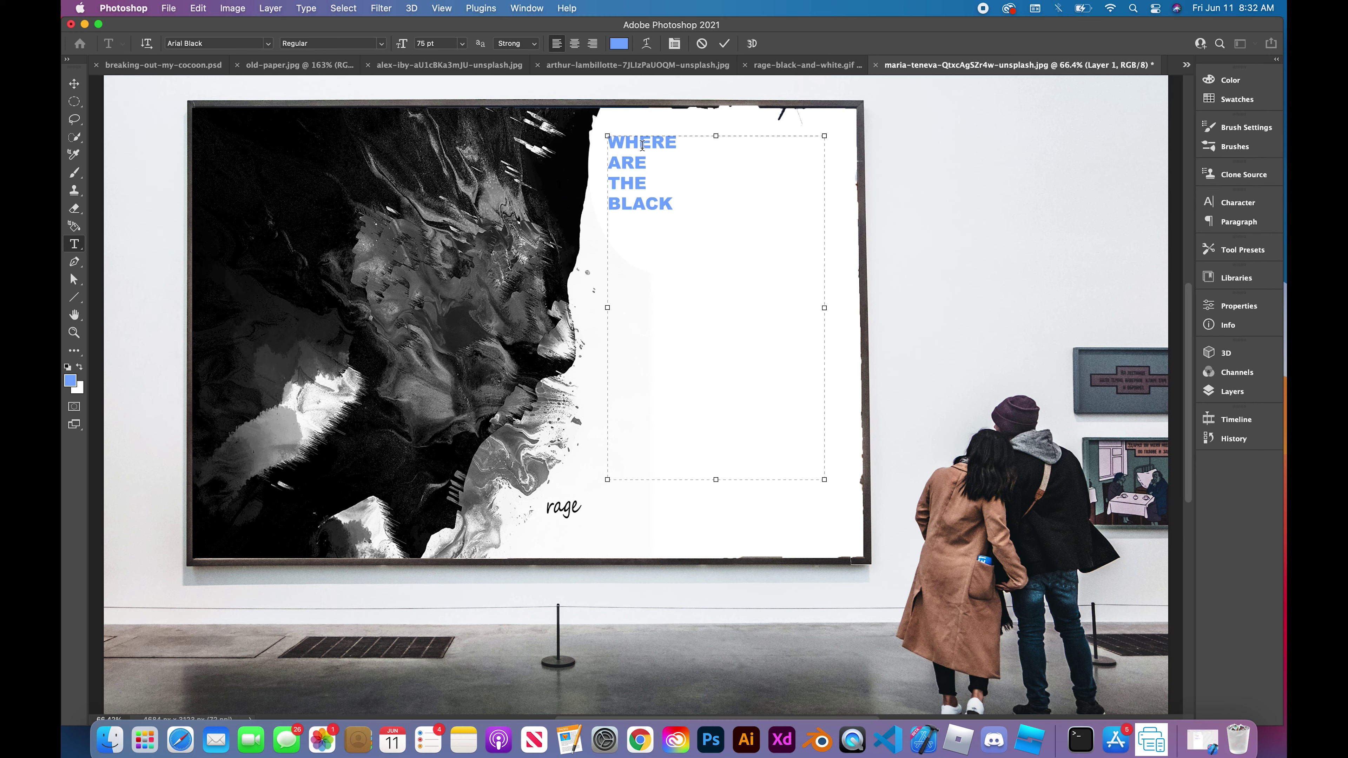
key("Return")
type("DESIGNSER")
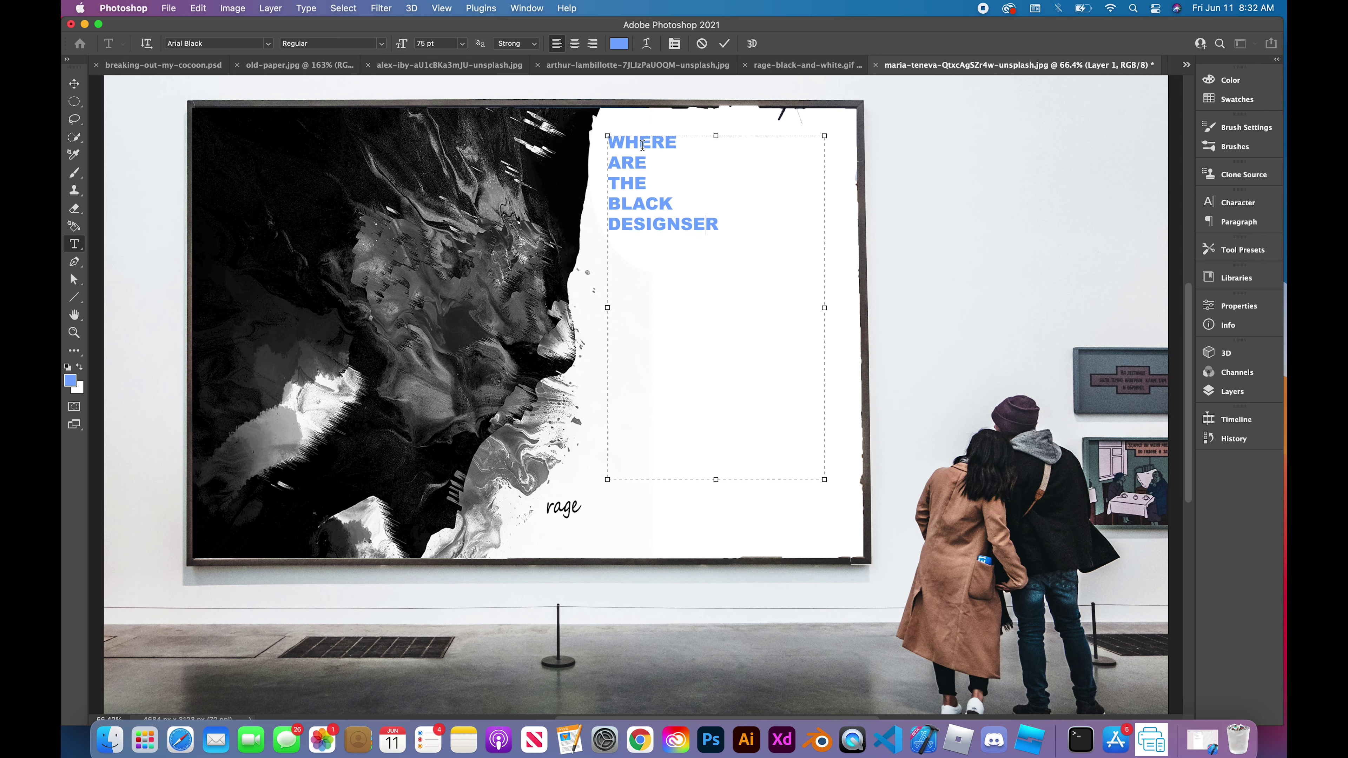
key("BackSpace")
key("BackSpace")
key("BackSpace")
type("ERS")
left_click_drag(610, 141, 736, 229)
left_click(617, 43)
left_click_drag(903, 313, 868, 261)
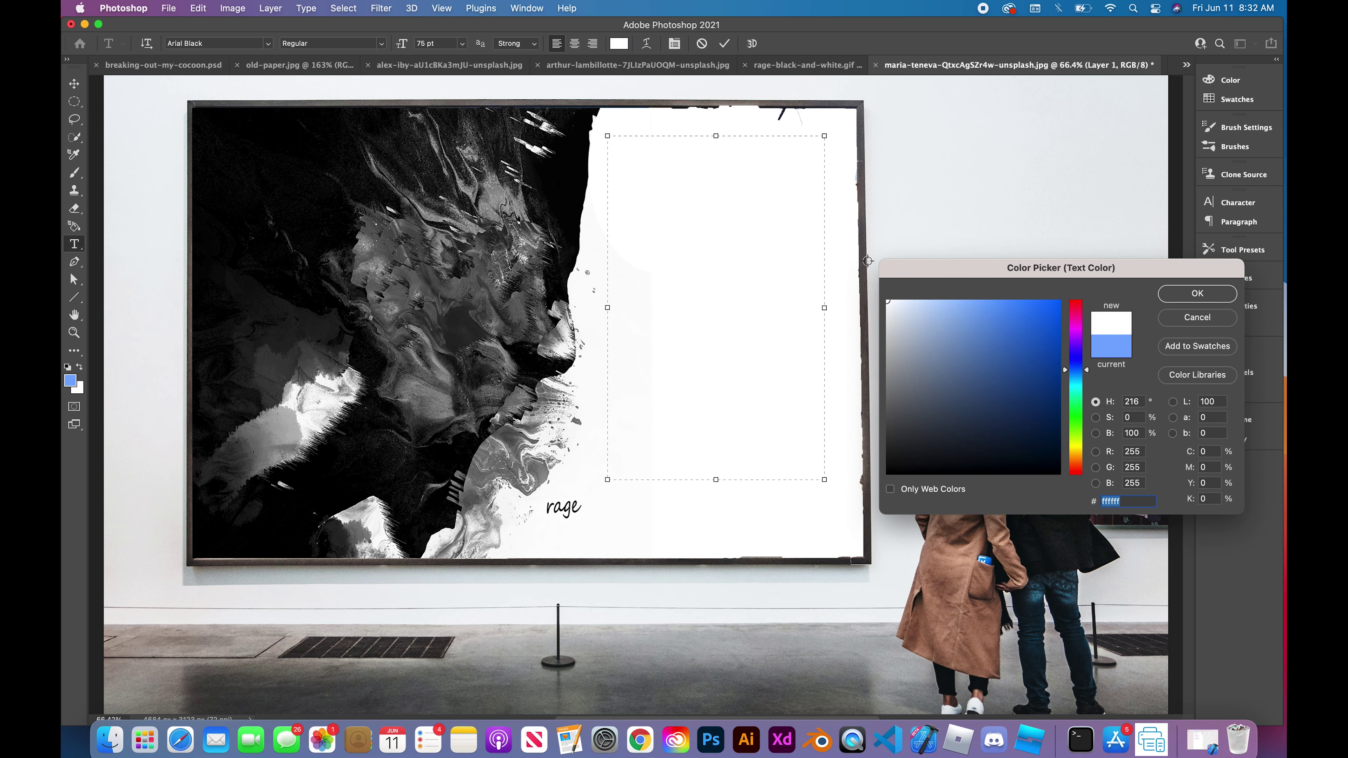
left_click(1197, 317)
left_click(1033, 228)
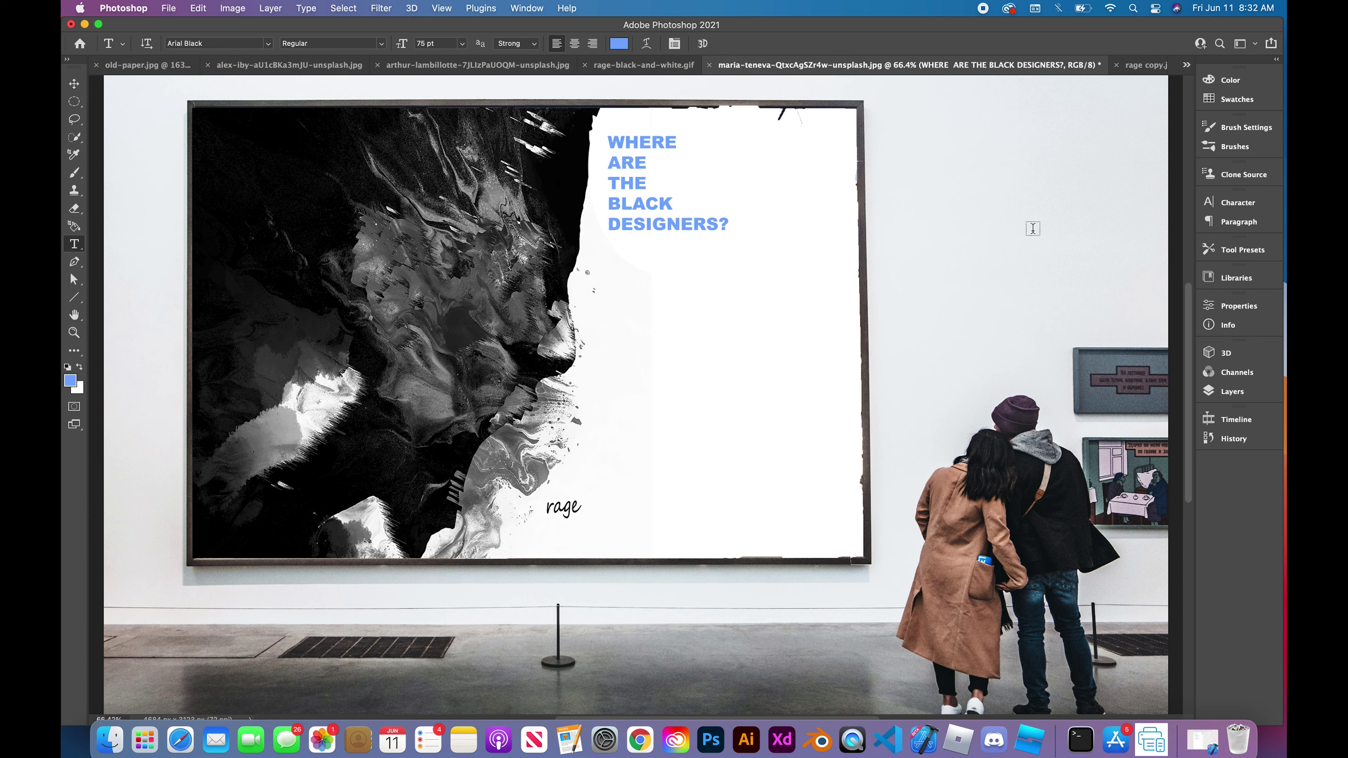
- Right-align the lines ARE and BLACK within the text box
left_click_drag(611, 141, 730, 225)
left_click(707, 181)
left_click_drag(652, 162, 601, 163)
left_click(593, 44)
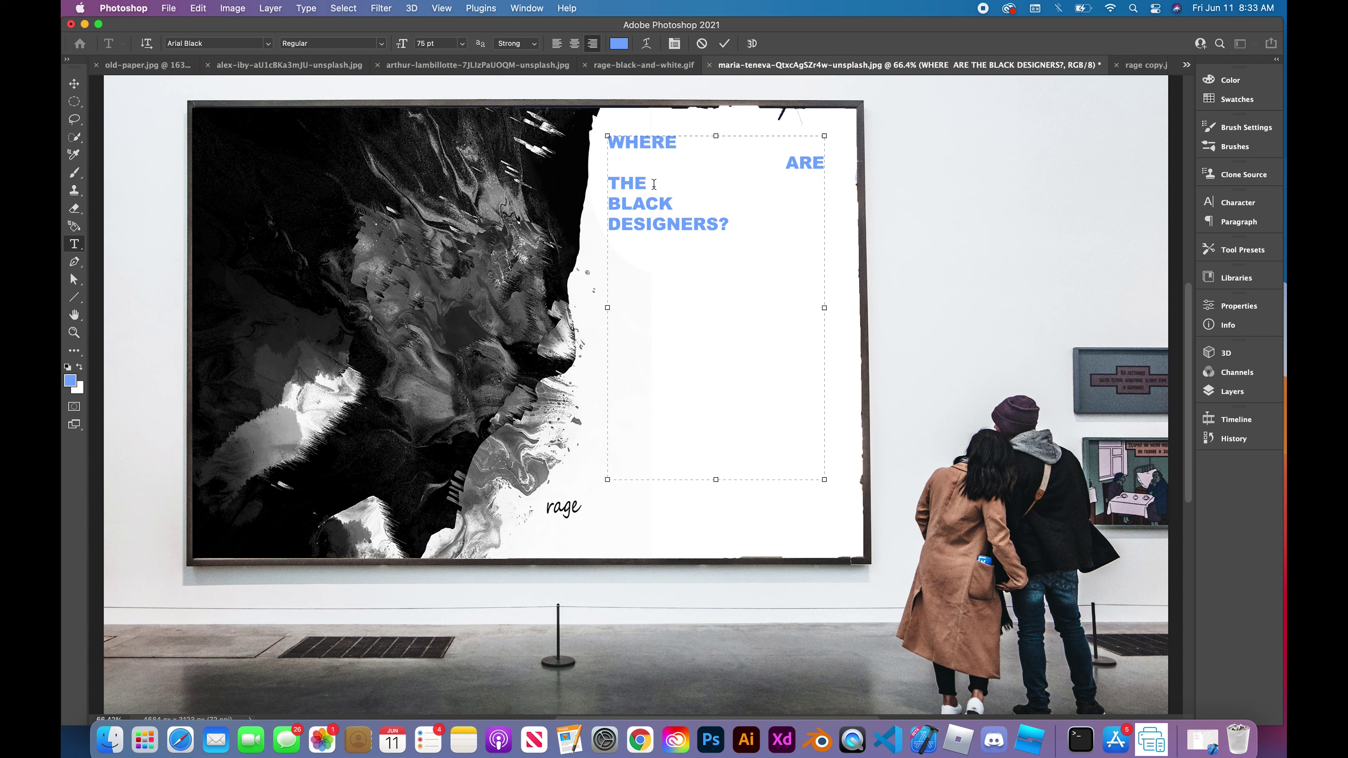
left_click_drag(679, 198, 608, 199)
left_click(592, 43)
left_click(690, 171)
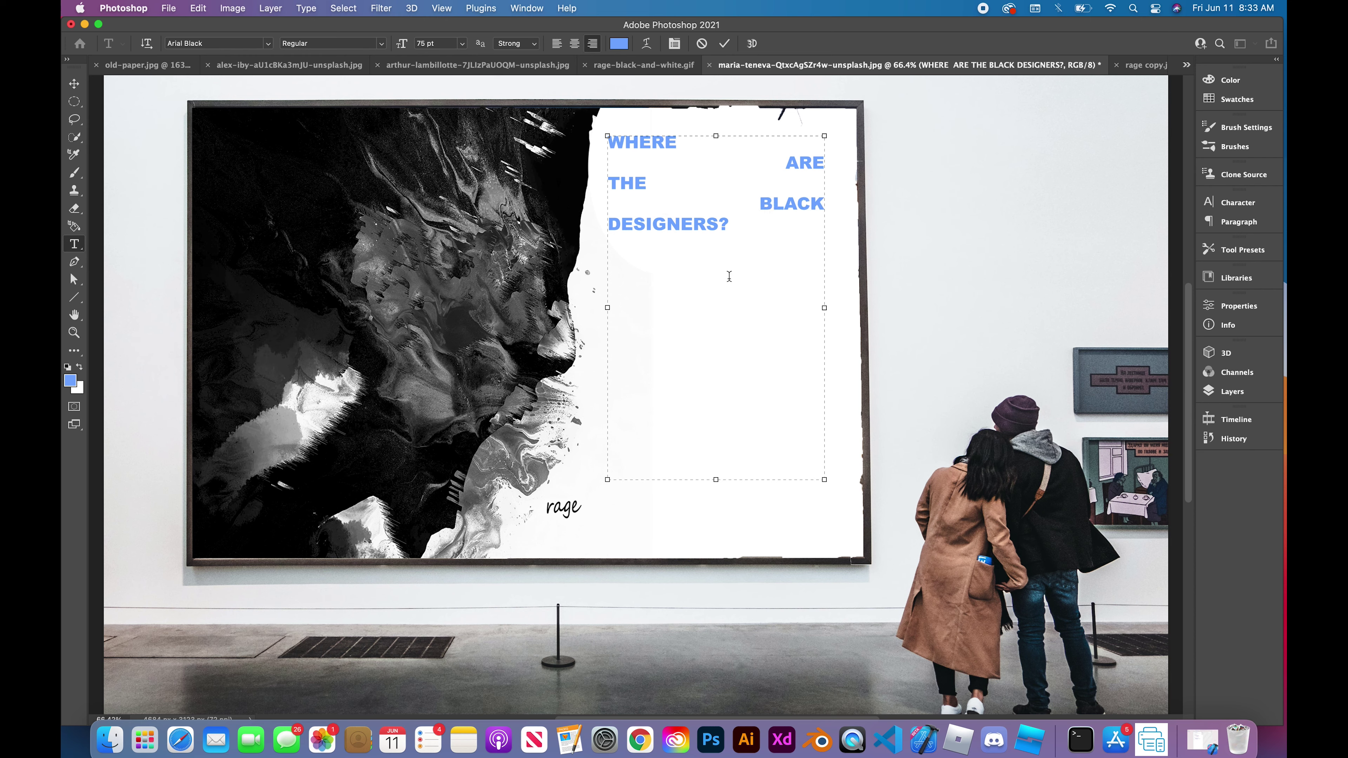
- Change the color of the whole text to red #e11111
left_click_drag(610, 142, 731, 228)
left_click(618, 43)
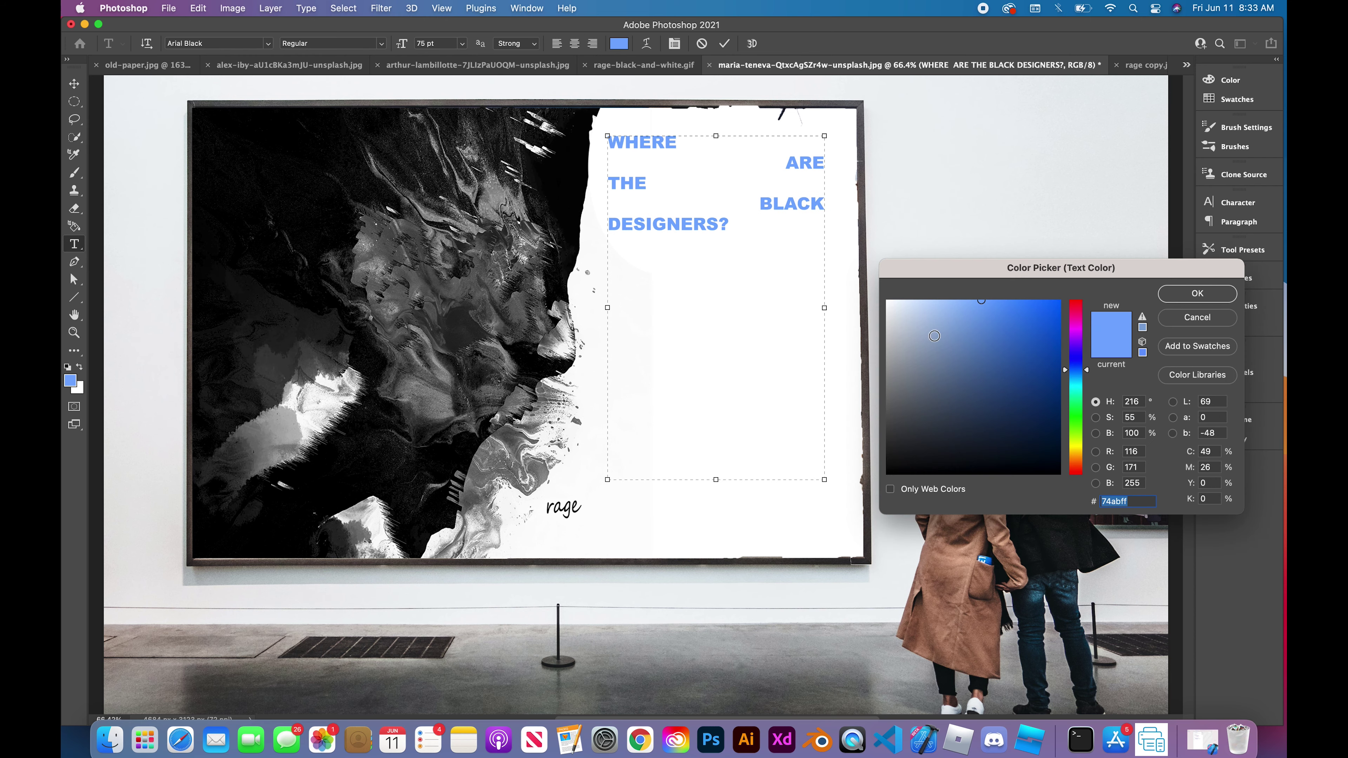
left_click(1074, 329)
mouse_move(1072, 327)
left_mouse_down()
mouse_move(1074, 368)
mouse_move(1079, 302)
left_mouse_up()
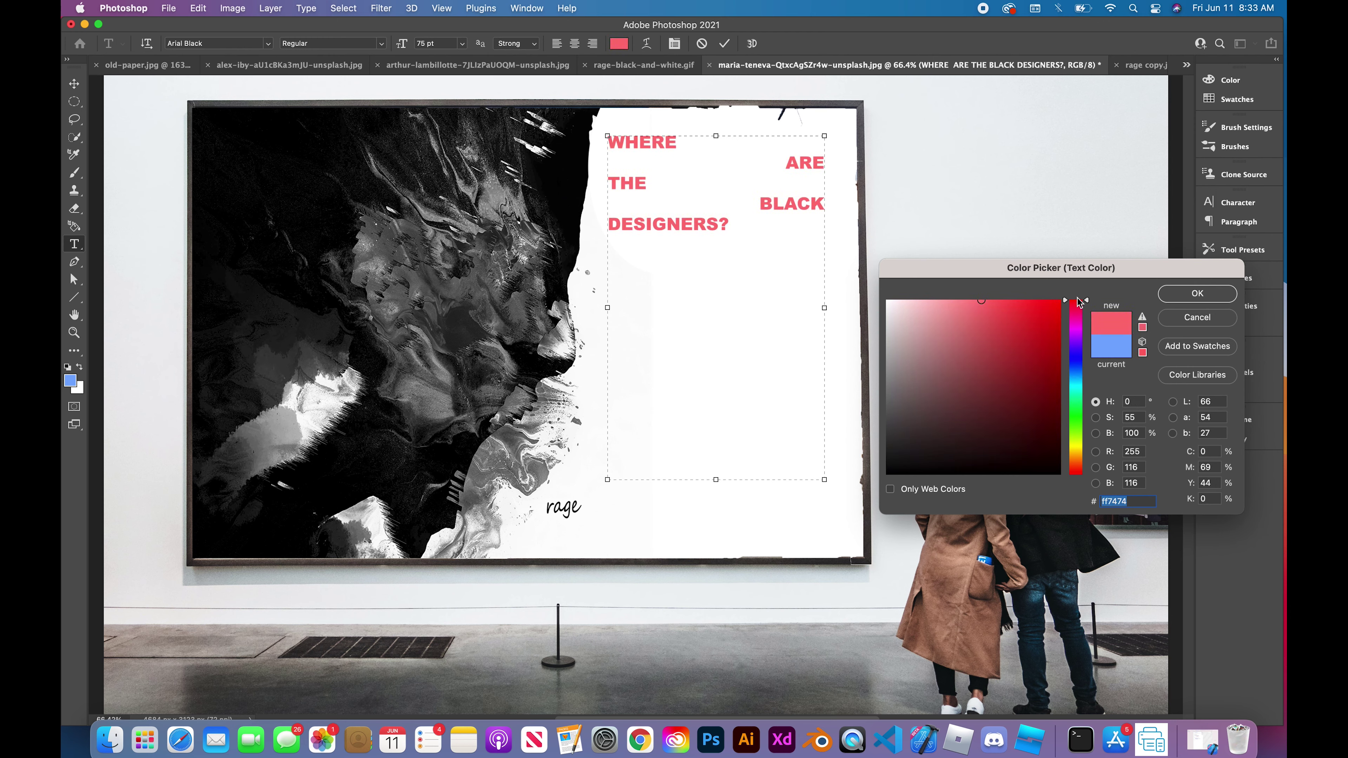
left_click(1049, 341)
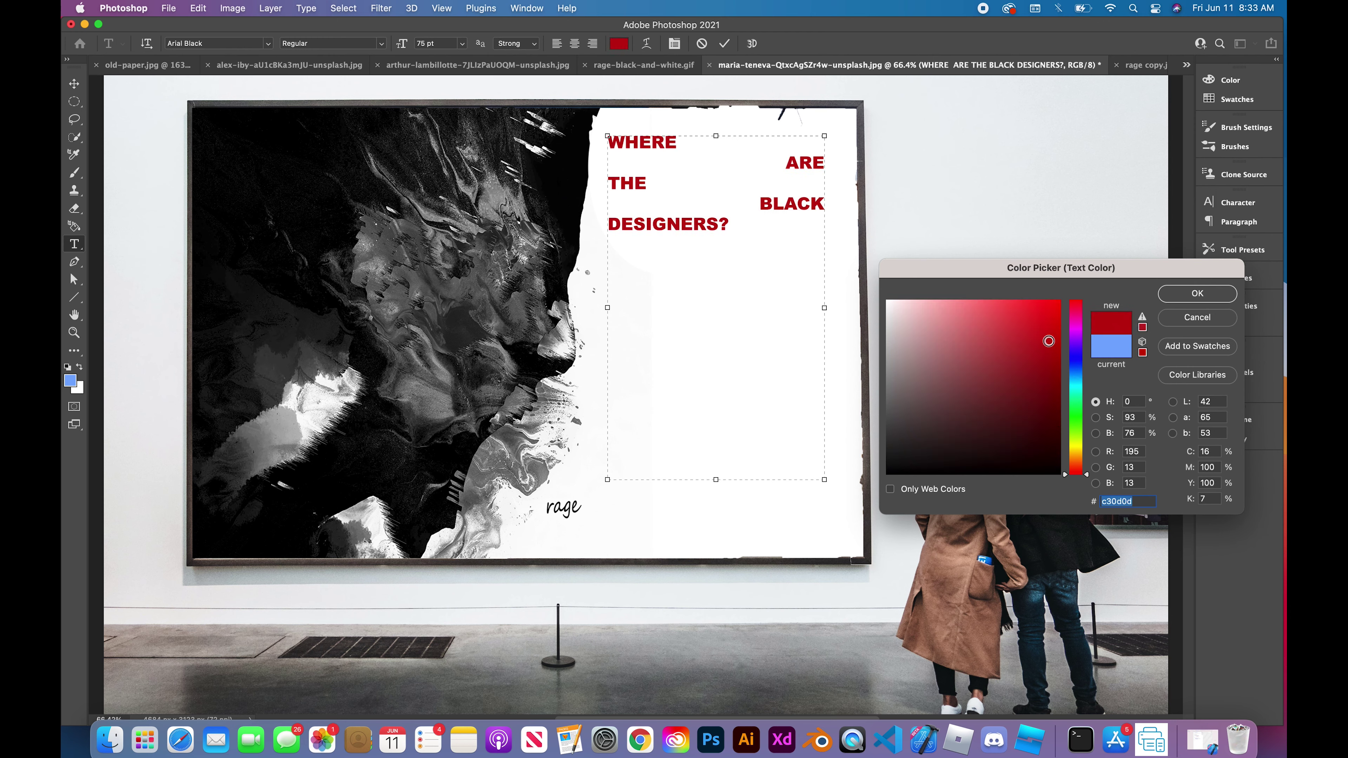
mouse_move(1049, 340)
left_mouse_down()
mouse_move(997, 335)
mouse_move(1047, 321)
left_mouse_up()
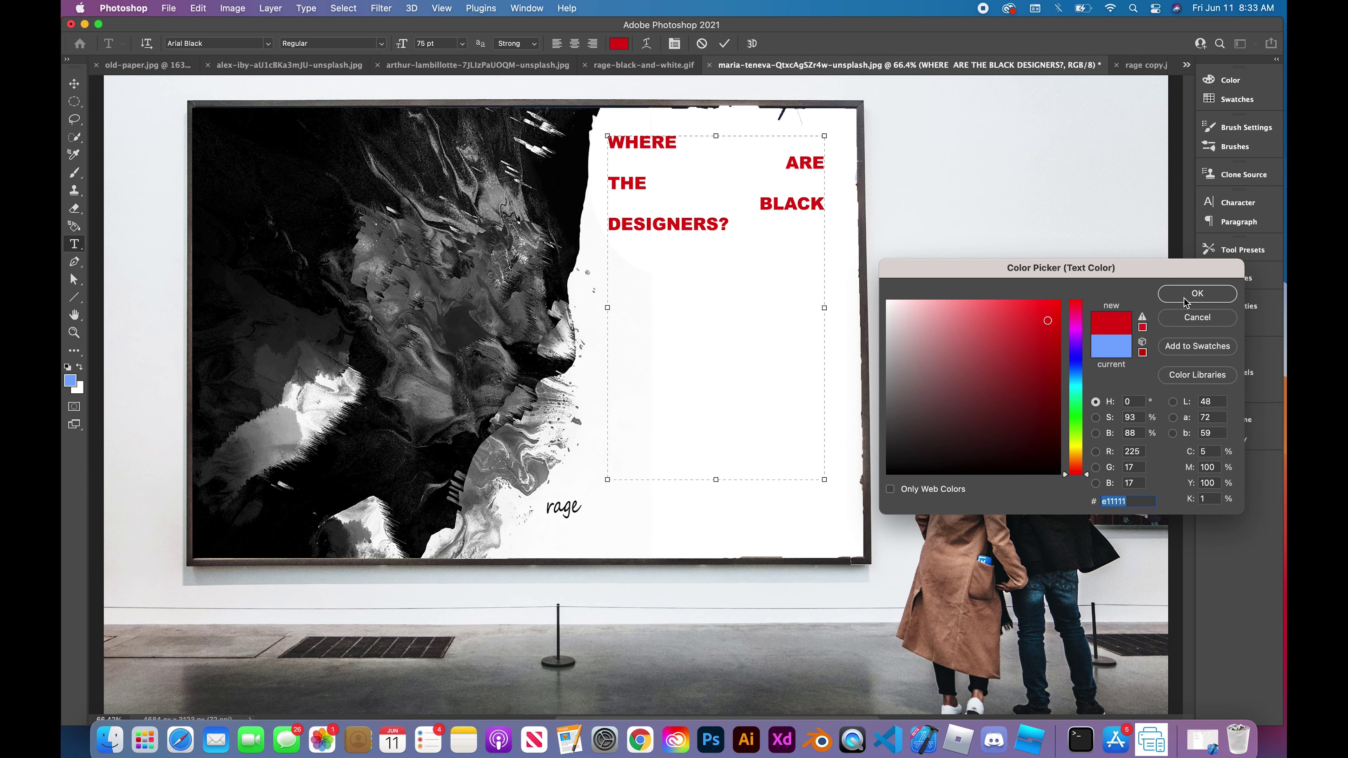
left_click(1184, 298)
- Set the font size of the whole text to 150 pt
left_click(444, 43)
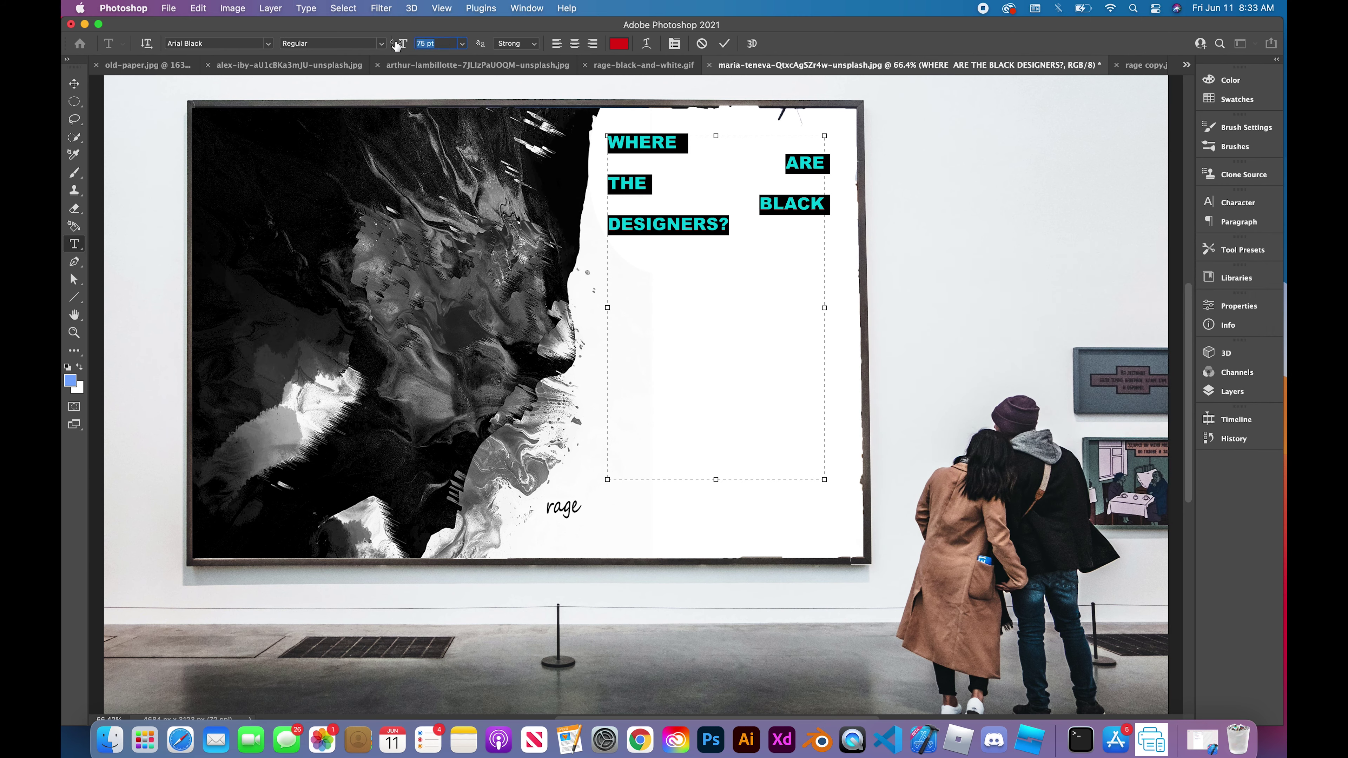
type("150")
key("Return")
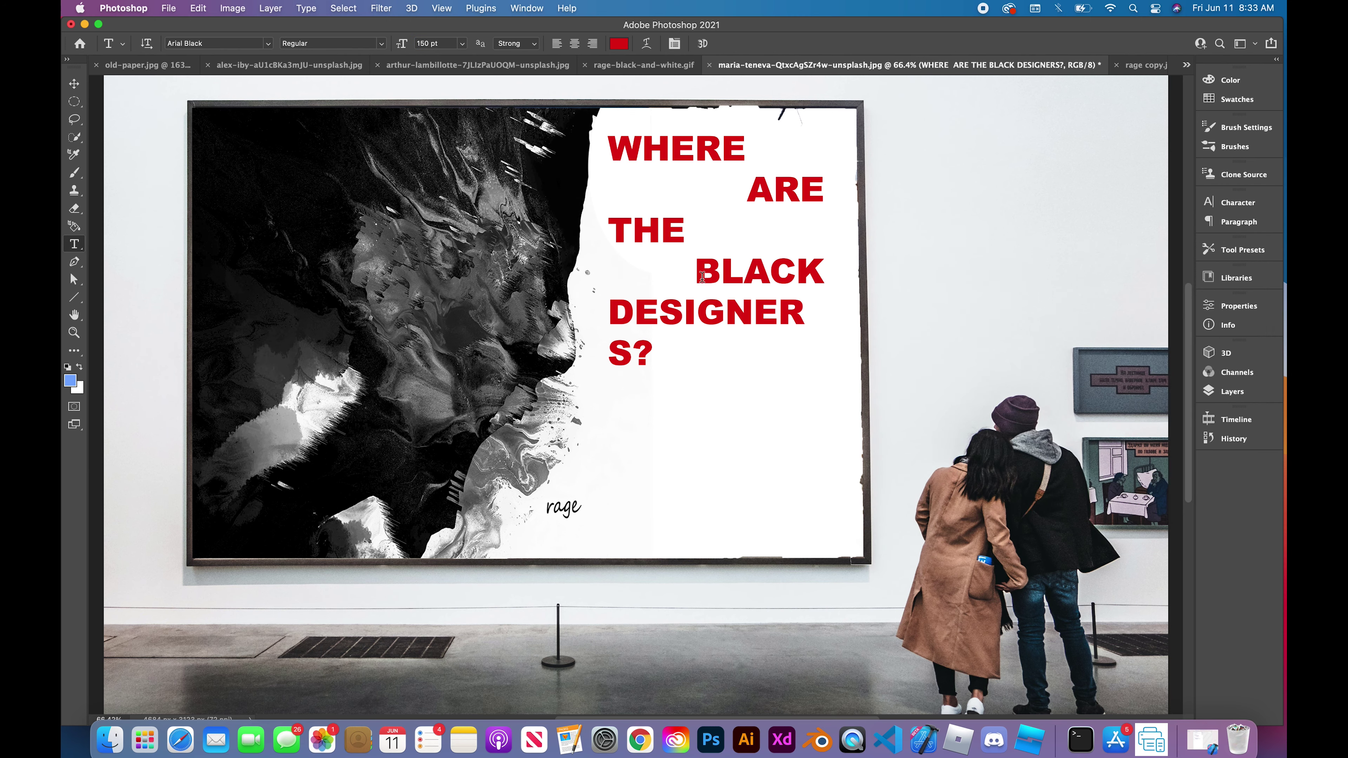
- Try a font size of 1296 pt on the DESIGNERS? line and return it to 150 pt
left_click(648, 348)
left_click_drag(608, 309, 657, 356)
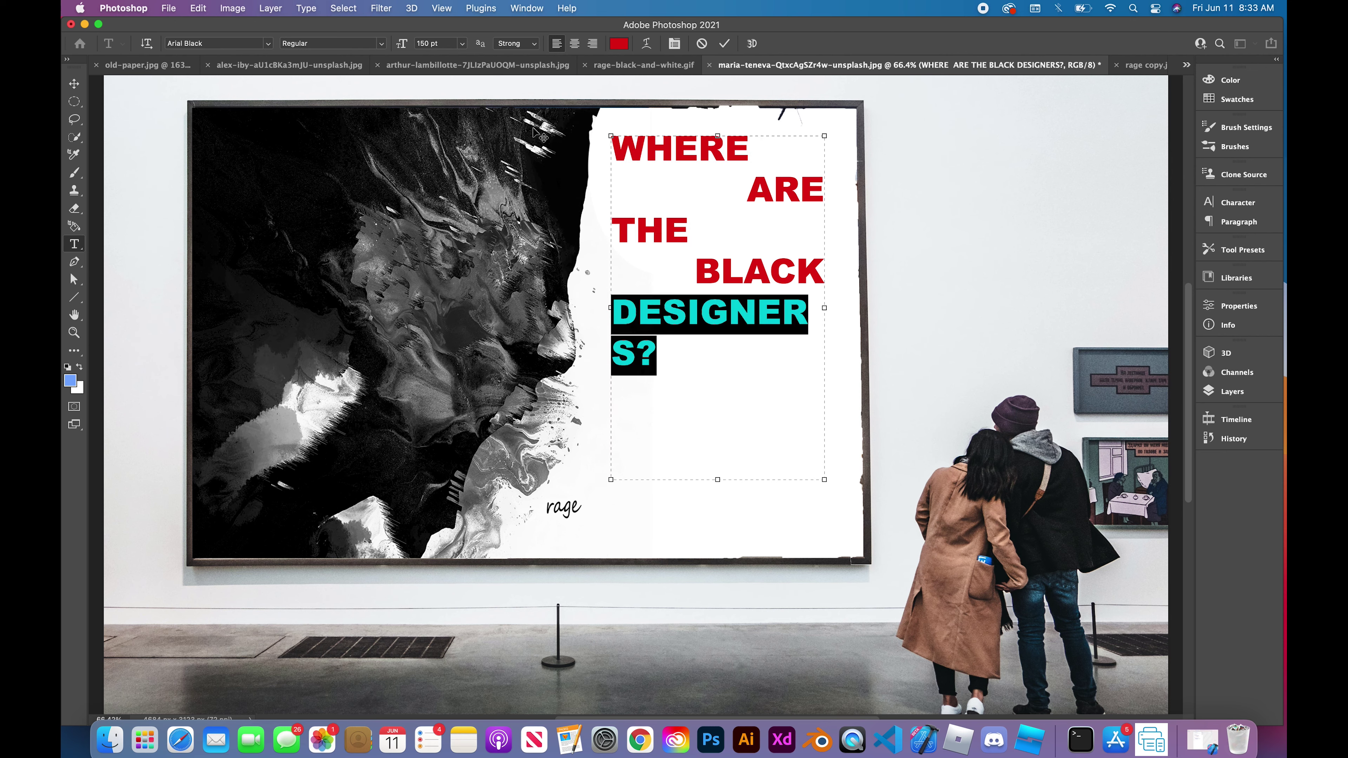
left_click(435, 43)
type("1447")
key("Return")
left_click(640, 283)
type("150")
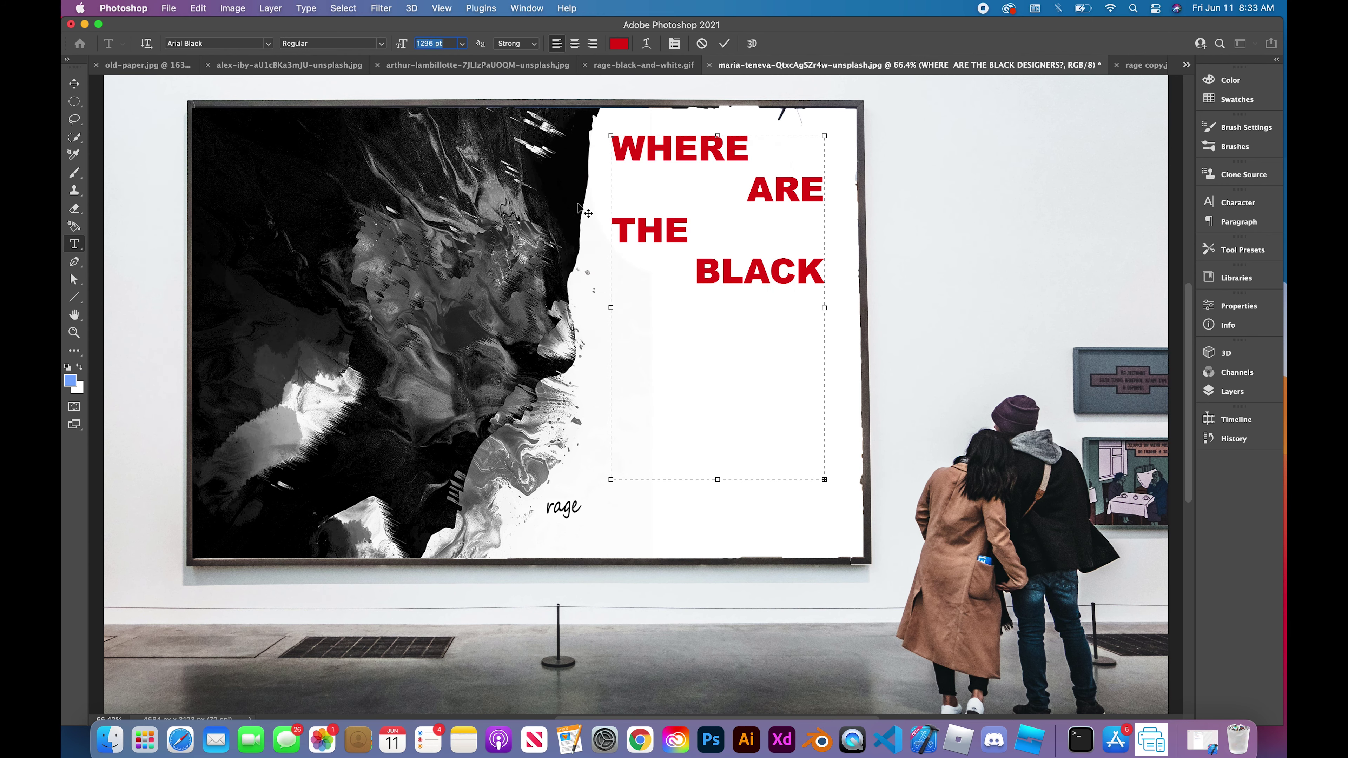
key("Return")
- Try font sizes of 147 pt and 140 pt on the DESIGNERS? line
left_click(439, 42)
key("BackSpace")
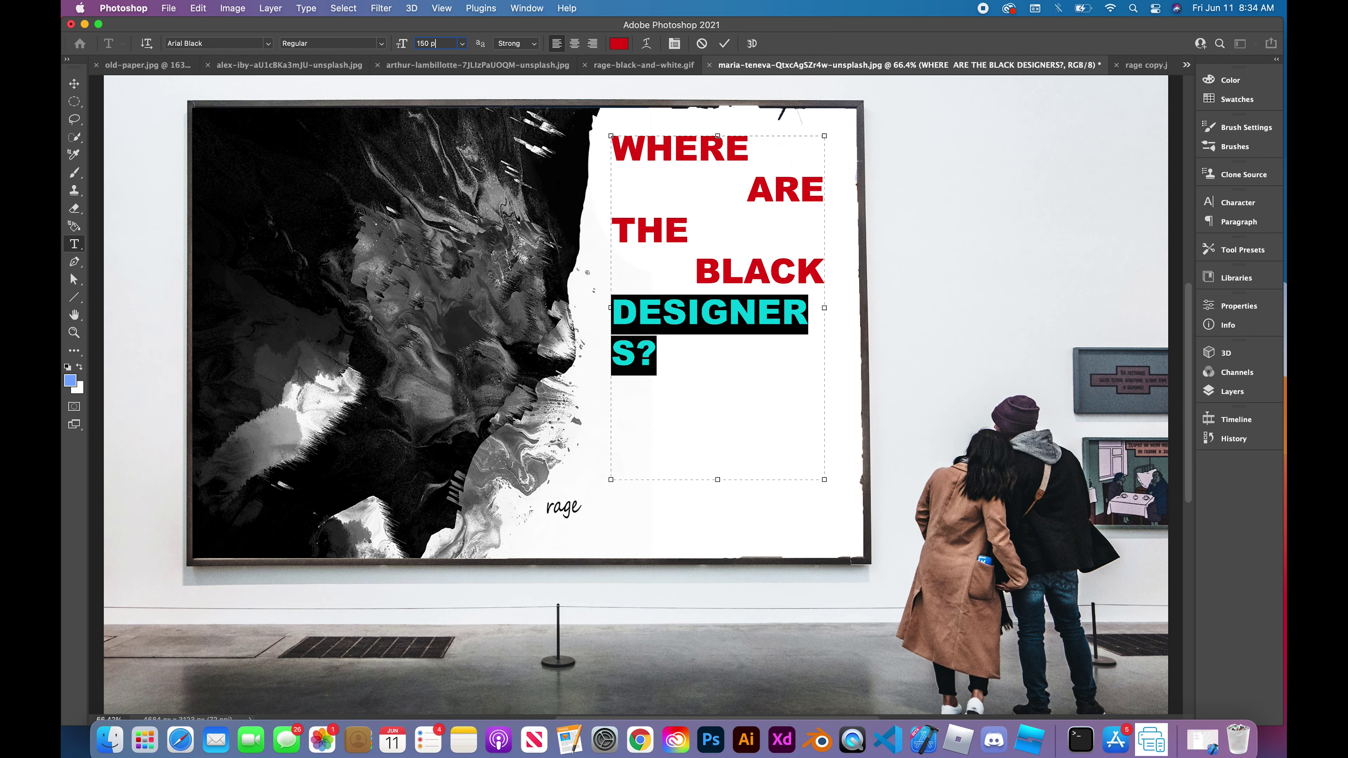
type("47")
key("Return")
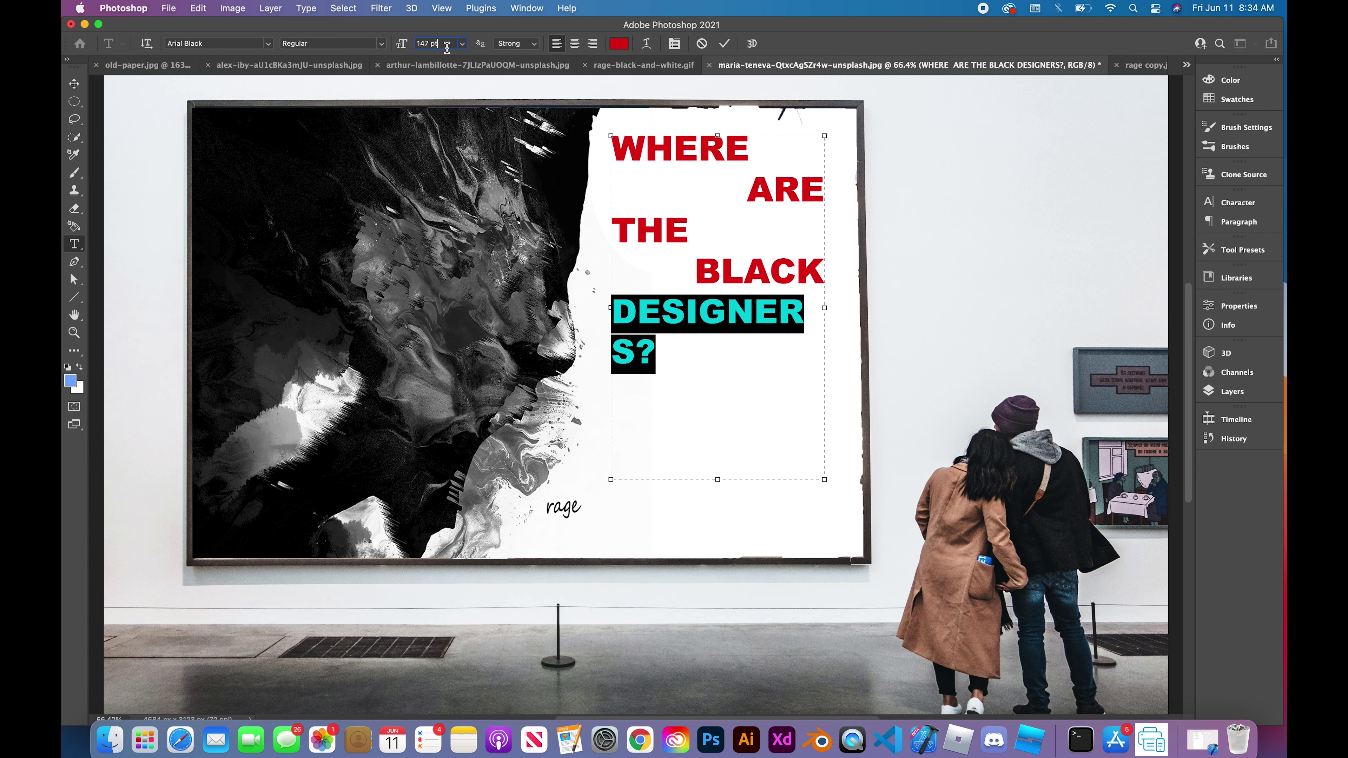
key("BackSpace")
type("0")
key("Return")
- Reduce the font size of the DESIGNERS? line to 130 pt so the word fits on a single line
left_click(446, 43)
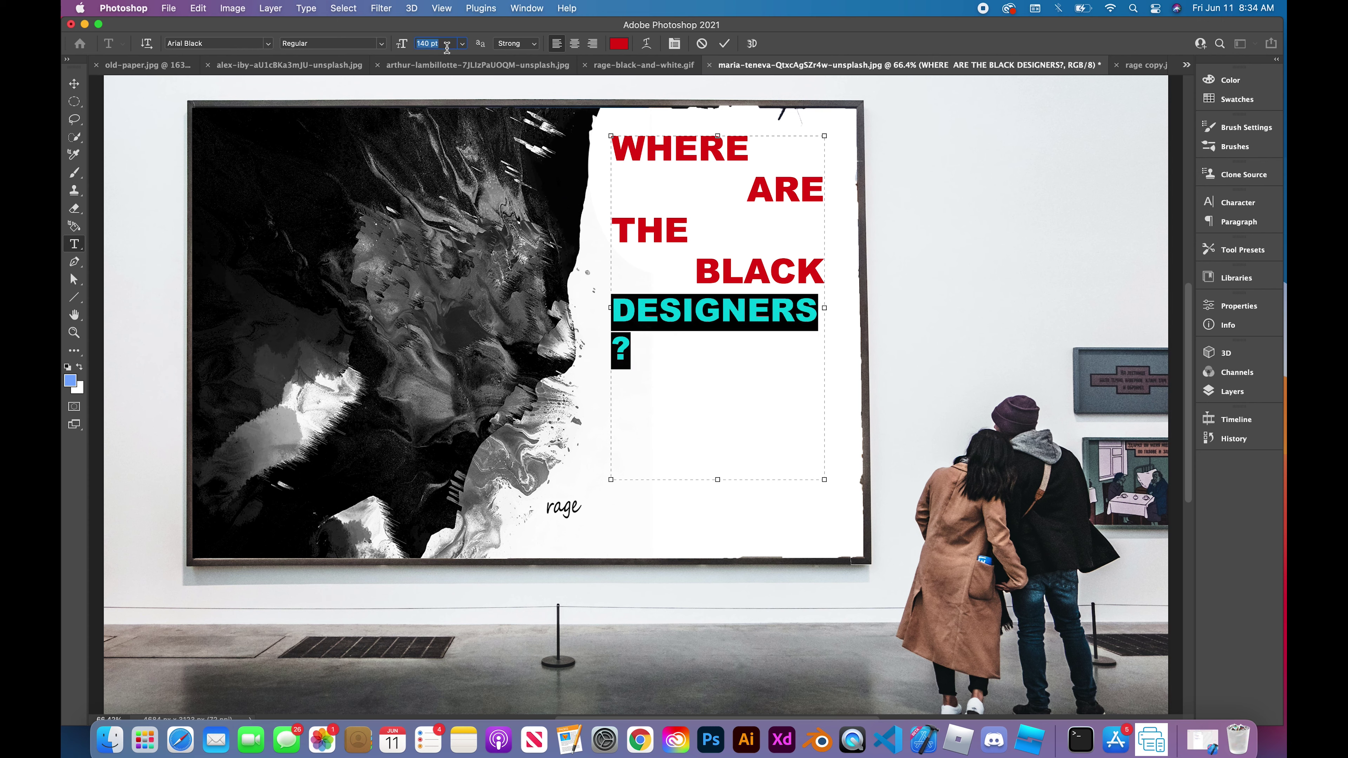
key("BackSpace")
type("138")
key("Return")
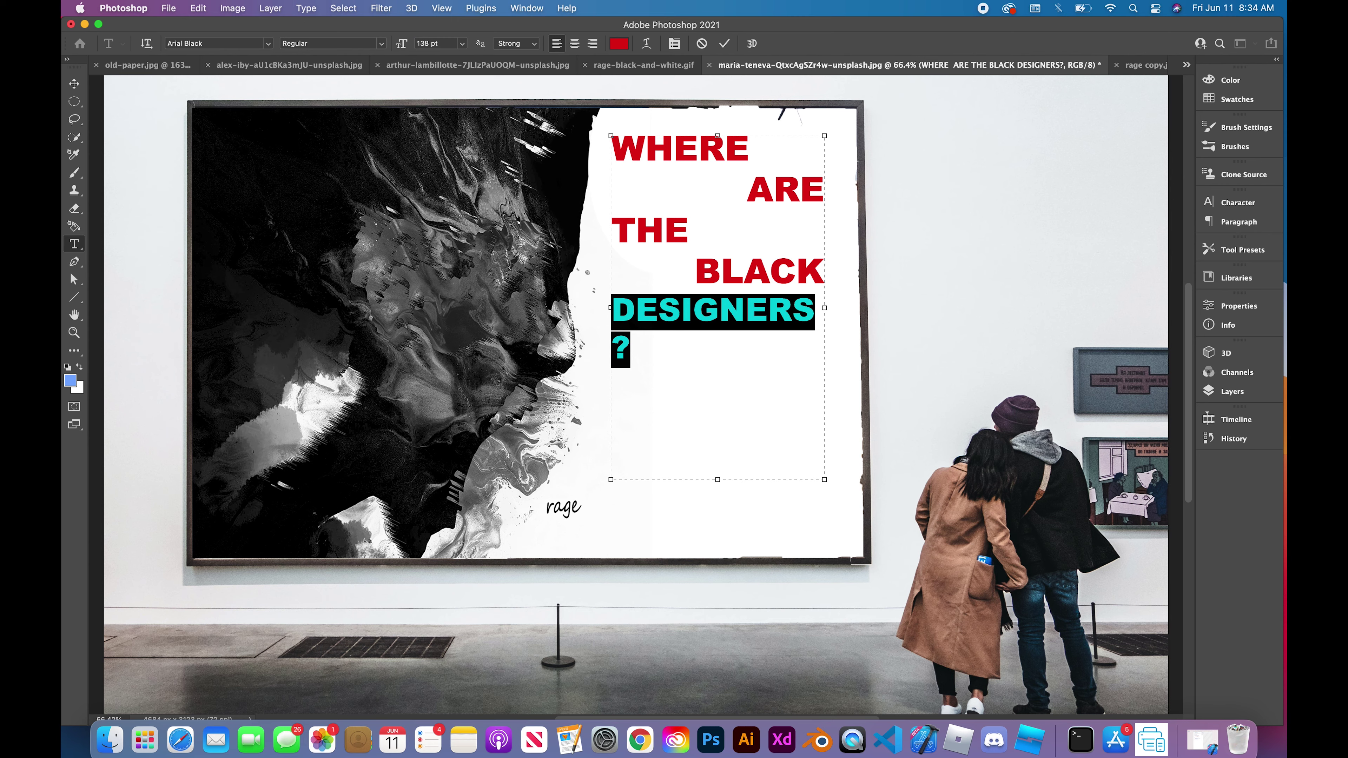
key("BackSpace")
type("0")
key("Return")
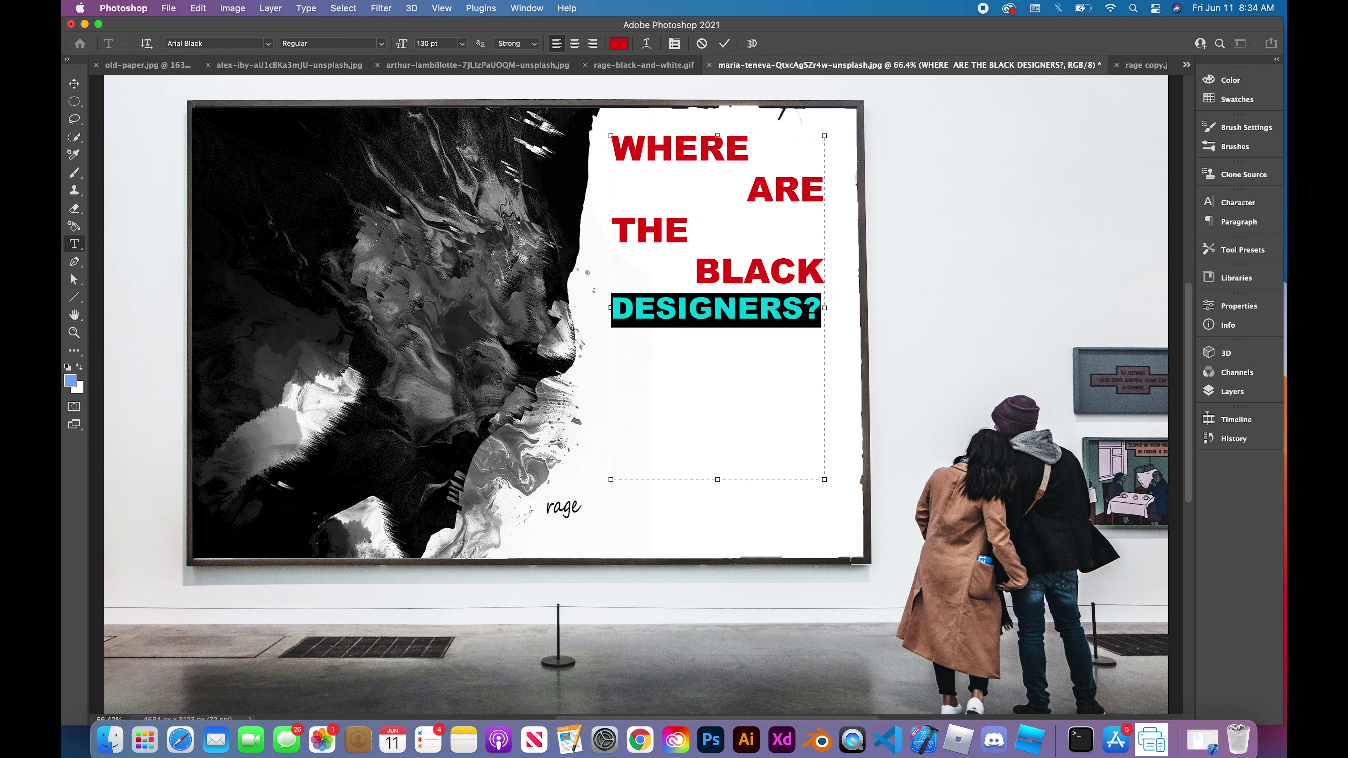
- Move the text block down within the frame and insert a blank line between BLACK and DESIGNERS?
left_click(71, 83)
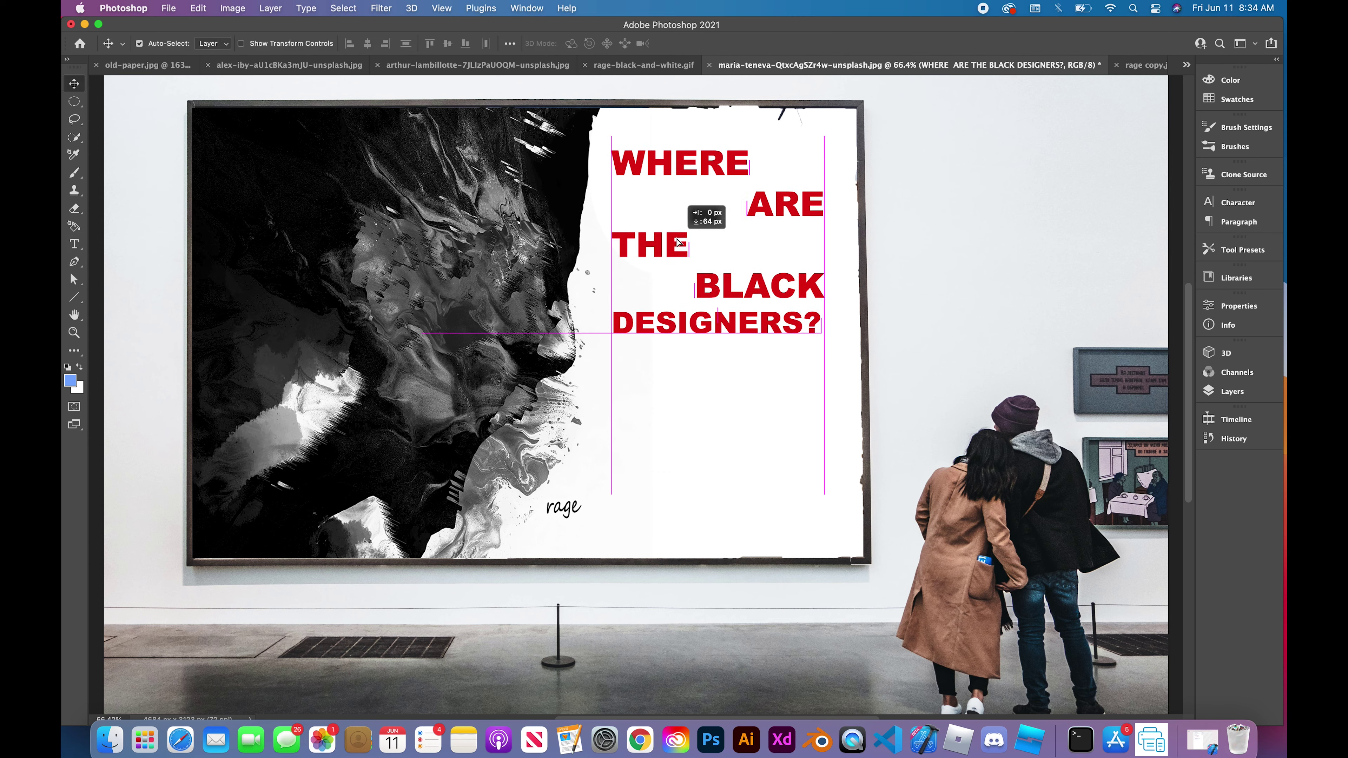
double_click(807, 285)
left_click(818, 285)
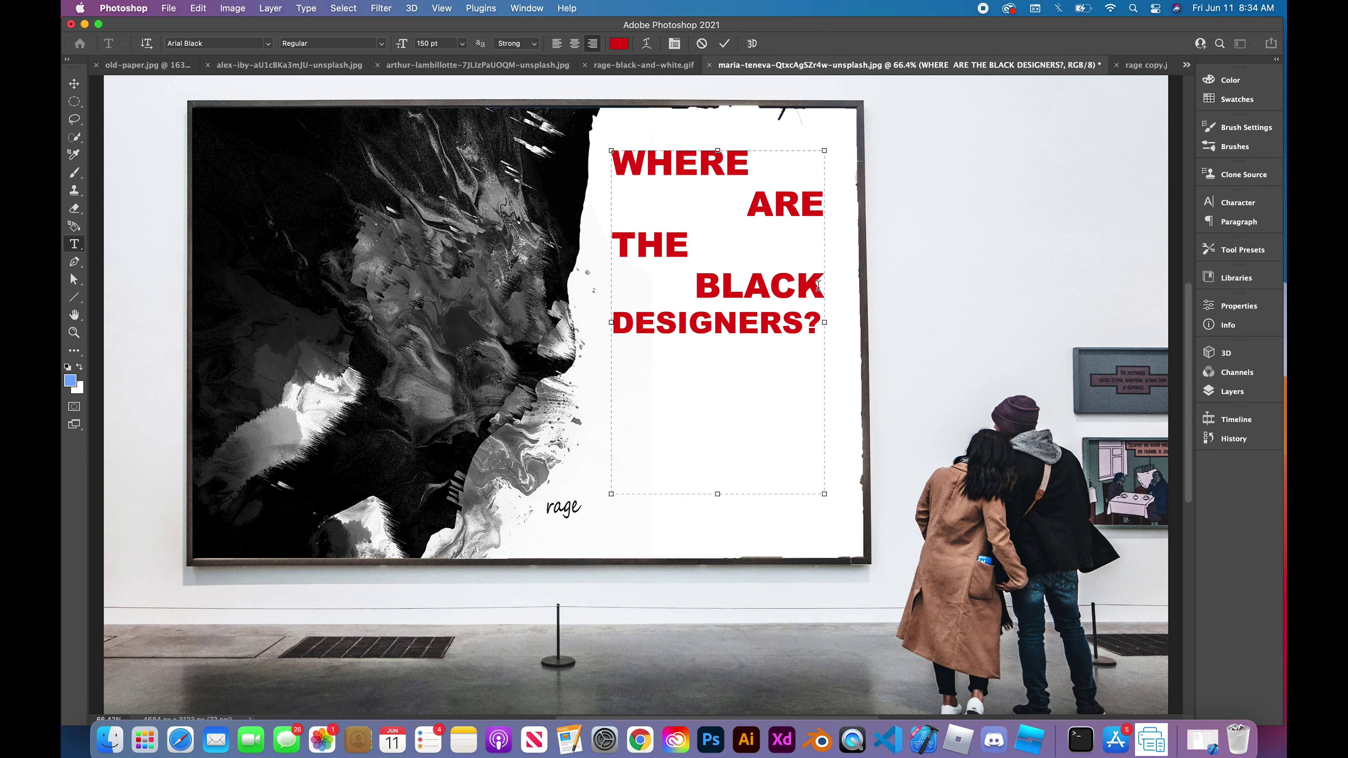
key("Return")
left_click(1055, 291)
scroll(1038, 283, "down", 3)
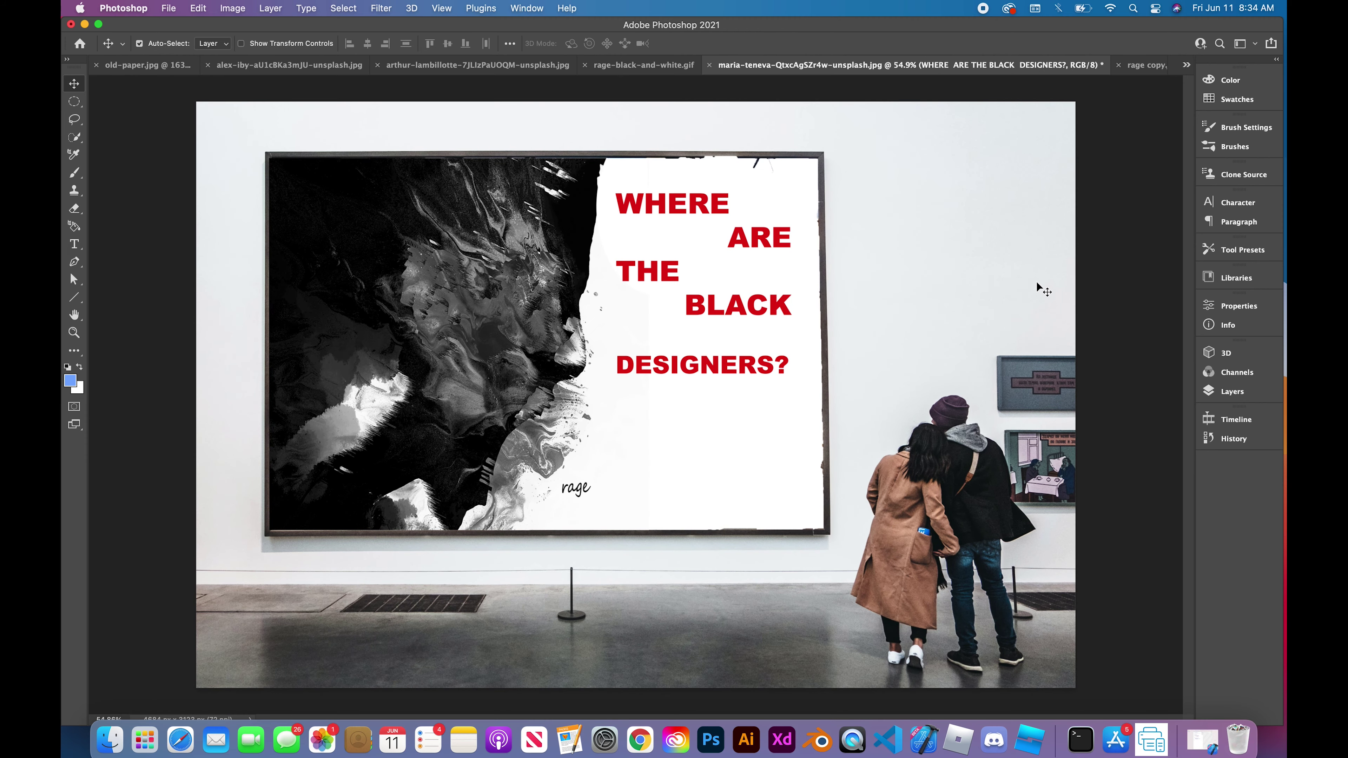
- Add a Gradient Overlay layer style to the WHERE ARE THE BLACK DESIGNERS? text layer
double_click(642, 204)
key("super+a")
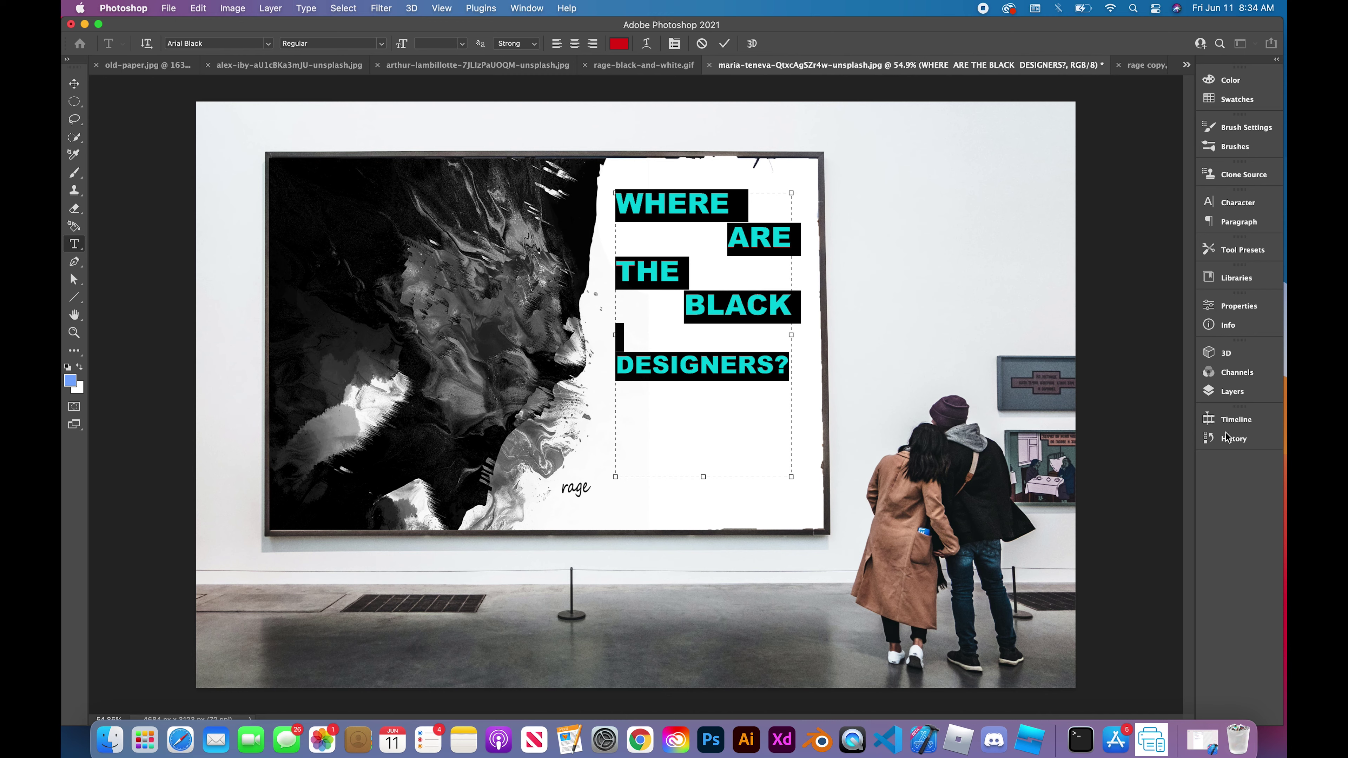
left_click(1231, 393)
right_click(1083, 435)
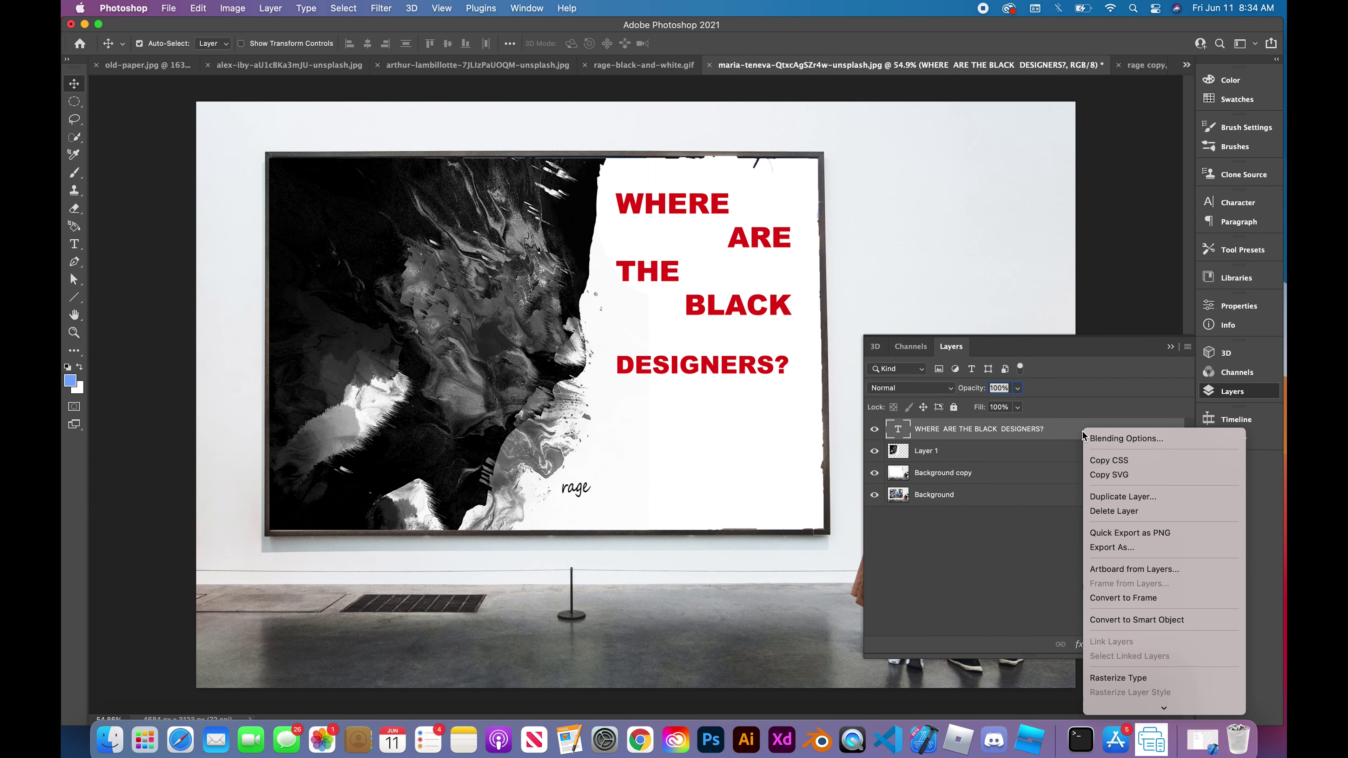
left_click(1067, 431)
double_click(1068, 431)
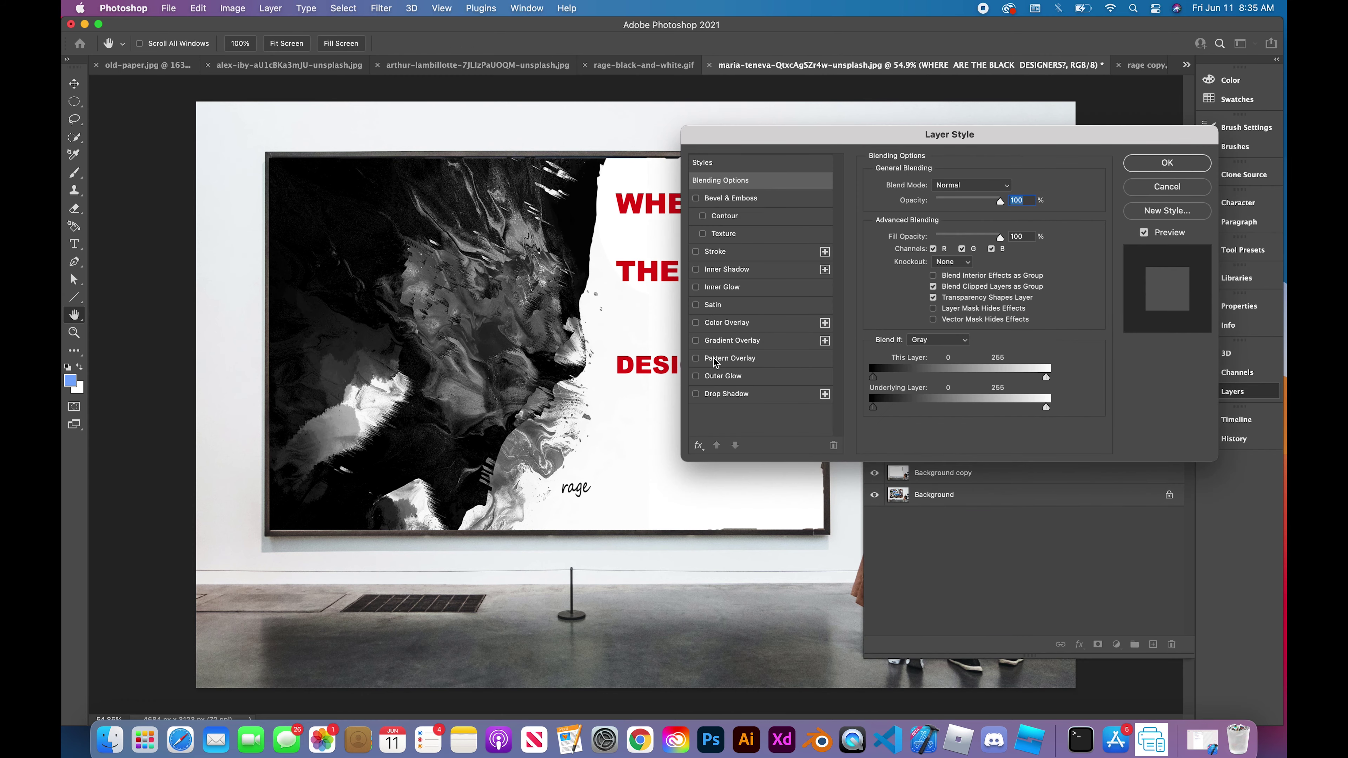
left_click(695, 340)
left_click_drag(904, 147, 1039, 162)
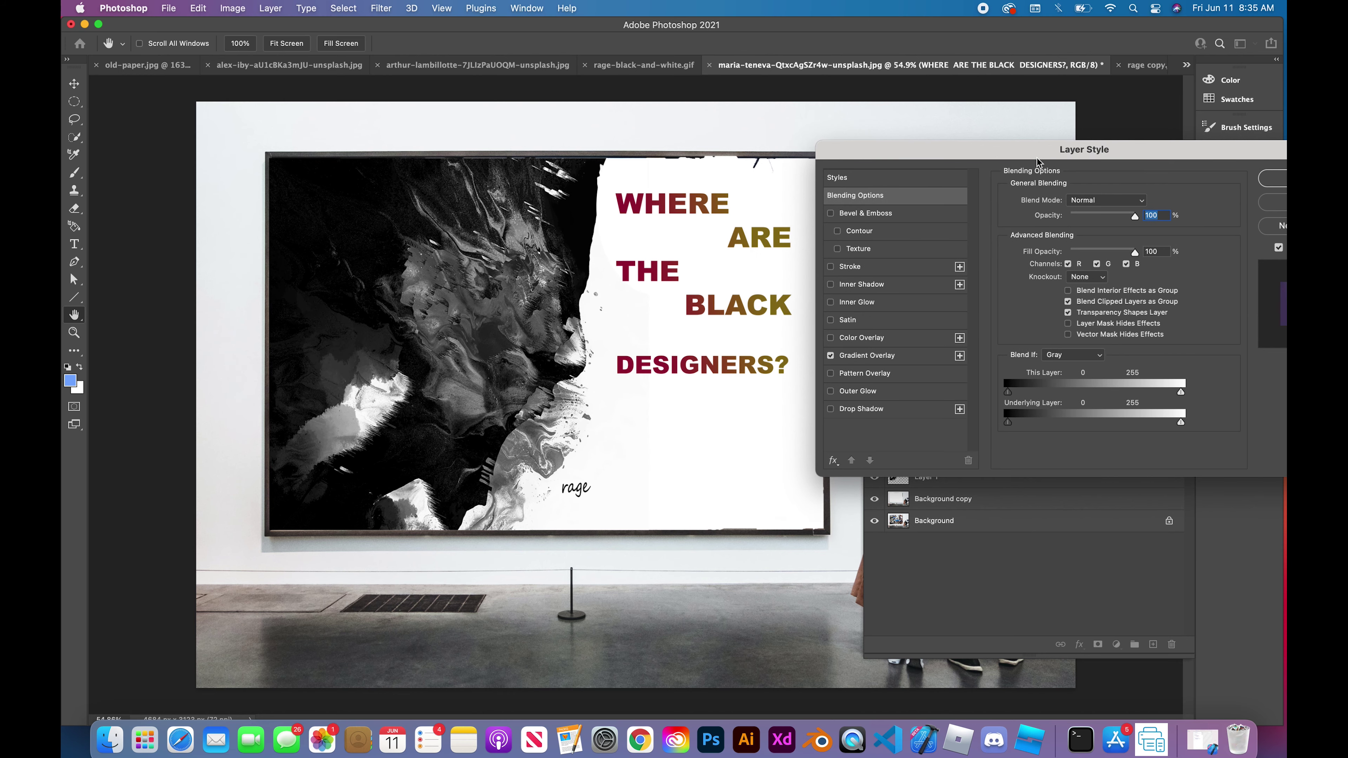
- Open the gradient of the text layer's Gradient Overlay for editing
left_click(866, 355)
left_click(1128, 233)
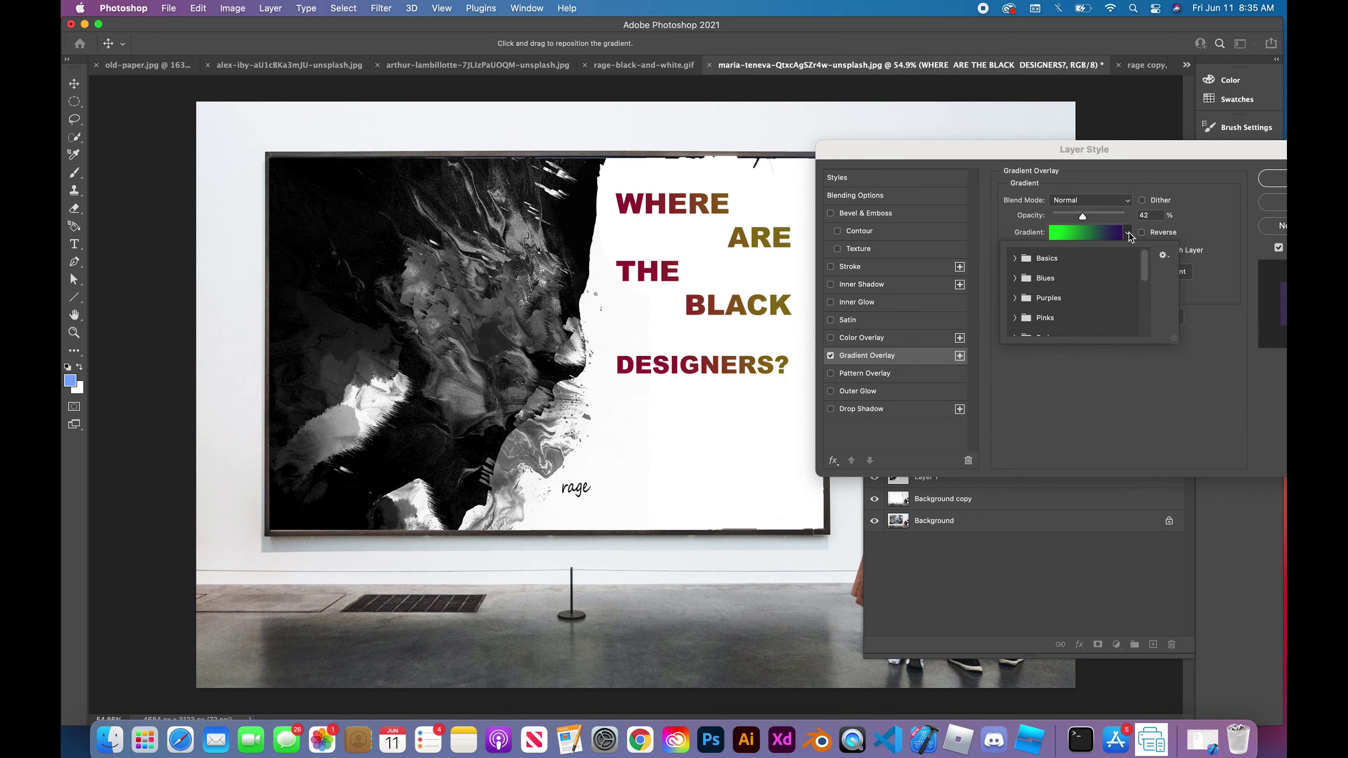
left_click(1059, 235)
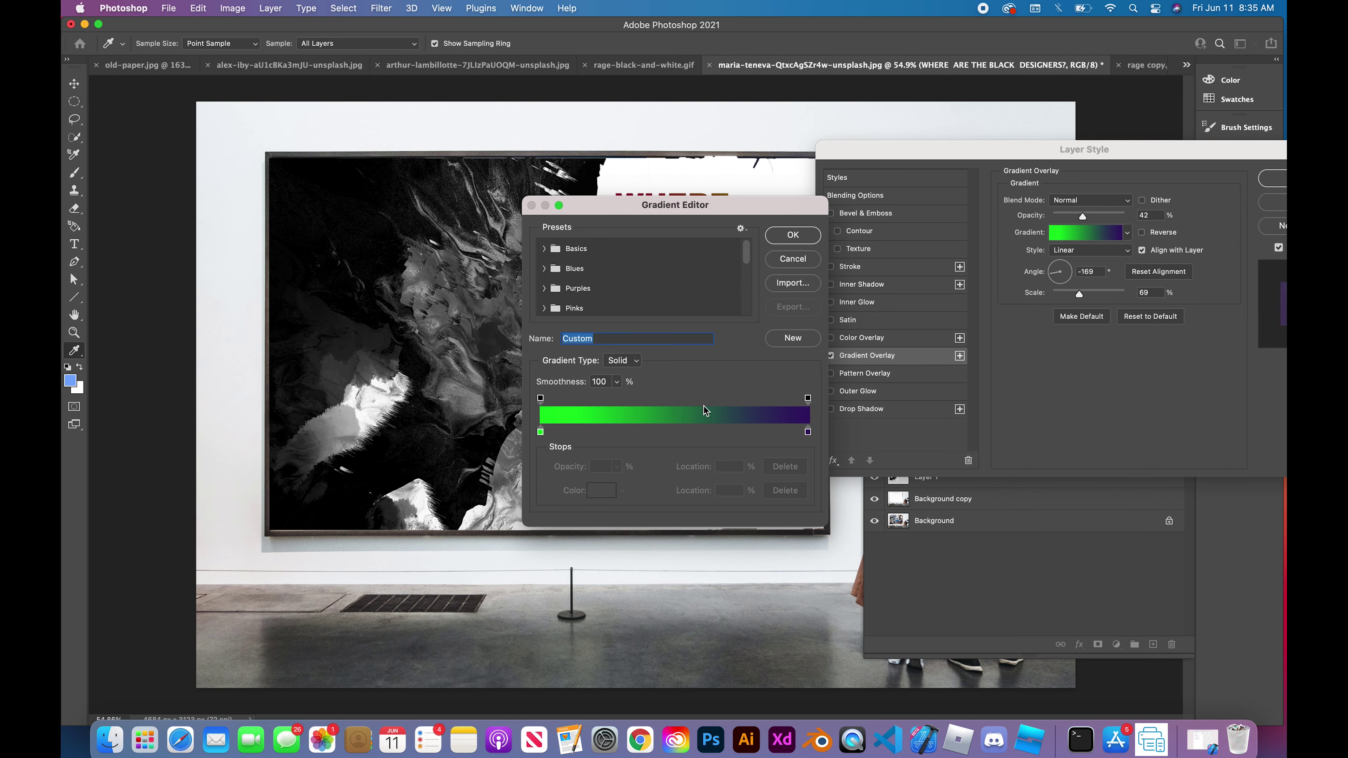
- Delete the green color stop from the gradient, leaving only the dark purple stop
left_click(540, 432)
left_click(551, 433)
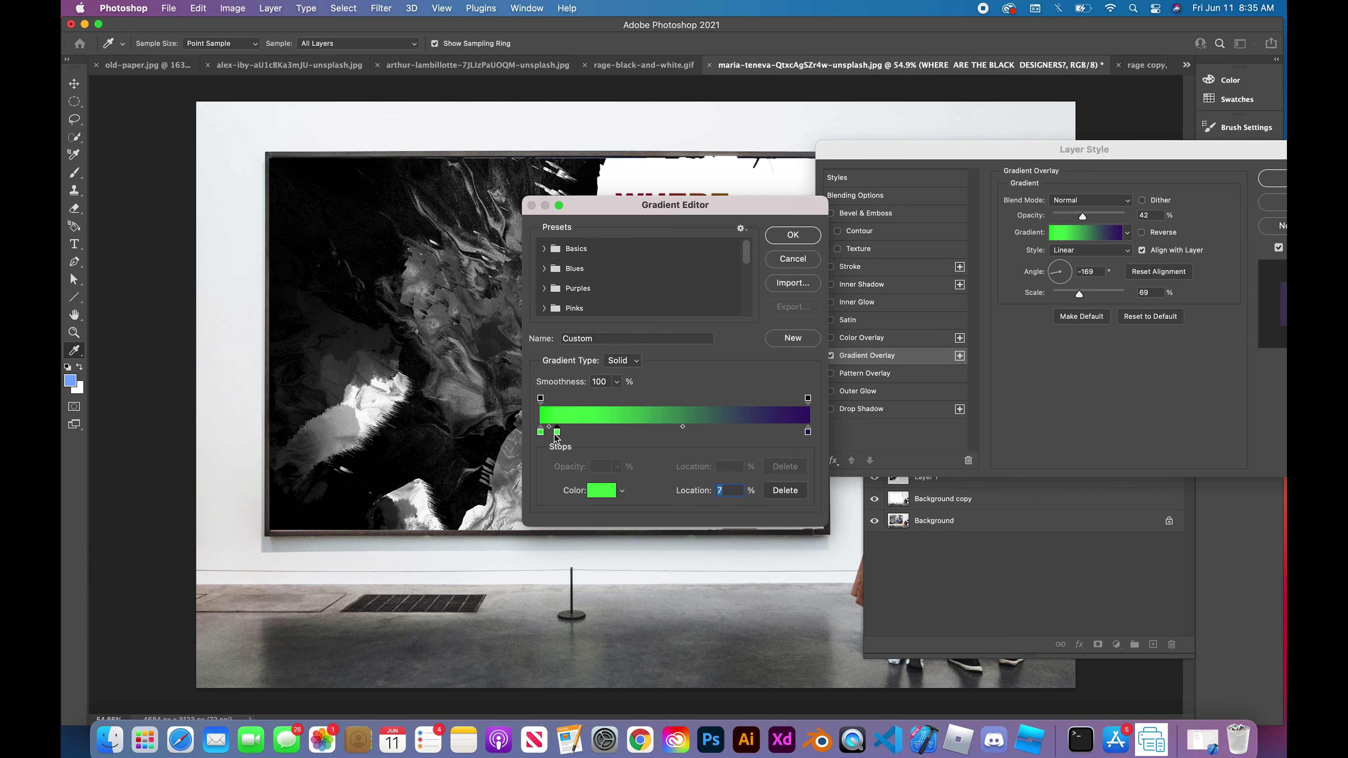
left_click_drag(549, 435, 538, 437)
left_click(783, 489)
left_click(540, 432)
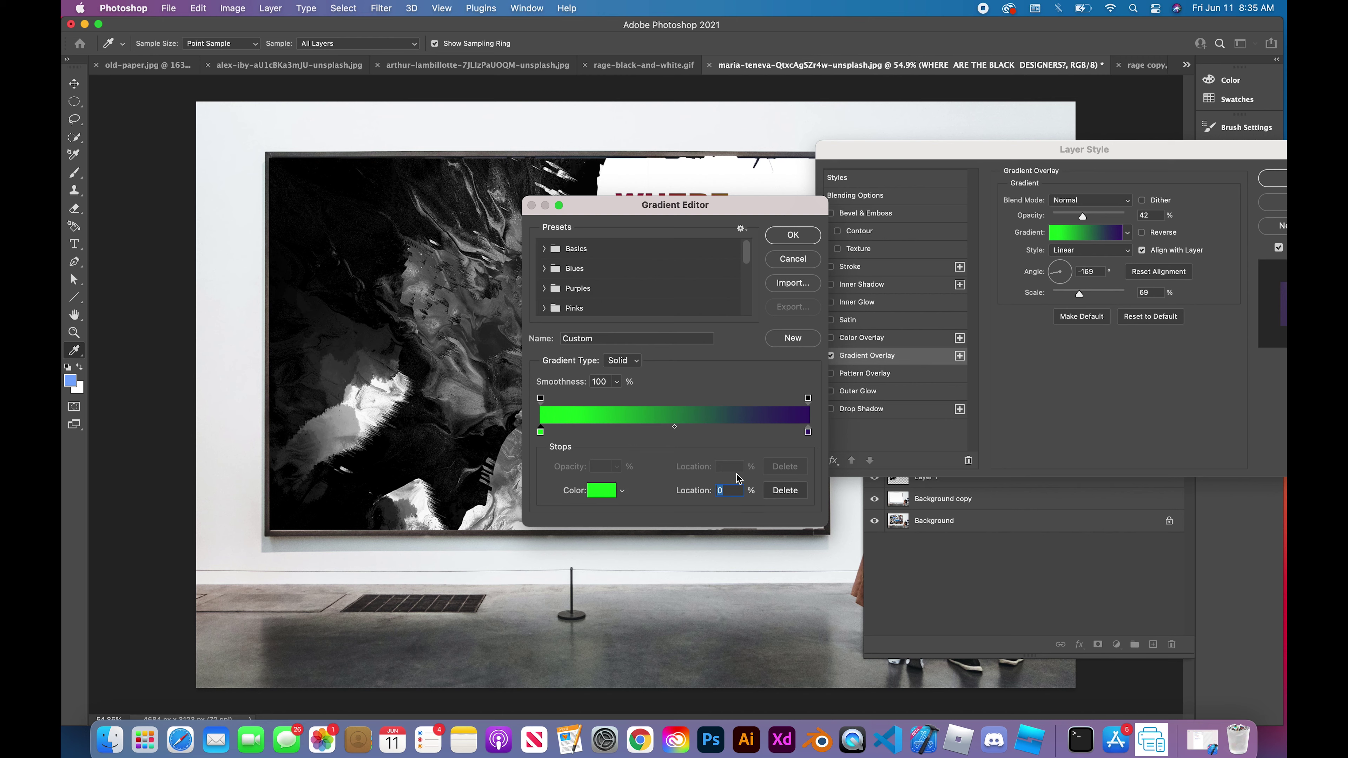
left_click(785, 490)
- Try an opacity of 0% on the gradient's end opacity stop and restore it to 100%
left_click(539, 398)
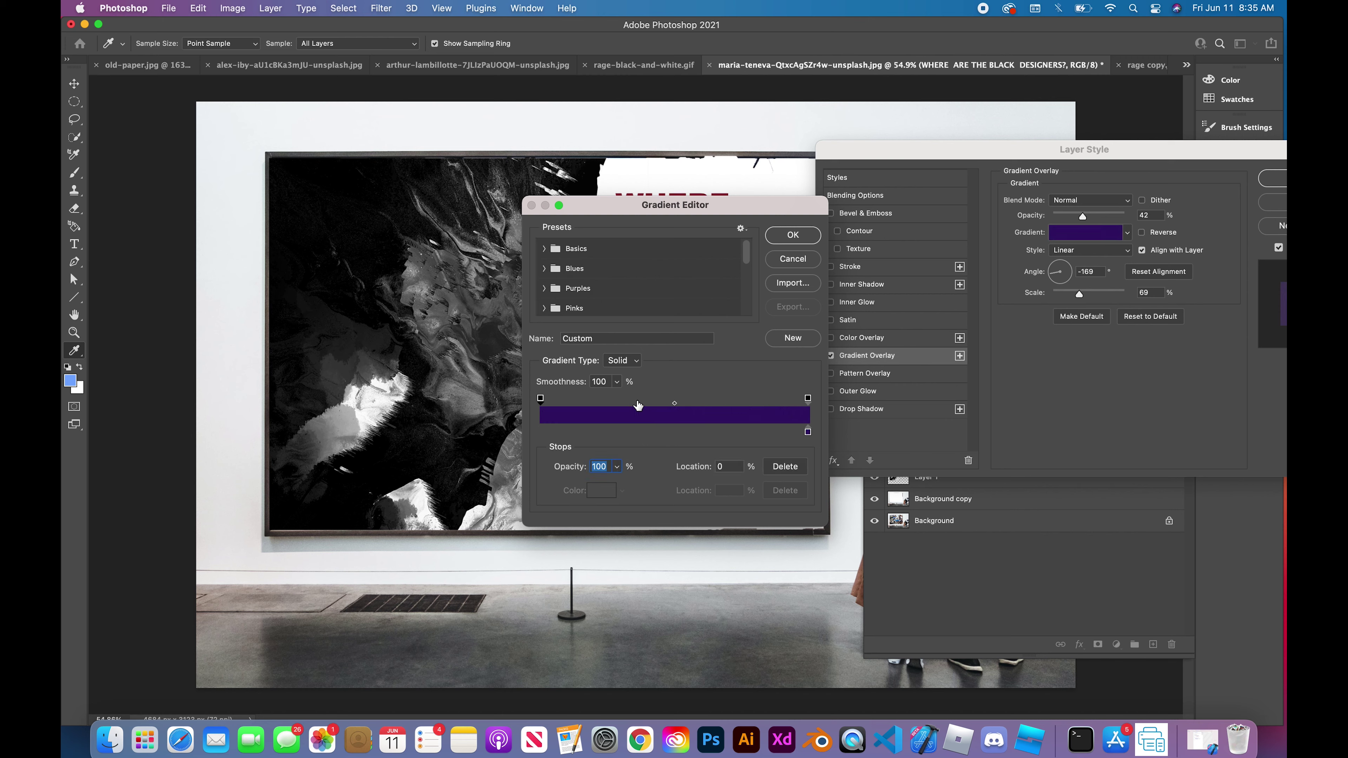
left_click(577, 432)
key("super+z")
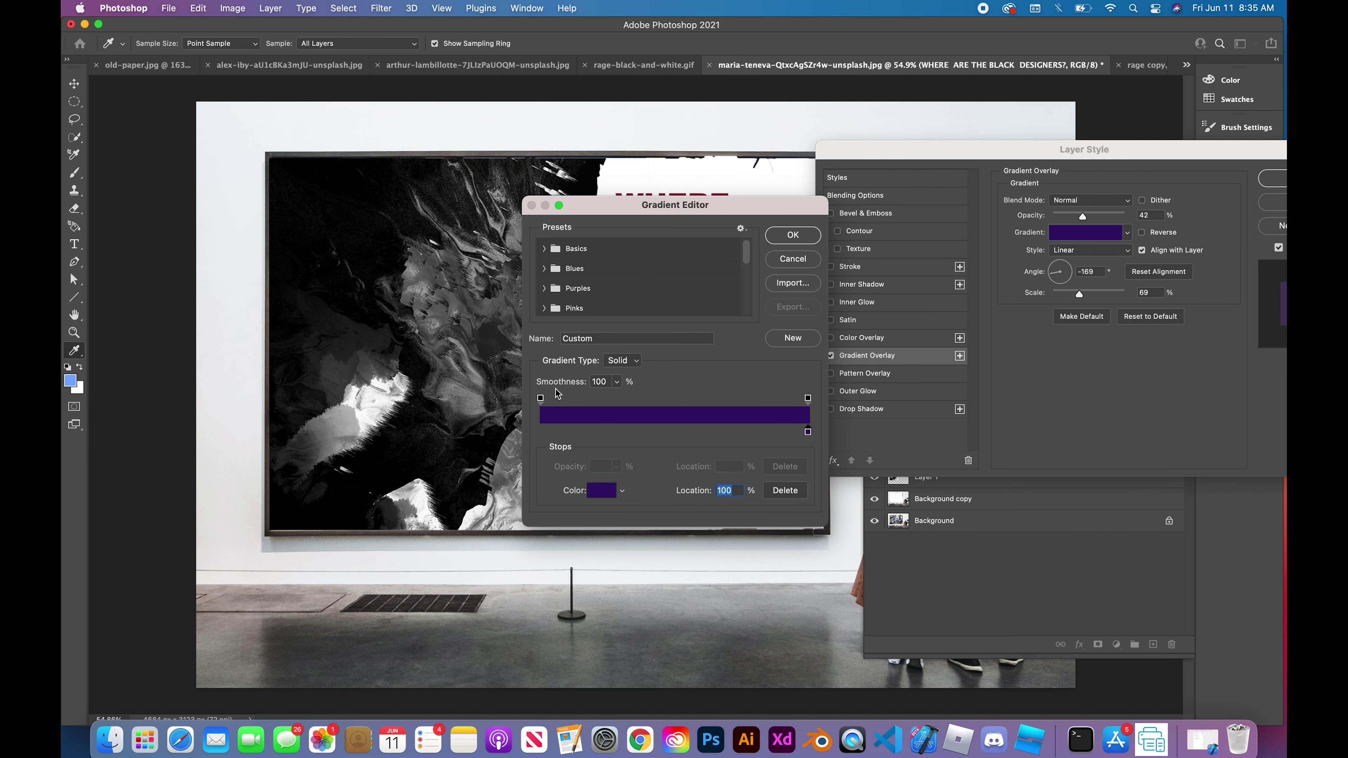
left_click_drag(552, 399, 625, 408)
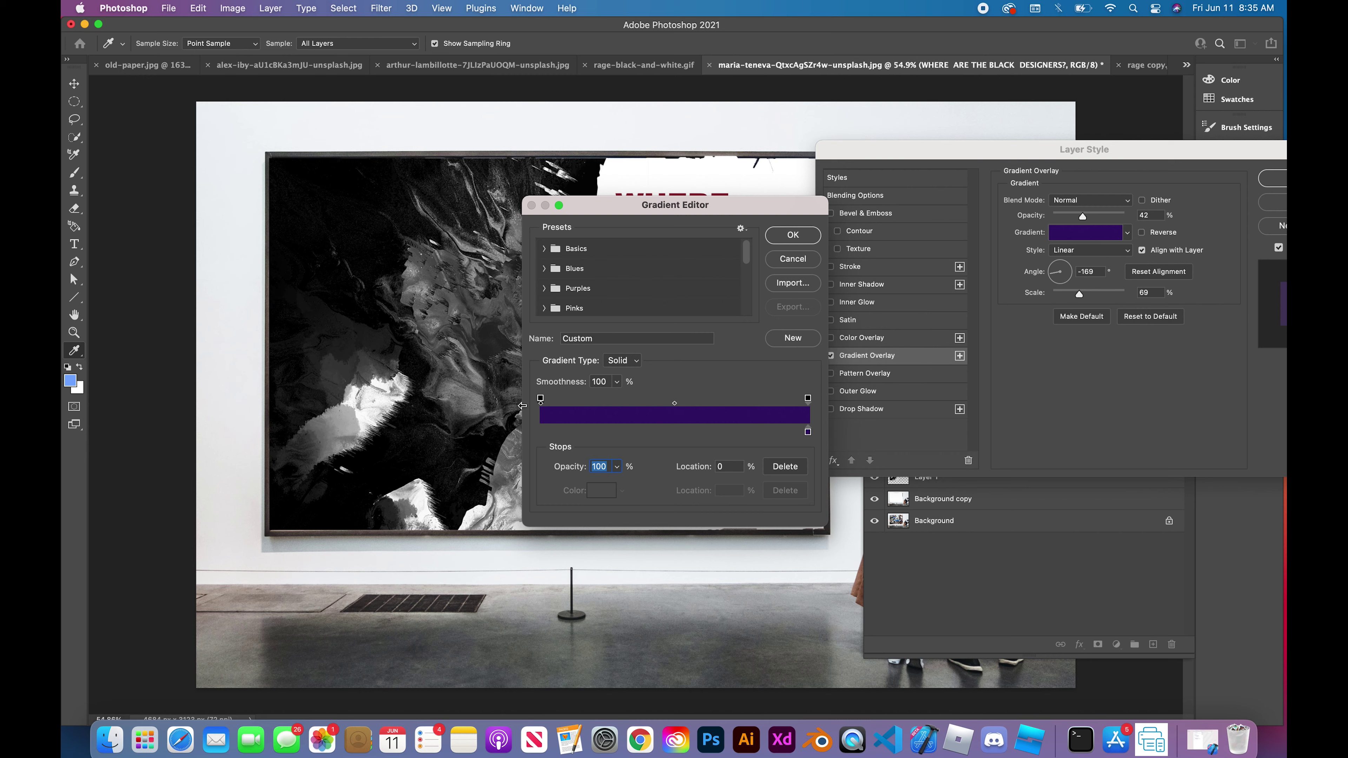
double_click(808, 432)
left_click(1177, 322)
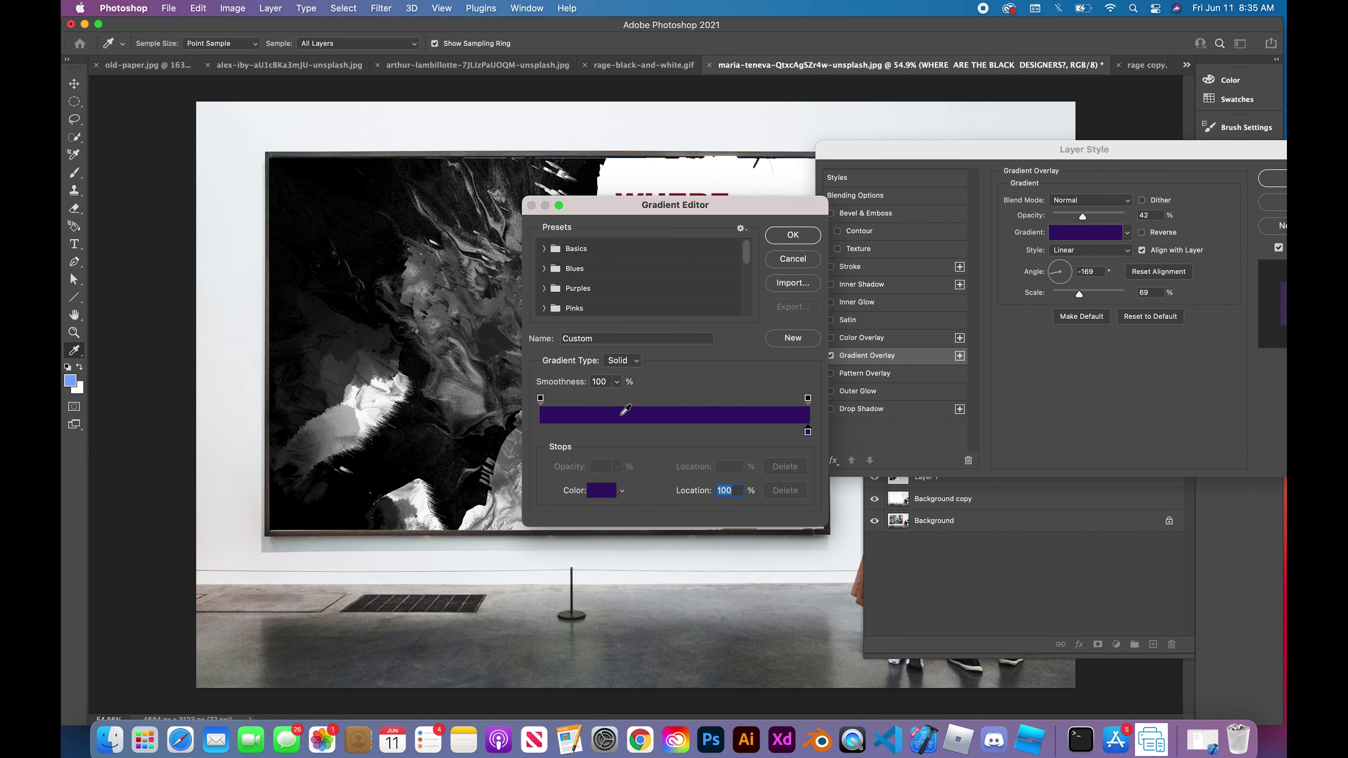
left_click(808, 399)
type("0")
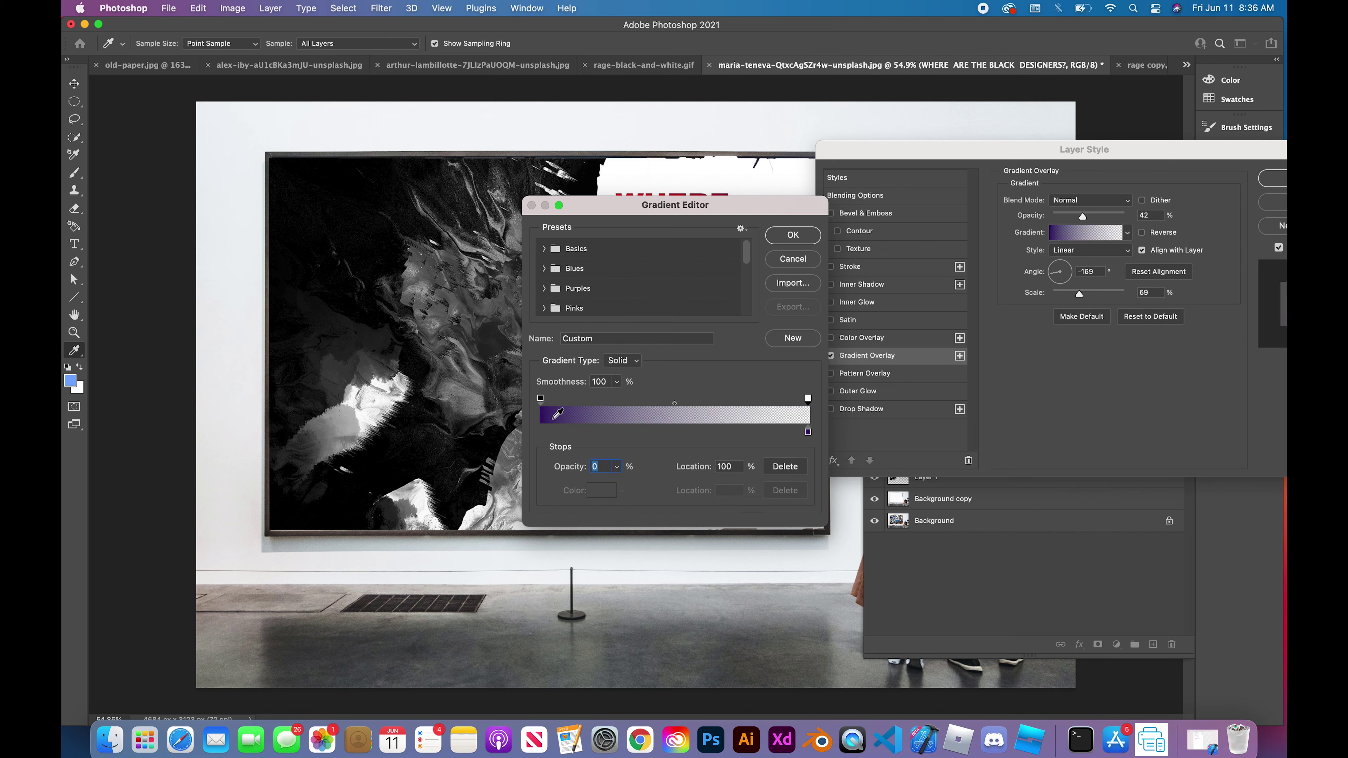
type("100")
key("Return")
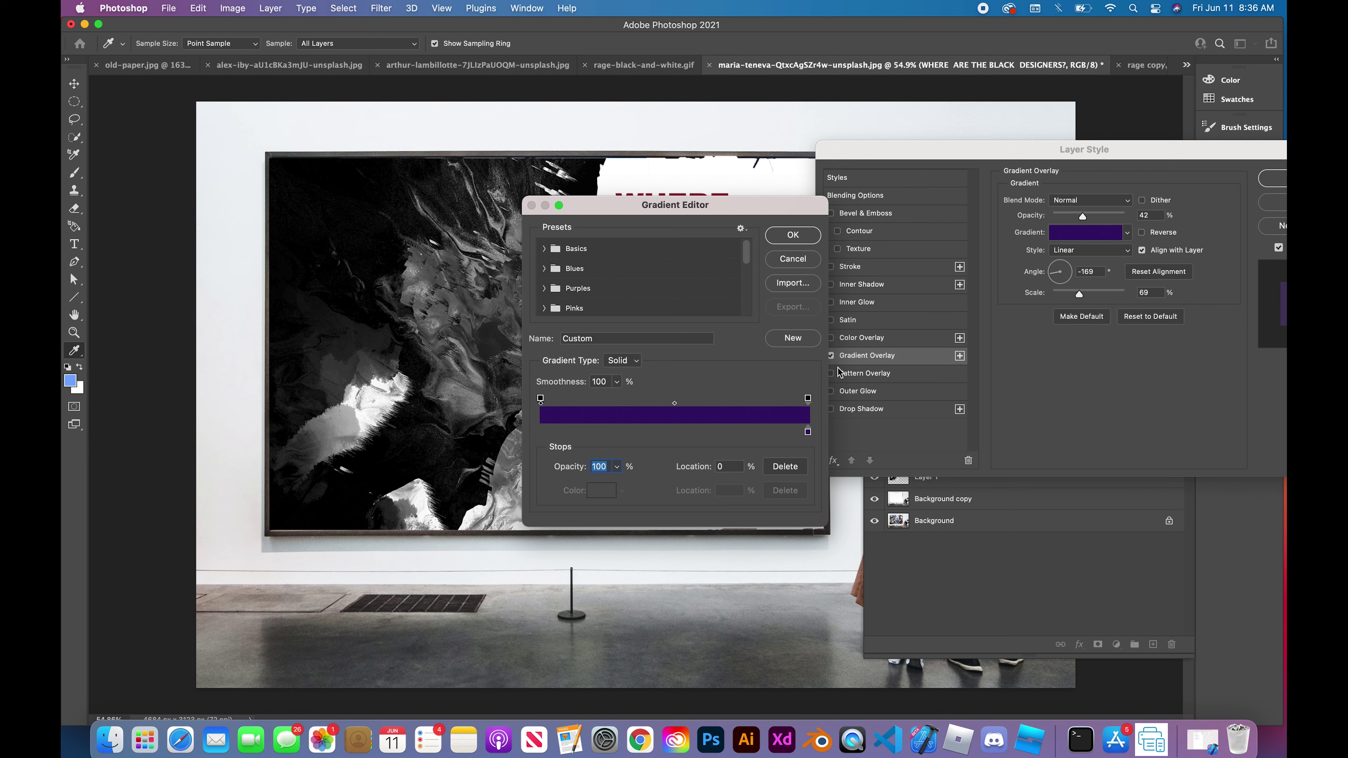
- Recolor the gradient's remaining purple stop to a bright red
double_click(808, 432)
left_click_drag(1076, 347, 1073, 288)
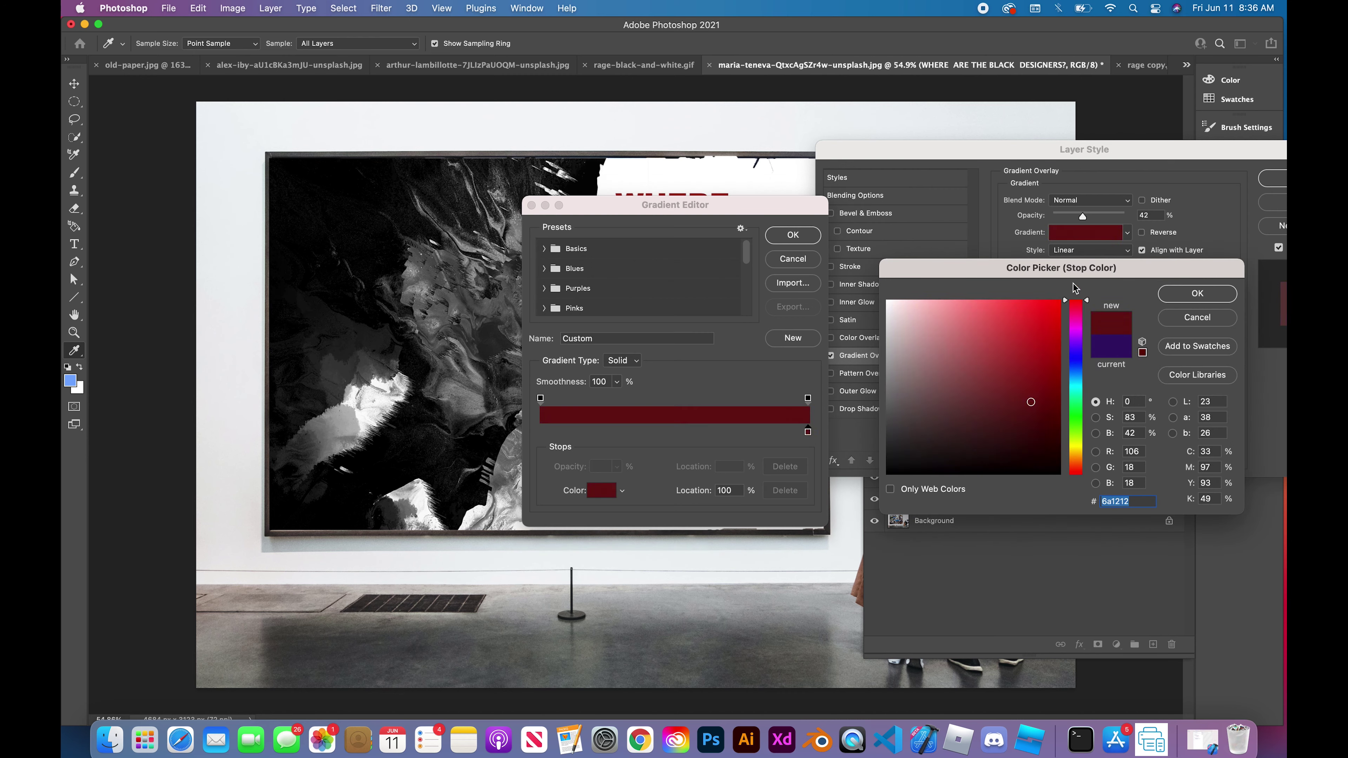
left_click(1046, 314)
left_click(1169, 293)
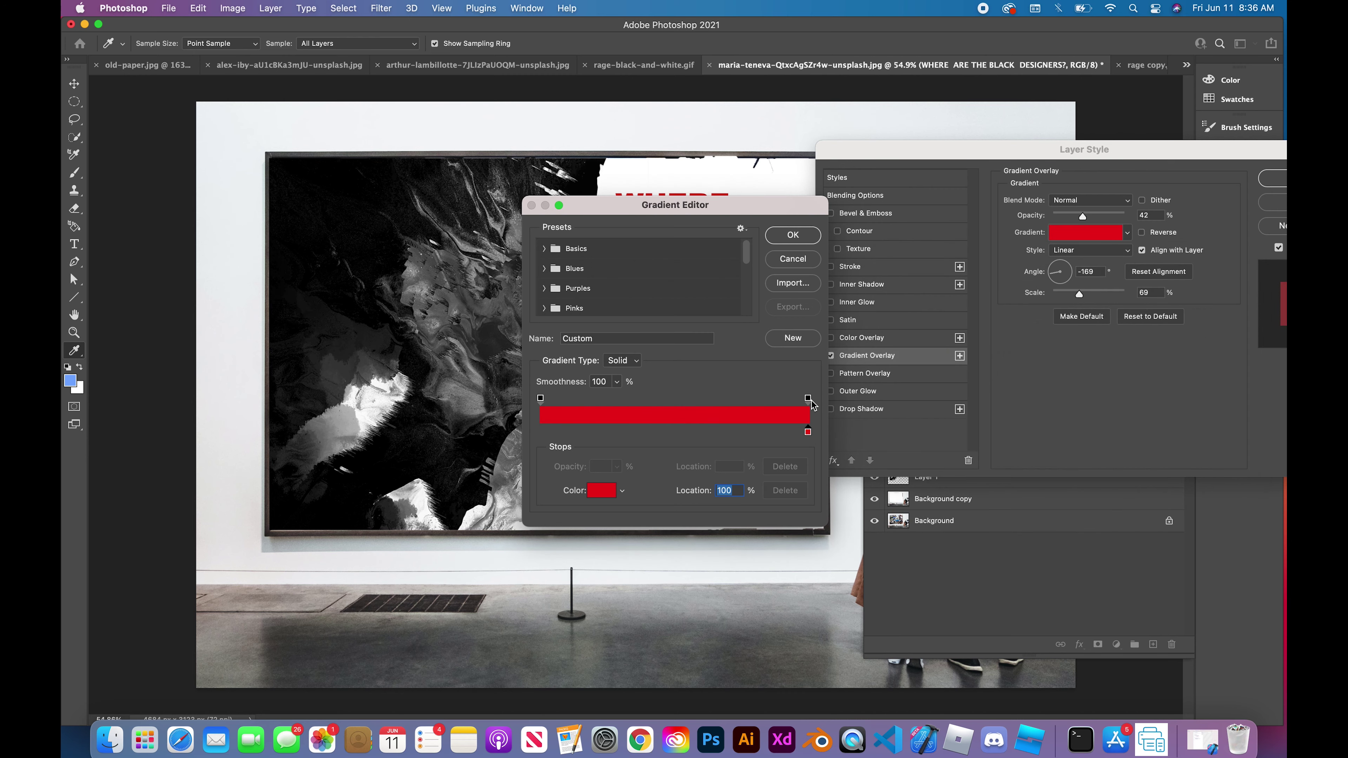
mouse_move(808, 399)
left_mouse_down()
mouse_move(717, 399)
mouse_move(808, 399)
left_mouse_up()
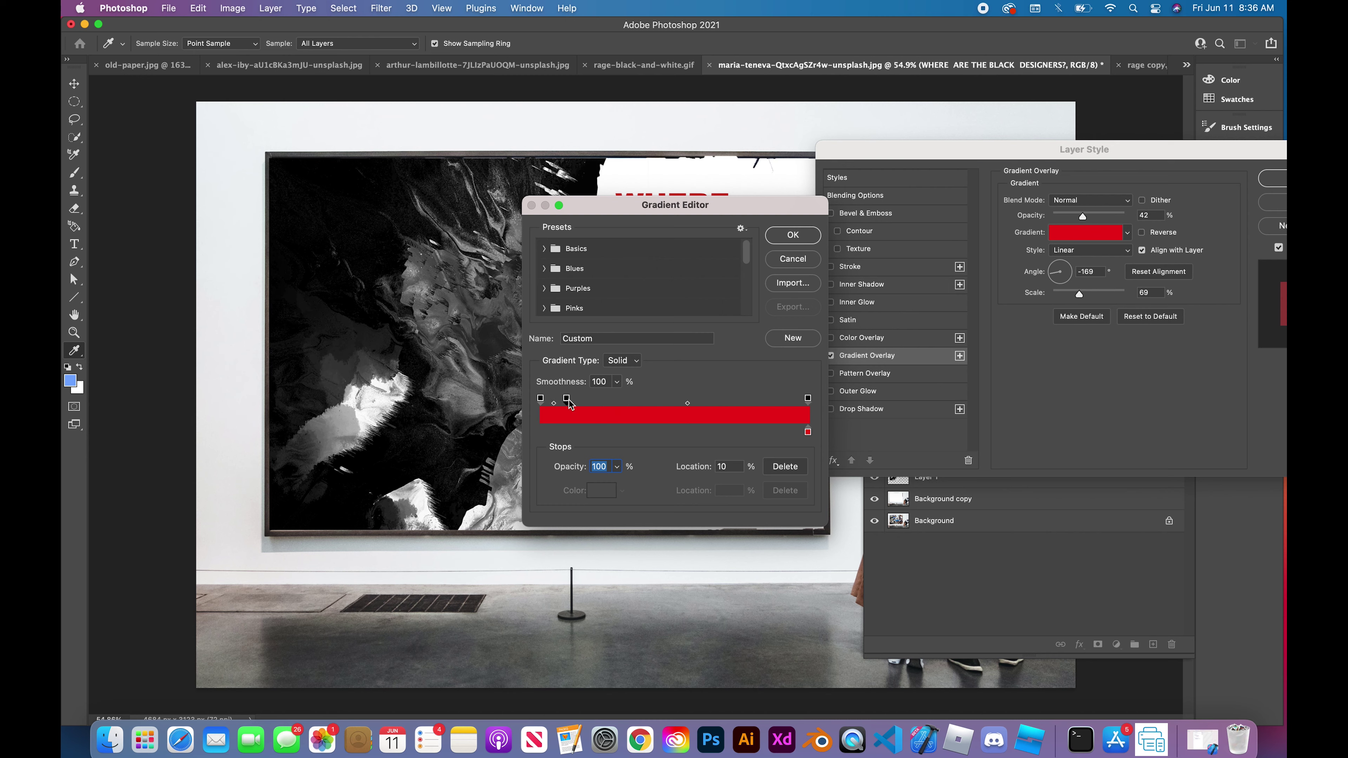
left_click_drag(569, 403, 539, 403)
- Load the Red_01 gradient from the Reds presets
left_click(608, 338)
scroll(584, 296, "down", 2)
left_click(545, 290)
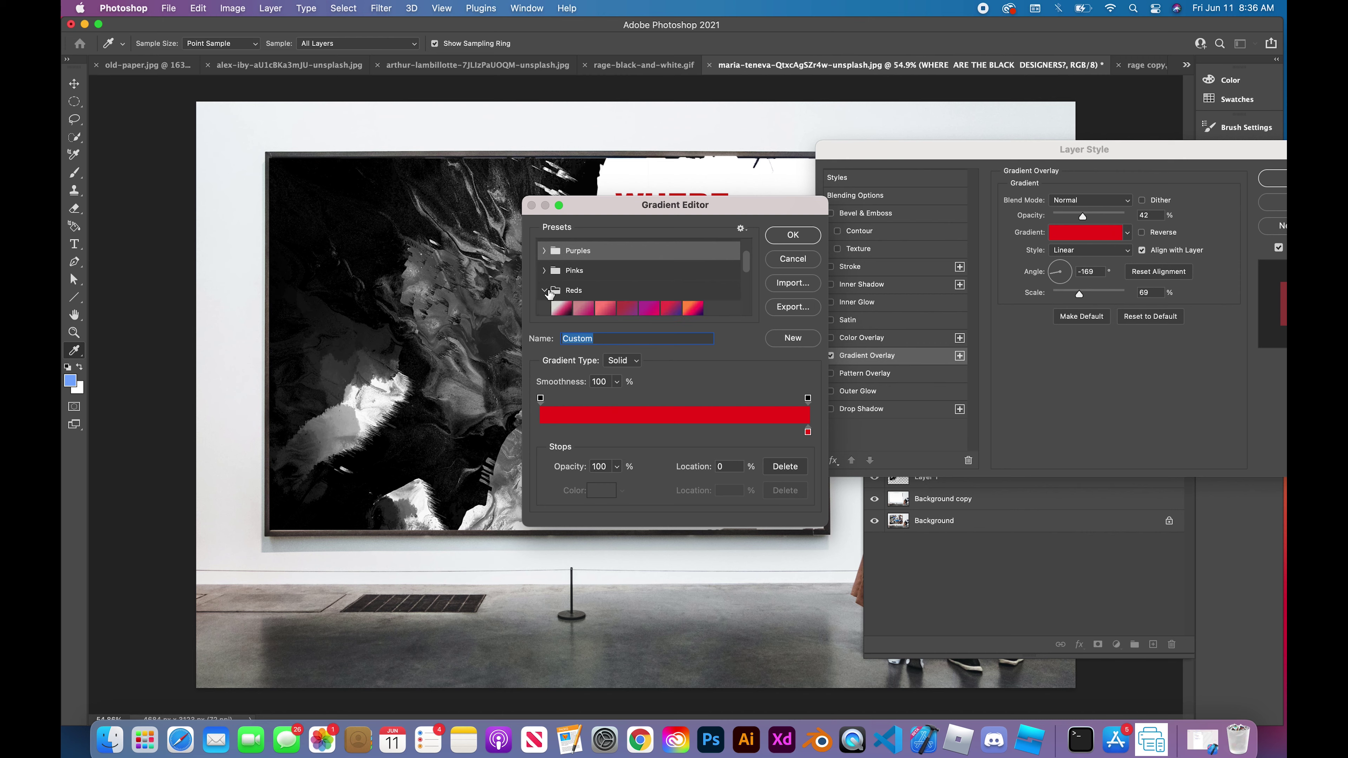
left_click(564, 312)
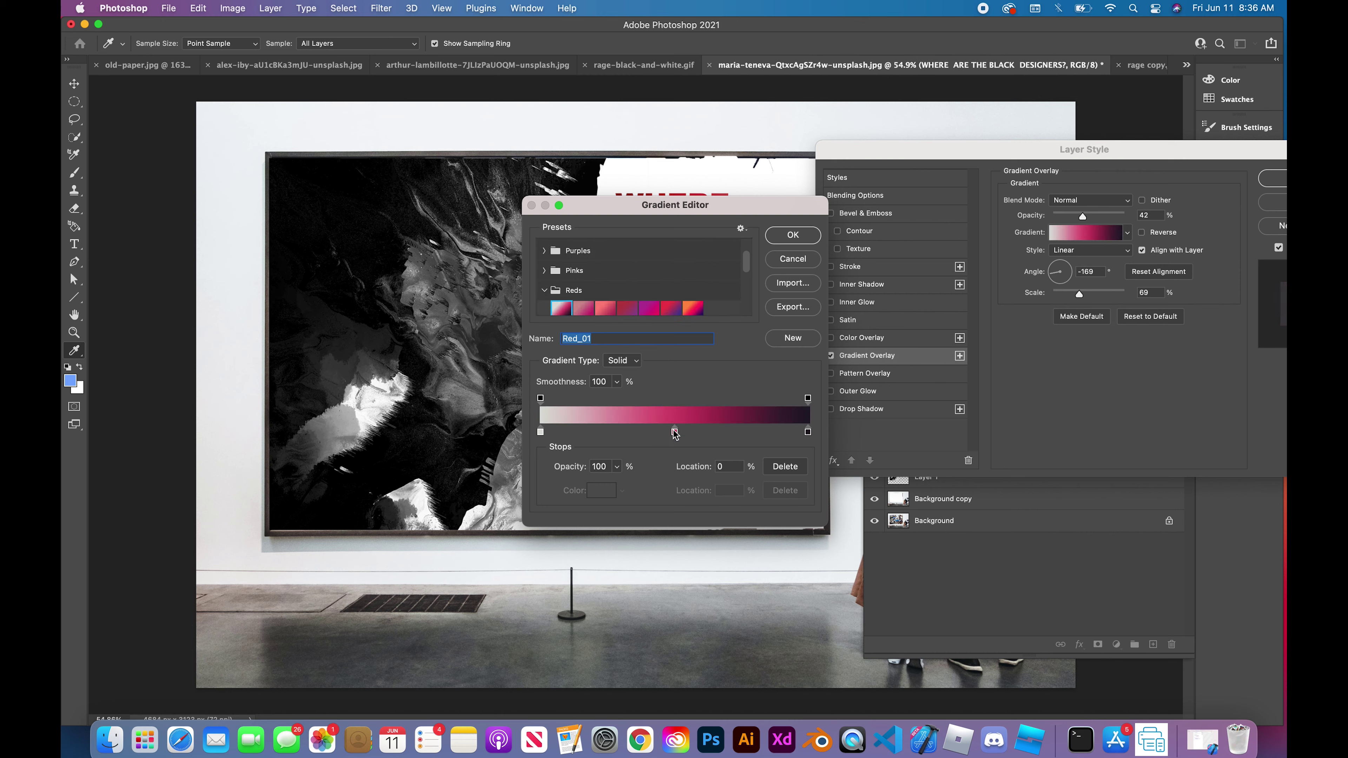
- Move the middle pink stop to location 0% and recolor it to pure bright red
left_click_drag(675, 432, 541, 433)
left_click(601, 490)
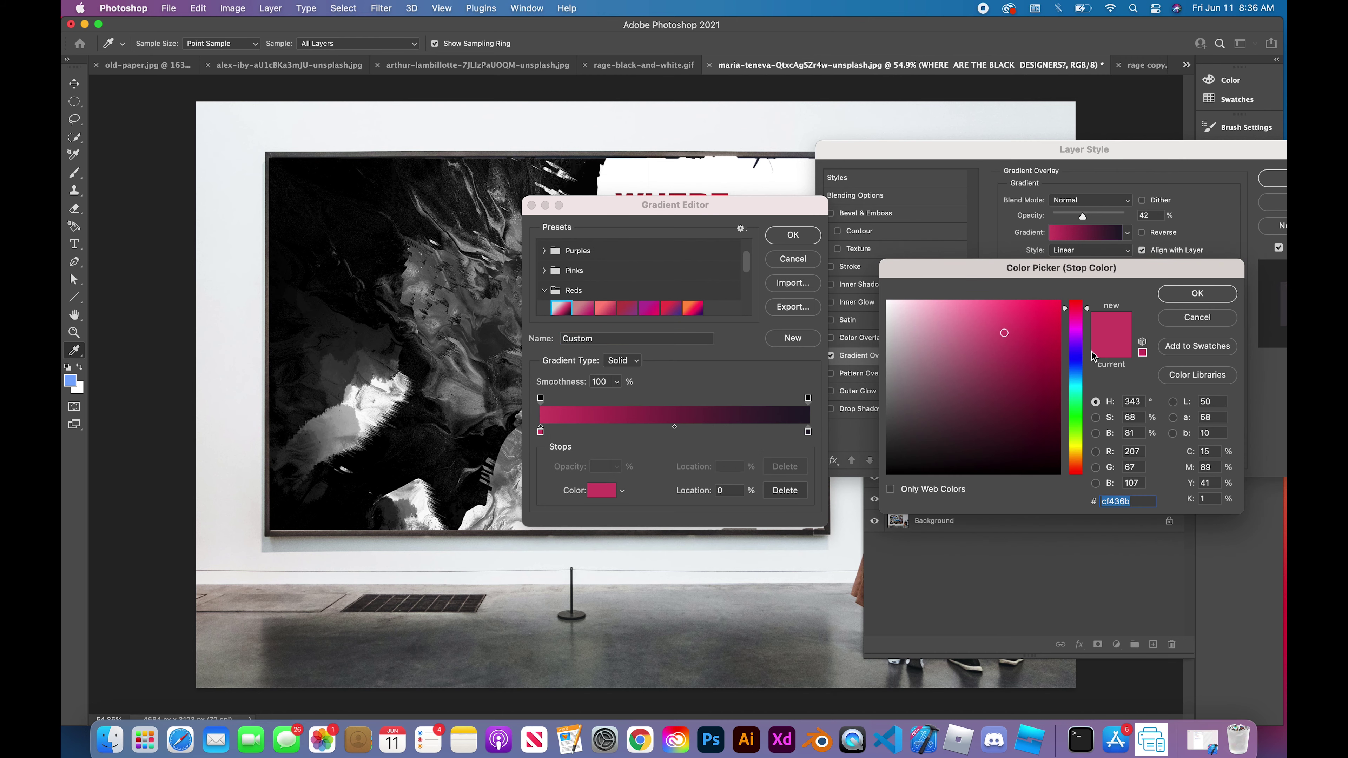
left_click_drag(1085, 322, 1084, 287)
left_click(1055, 305)
left_click(1174, 291)
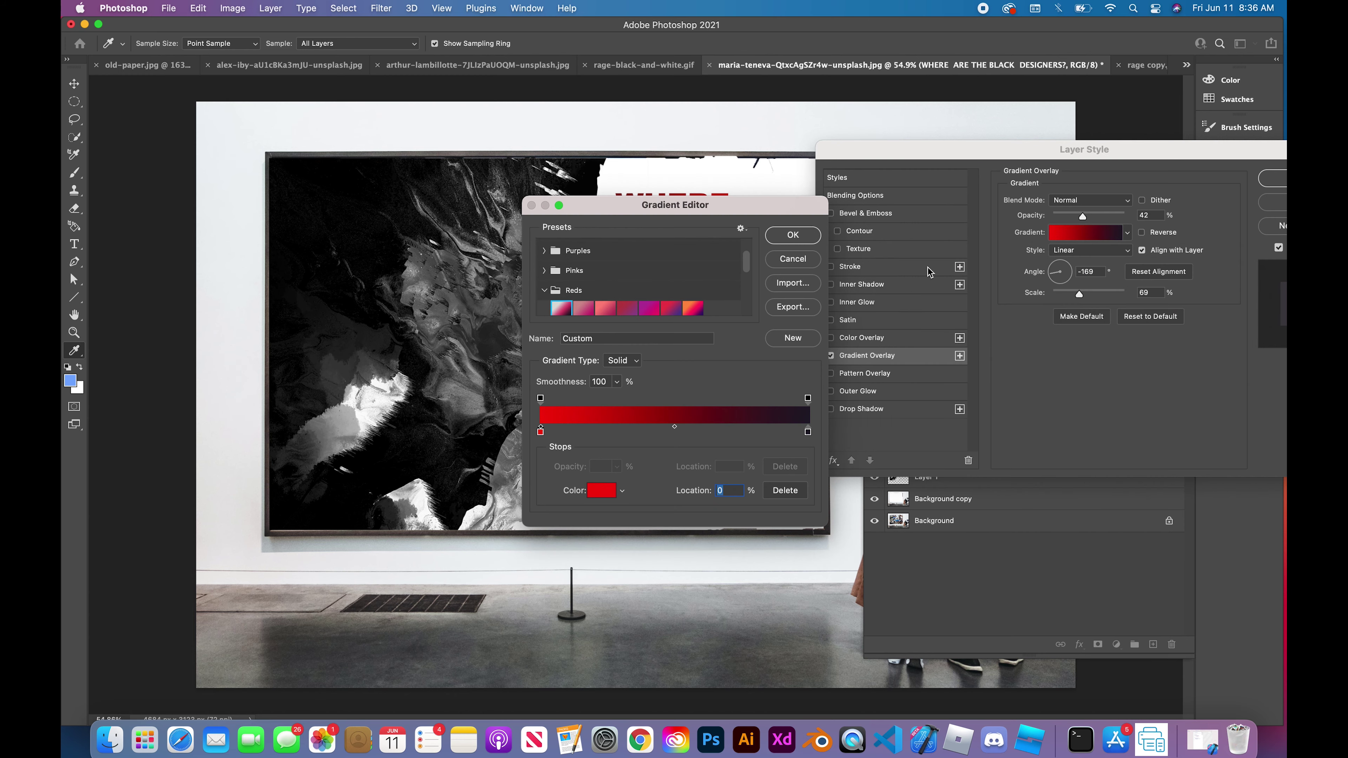
- Reapply the Red_01 preset, move its middle stop to location 0%, recolor it to f20a4d, and accept the gradient
left_click_drag(757, 216, 566, 259)
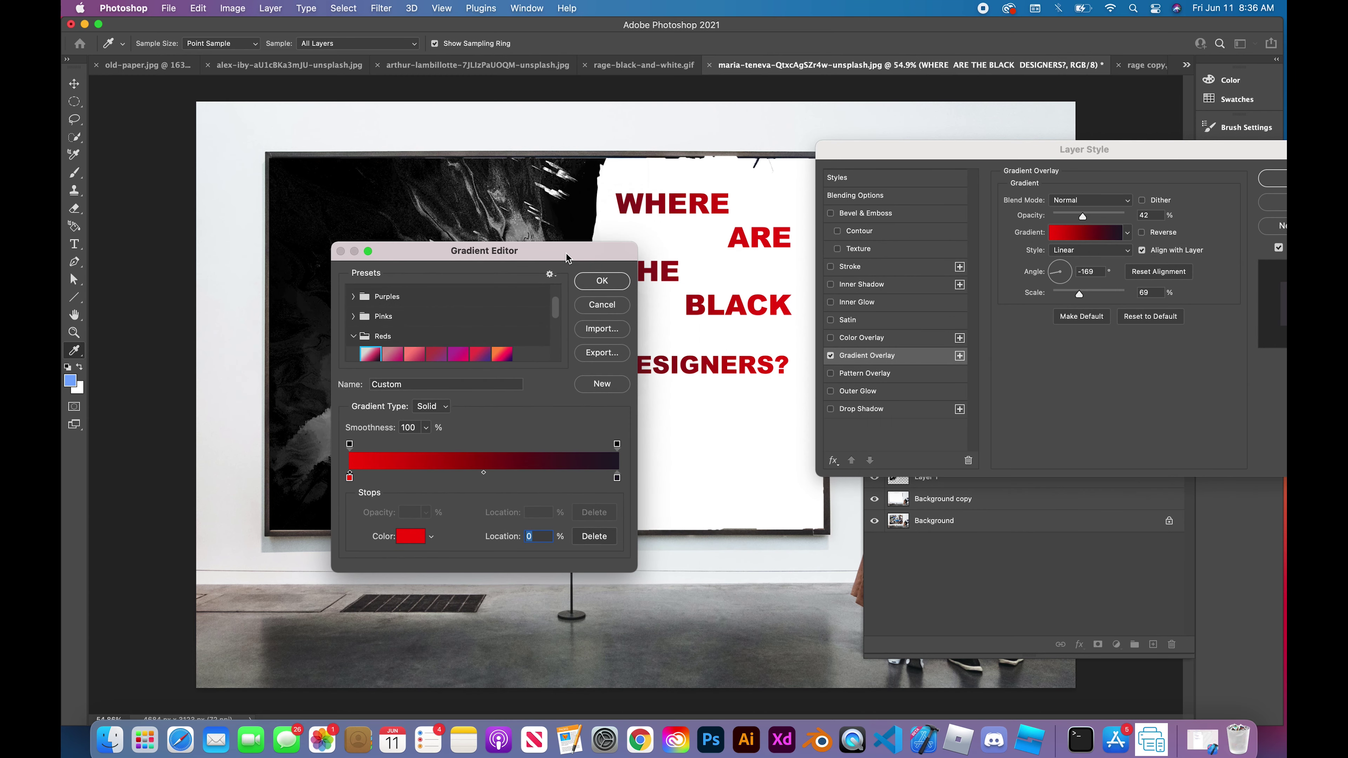
left_click(402, 352)
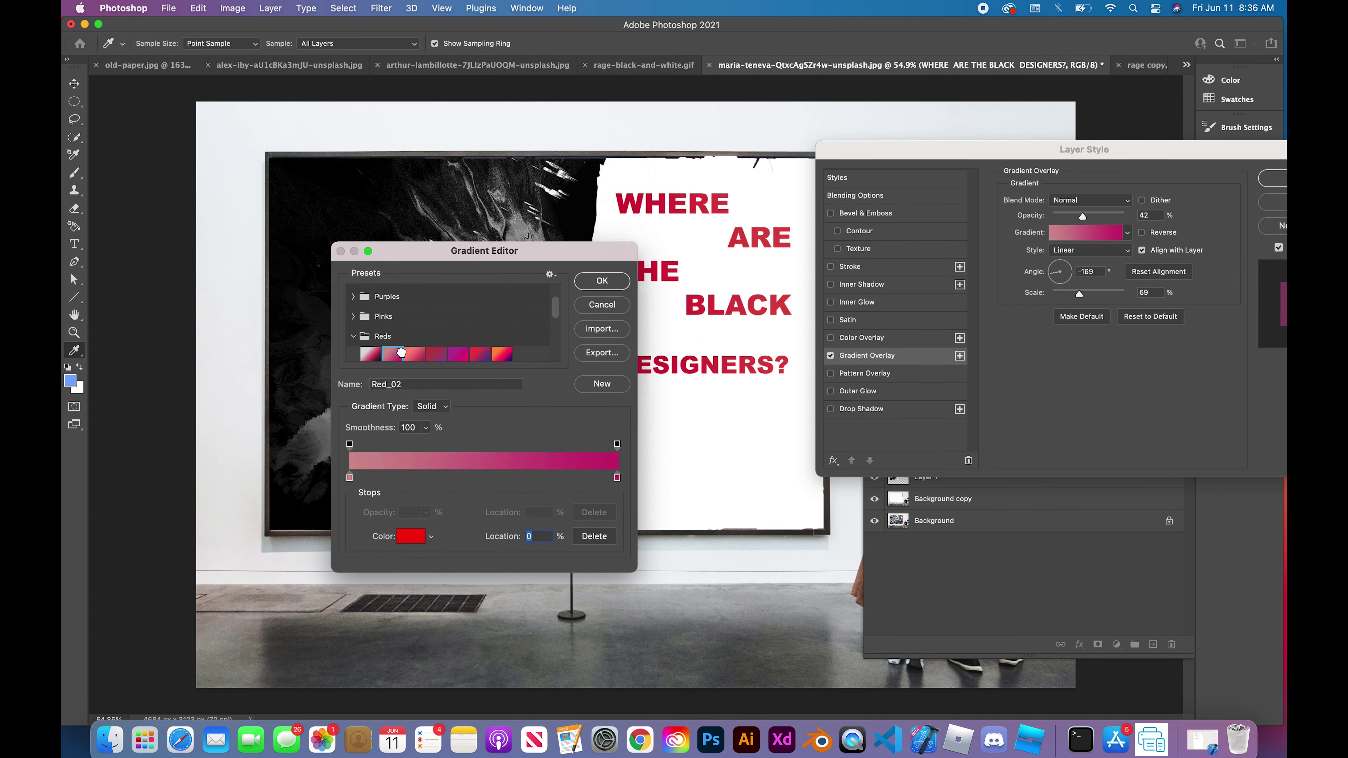
left_click(371, 354)
left_click_drag(484, 477, 349, 477)
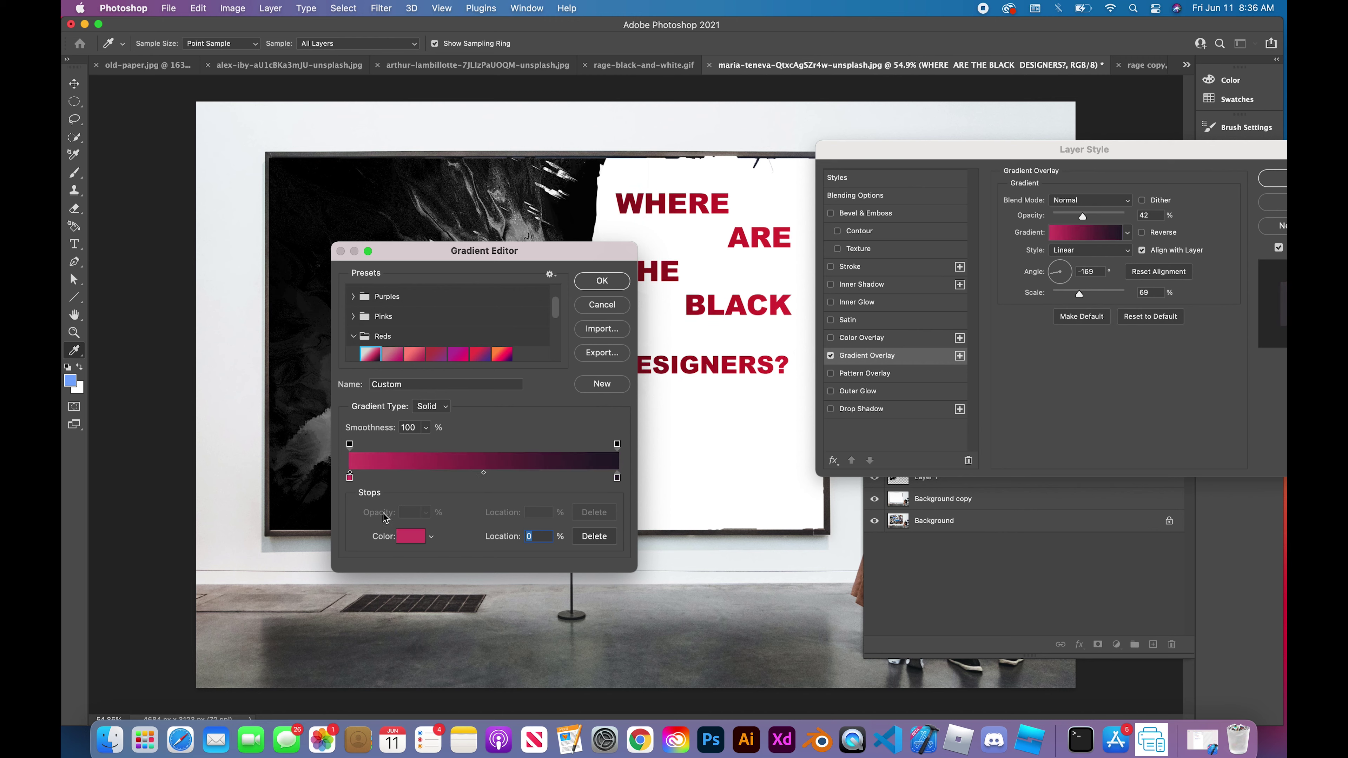
left_click(411, 536)
left_click(1051, 307)
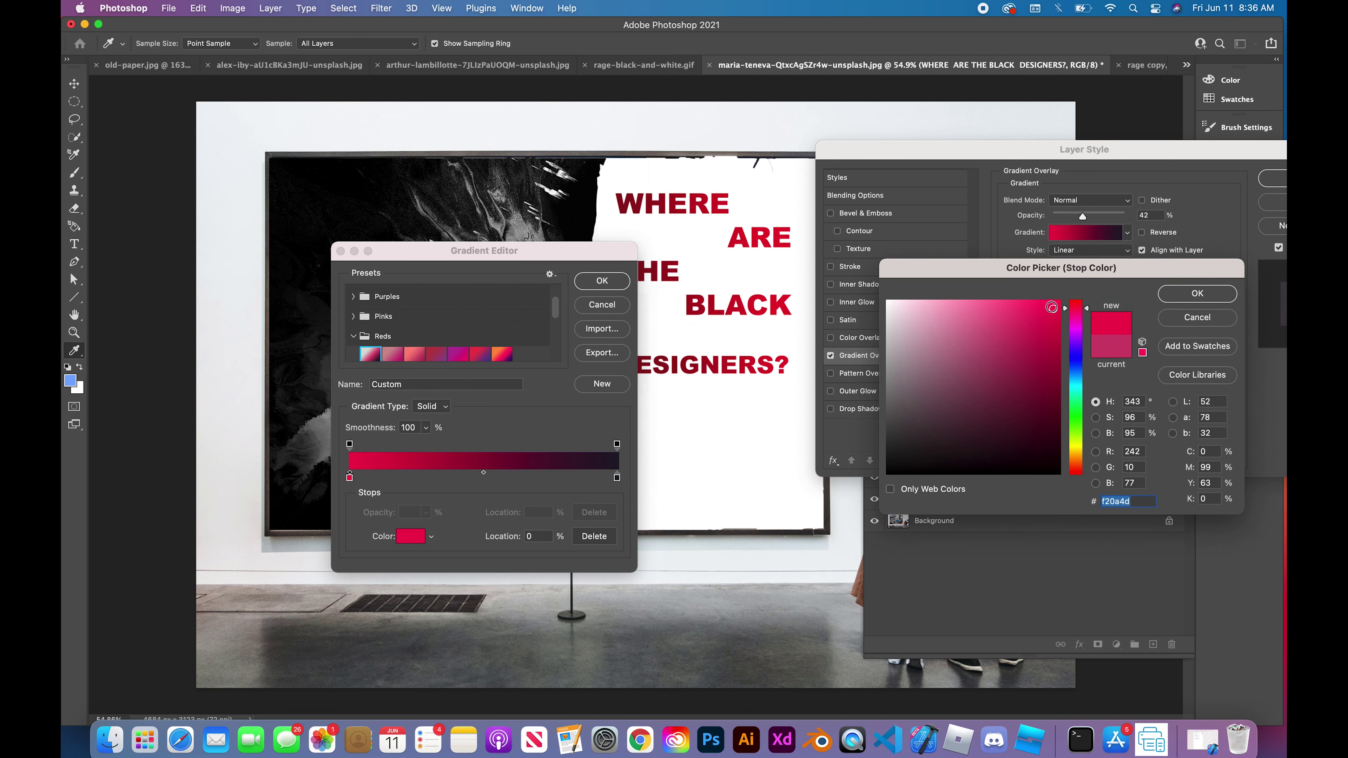
left_click(1210, 291)
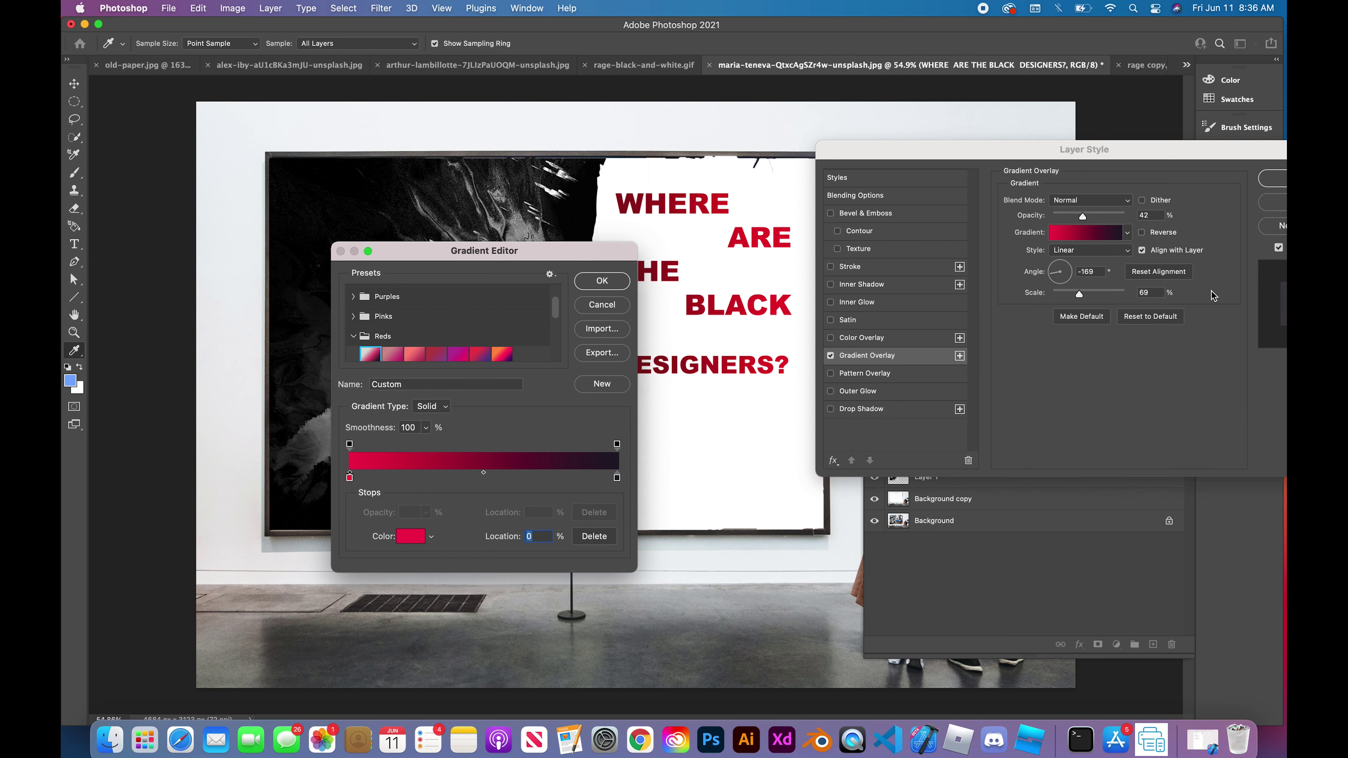
key("Return")
- Set the Gradient Overlay angle to -134°
left_click(1058, 269)
left_click(1058, 285)
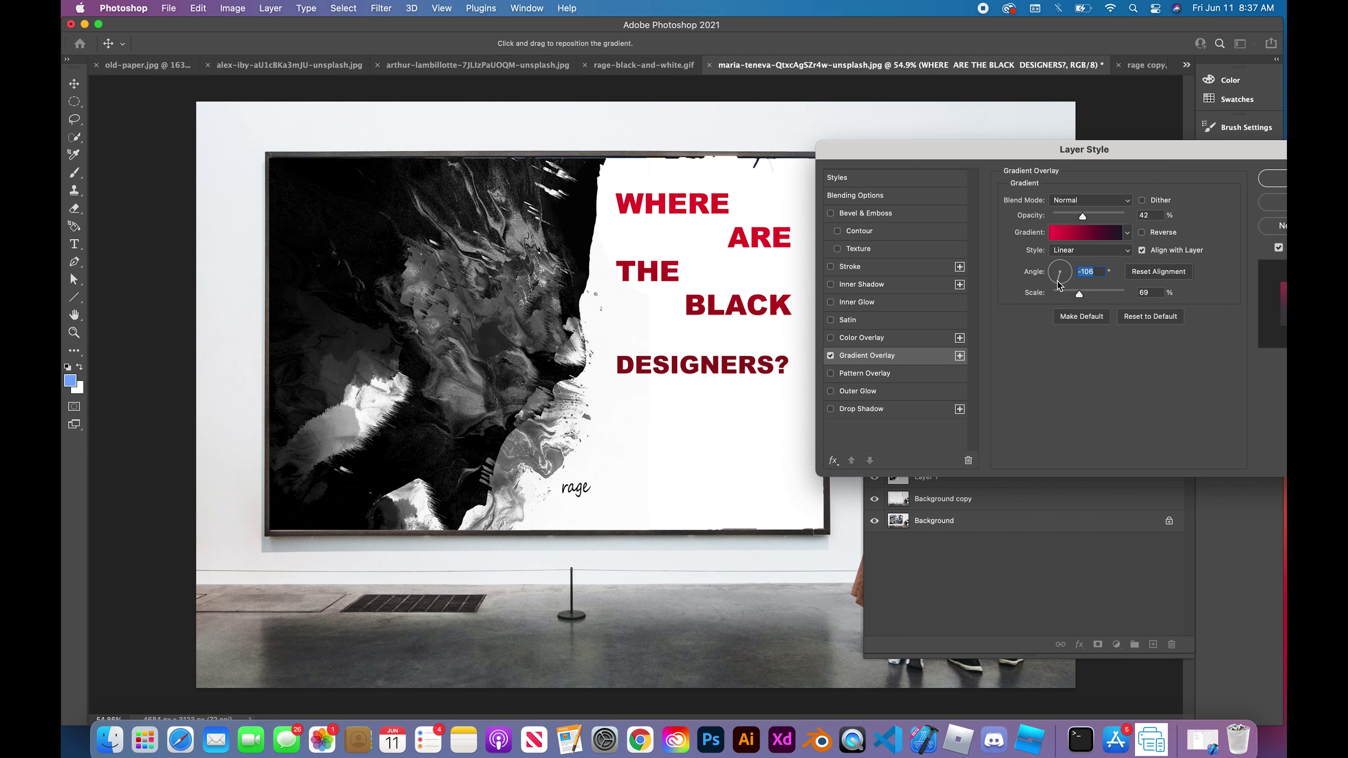
left_click_drag(1058, 285, 1053, 284)
left_click_drag(1062, 152, 1001, 152)
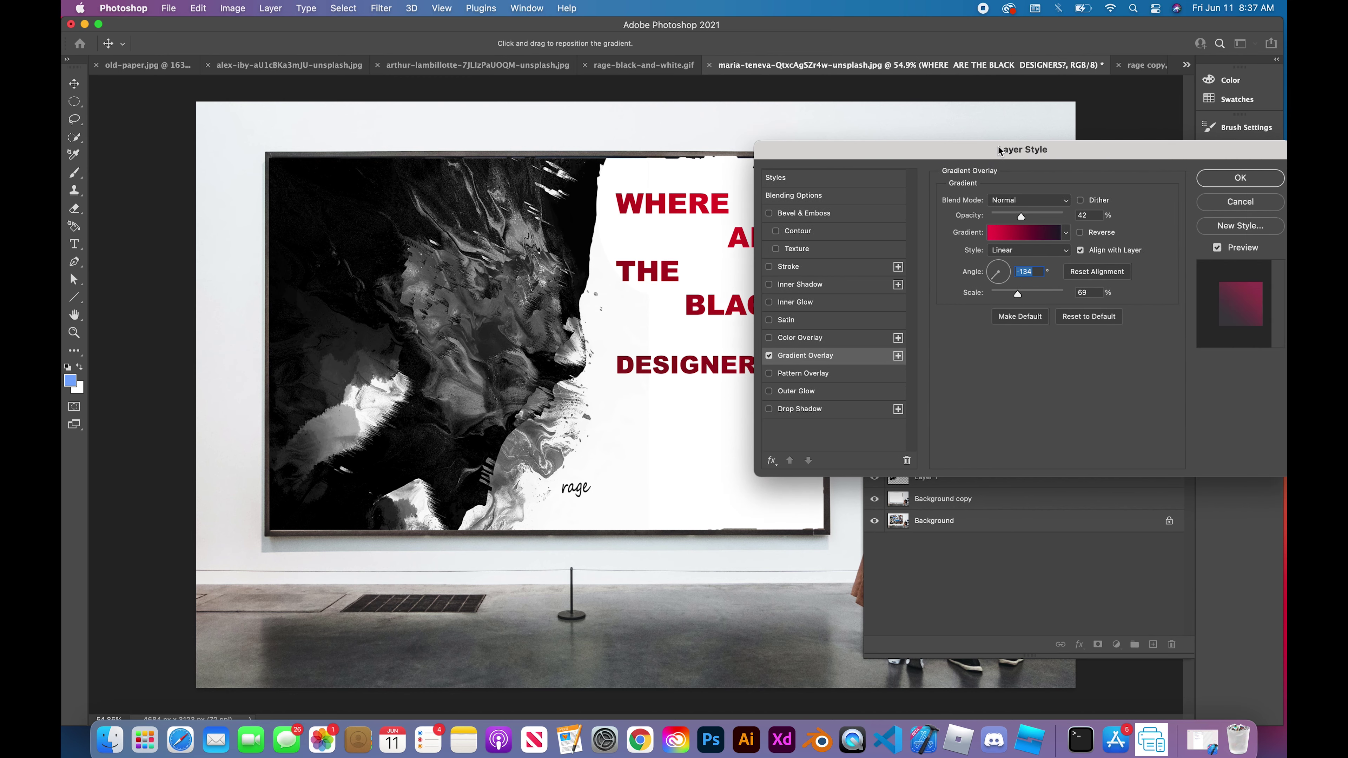
- Enable Bevel & Emboss without Satin and apply the layer style to the text
left_click(770, 213)
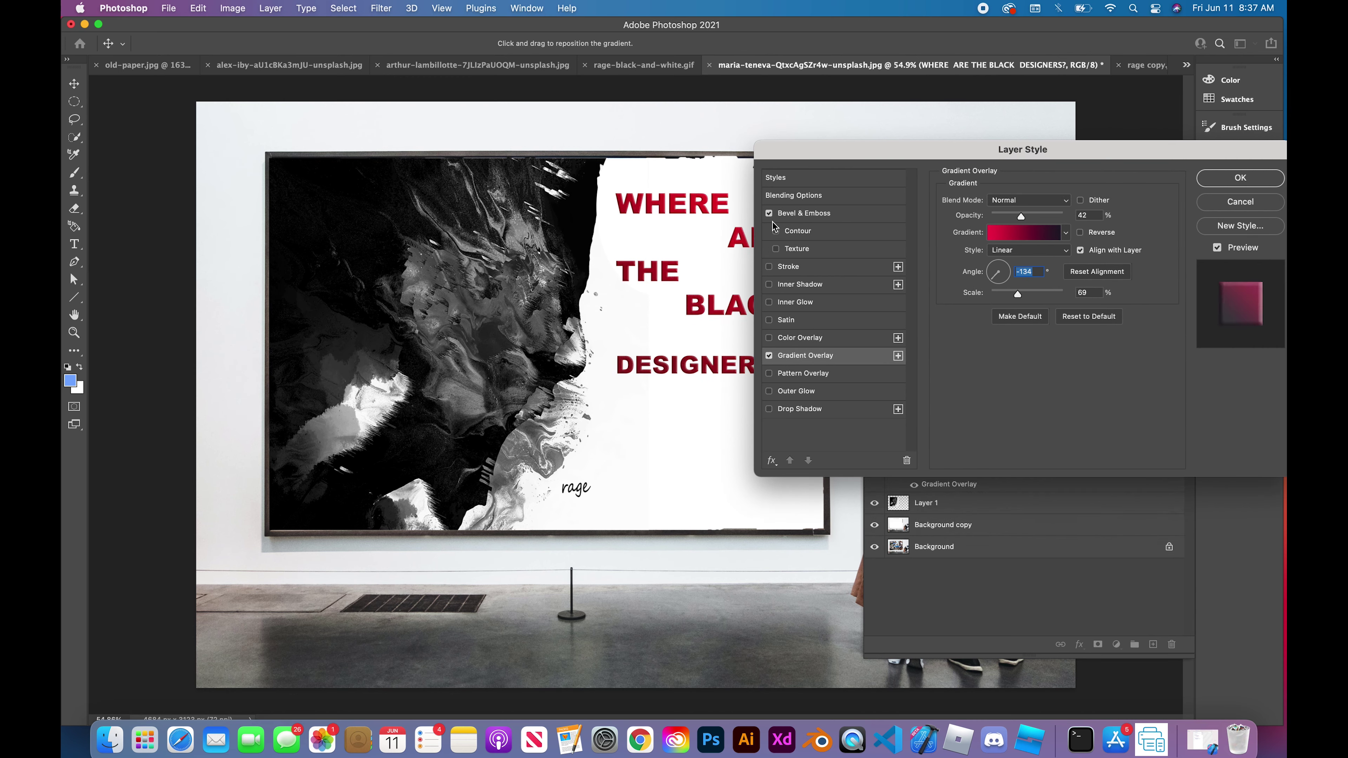
left_click(769, 320)
left_click(770, 321)
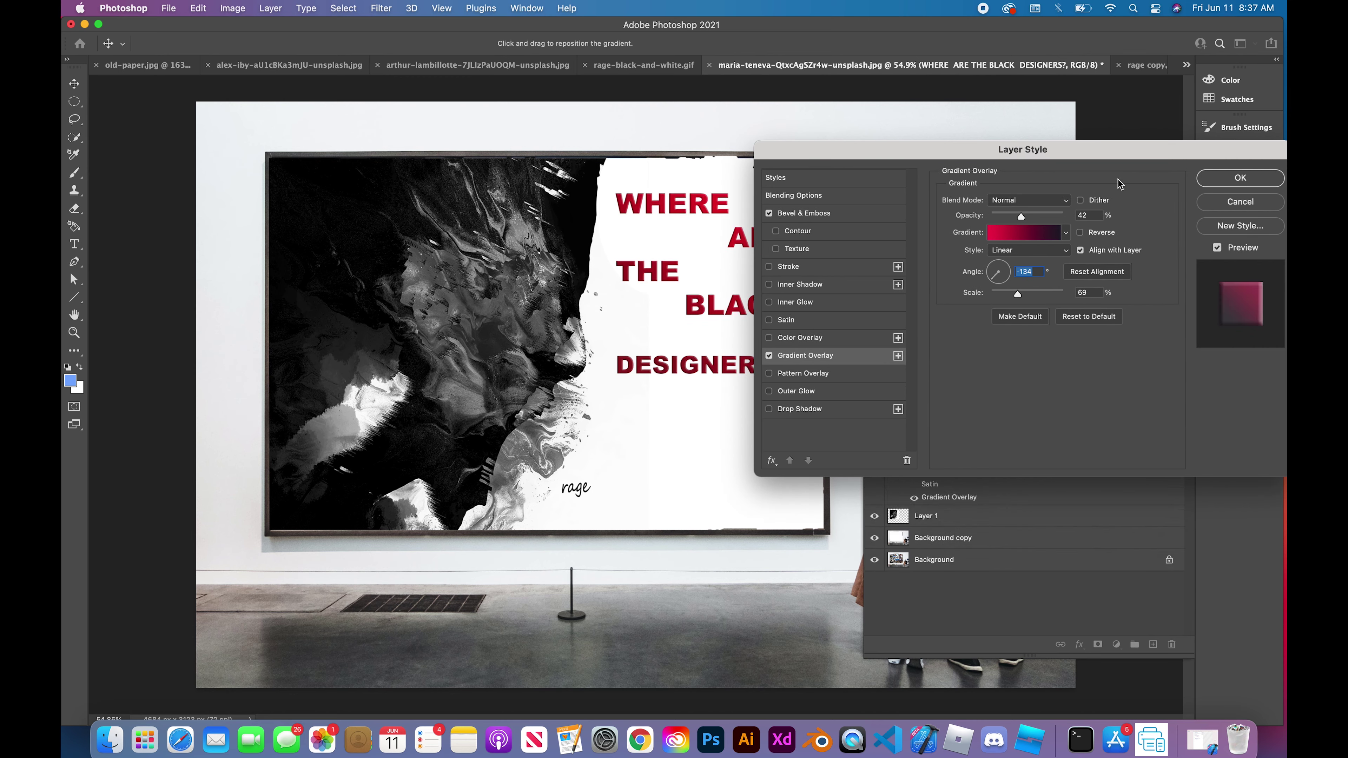
left_click(1216, 181)
- Hide the Bevel & Emboss effect on the text layer, keeping only the Gradient Overlay active
scroll(881, 326, "up", 2)
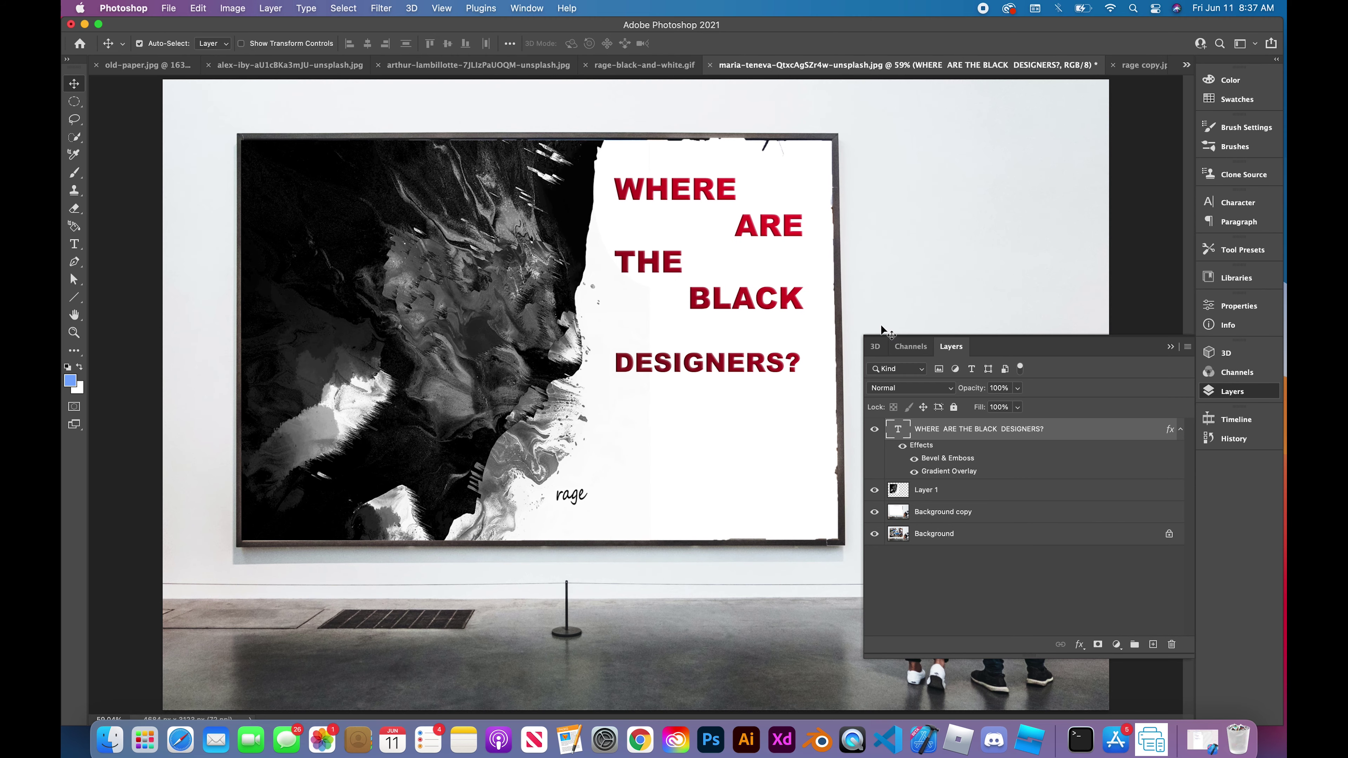
left_click(914, 459)
scroll(636, 393, "up", 1)
- Try the Twirl distortion filter on the text layer, converting it to a smart object
left_click(381, 9)
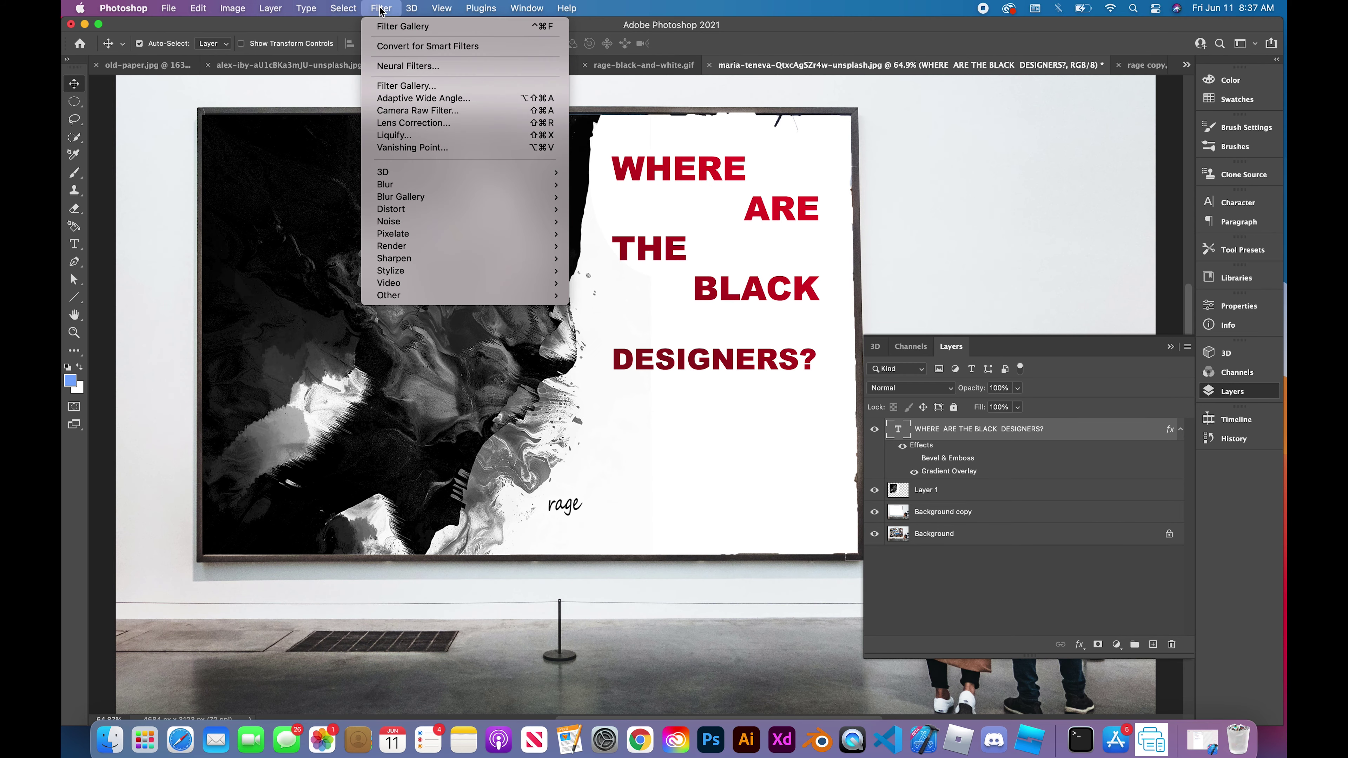
mouse_move(417, 209)
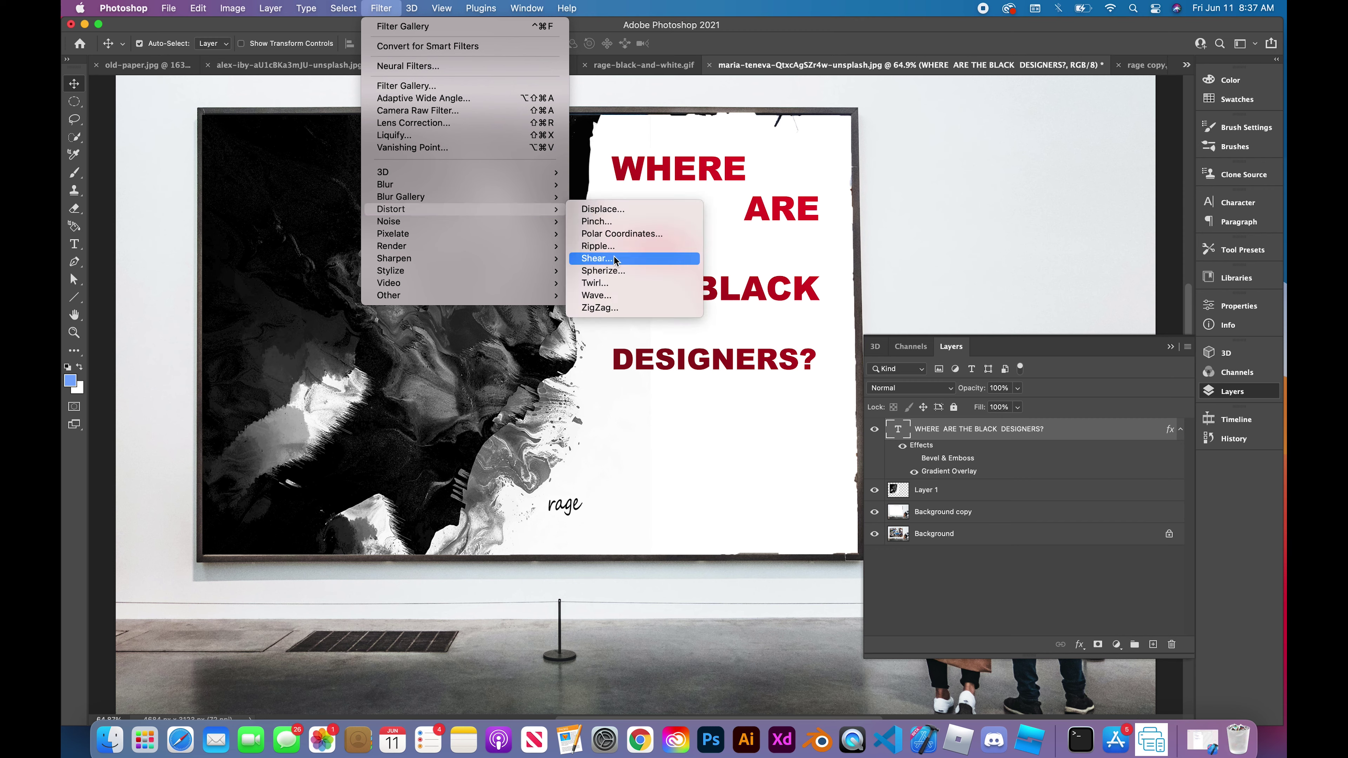
left_click(611, 283)
left_click(636, 281)
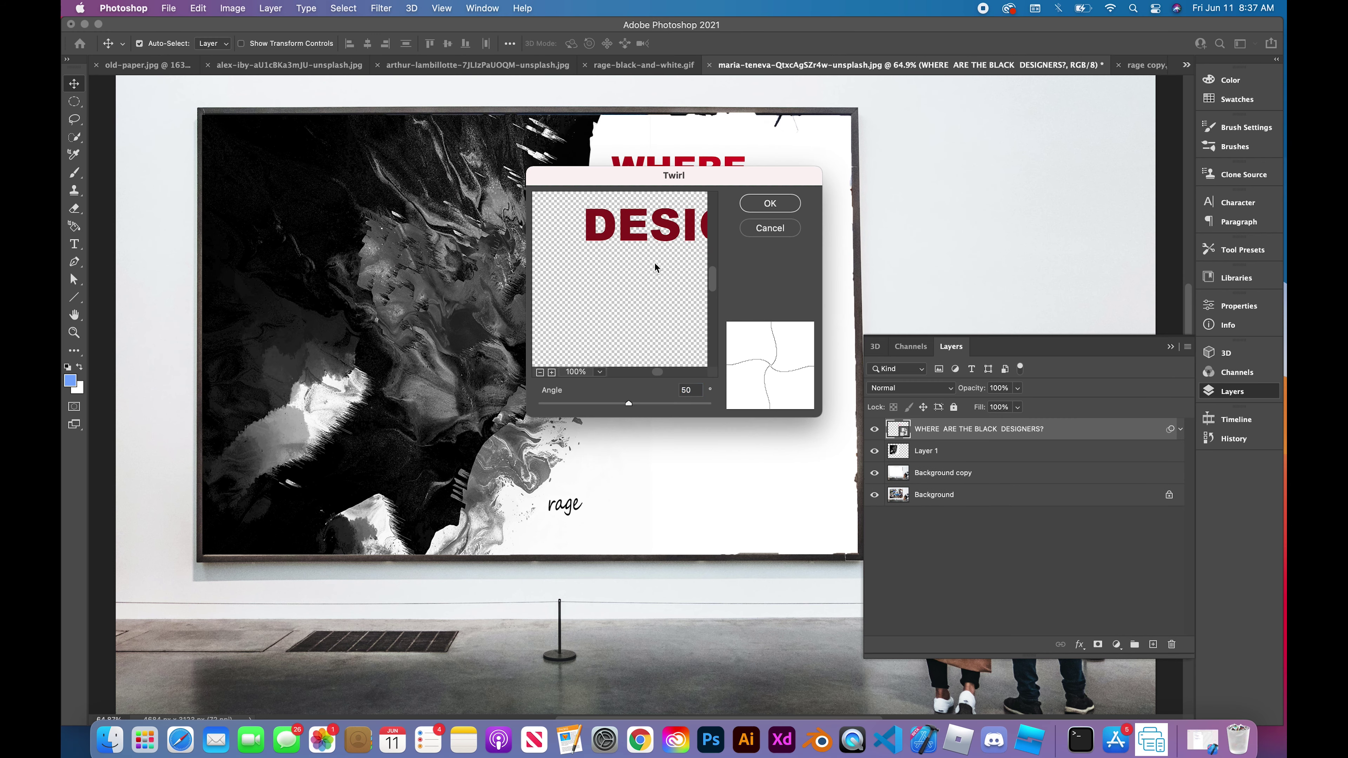
left_click(541, 373)
left_click(541, 372)
left_click(541, 373)
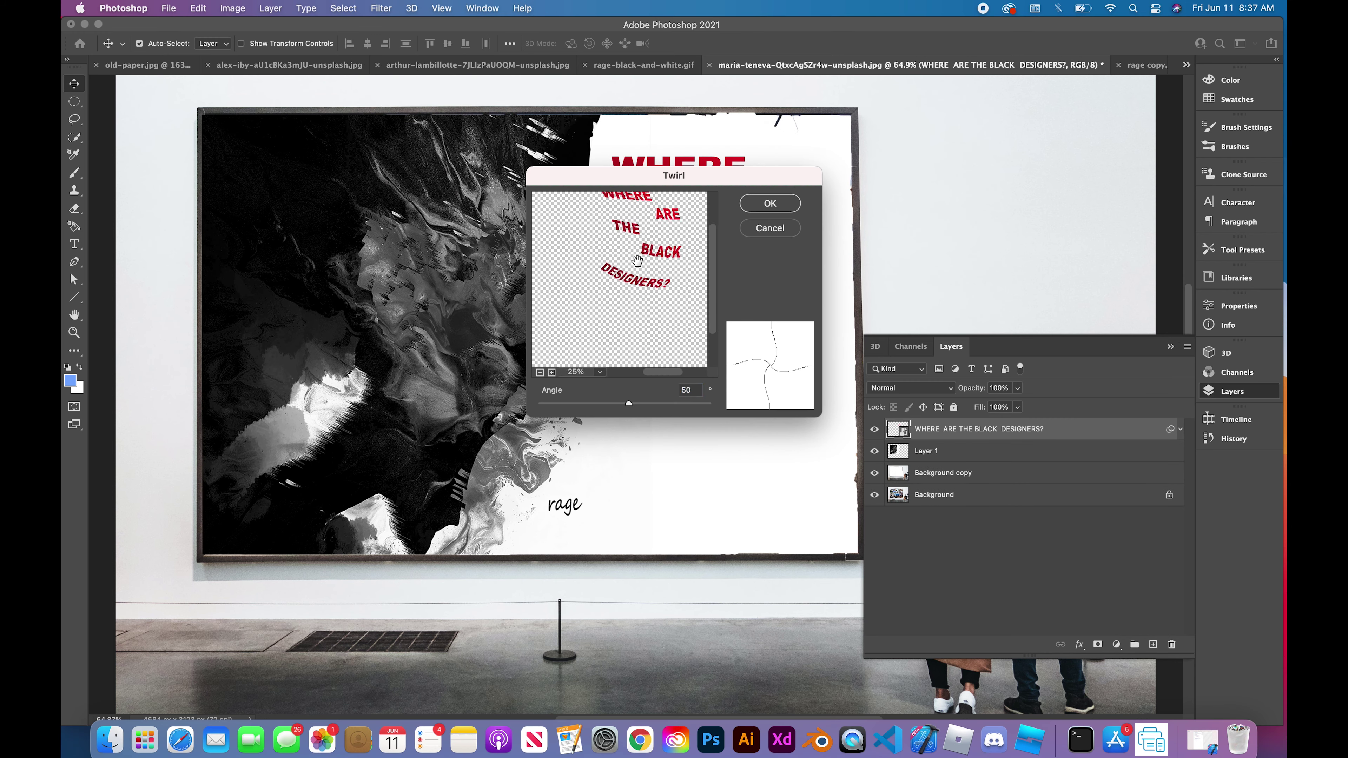
left_click(770, 227)
- Try the Spherize distortion filter on the text layer as a smart object with the amount at -29%
left_click(381, 8)
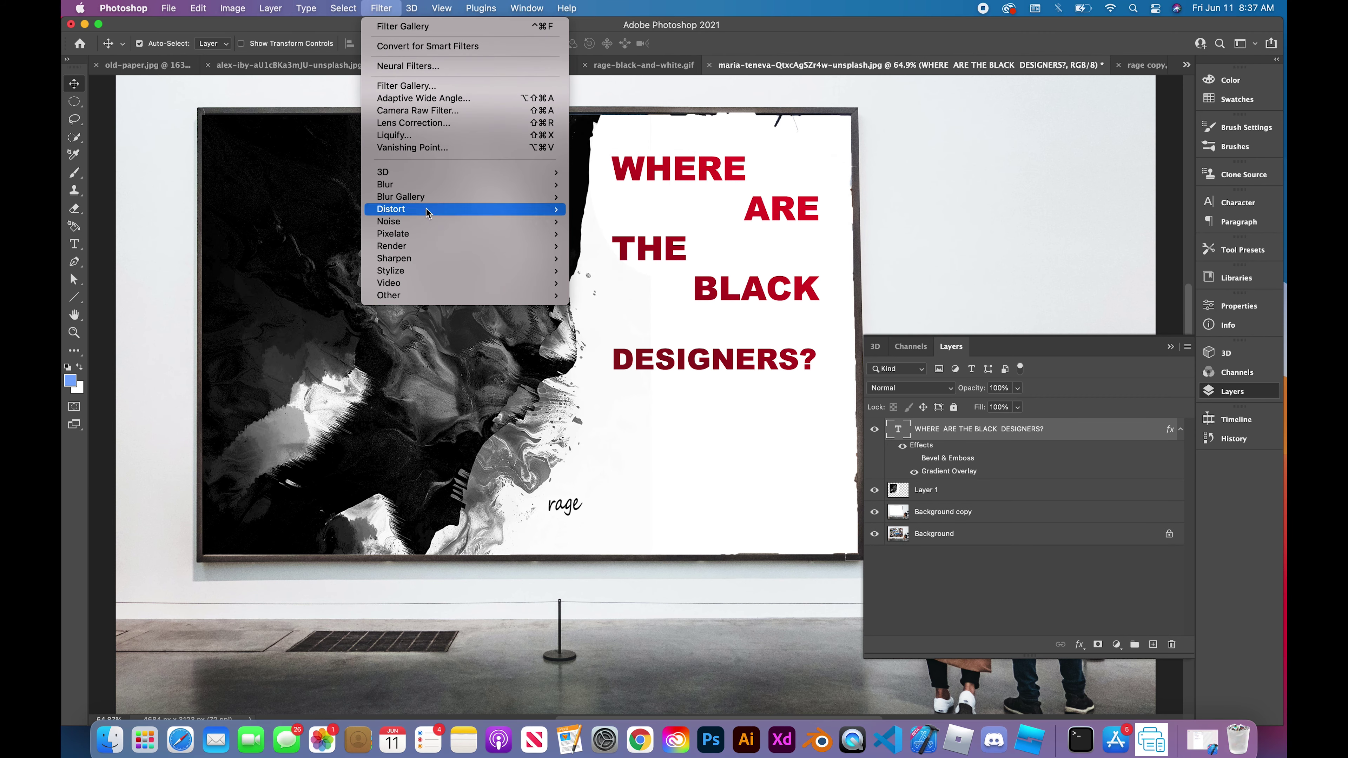
mouse_move(429, 209)
left_click(616, 282)
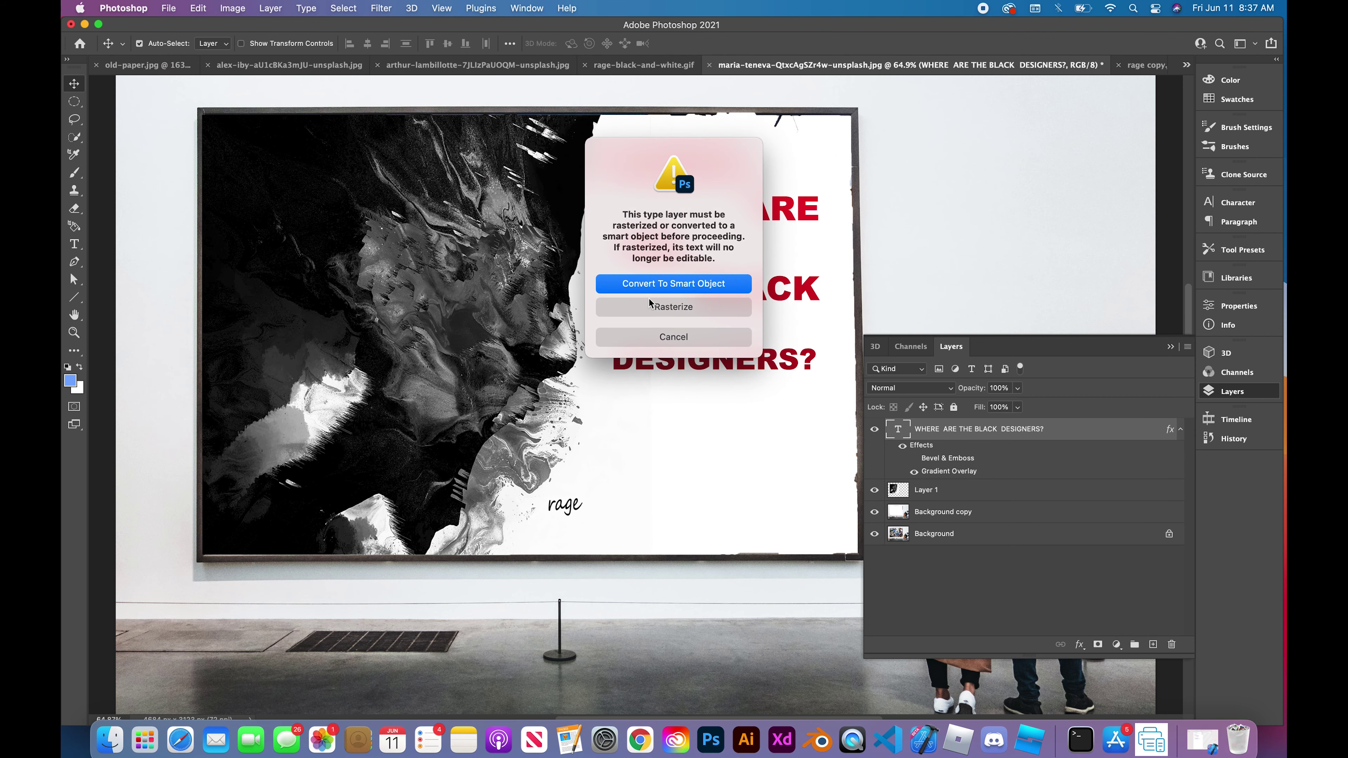
left_click(653, 287)
left_click(541, 363)
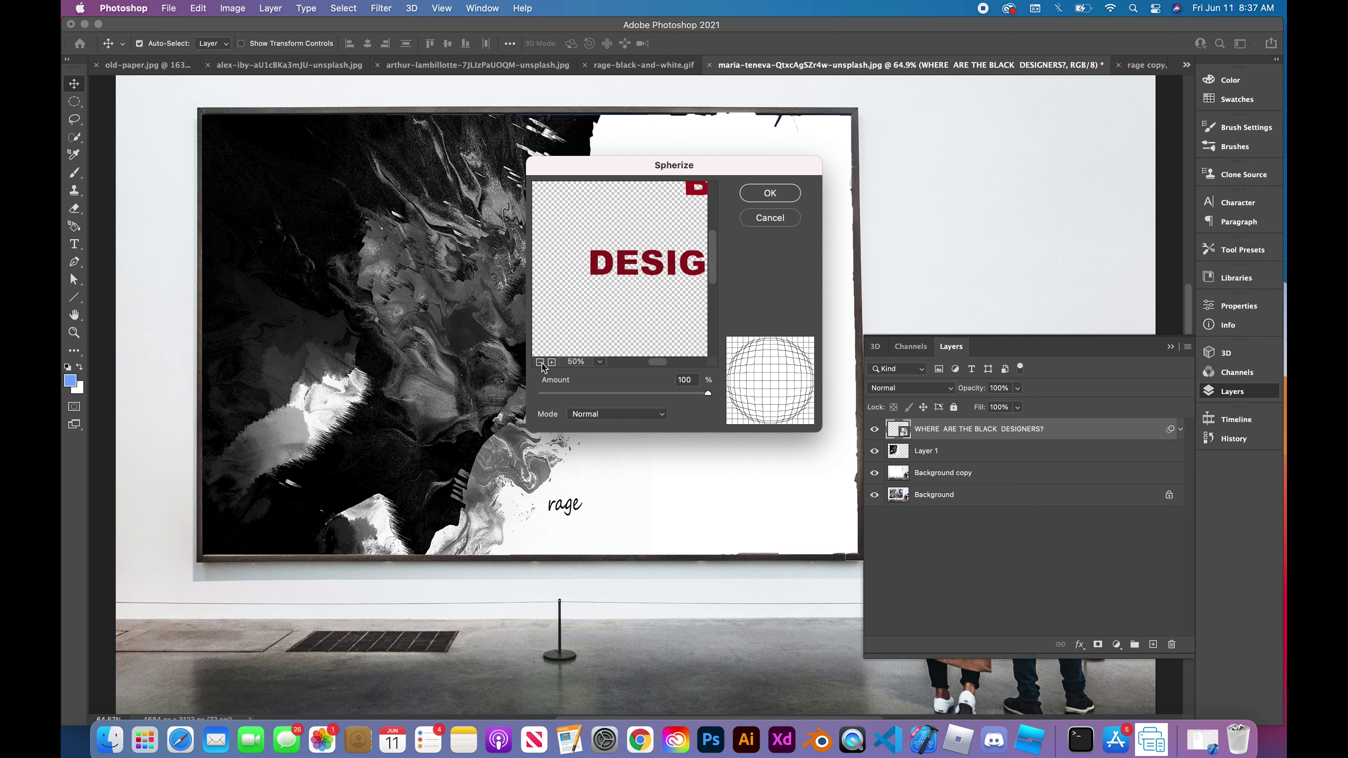
left_click(541, 363)
left_click_drag(672, 392, 600, 392)
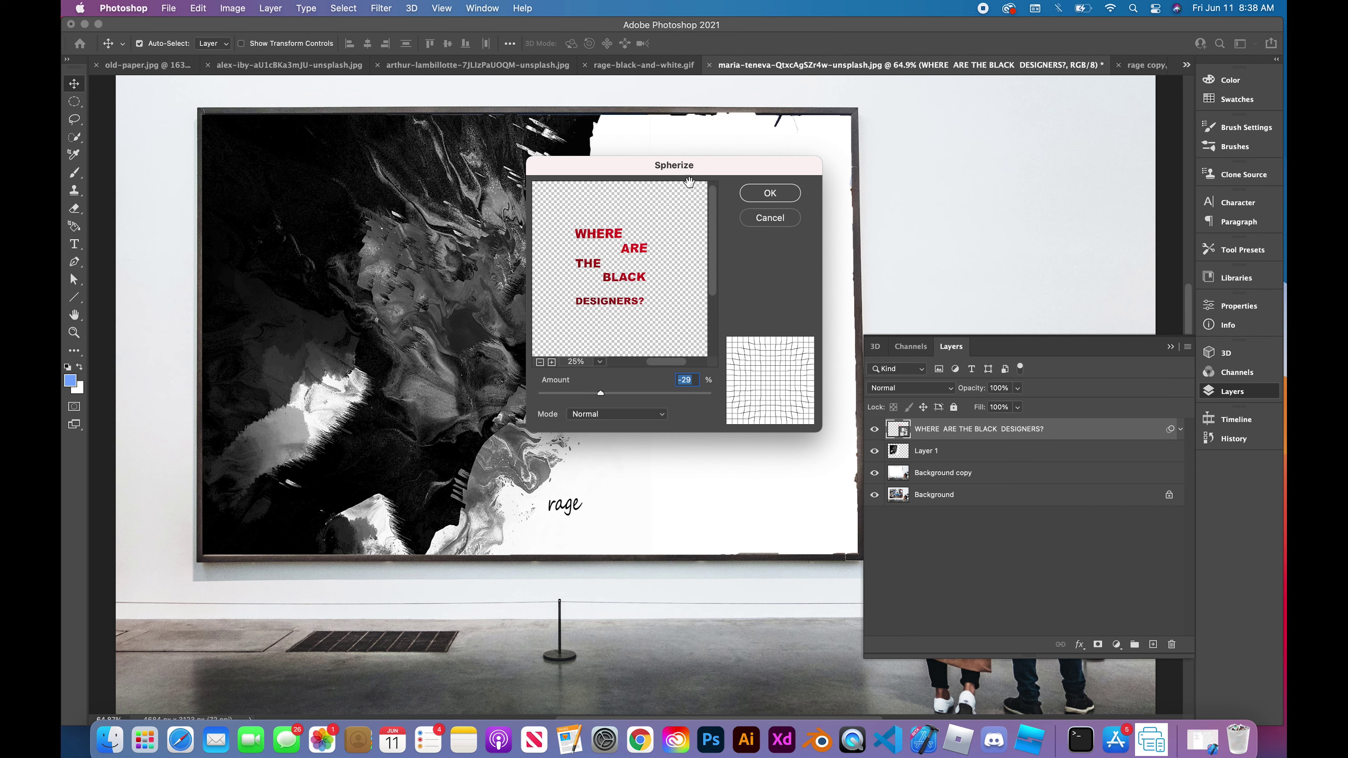
left_click(770, 217)
- Try the Wave distortion filter on the text layer with a randomized pattern, Triangle type and more generators
left_click(381, 8)
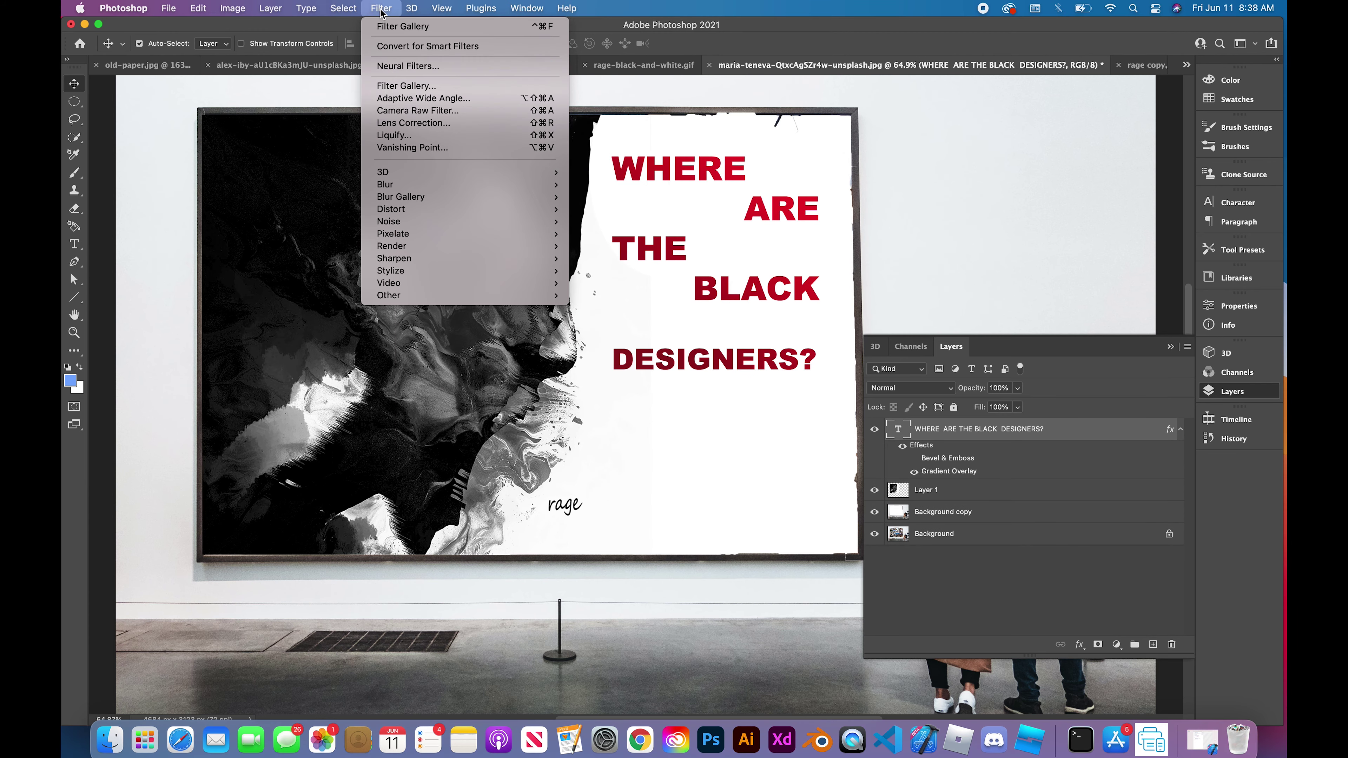
mouse_move(411, 209)
left_click(622, 296)
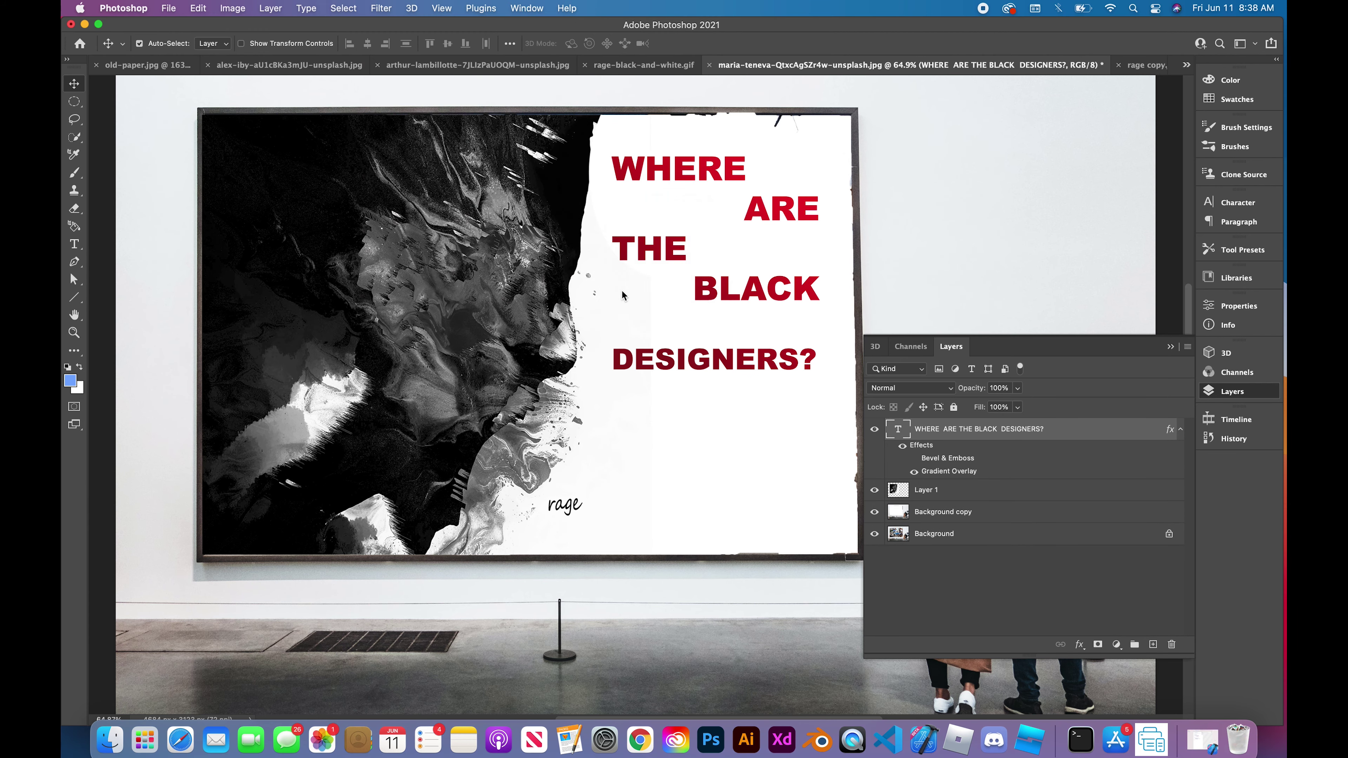
left_click(634, 284)
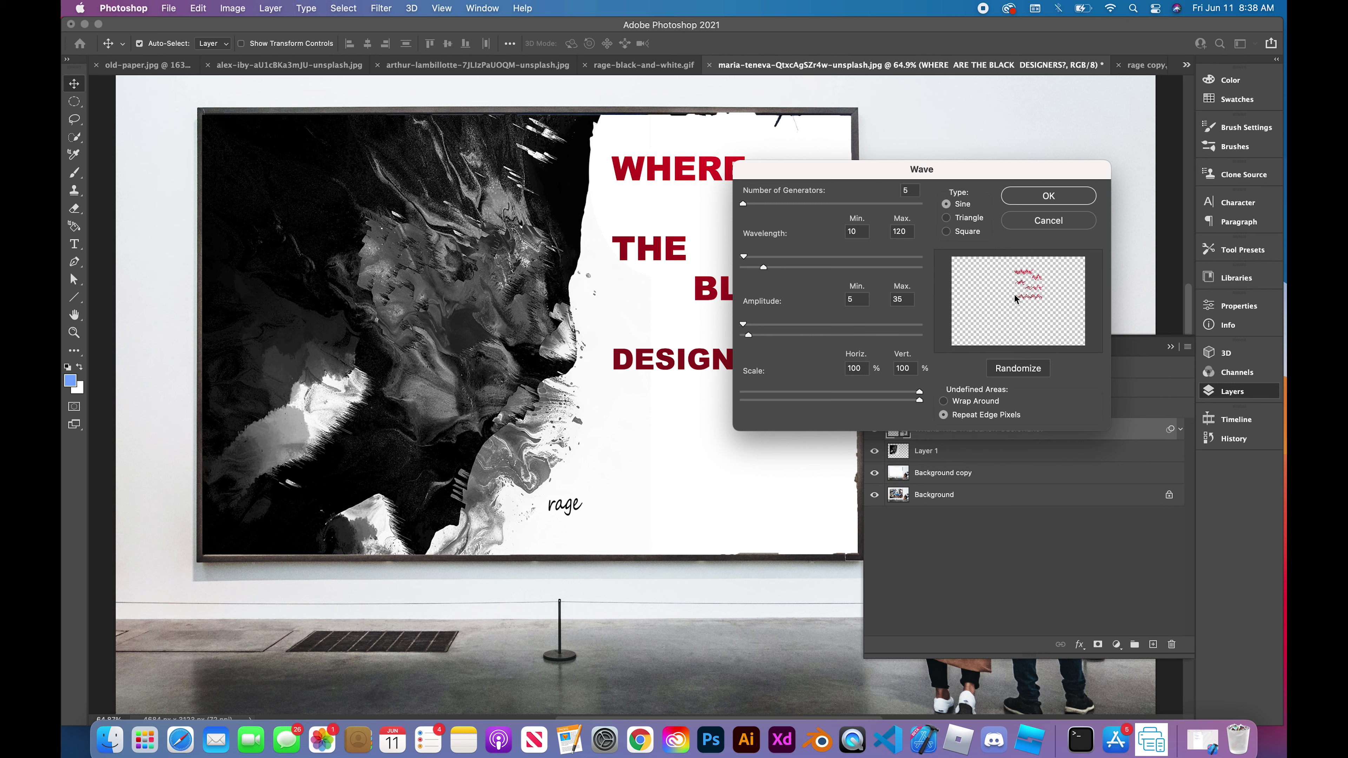
left_click(1018, 370)
mouse_move(744, 324)
left_mouse_down()
mouse_move(758, 325)
mouse_move(741, 325)
left_mouse_up()
left_click(946, 217)
left_click_drag(743, 205, 775, 209)
left_click(1049, 220)
- Try the Wave filter on the text again with a maximum wavelength of 25 and a slightly reduced scale
left_click(393, 8)
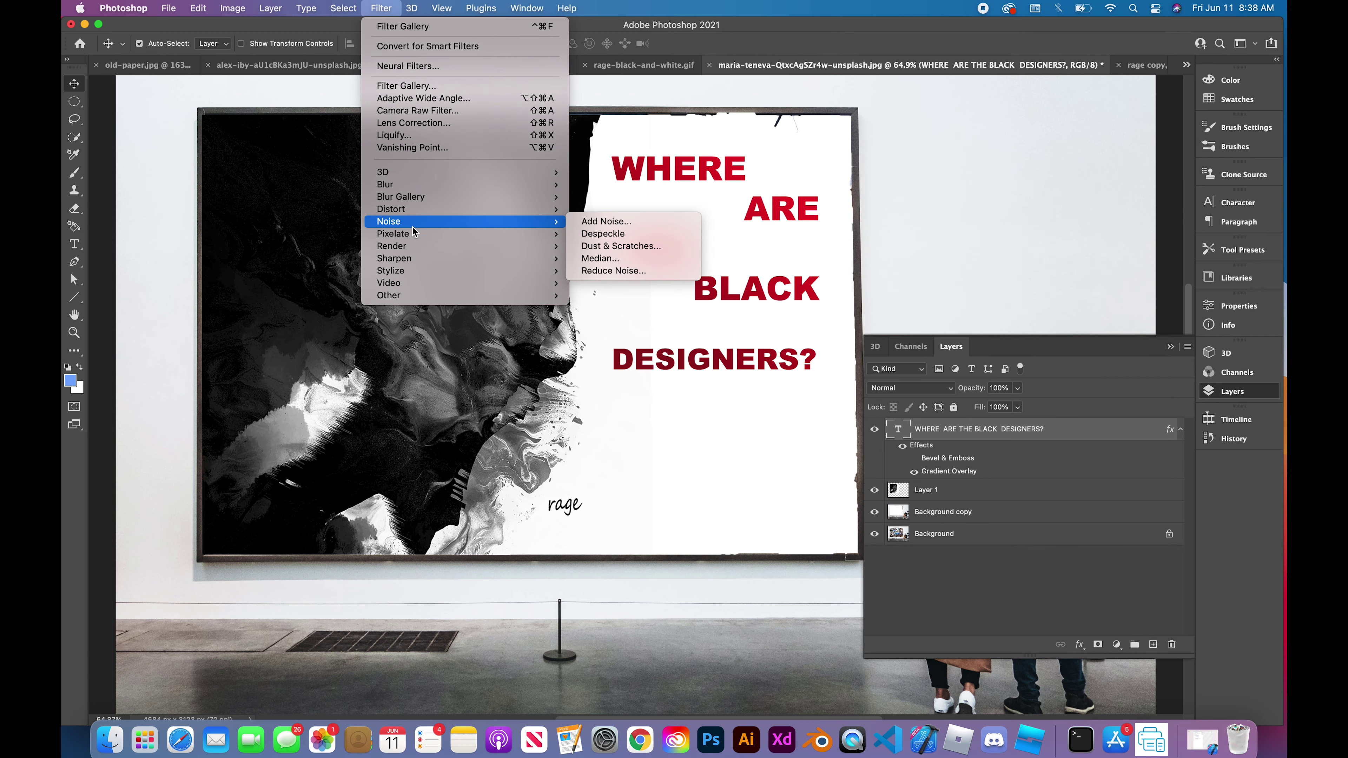
mouse_move(424, 209)
left_click(619, 295)
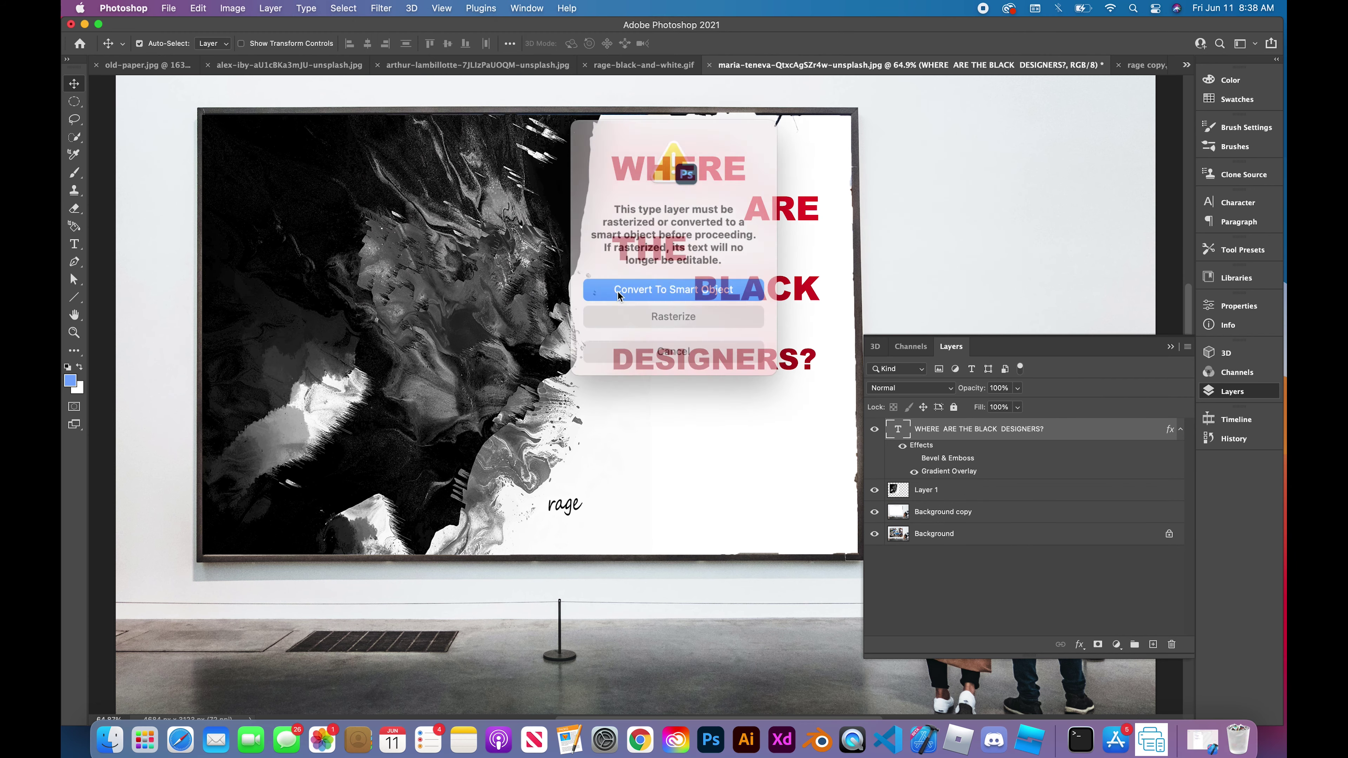
left_click(625, 282)
left_click_drag(767, 271, 756, 271)
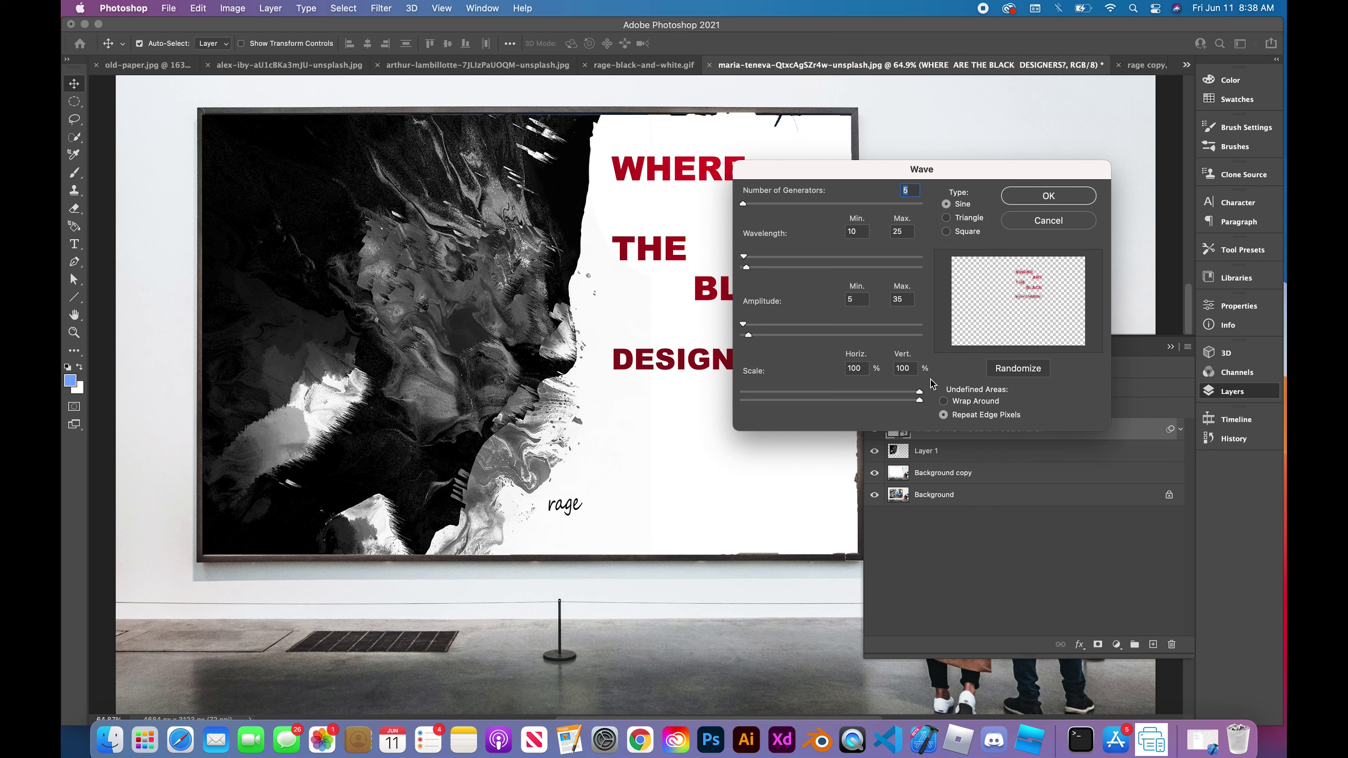
mouse_move(919, 391)
left_mouse_down()
mouse_move(875, 403)
mouse_move(906, 402)
left_mouse_up()
left_click_drag(745, 204, 743, 204)
left_click(1040, 195)
key("super+z")
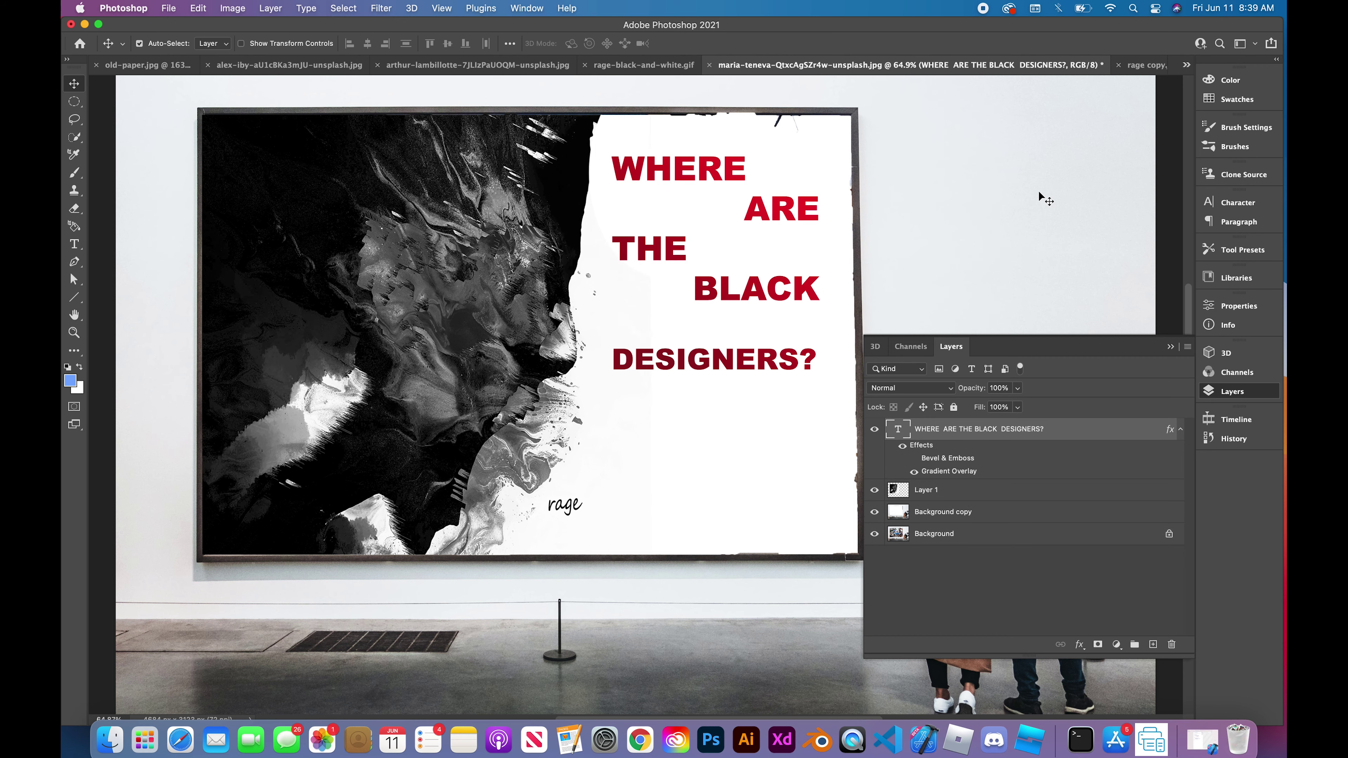
- Convert the text layer to a smart object for the ZigZag filter and set amount 100 and 4 ridges
left_click(378, 8)
mouse_move(478, 208)
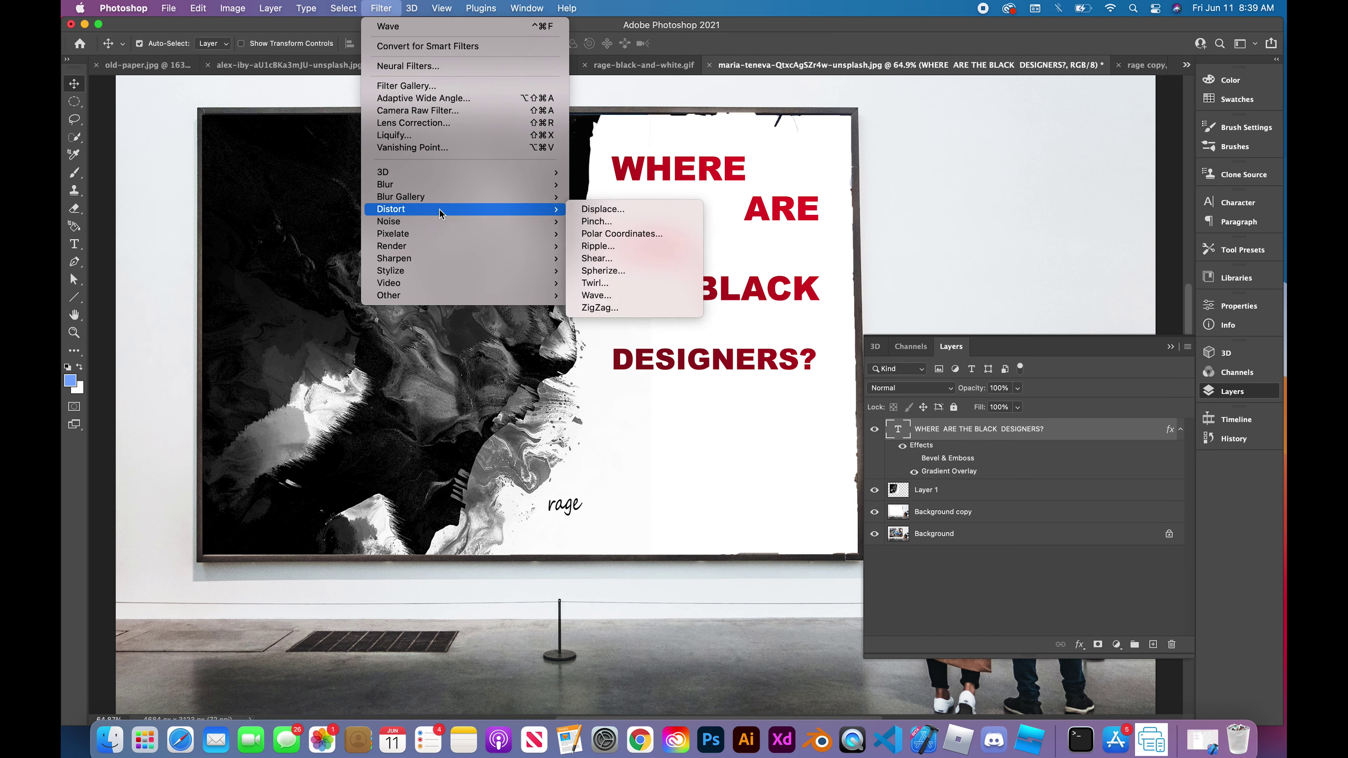
left_click(649, 307)
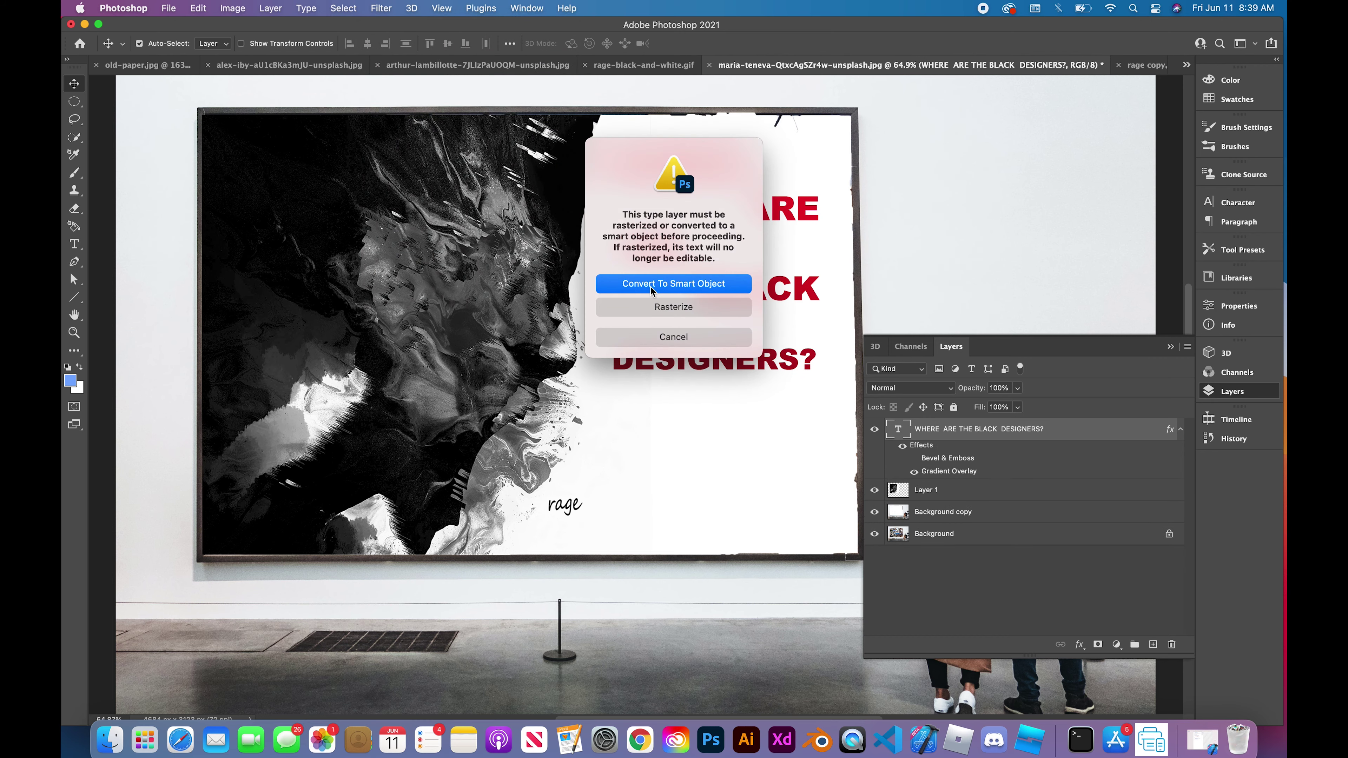
left_click(652, 286)
left_click_drag(854, 300, 772, 384)
left_click(750, 437)
left_click(751, 437)
left_click_drag(856, 471, 920, 468)
mouse_move(797, 504)
left_mouse_down()
mouse_move(894, 505)
mouse_move(788, 513)
left_mouse_up()
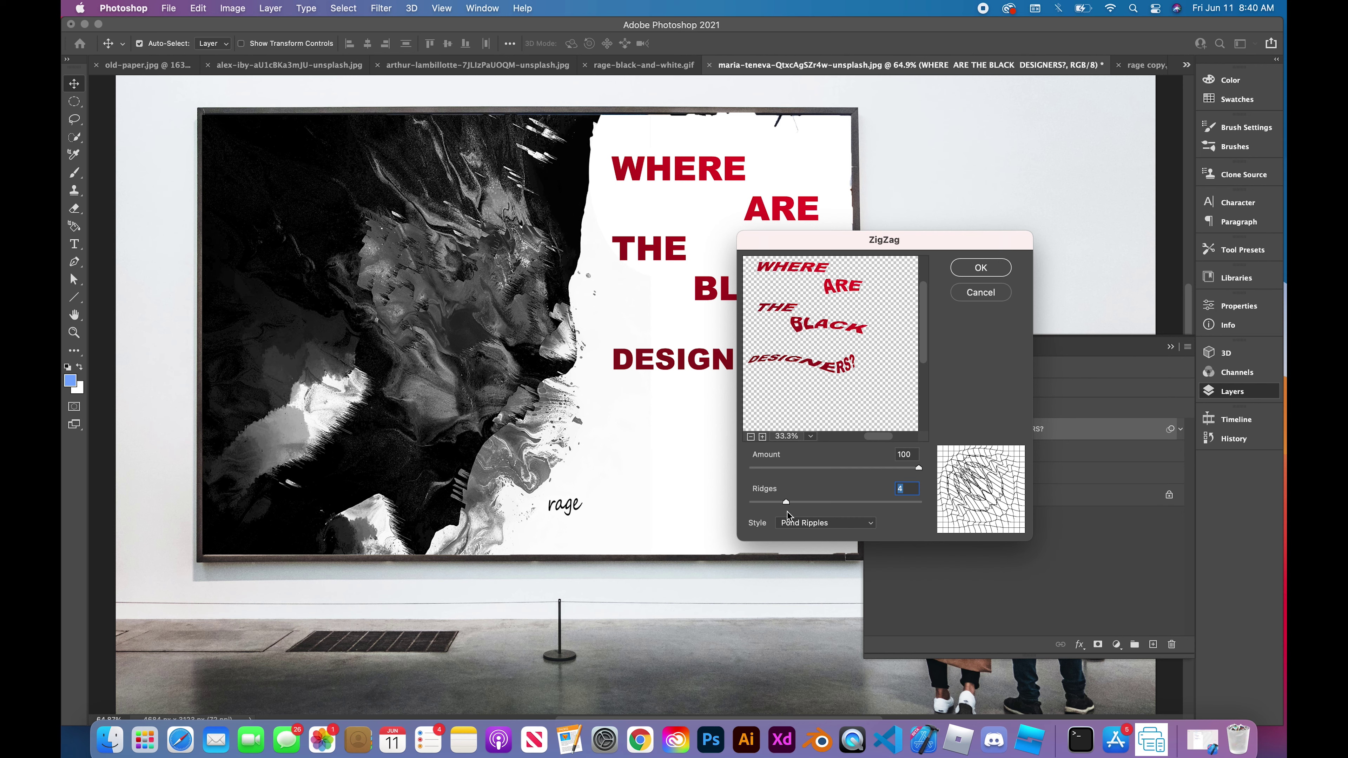
- Compare the ZigZag styles and apply the filter with the Pond Ripples style and amount -88
left_click(810, 523)
left_click(822, 510)
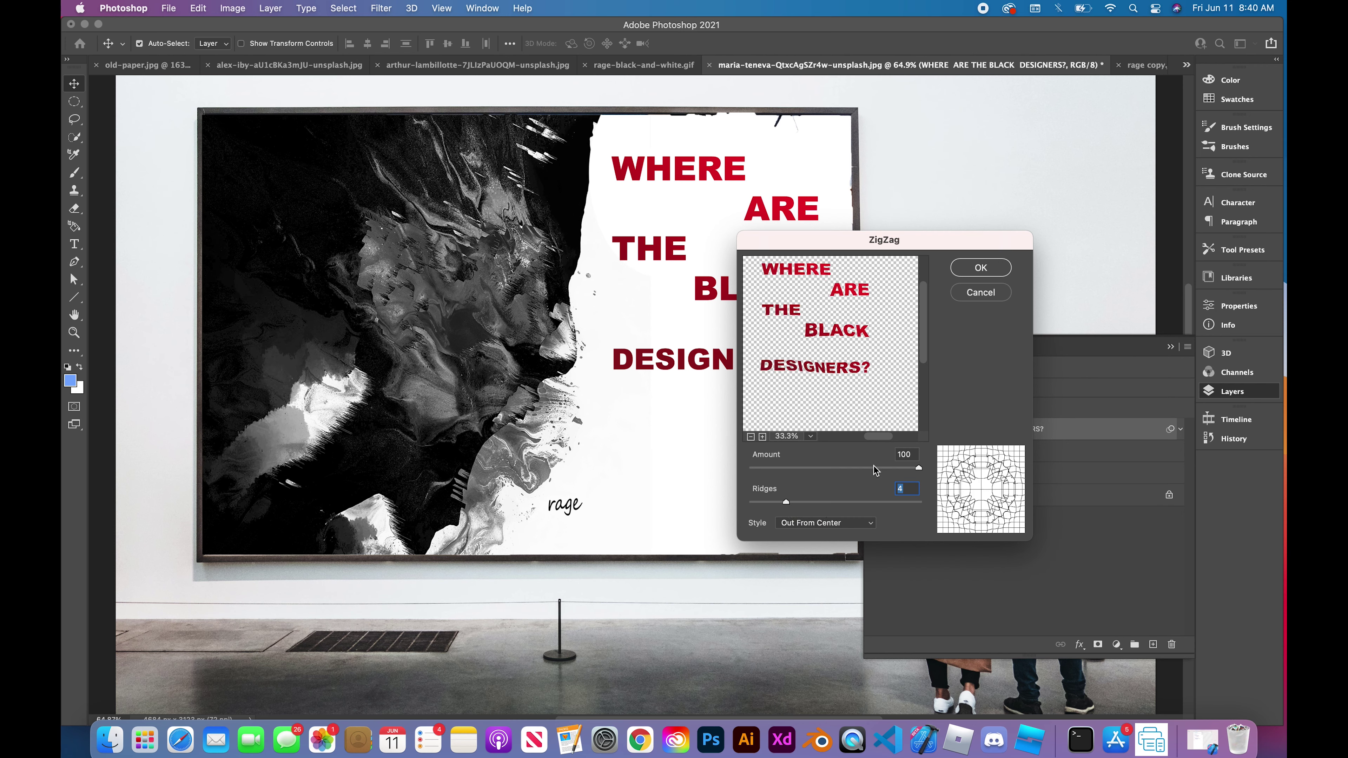
left_click_drag(919, 469, 763, 472)
left_click(817, 523)
left_click(809, 513)
left_click(803, 522)
left_click(807, 555)
left_click(802, 501)
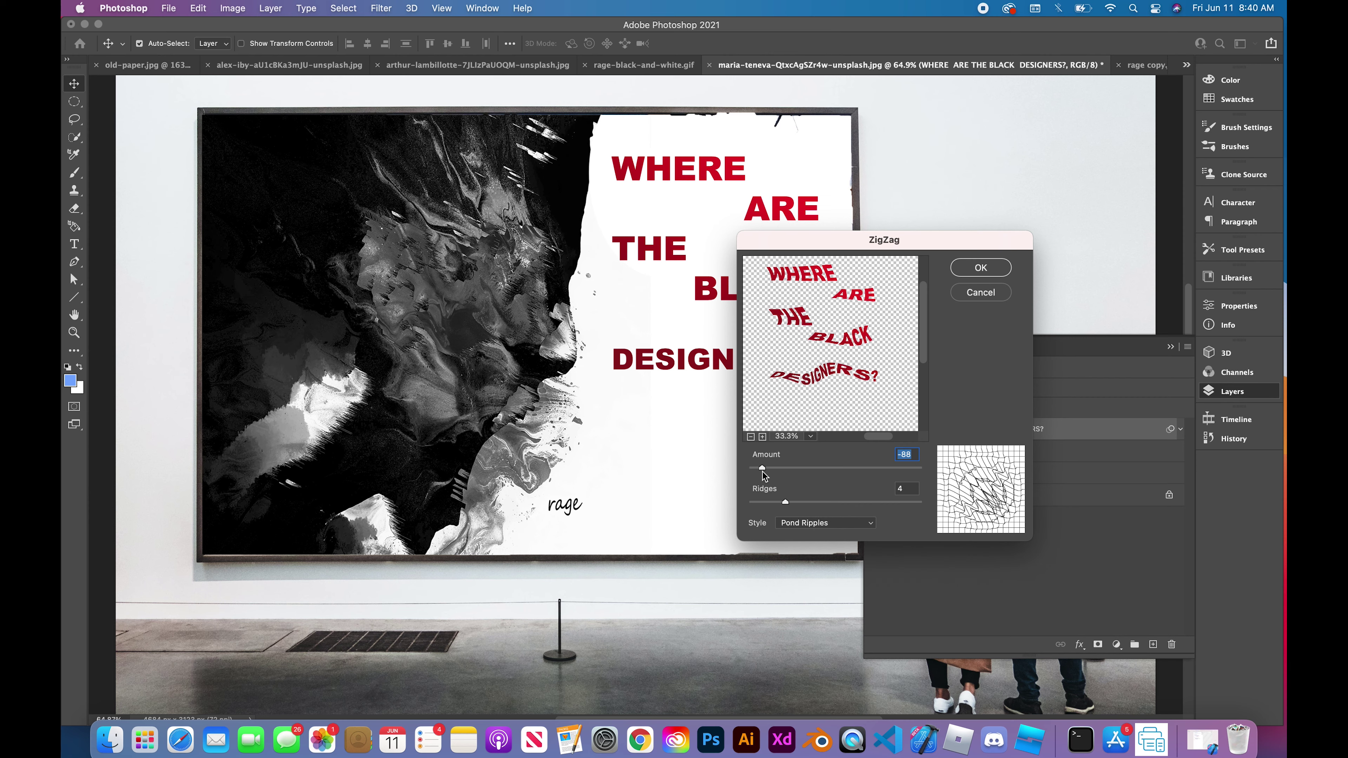
left_click(980, 269)
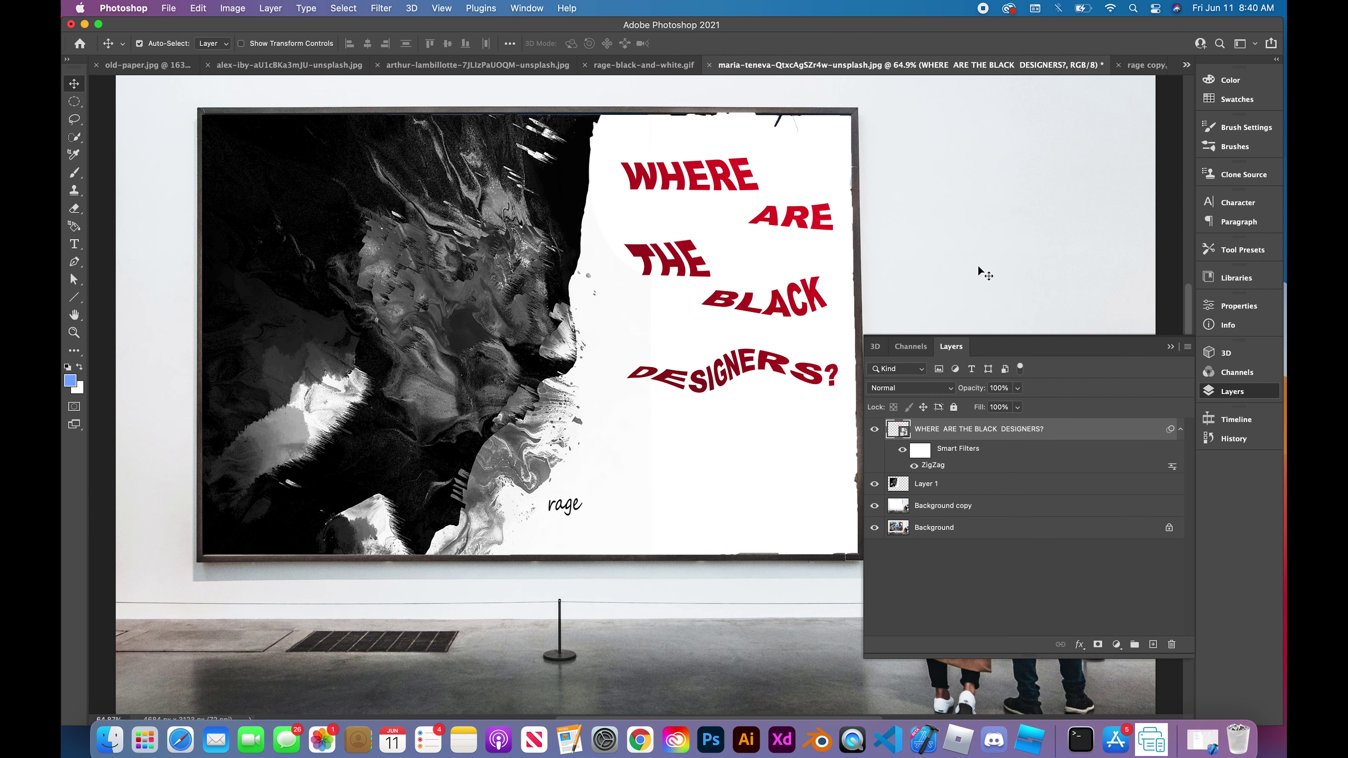
- Shift the distorted text slightly to the left within the white area of the framed artwork
mouse_move(718, 287)
left_mouse_down()
mouse_move(715, 298)
mouse_move(704, 289)
left_mouse_up()
left_click(1170, 346)
scroll(877, 377, "down", 2)
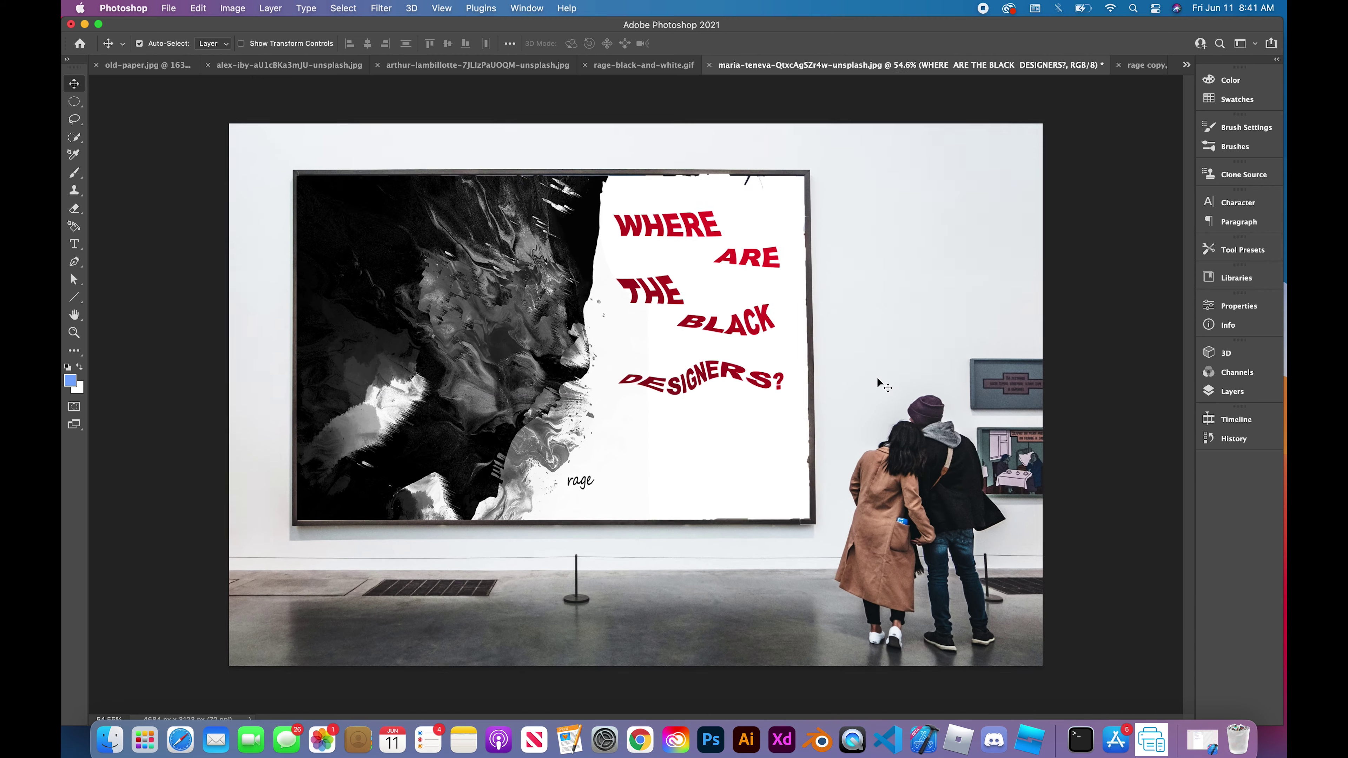
scroll(878, 377, "up", 1)
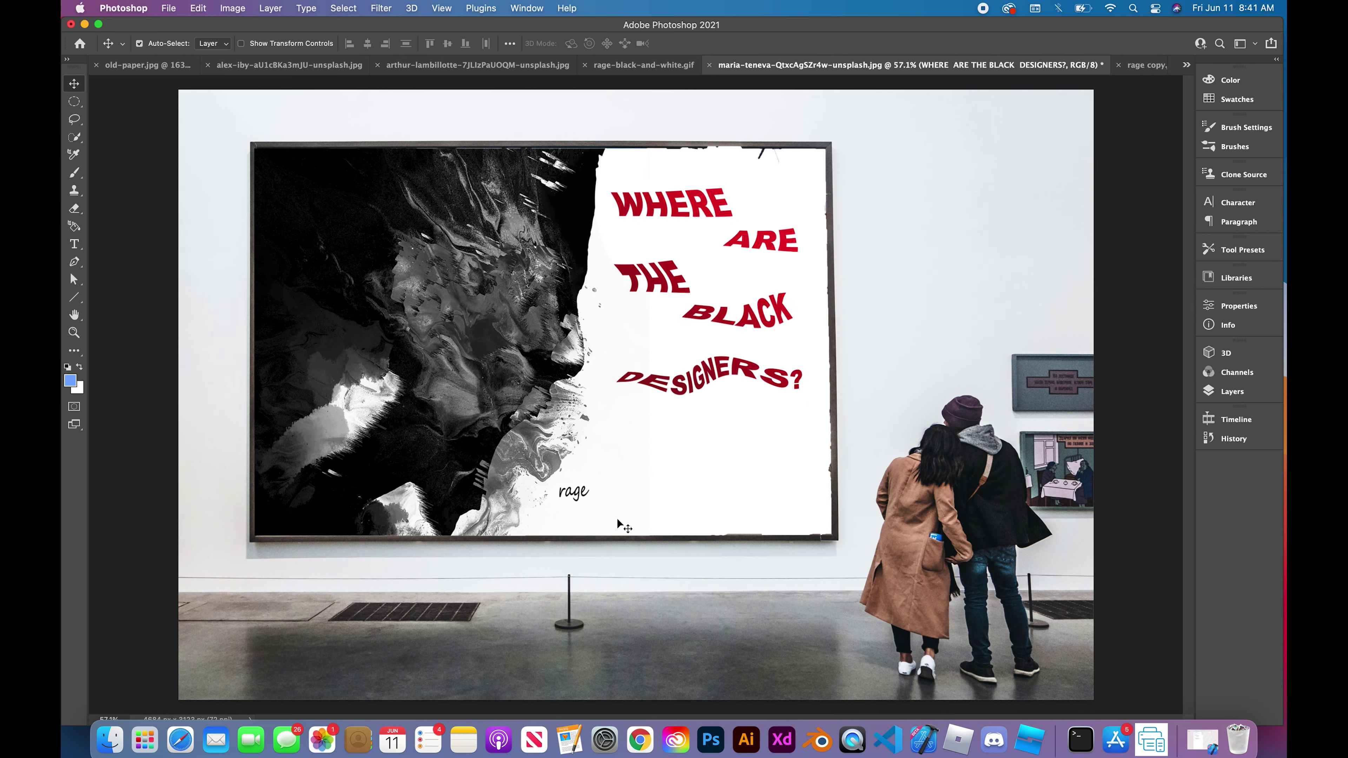
- Paint over the word rage on Layer 1 with a white brush
key("b")
left_click(1231, 392)
left_click(1022, 484)
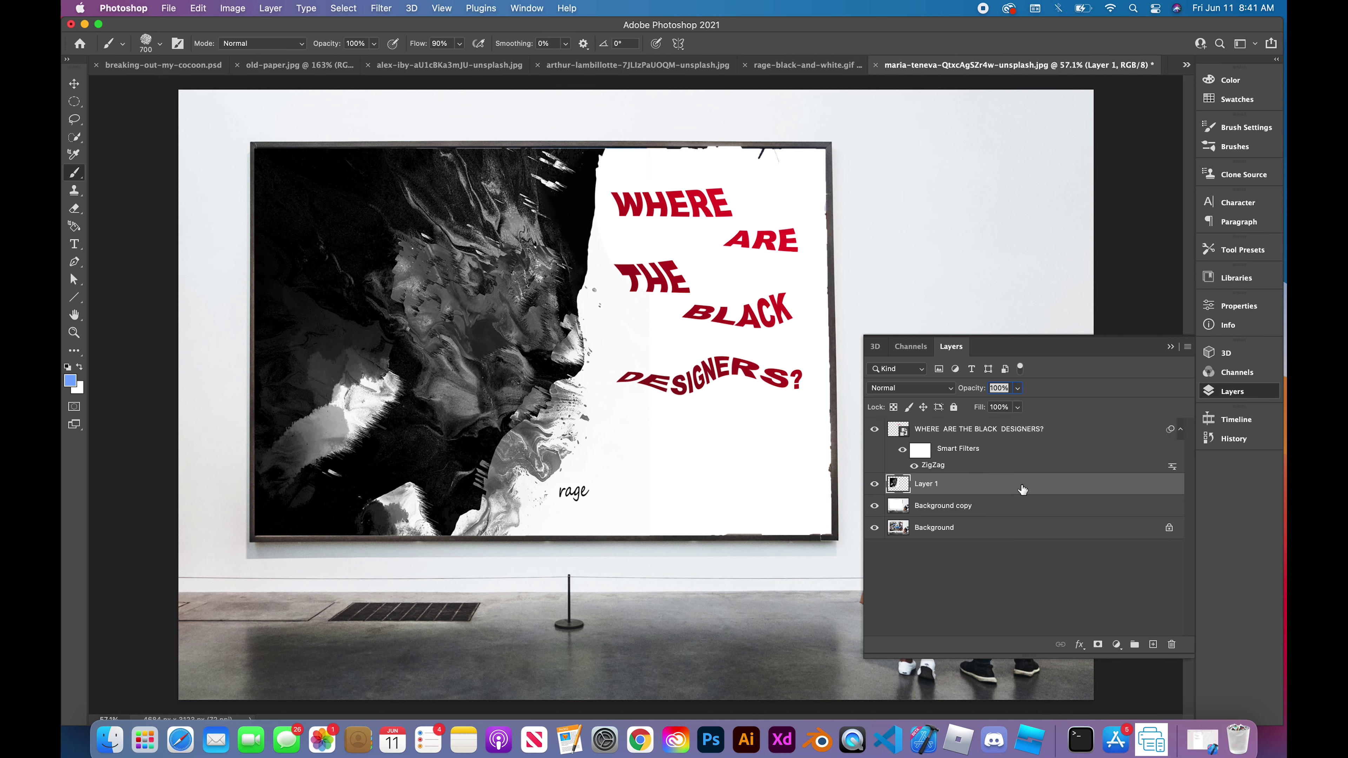
left_click(582, 490)
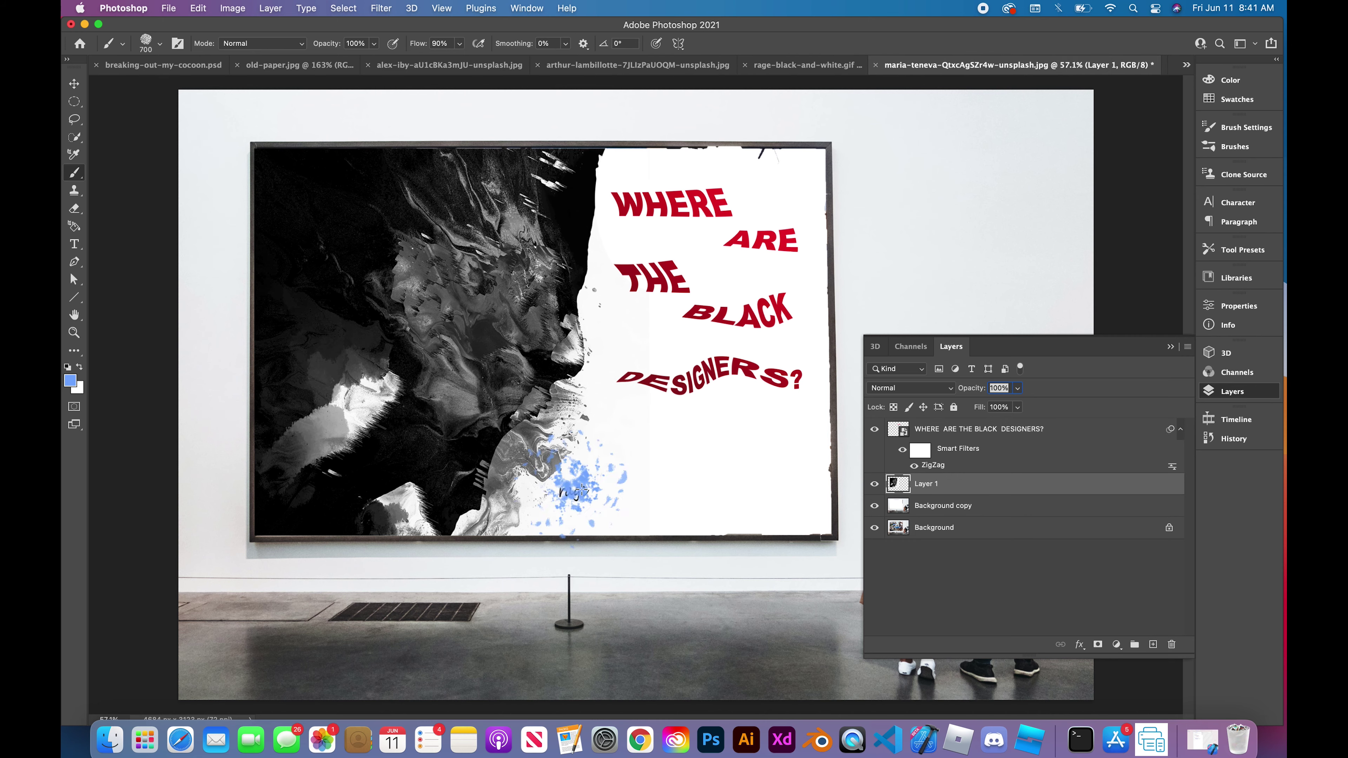
key("super+z")
left_click(79, 368)
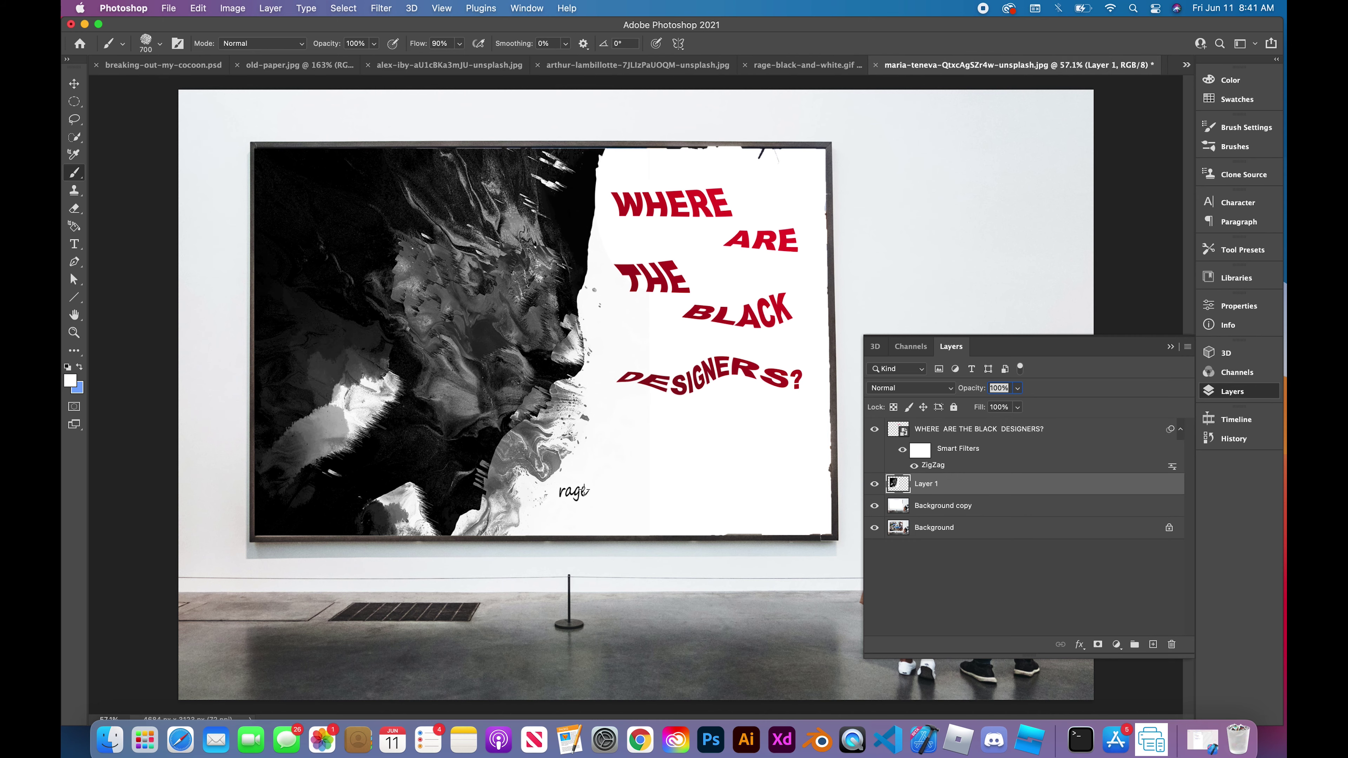
left_click(585, 489)
mouse_move(585, 490)
left_mouse_down()
mouse_move(570, 493)
mouse_move(588, 495)
left_mouse_up()
key("super+z")
left_click(1171, 347)
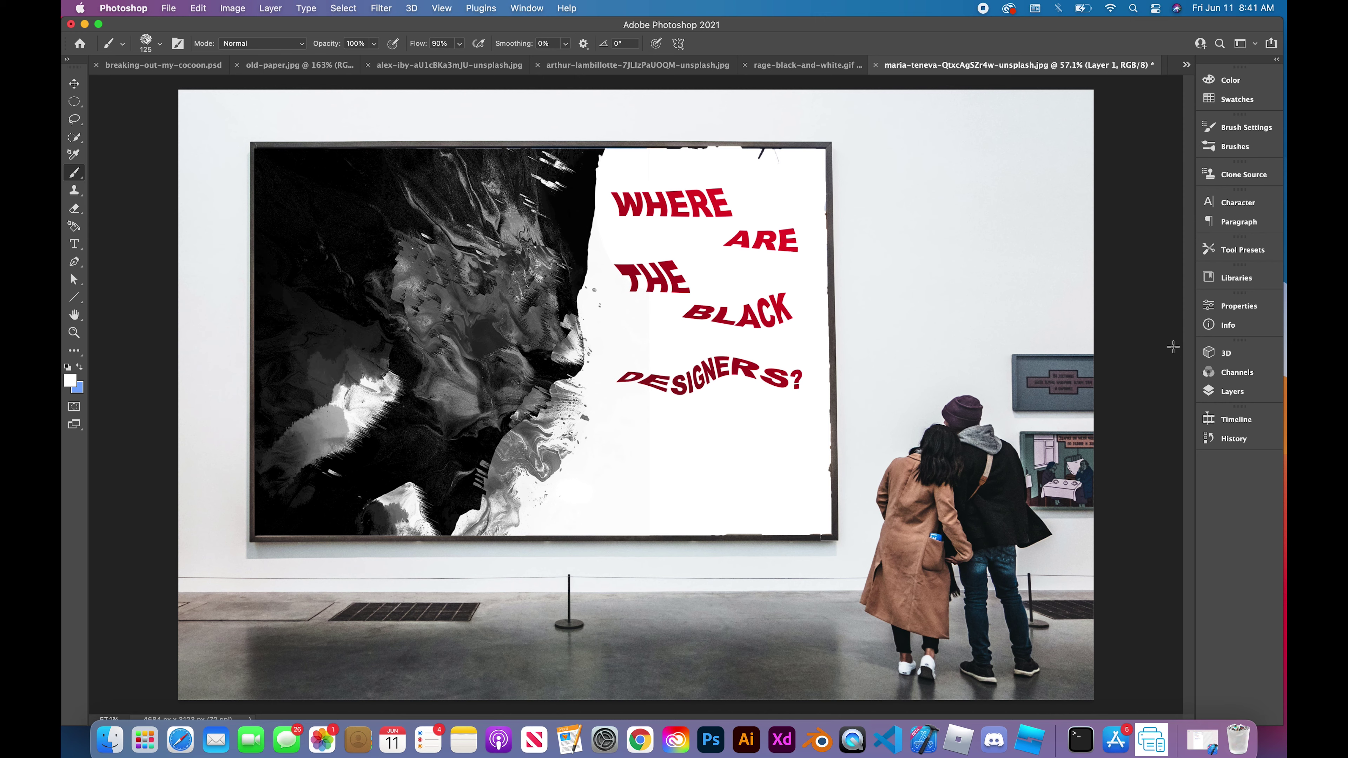
- Hide the distorted text layer and create an empty paragraph text box across the white area of the artwork
left_click(1232, 393)
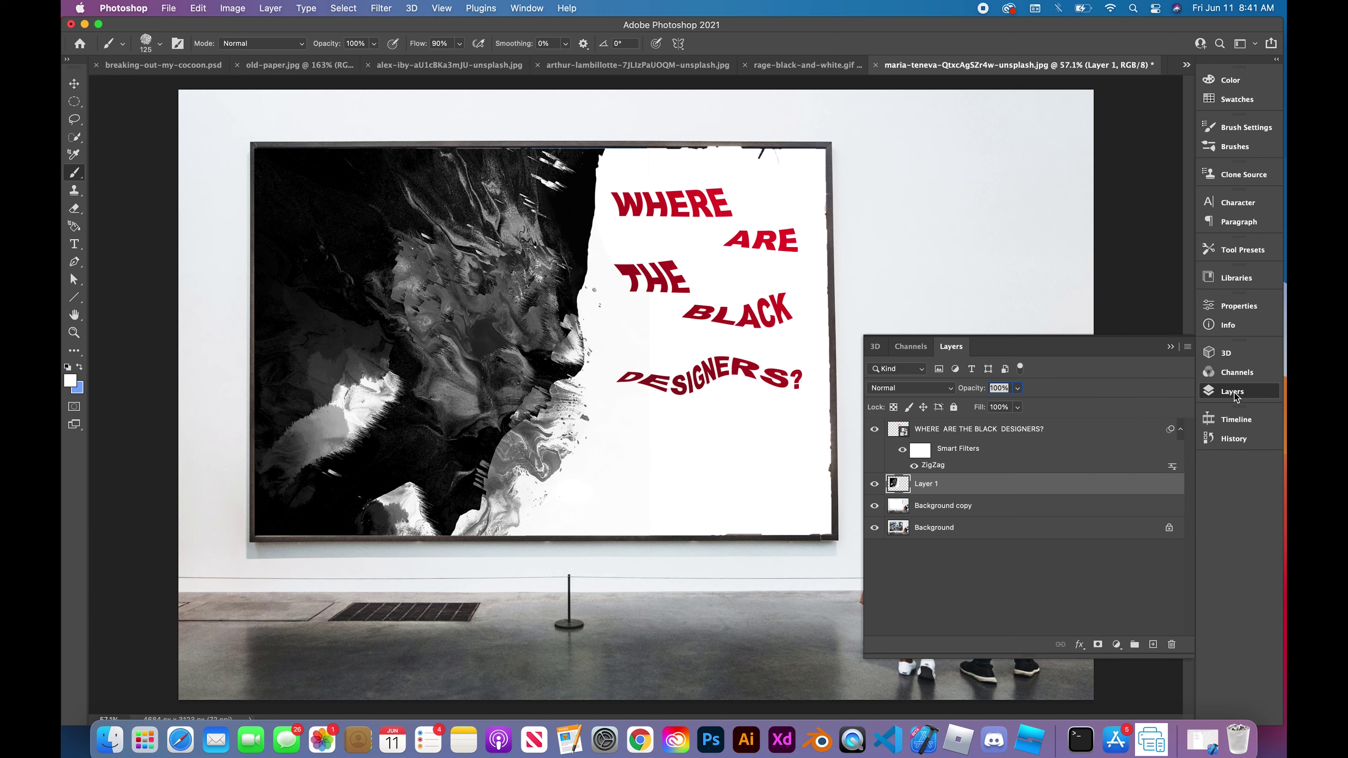
left_click(876, 432)
key("t")
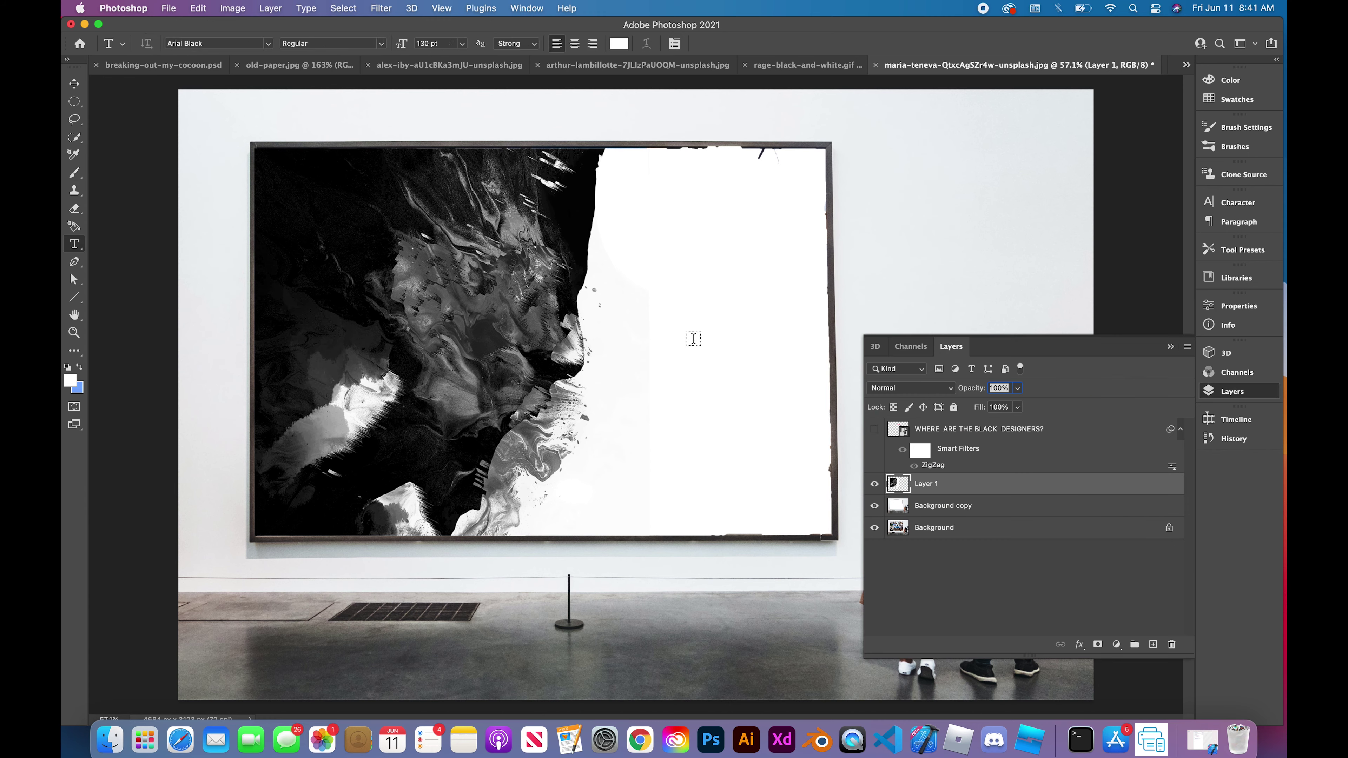
left_click_drag(623, 195, 805, 478)
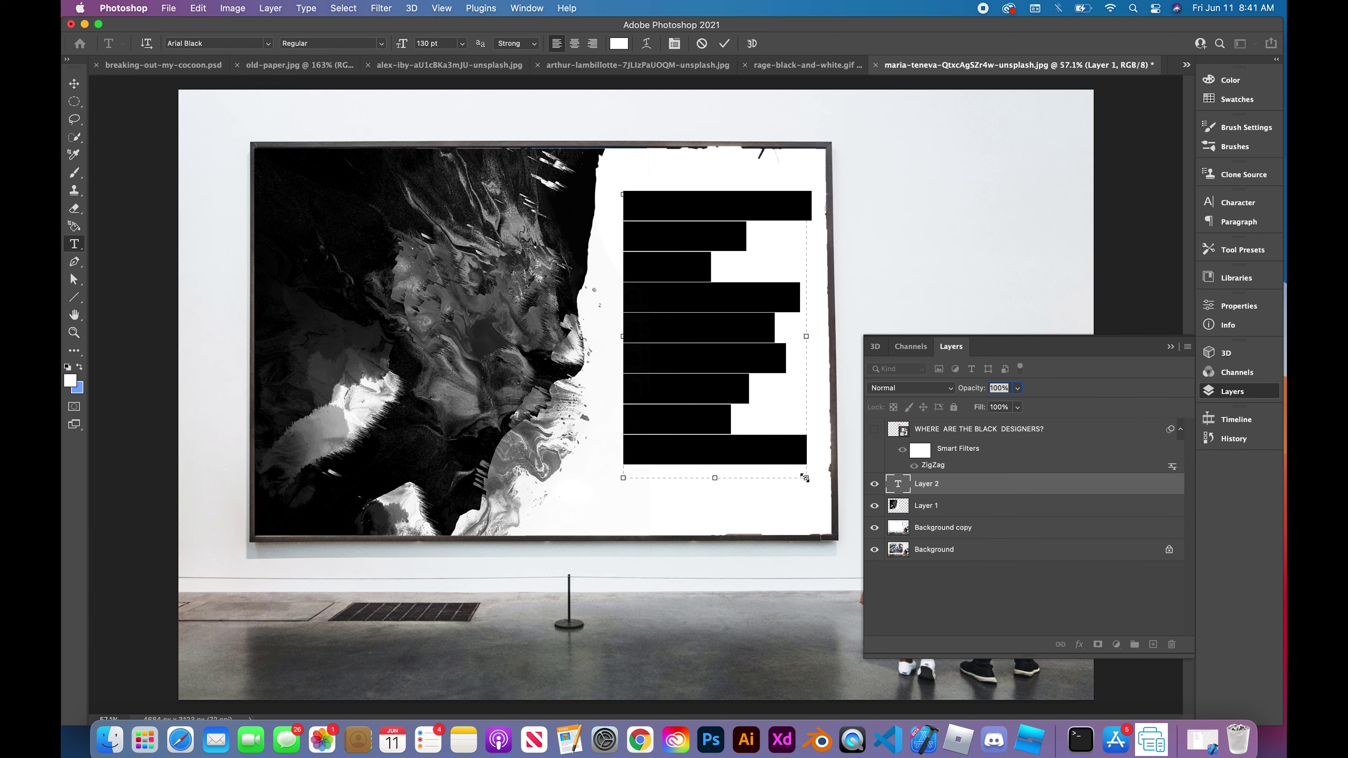
key("BackSpace")
- Enter WHERE, ARE, THE, BLACK and DESIGNERS on five separate lines in the text box
type("WHERE")
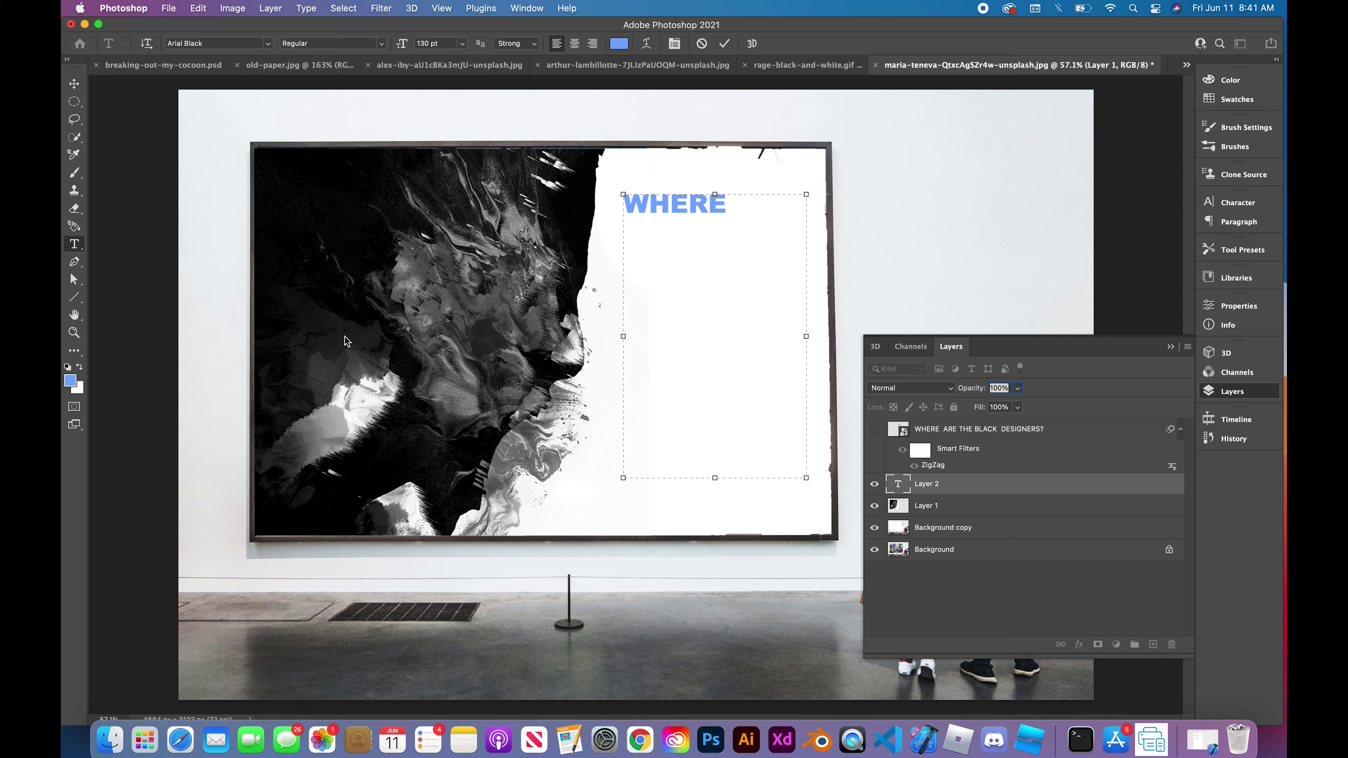
key("Return")
type("ARE")
key("Return")
type("THE")
key("Return")
type("BLAC")
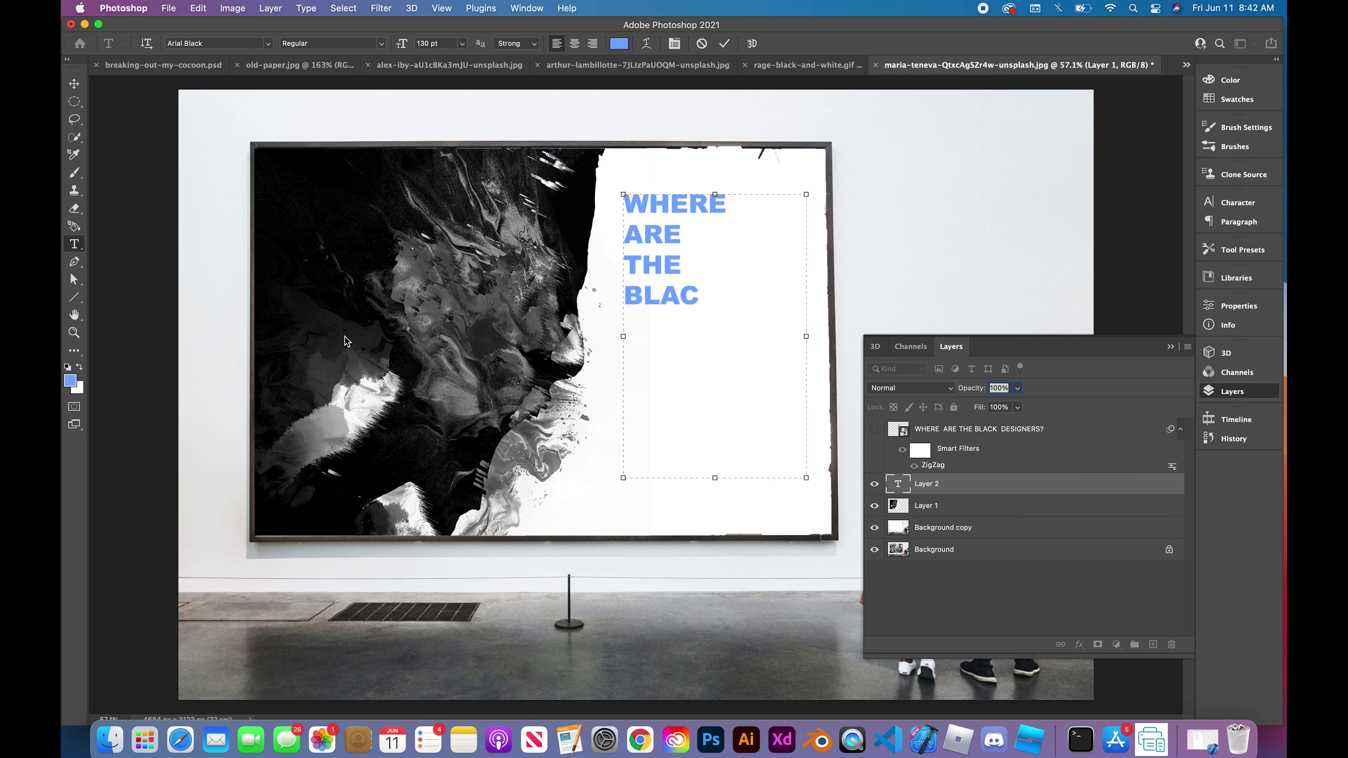
type("K")
key("Return")
type("DSIG")
key("BackSpace")
key("BackSpace")
key("BackSpace")
type("ESIGNERS")
left_click(619, 43)
left_click_drag(926, 391, 862, 522)
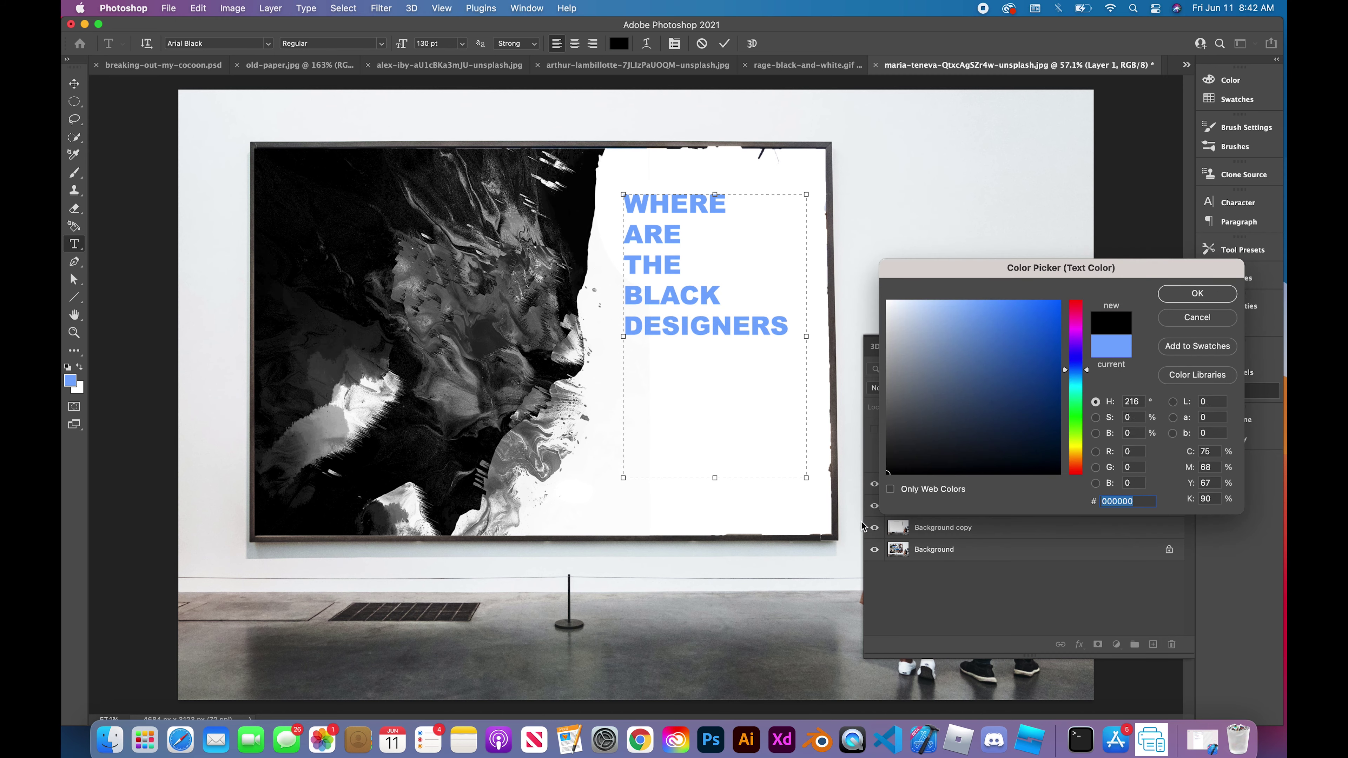
left_click(779, 330)
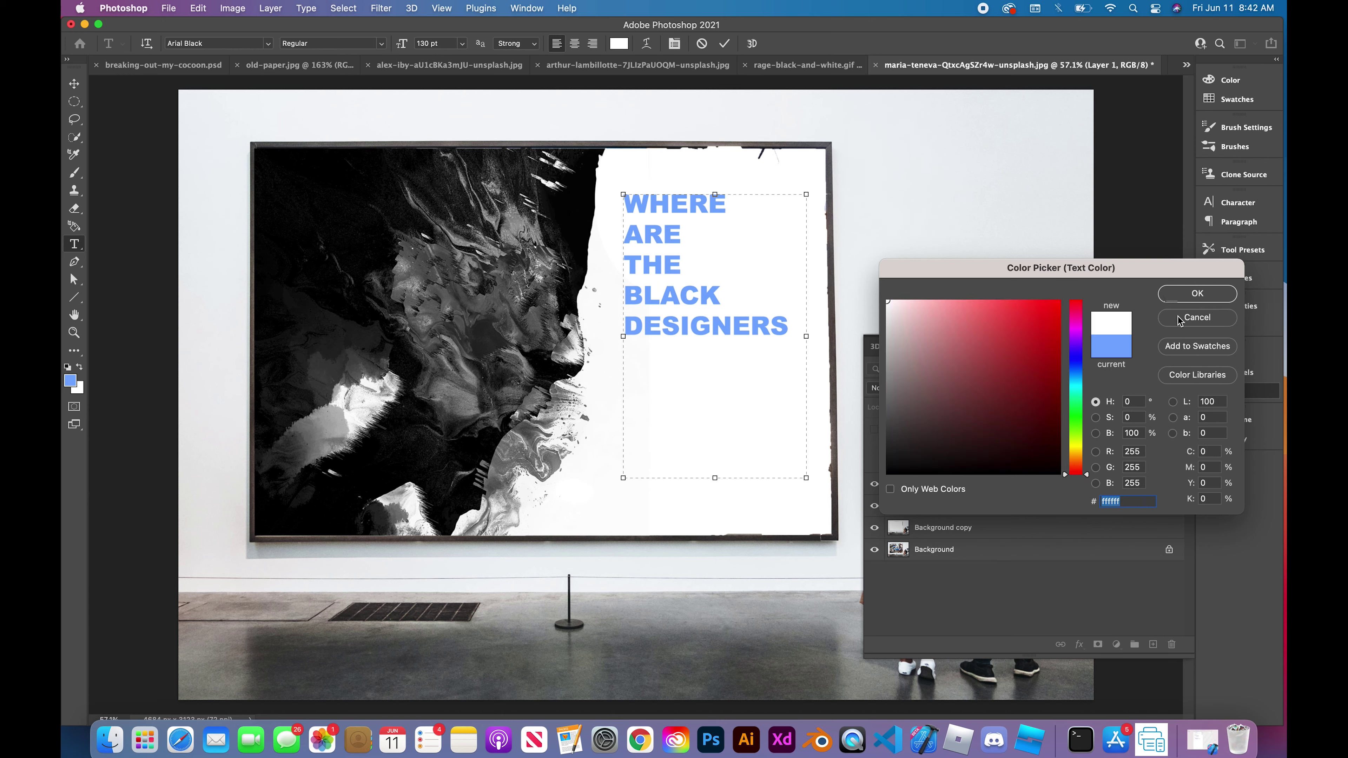
left_click(1178, 318)
- Set the colour of all five lines of new text to black (000000) and commit the text
left_click_drag(790, 332, 623, 200)
left_click(619, 43)
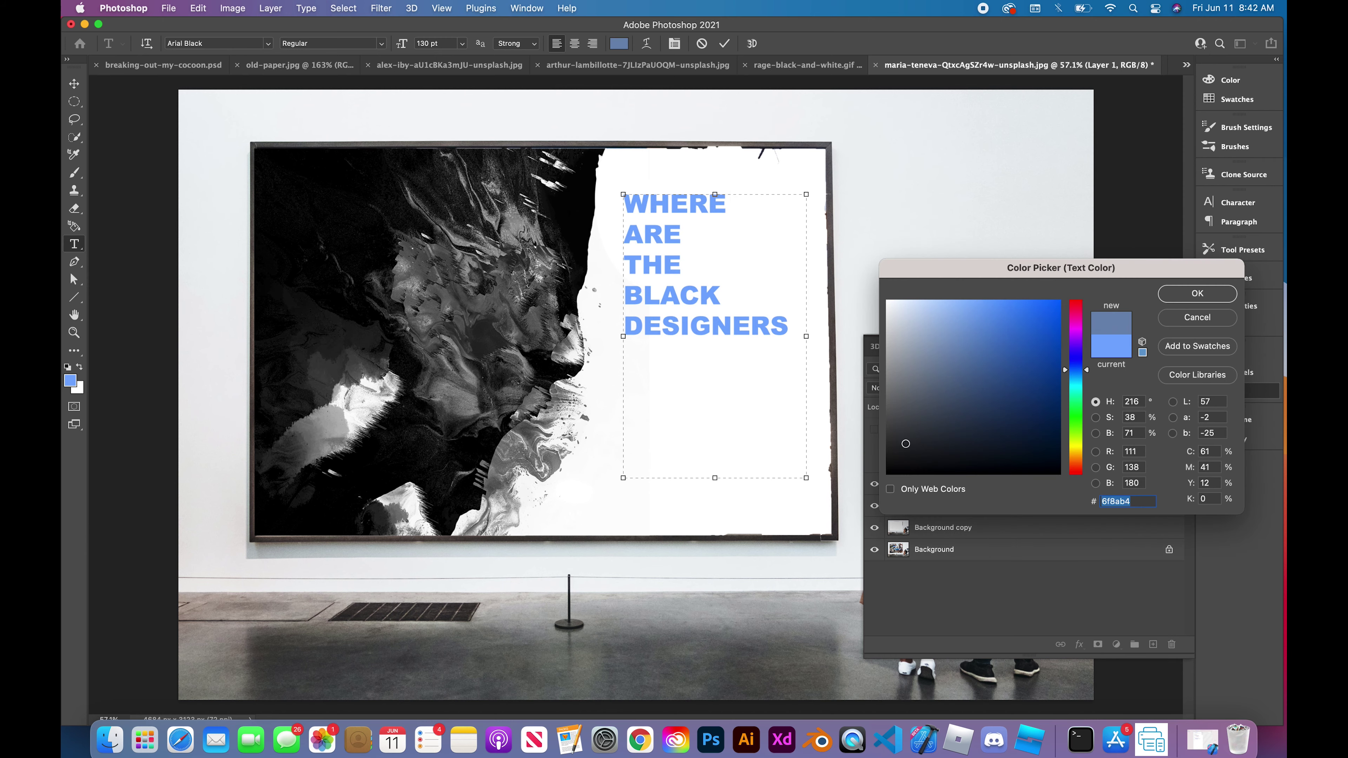
type("000000")
left_click(1183, 293)
left_click(73, 85)
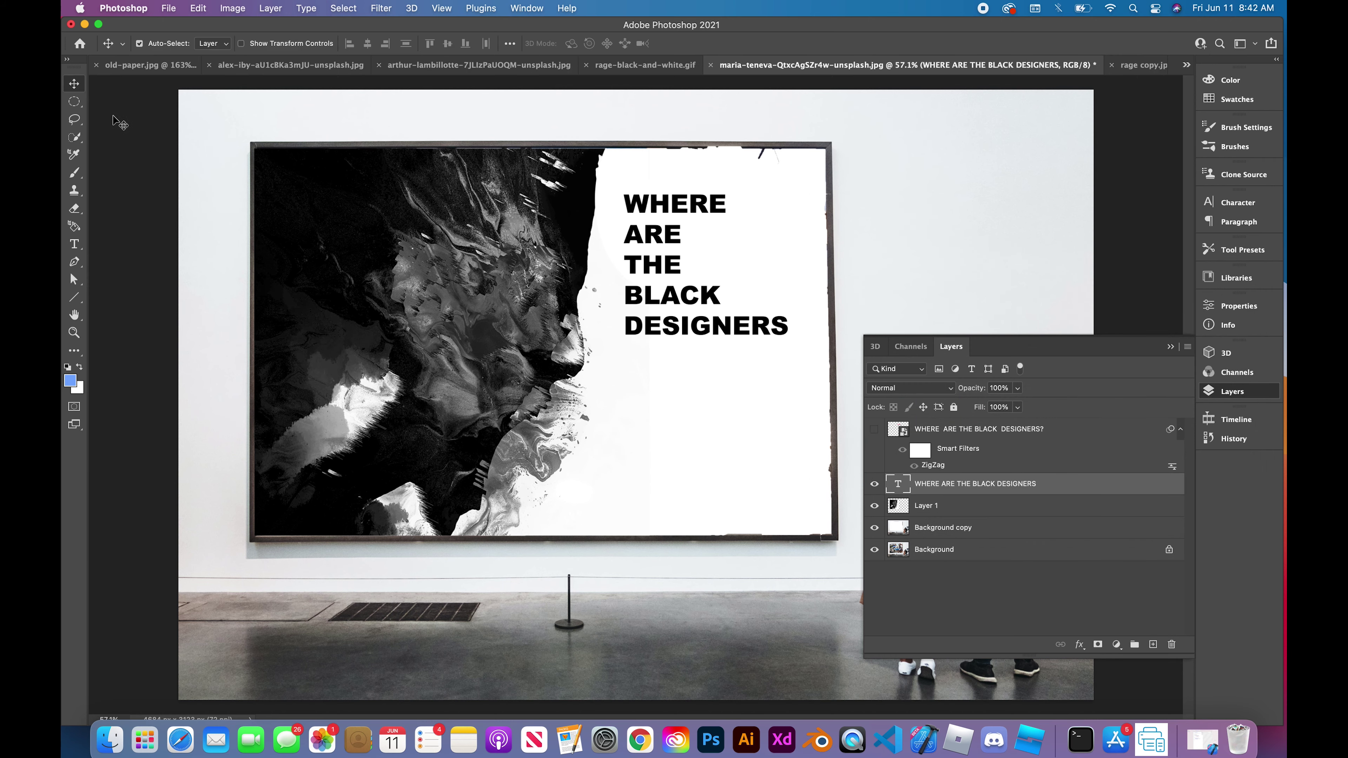
- Centre-align all lines of the new WHERE ARE THE BLACK DESIGNERS text
double_click(627, 198)
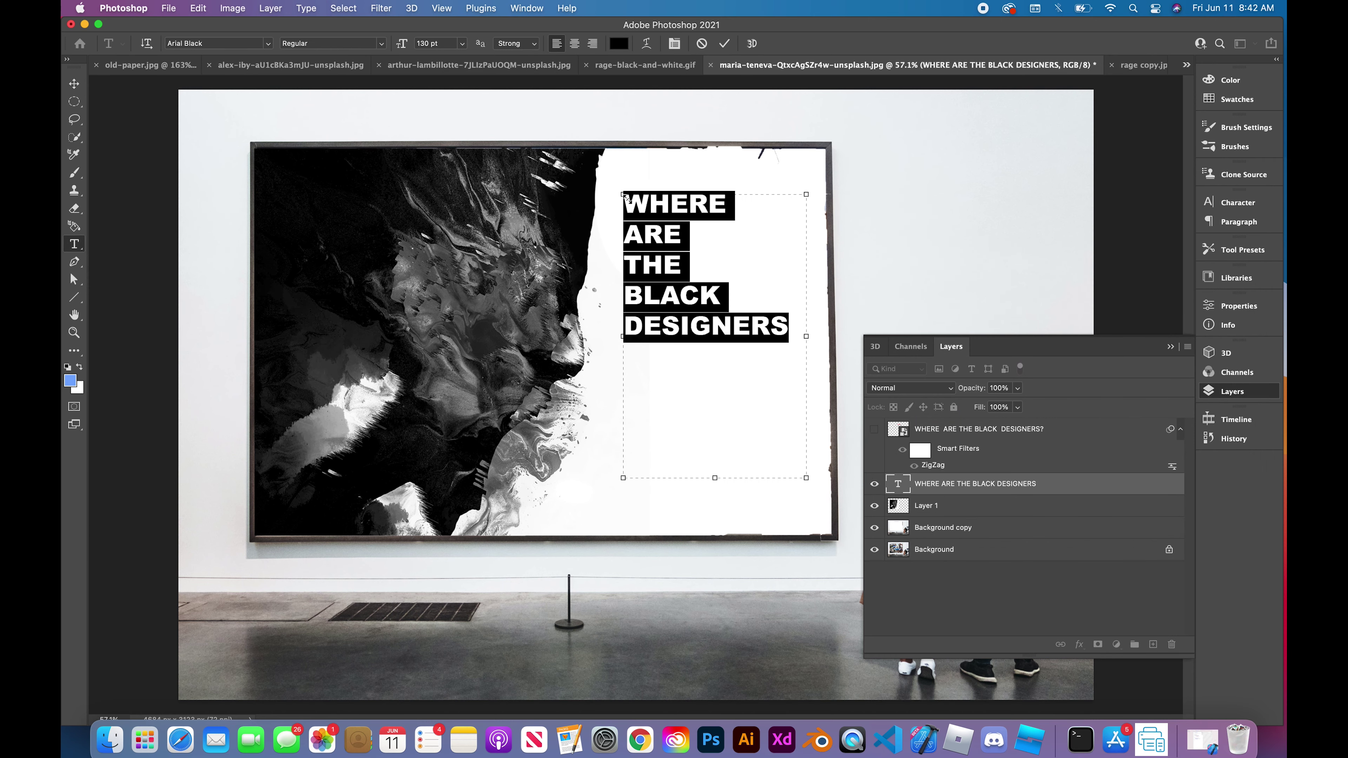
left_click(574, 43)
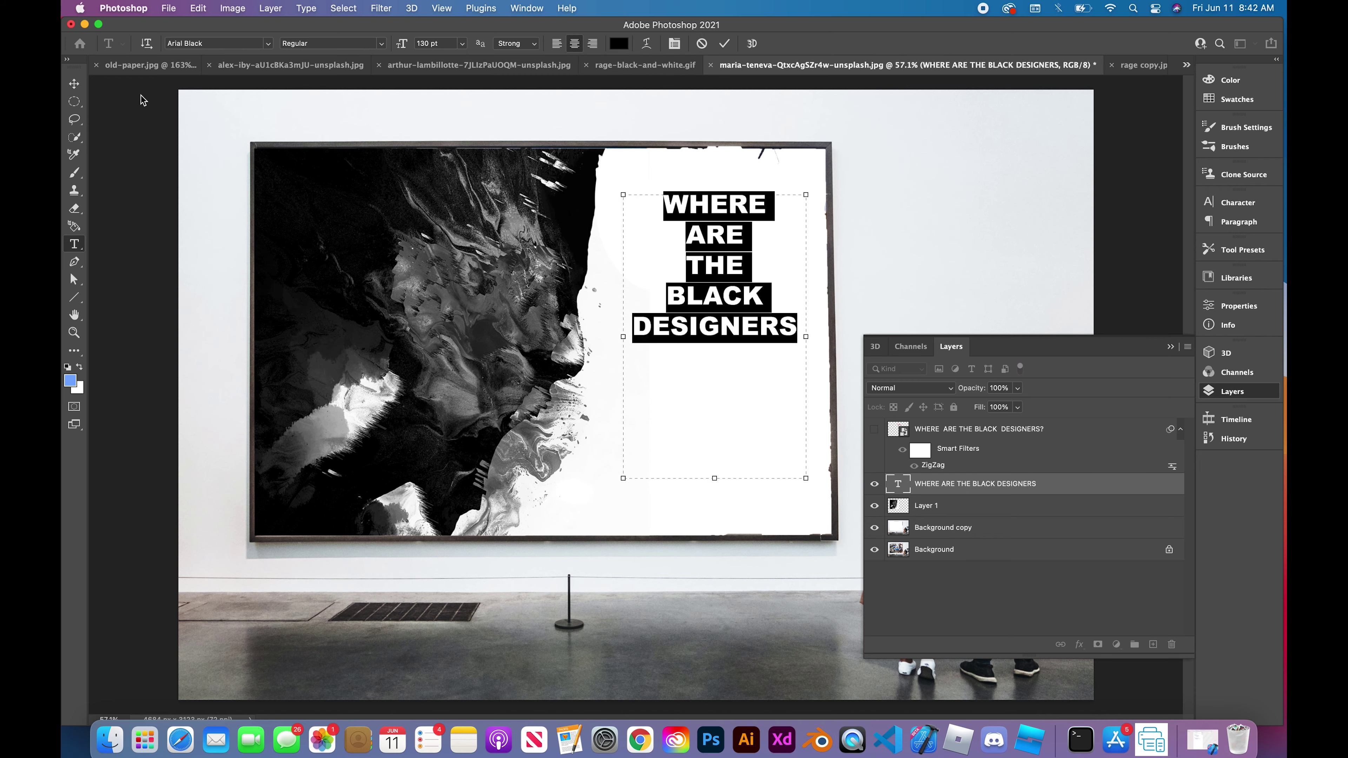
- Select the WHERE, ARE and THE lines of the text beside the framed artwork
double_click(683, 207)
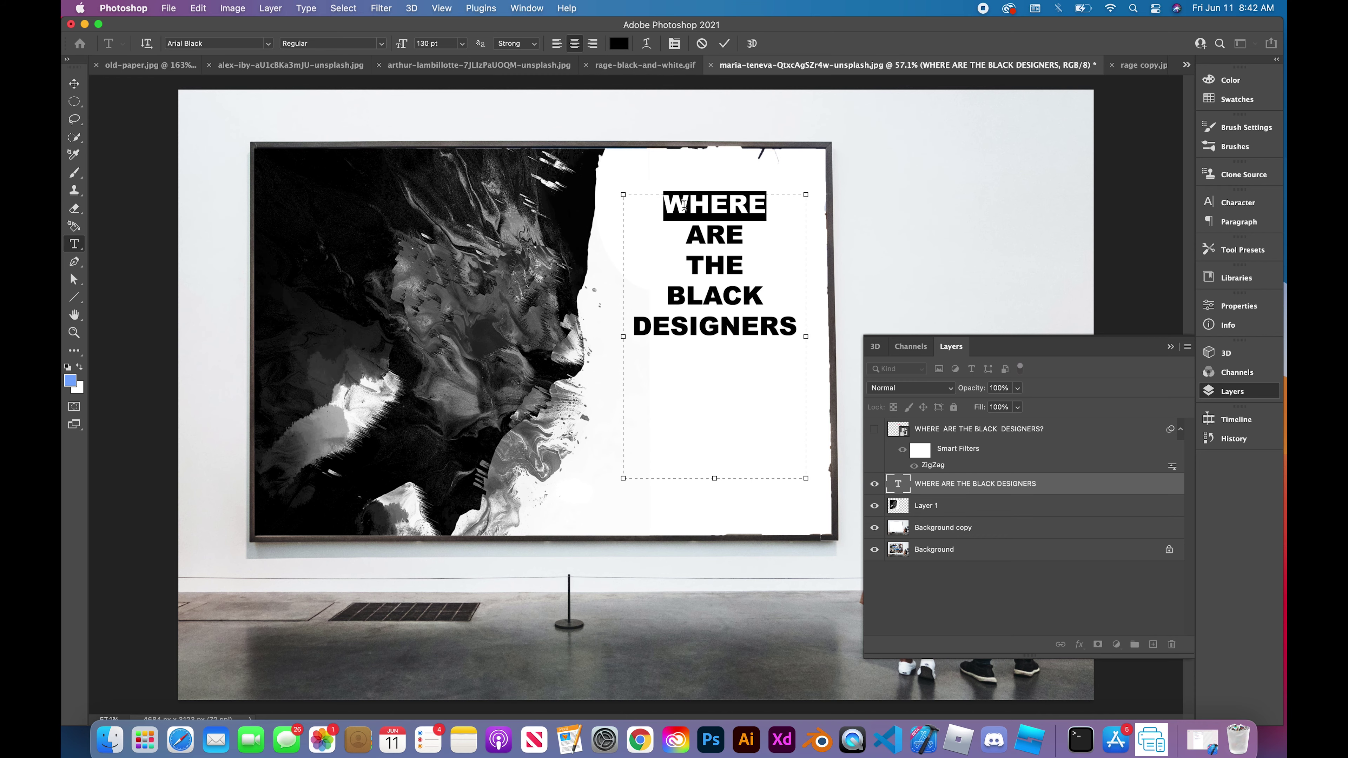
left_click(686, 207)
left_click_drag(663, 205, 766, 255)
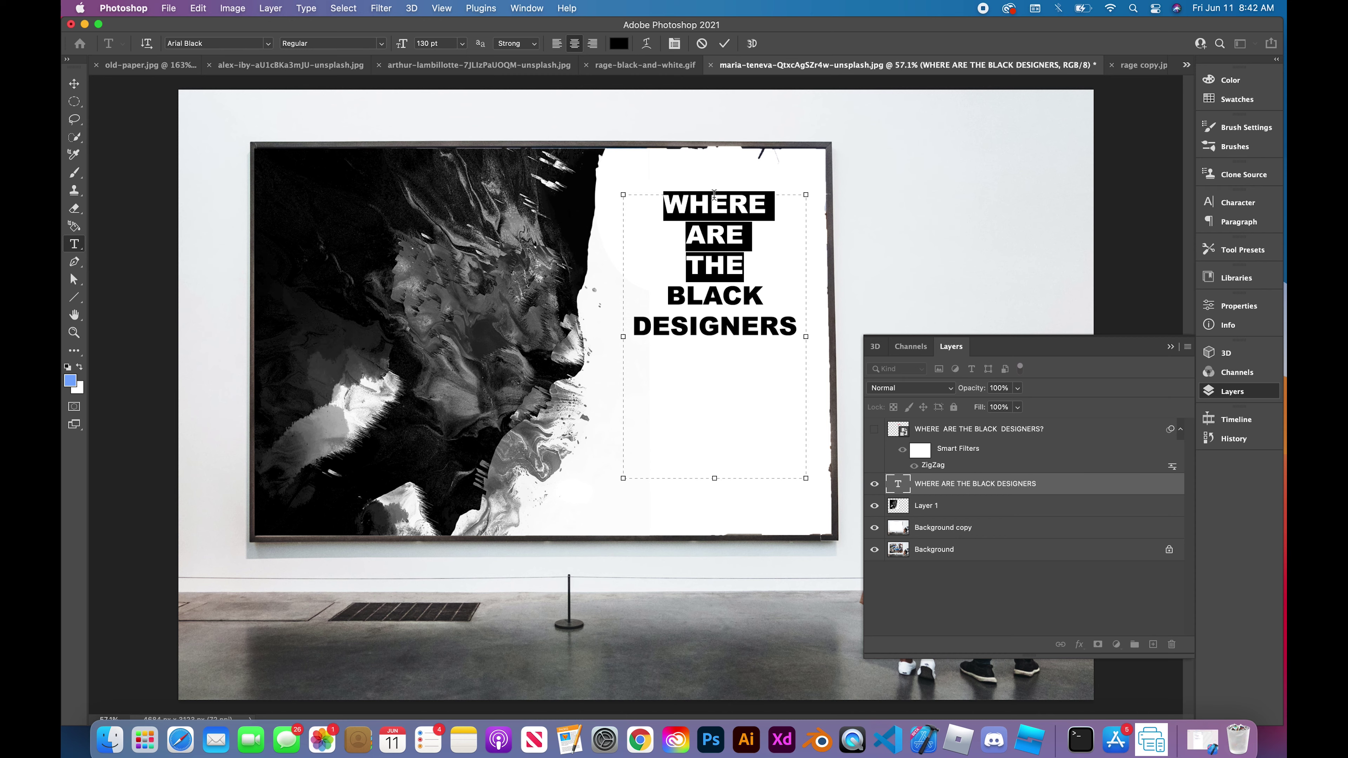
left_click(619, 43)
left_click_drag(1004, 331, 1042, 313)
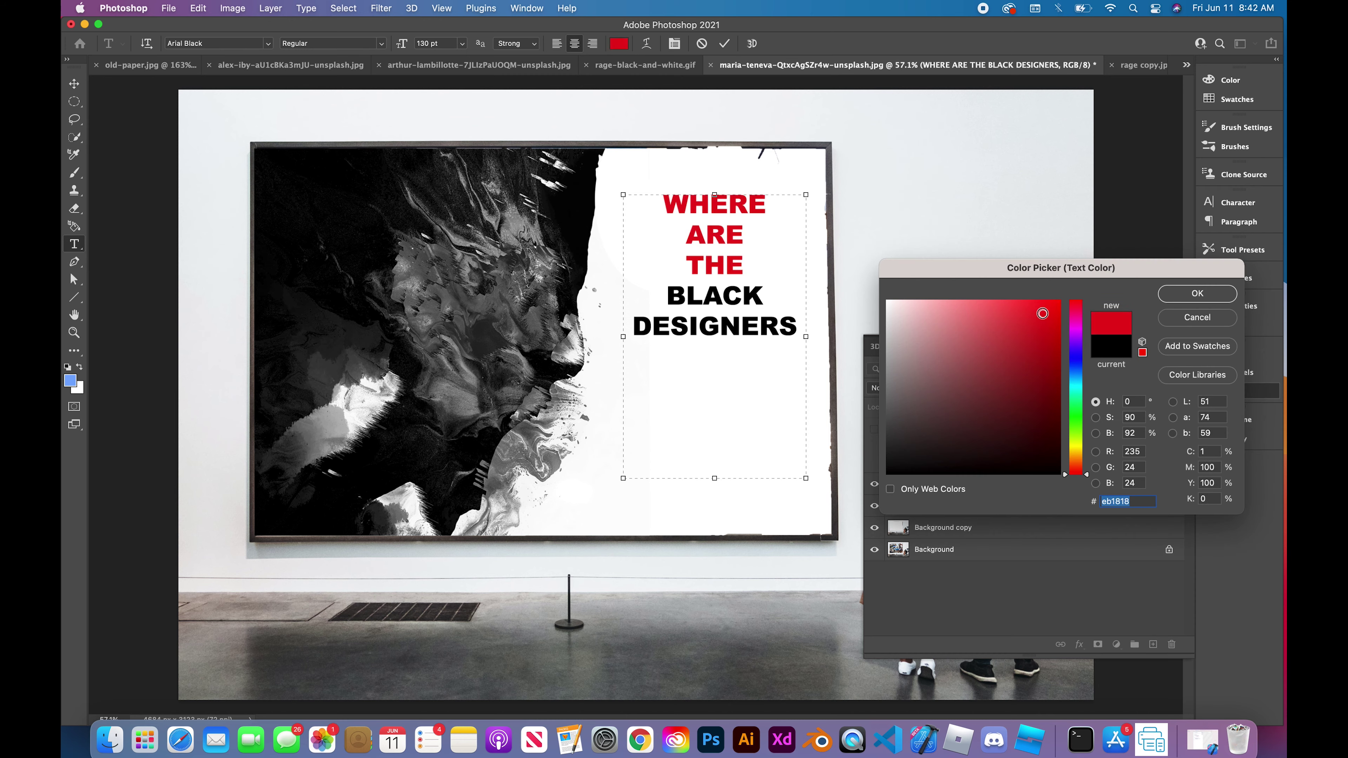
left_click(637, 327)
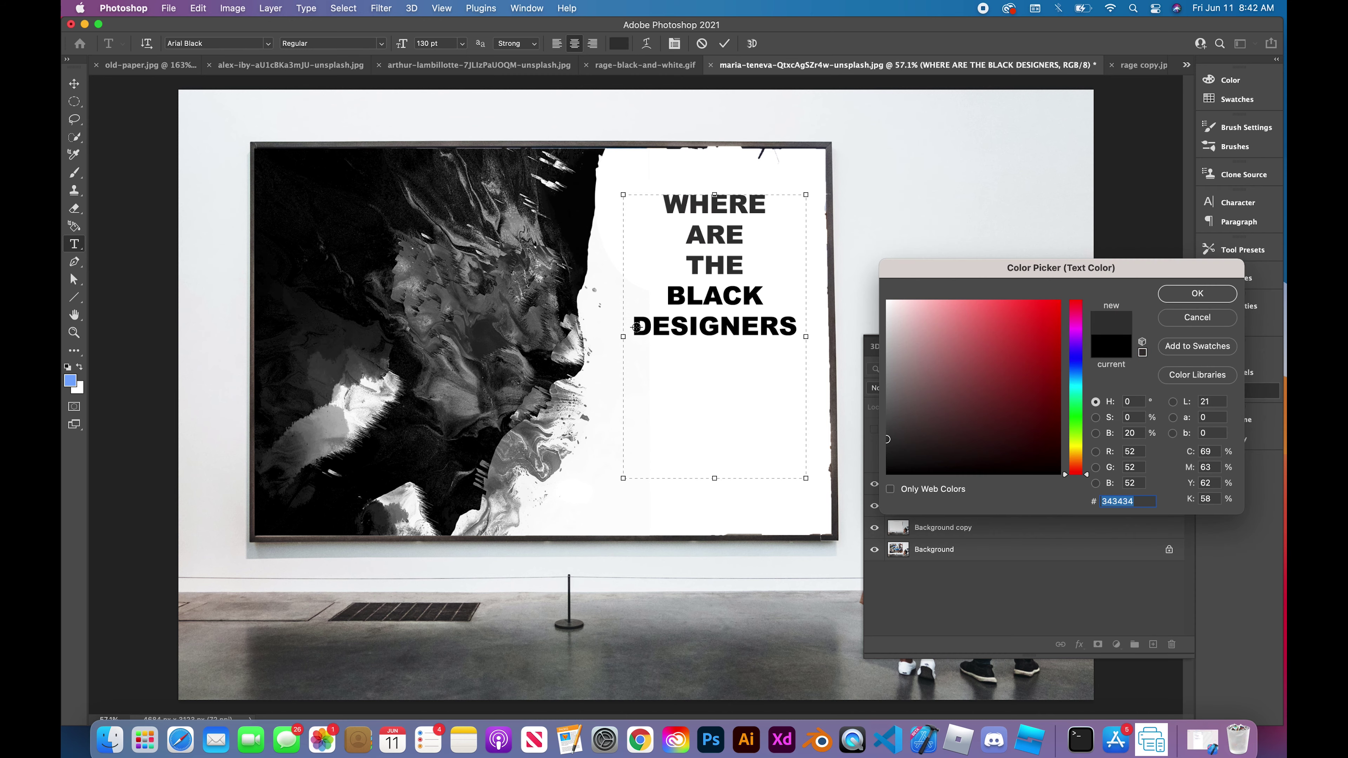
left_click(1073, 357)
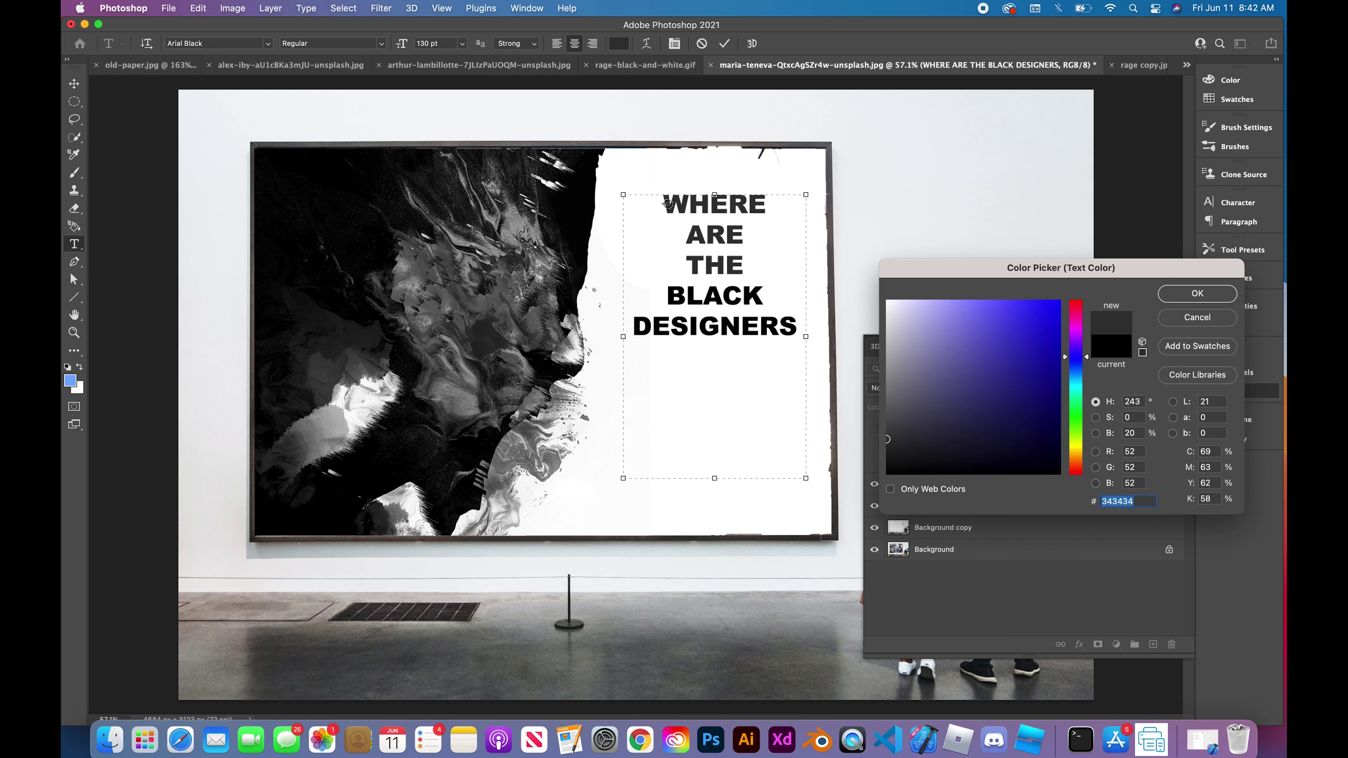
left_click(1165, 321)
- Recolour the WHERE, ARE, THE and DESIGNERS lines dark grey and commit the text
left_click(619, 44)
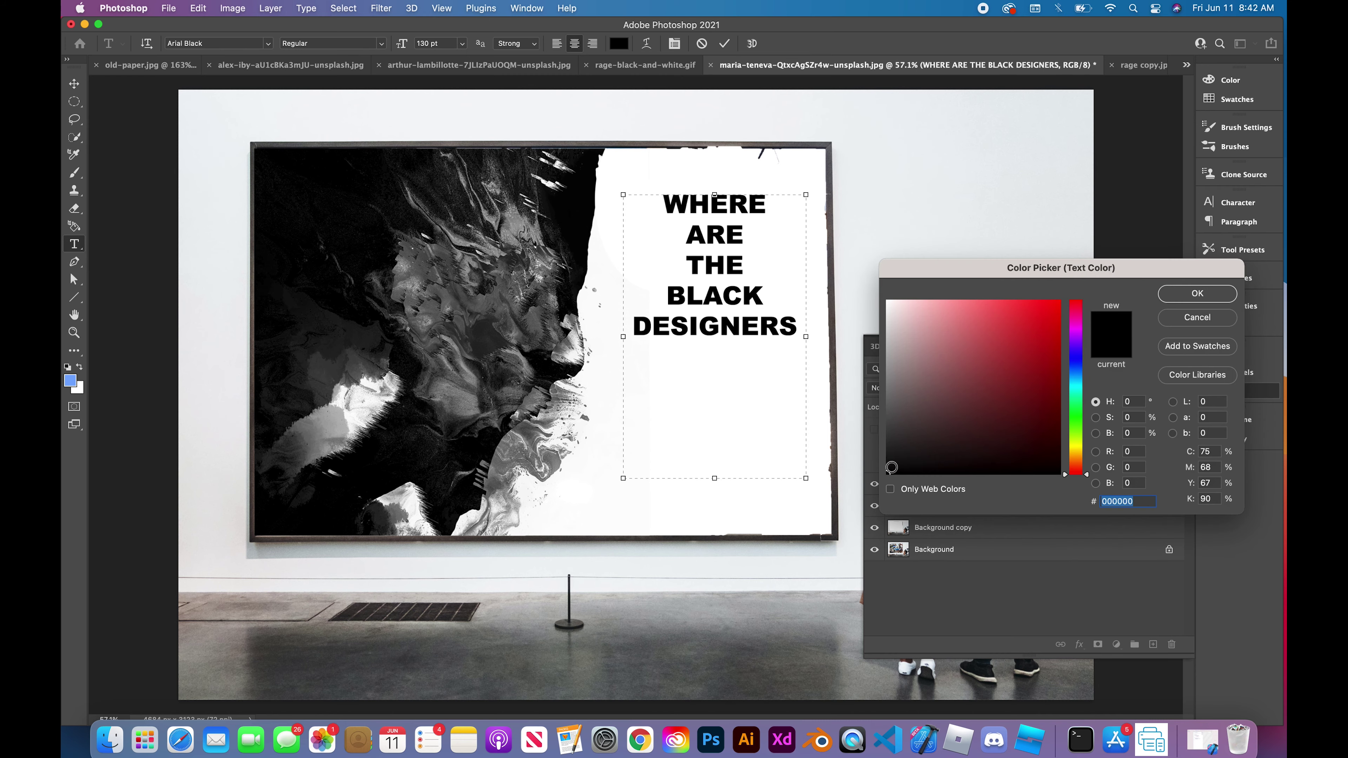
left_click_drag(892, 468, 890, 398)
left_click(1181, 292)
left_click_drag(633, 327, 820, 332)
left_click(616, 46)
mouse_move(956, 339)
left_mouse_down()
mouse_move(922, 337)
mouse_move(902, 307)
mouse_move(908, 457)
mouse_move(900, 413)
left_mouse_up()
left_click(1197, 293)
left_click(74, 84)
left_click(99, 93)
- Set the size of all five text lines to 150 pt
scroll(485, 246, "down", 3)
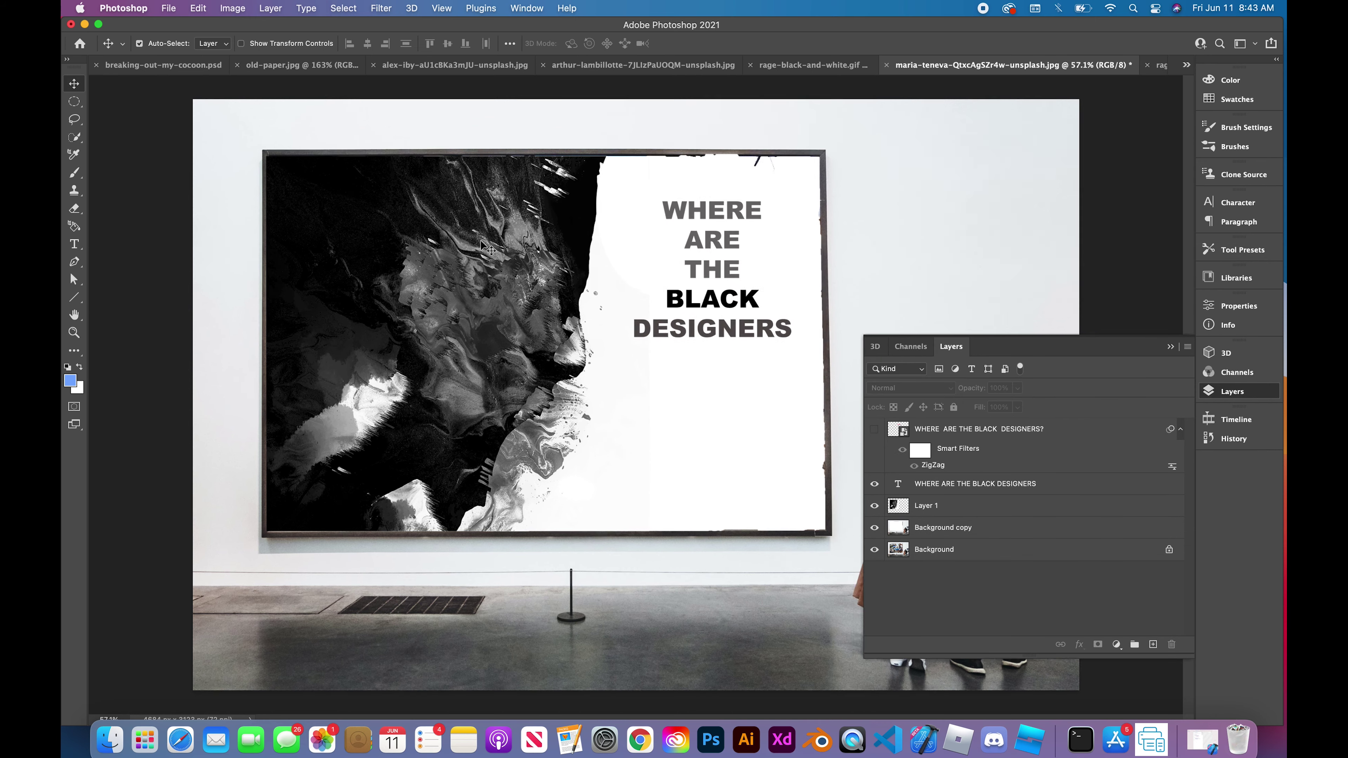
left_click(1169, 347)
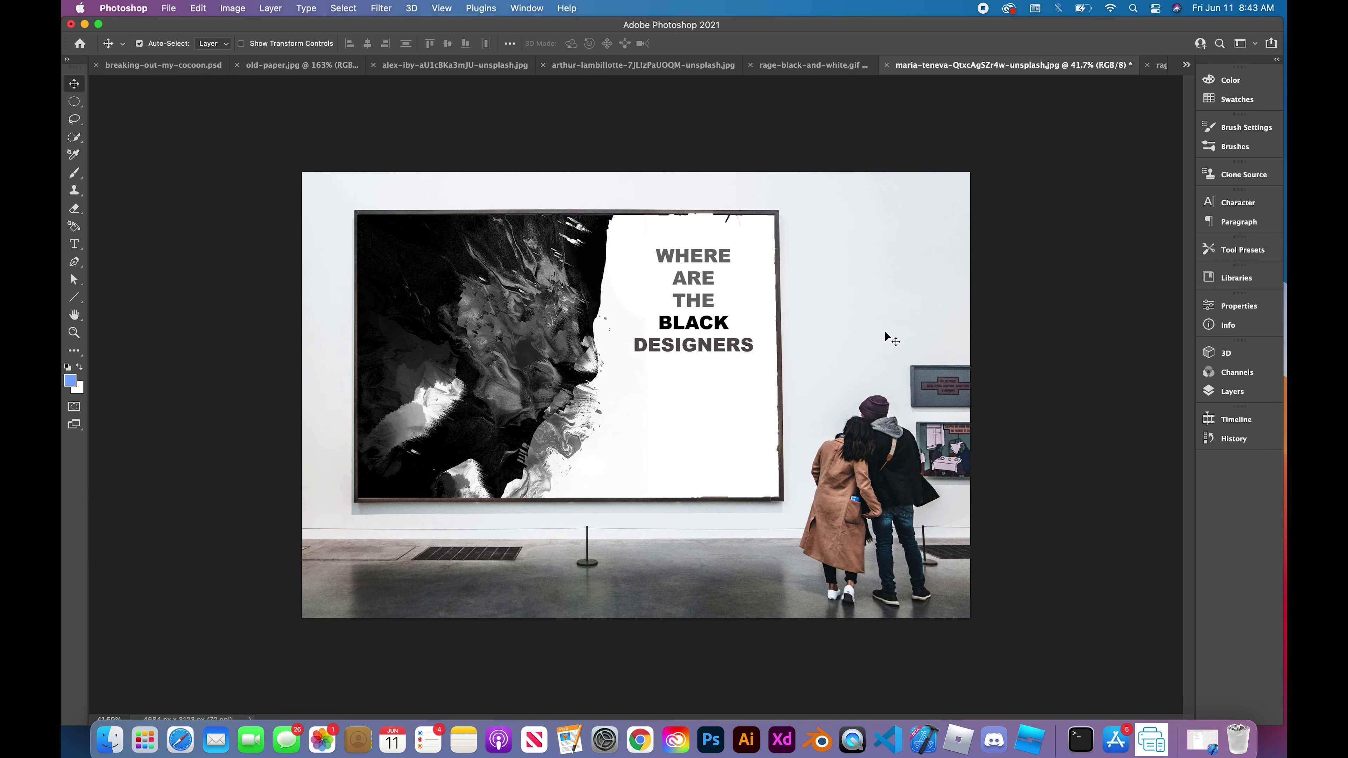
double_click(684, 265)
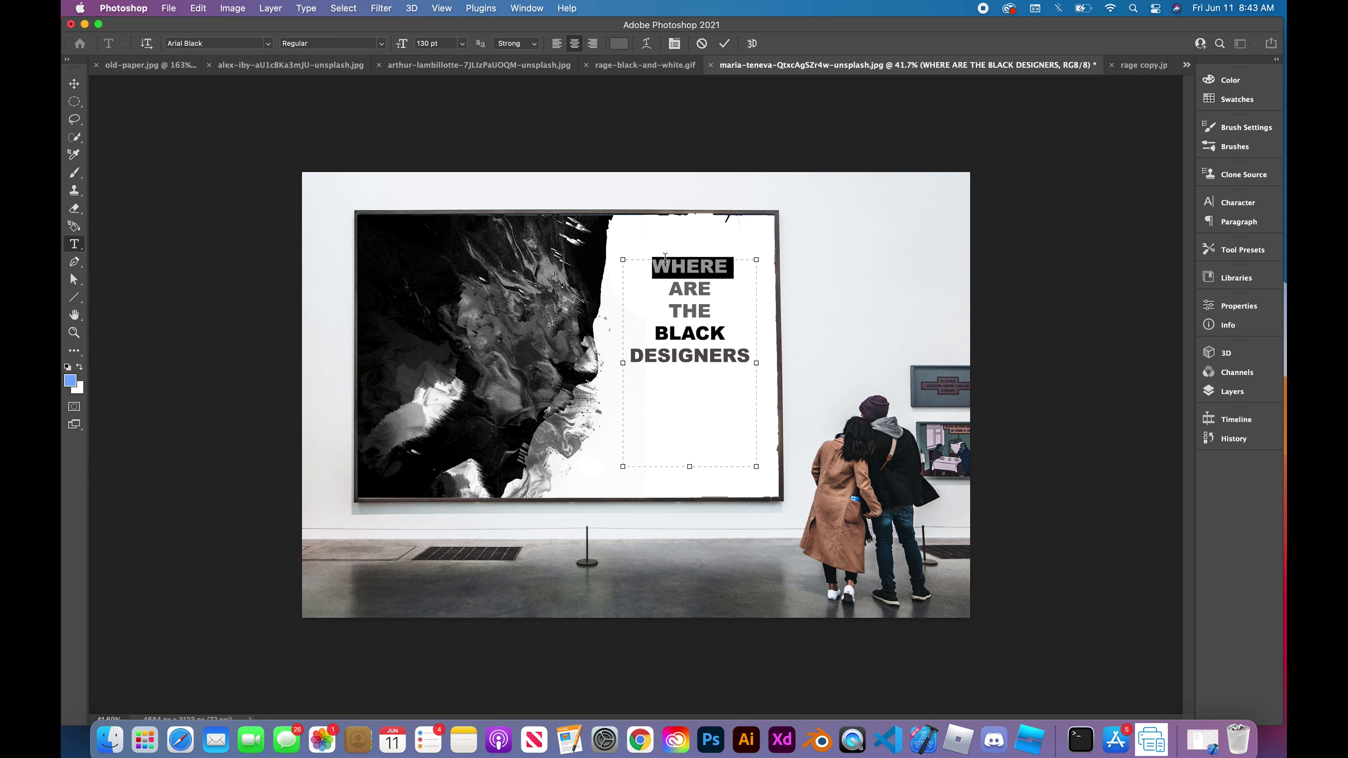
key("ctrl+a")
left_click(433, 43)
type("1")
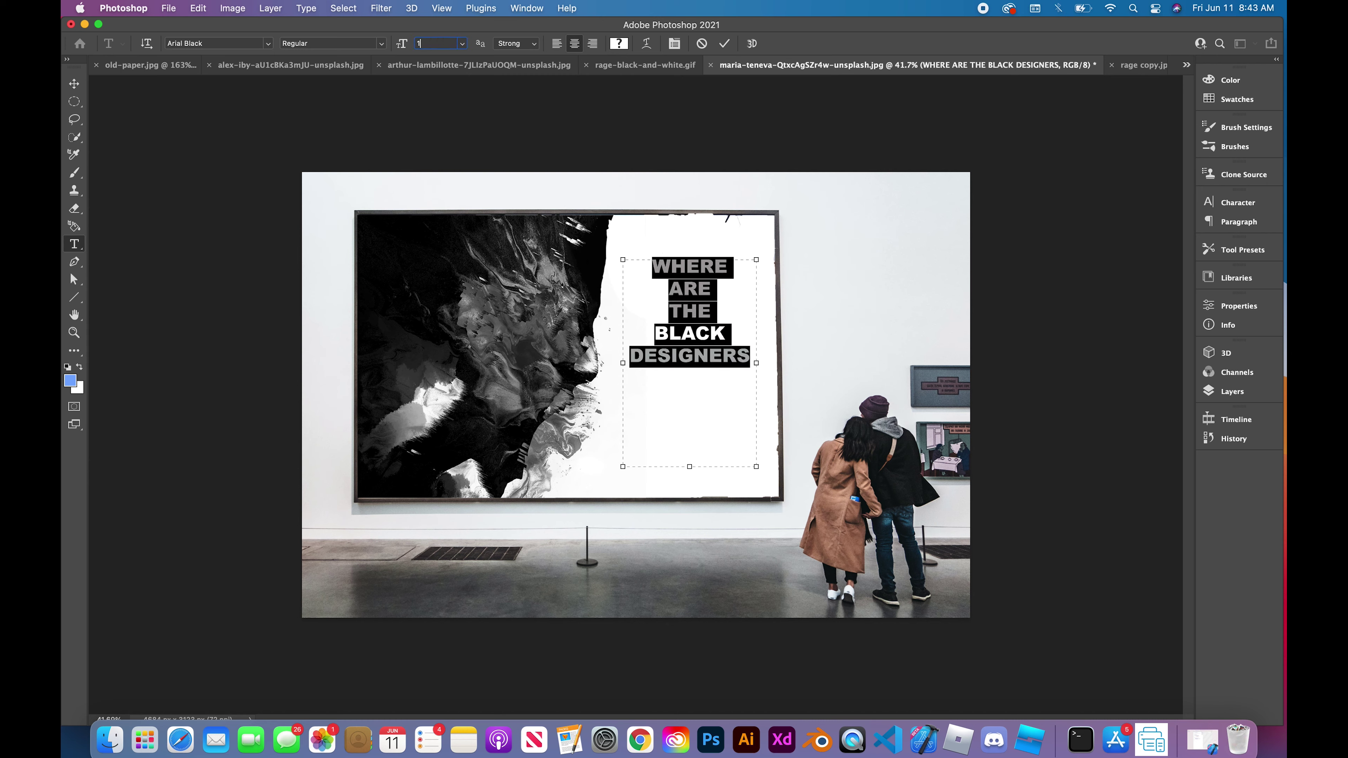
key("Return")
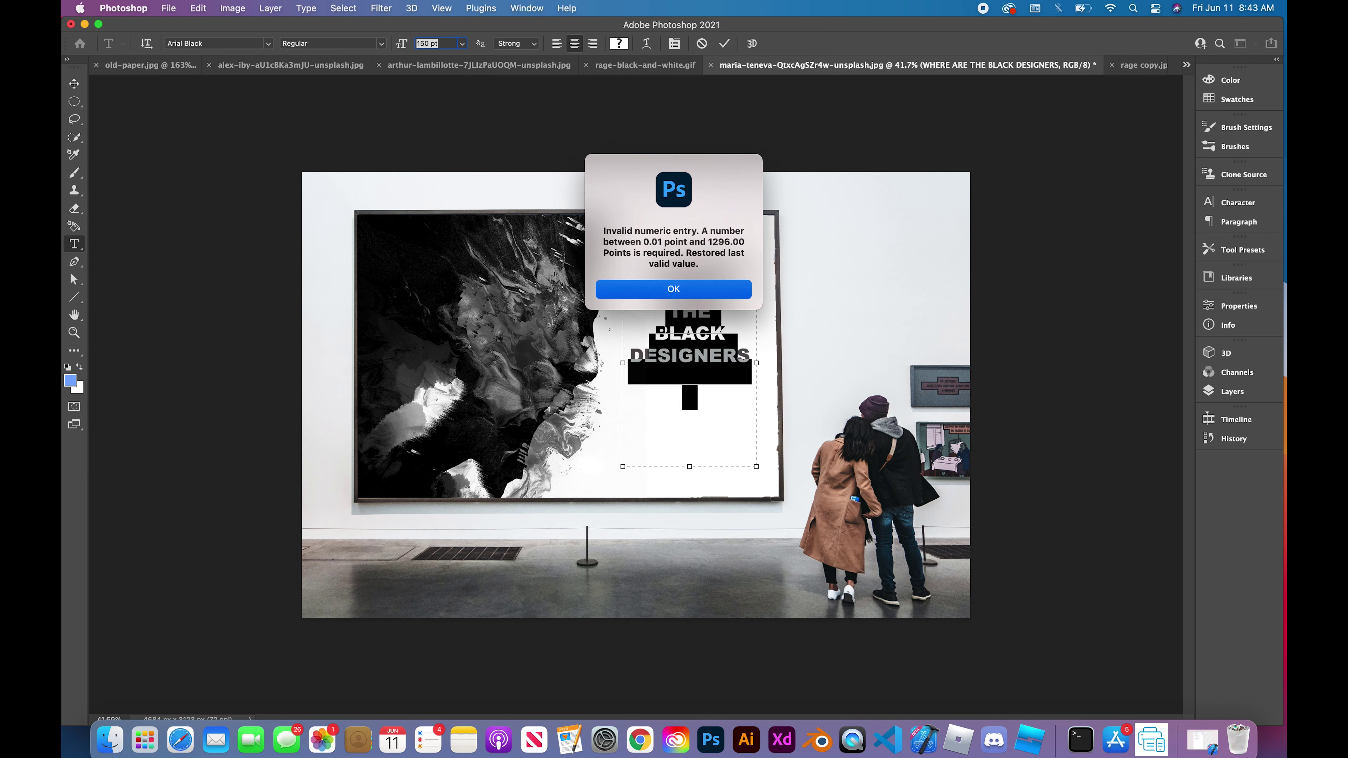
key("Return")
key("BackSpace")
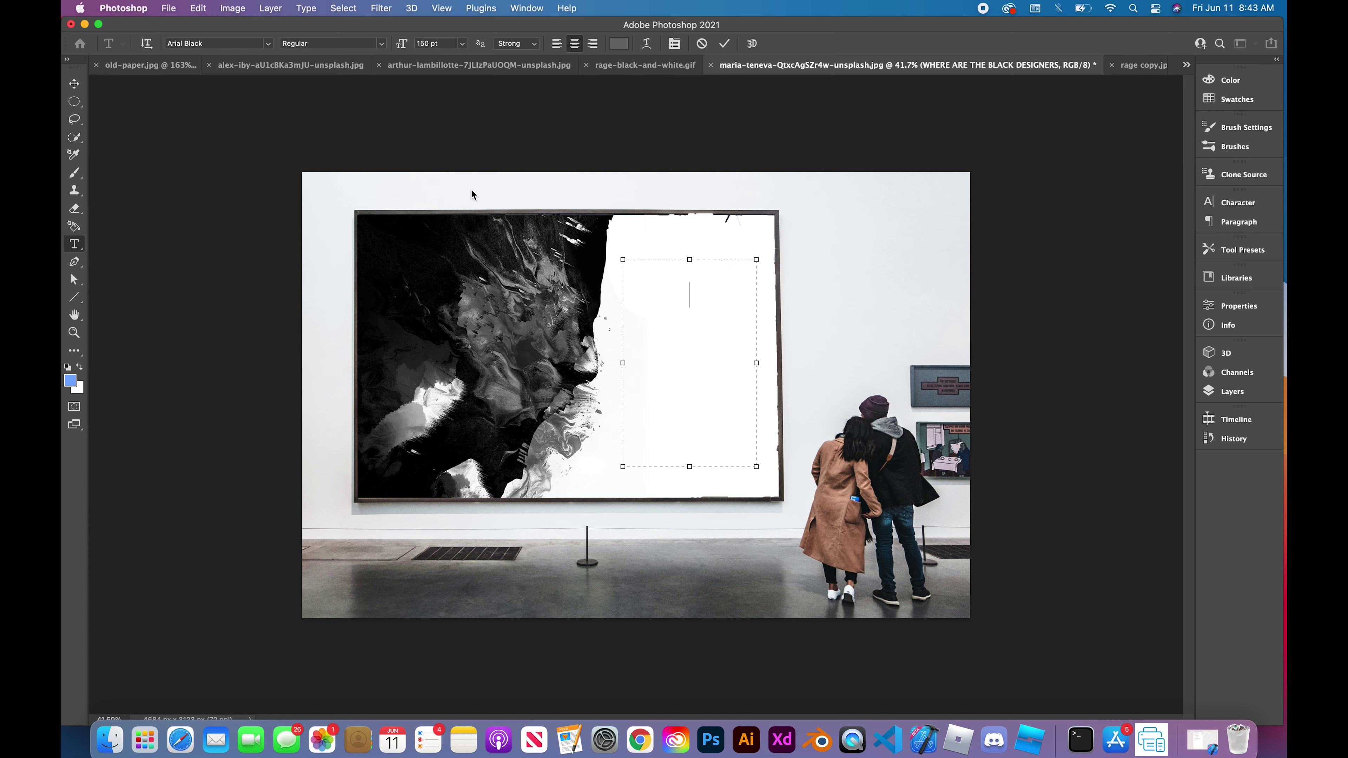
type("z")
key("super+z")
- Widen the text box so DESIGNERS fits on one line and move the text down to the middle of the white area
left_click(74, 83)
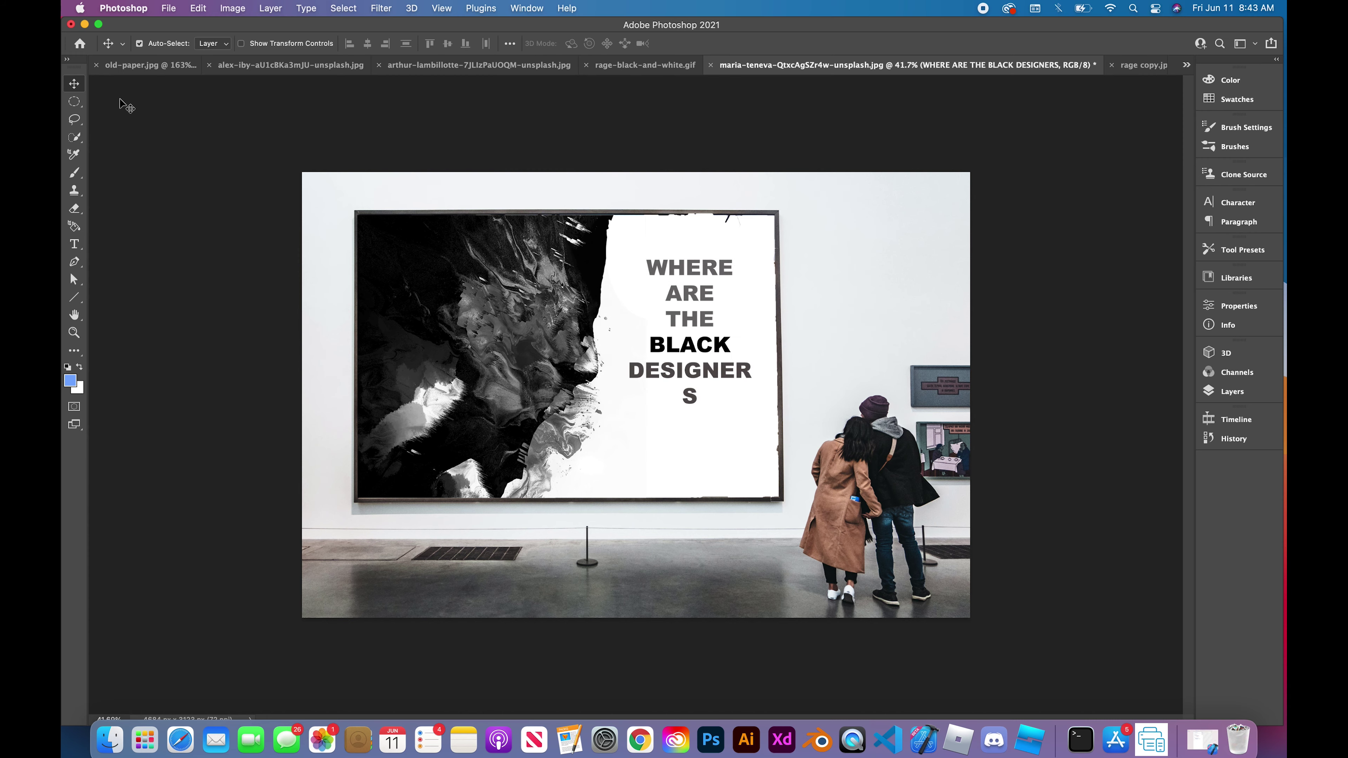
left_click(126, 106)
double_click(643, 378)
left_click_drag(757, 367, 773, 367)
key("Escape")
key("v")
left_click_drag(688, 337, 682, 369)
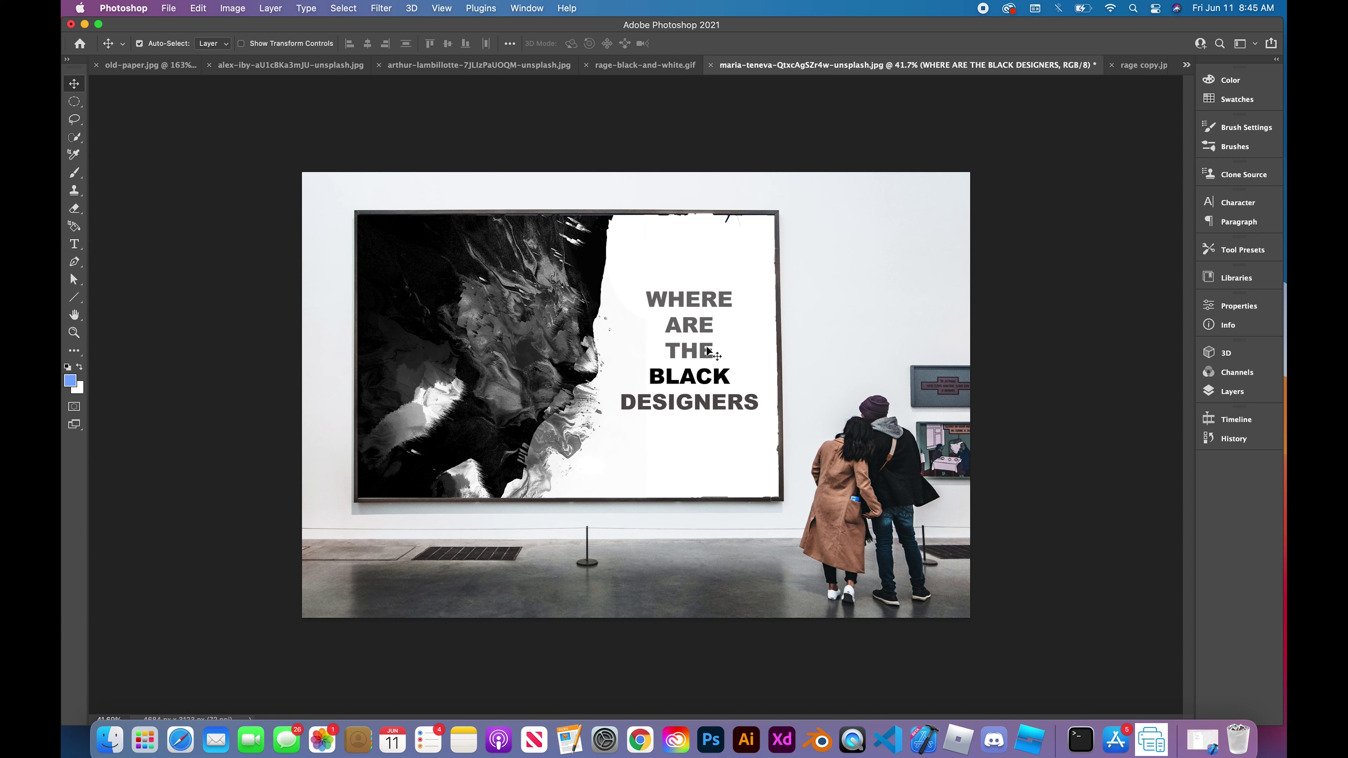
- Undo the last image size reduction in rage copy.jpg and return to the gallery mockup document
left_click(1151, 66)
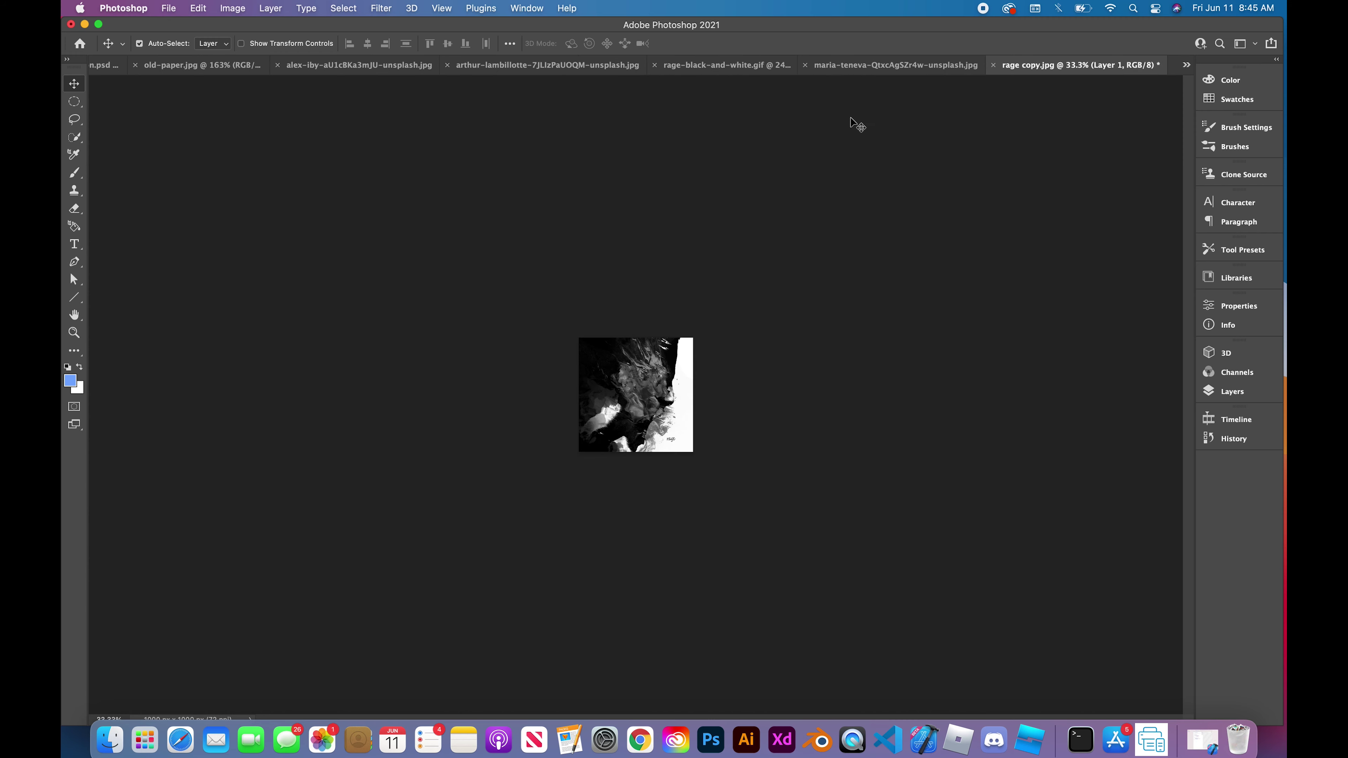
key("super+z")
left_click(854, 66)
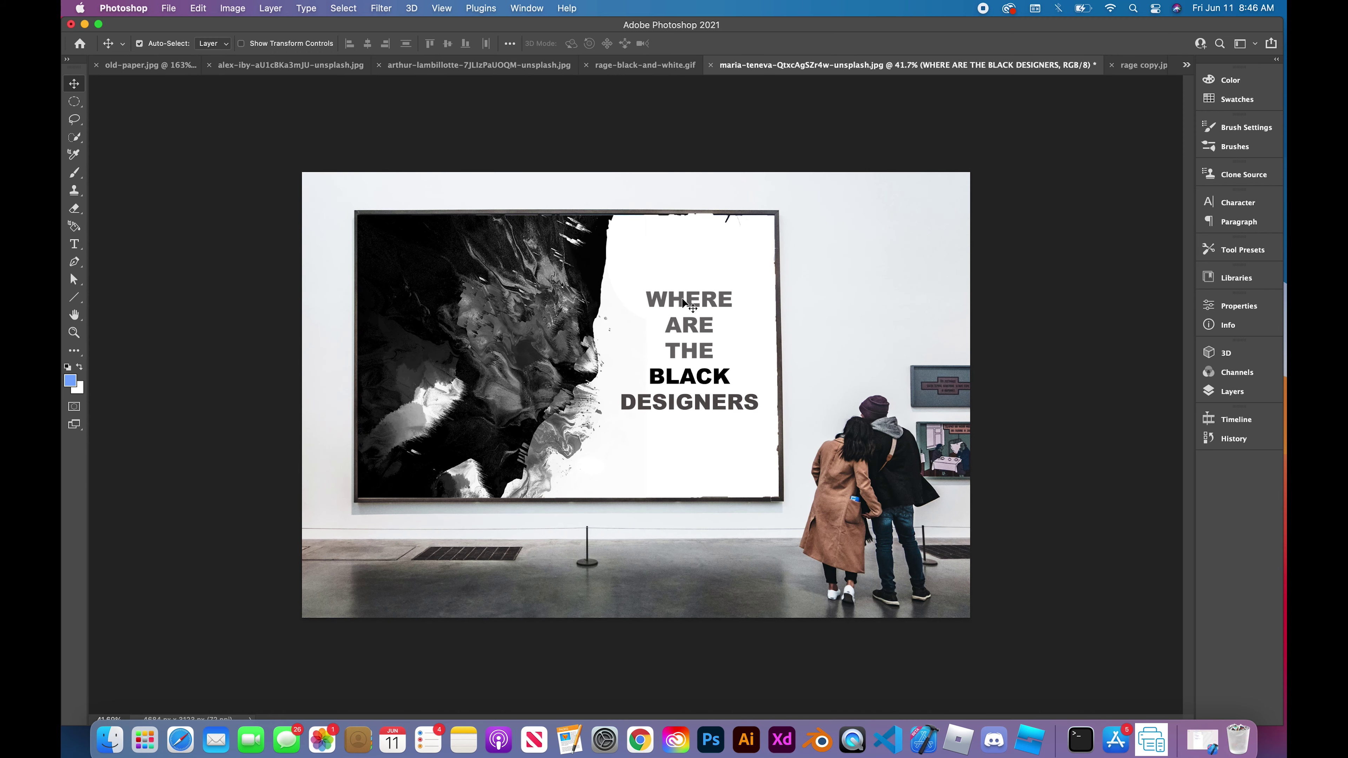
- Copy the WHERE ARE THE BLACK DESIGNERS text layer from the gallery mockup into rage copy.jpg
double_click(686, 301)
left_click(1229, 393)
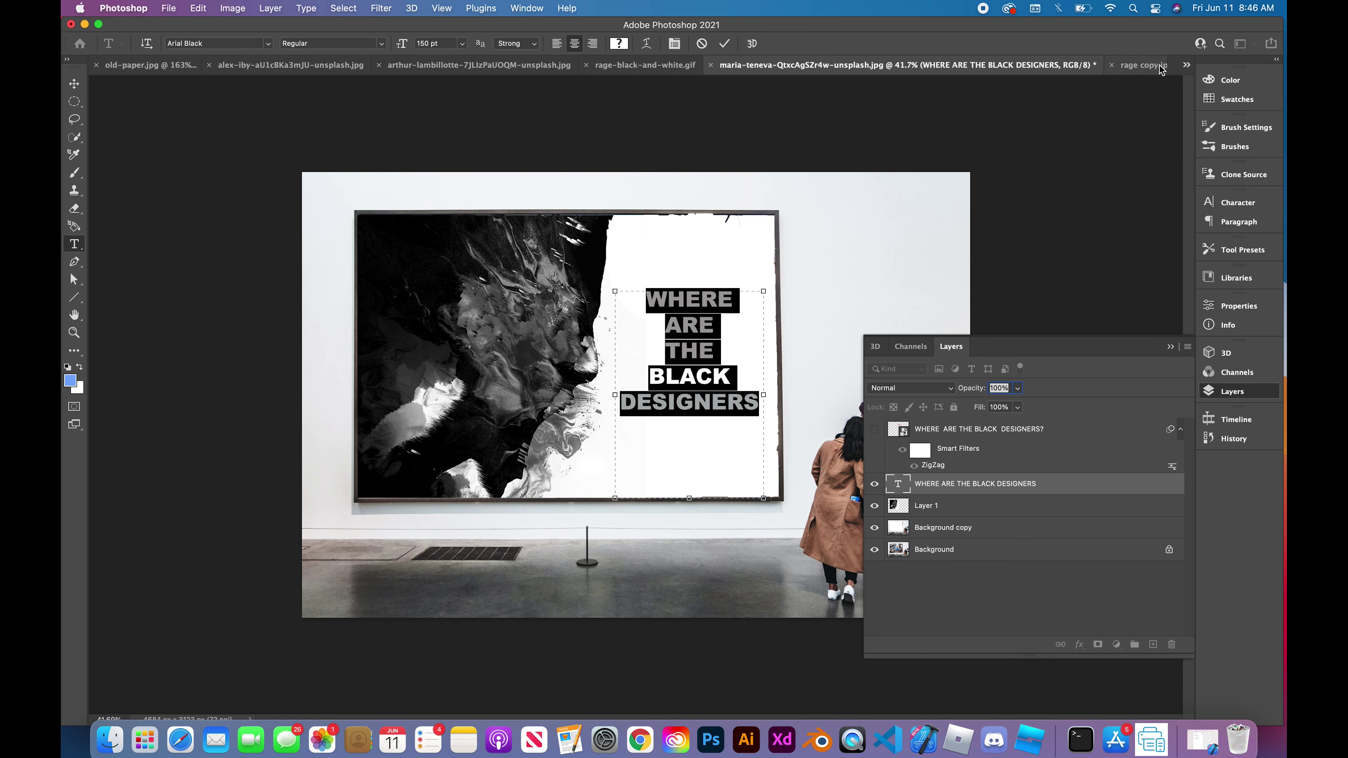
left_click(1143, 65)
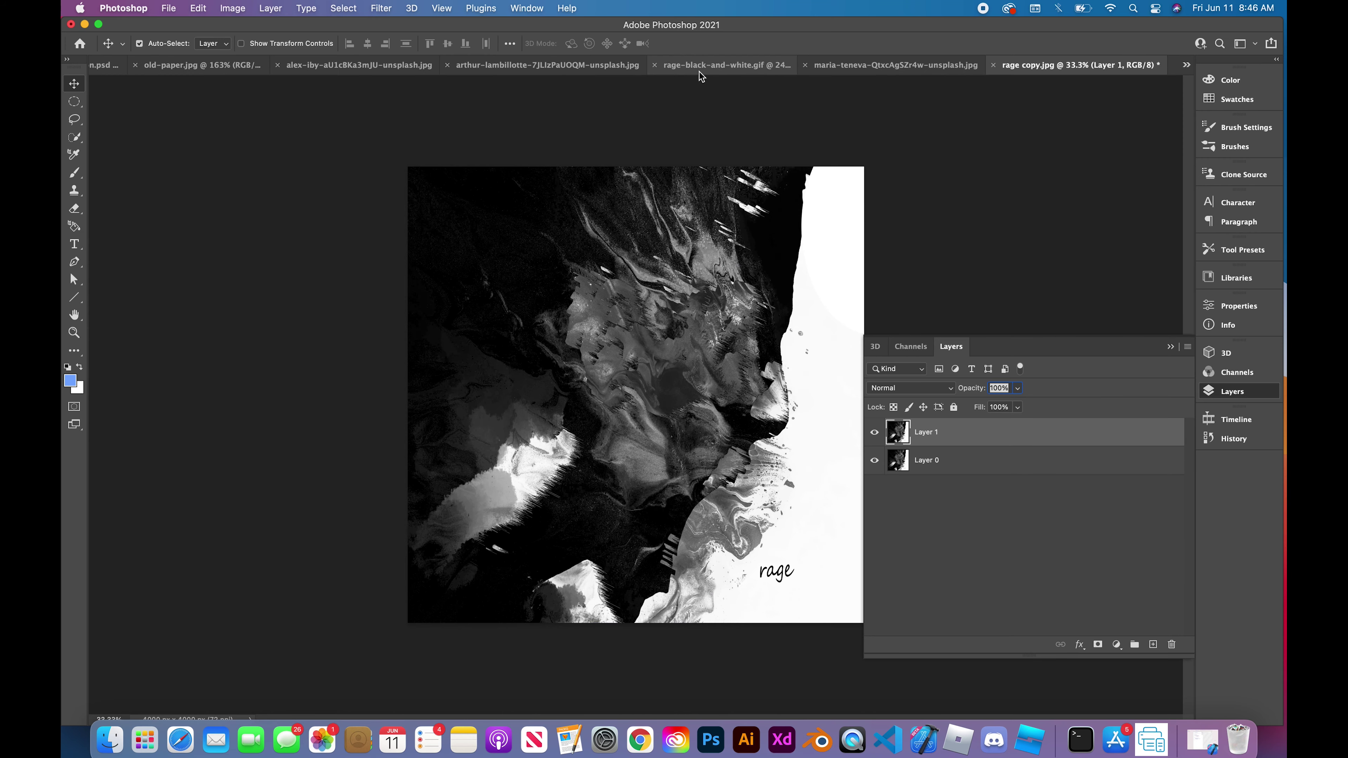
left_click(519, 65)
left_click(434, 64)
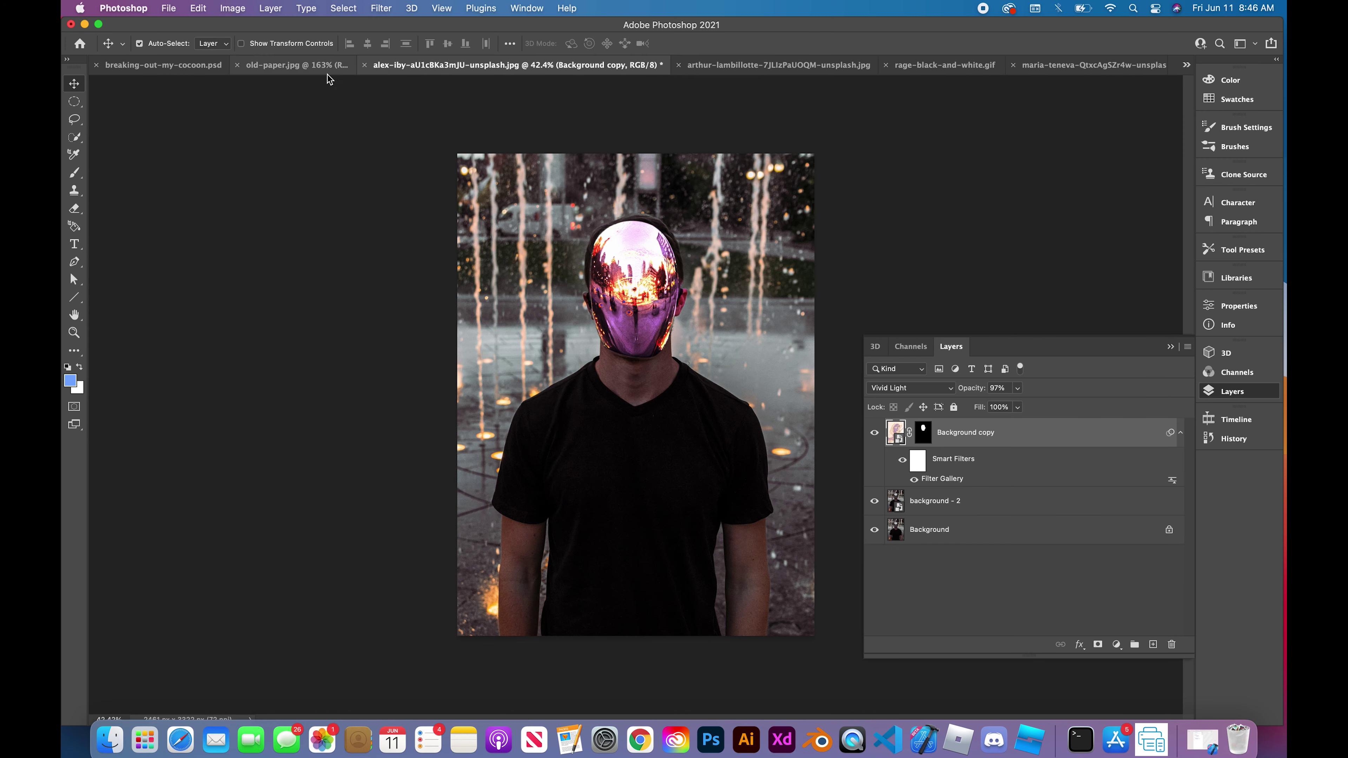
left_click(318, 65)
left_click(154, 65)
left_click(913, 65)
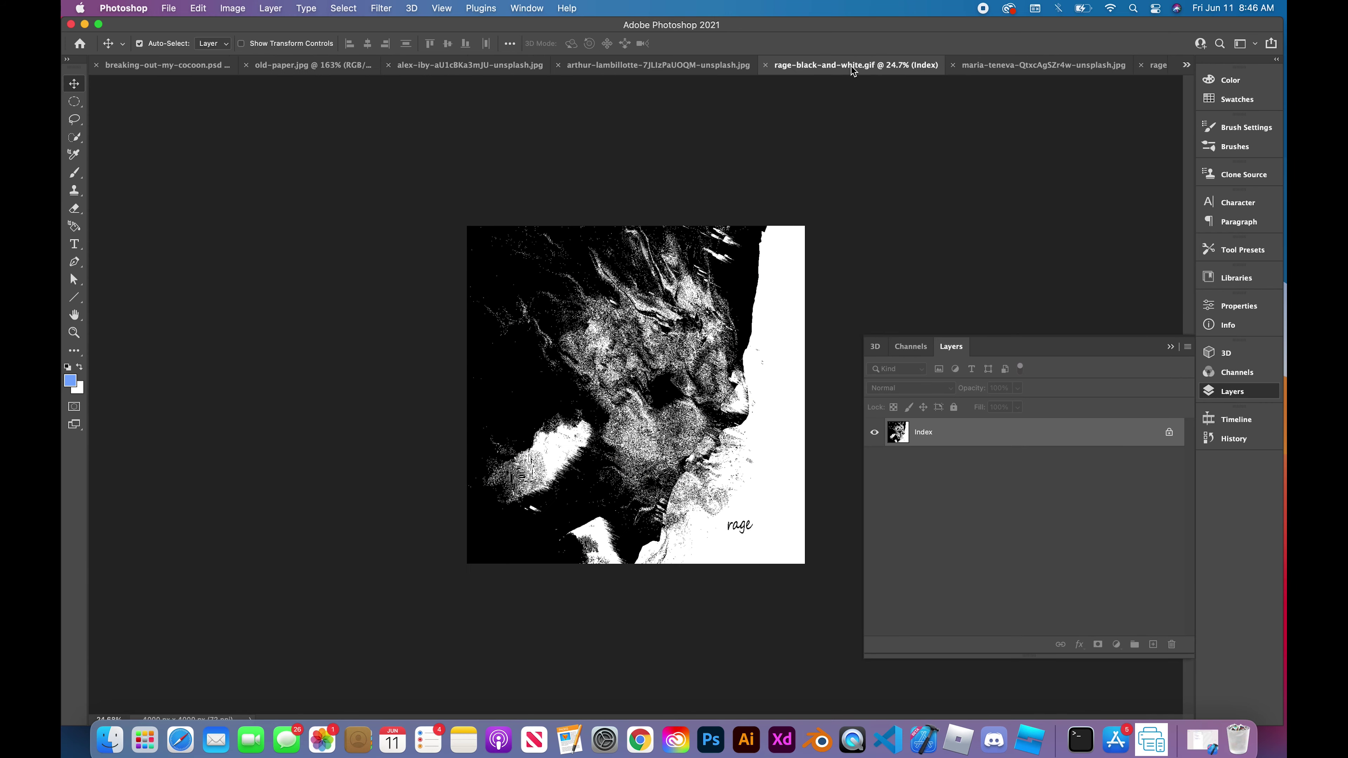
left_click(1040, 65)
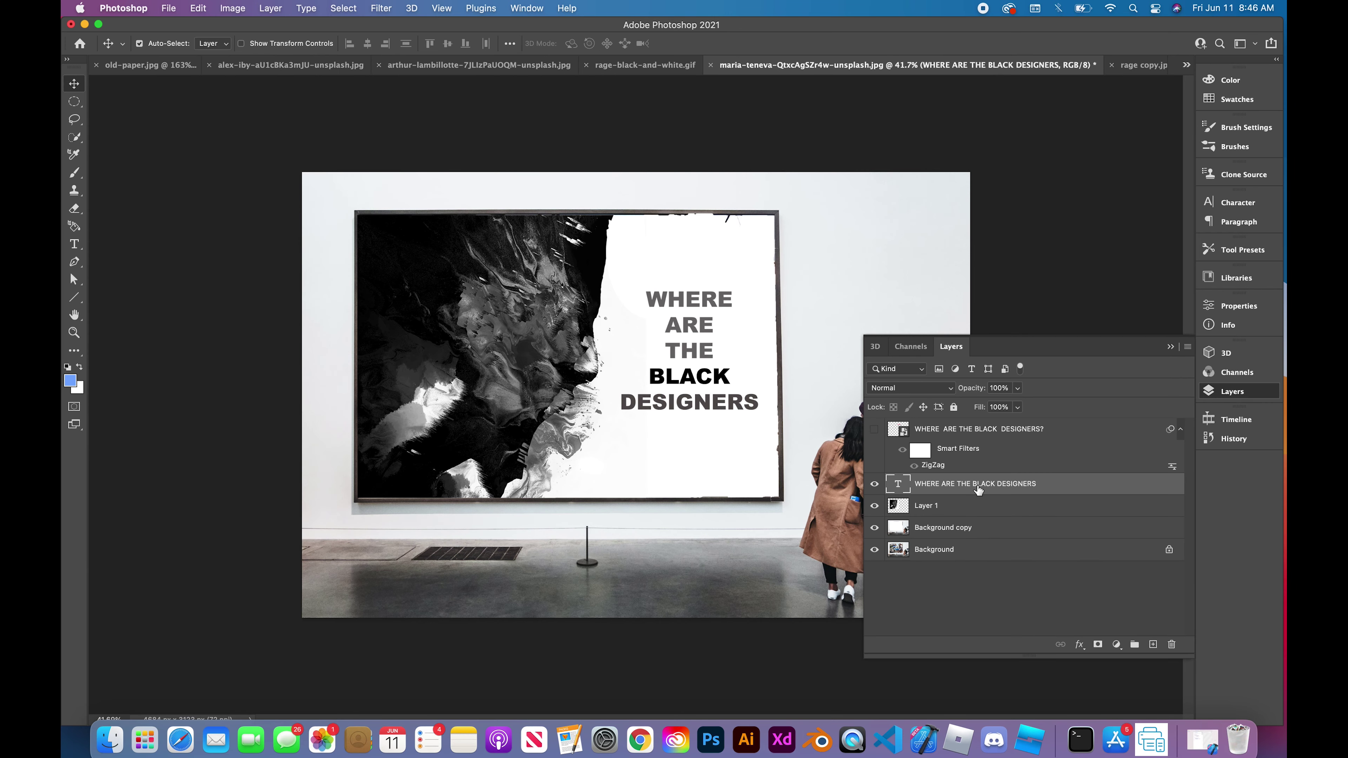
left_click_drag(978, 489, 705, 253)
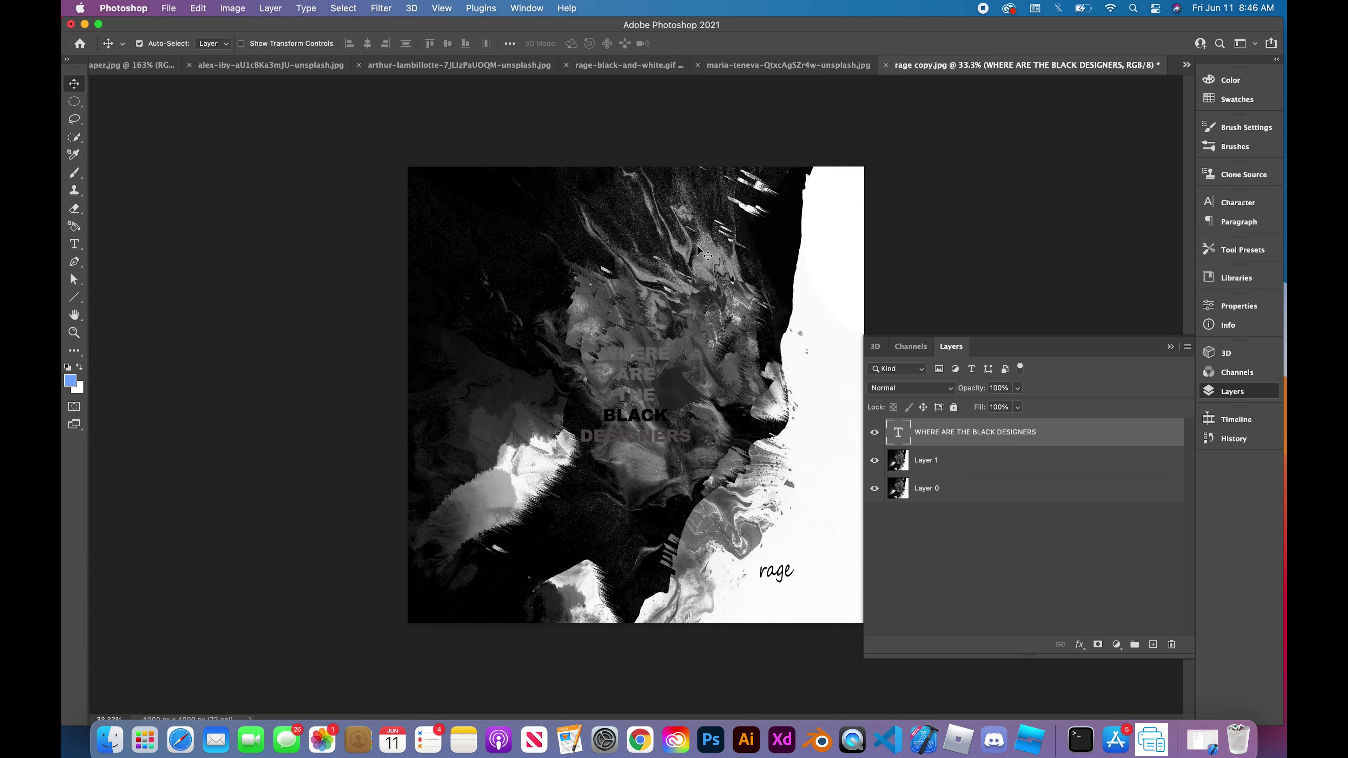
- Set the colour of all the copied text to white (ffffff) and commit it
double_click(613, 353)
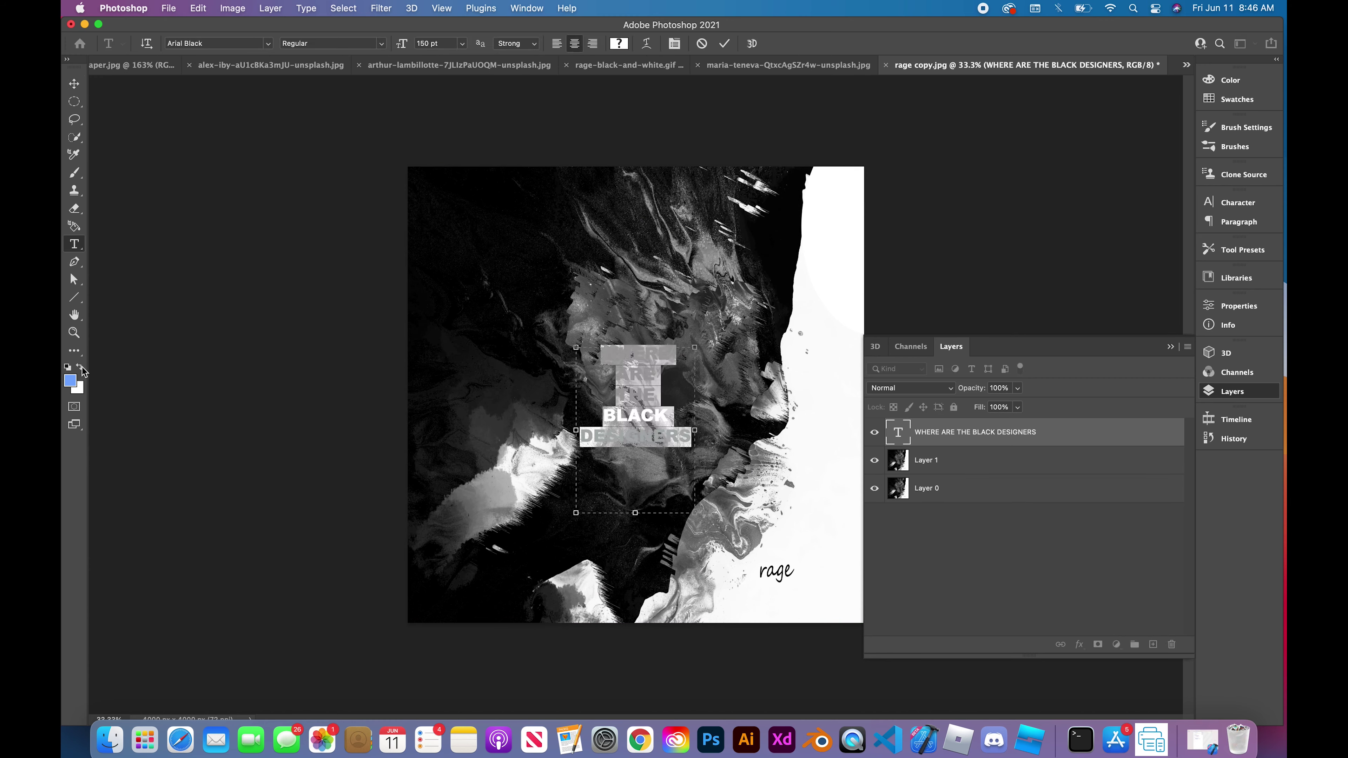
left_click(80, 366)
left_click(619, 43)
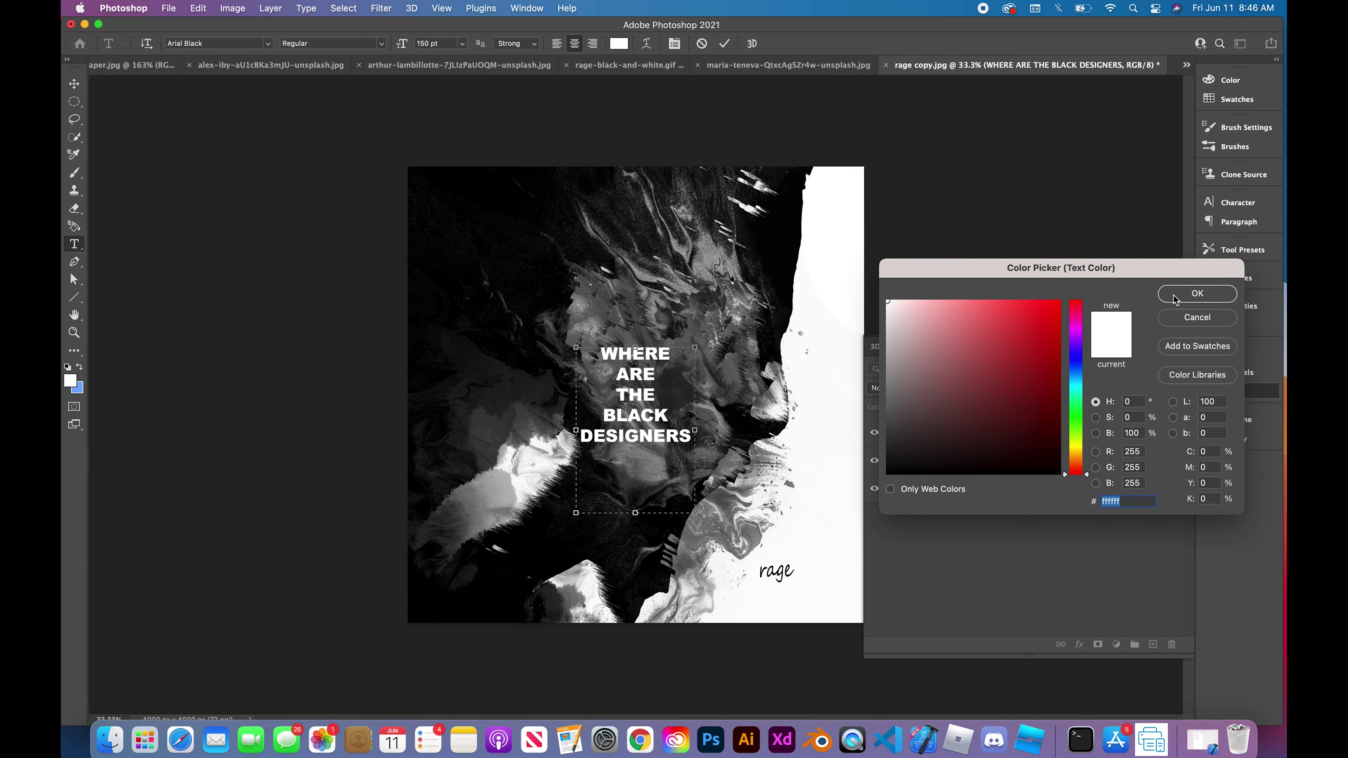
left_click(1197, 294)
key("Escape")
key("v")
left_click(608, 353)
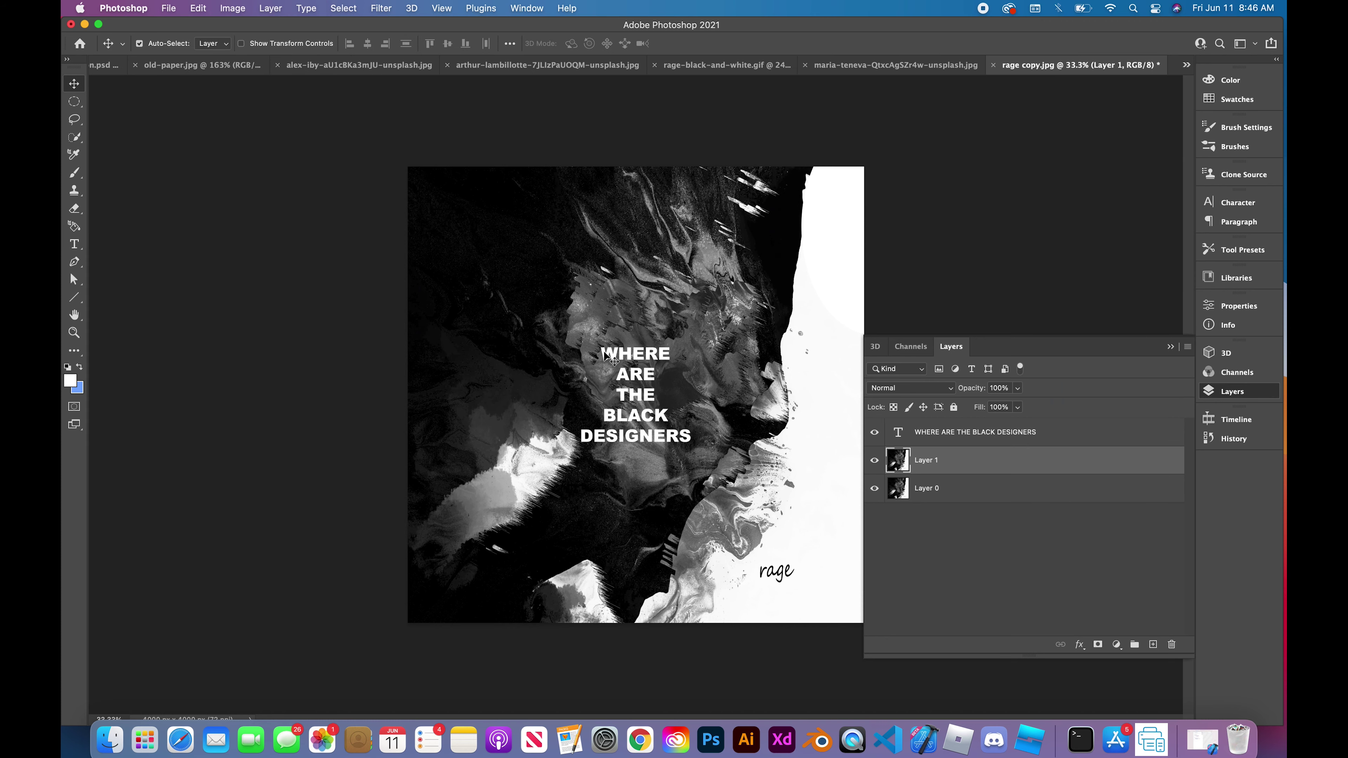
- Set the size of all the text in rage copy.jpg to 500 pt
double_click(606, 353)
left_click(440, 44)
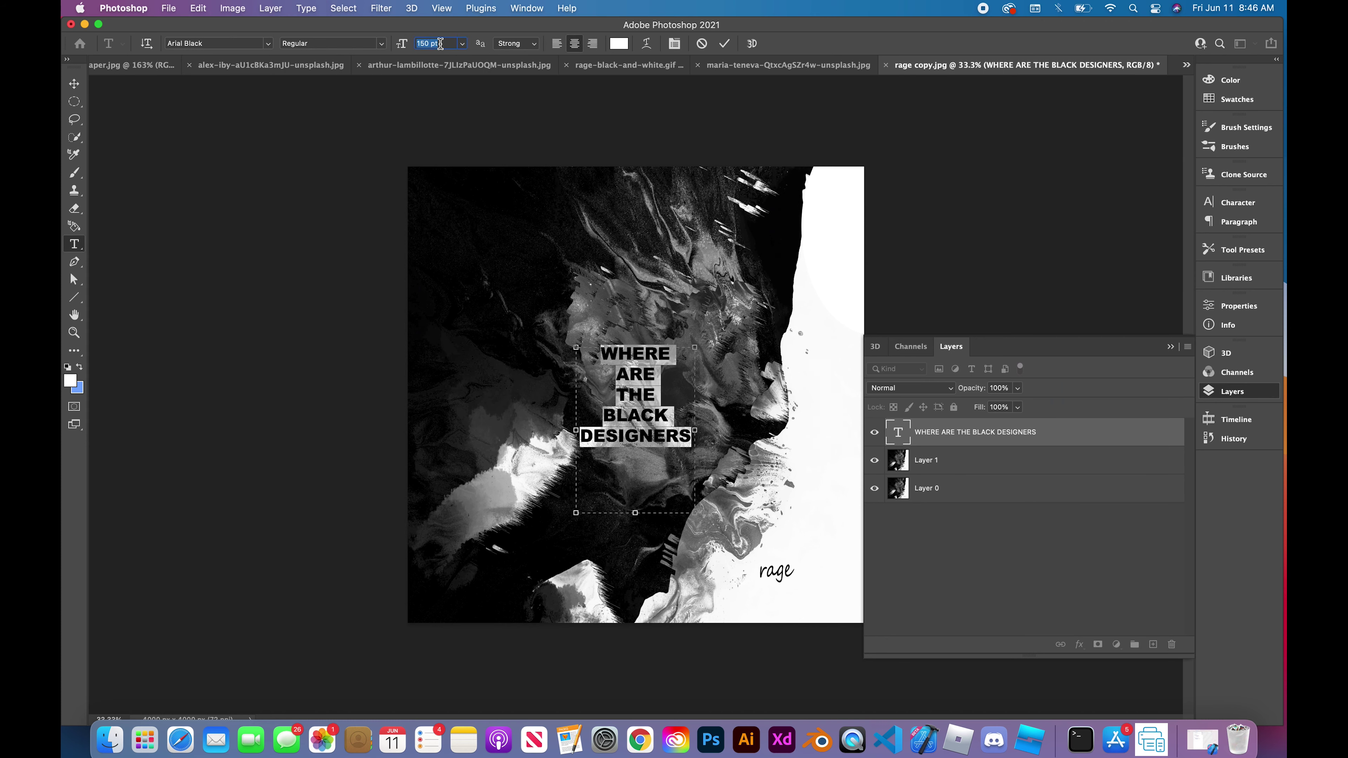
type("200")
key("Return")
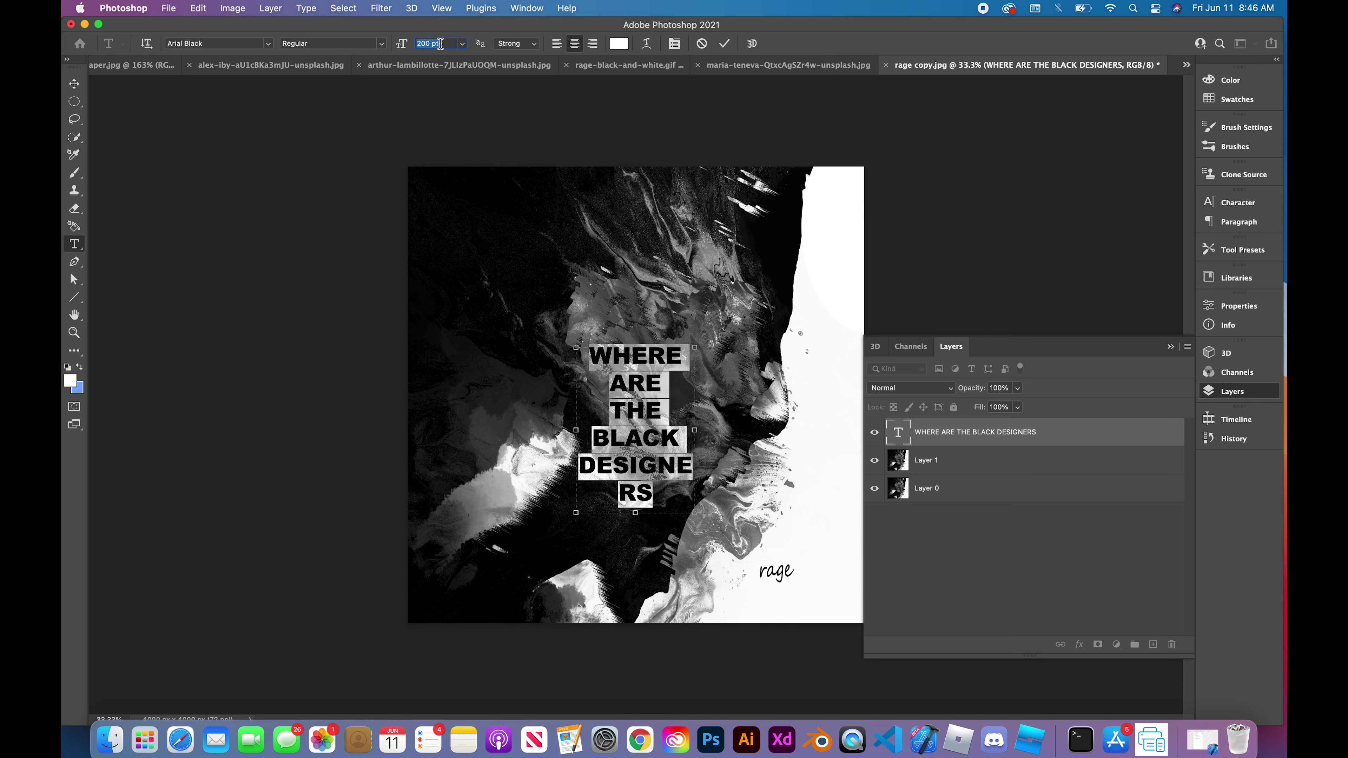
type("500")
key("Return")
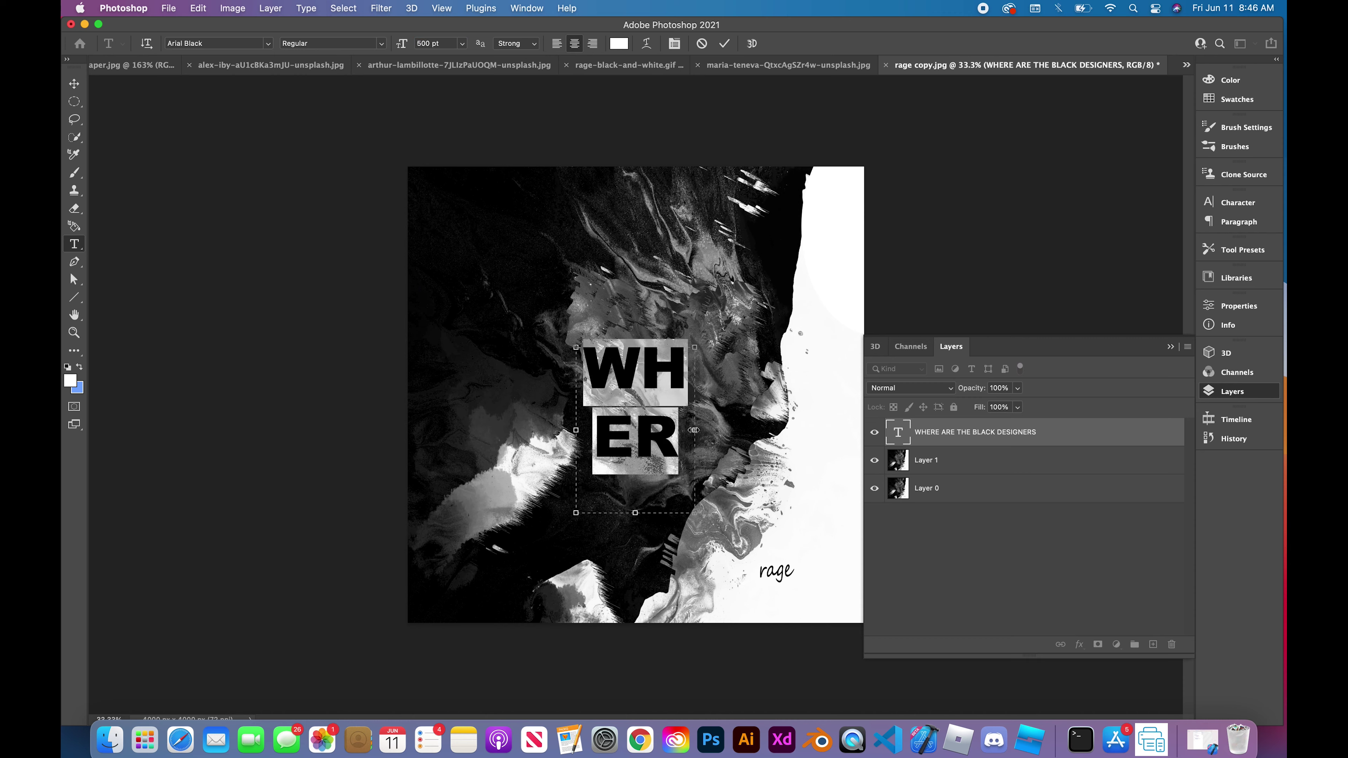
- Widen and lengthen the text box, and move the text to the upper left of the artwork
left_click_drag(694, 430, 808, 430)
left_click_drag(692, 513, 692, 632)
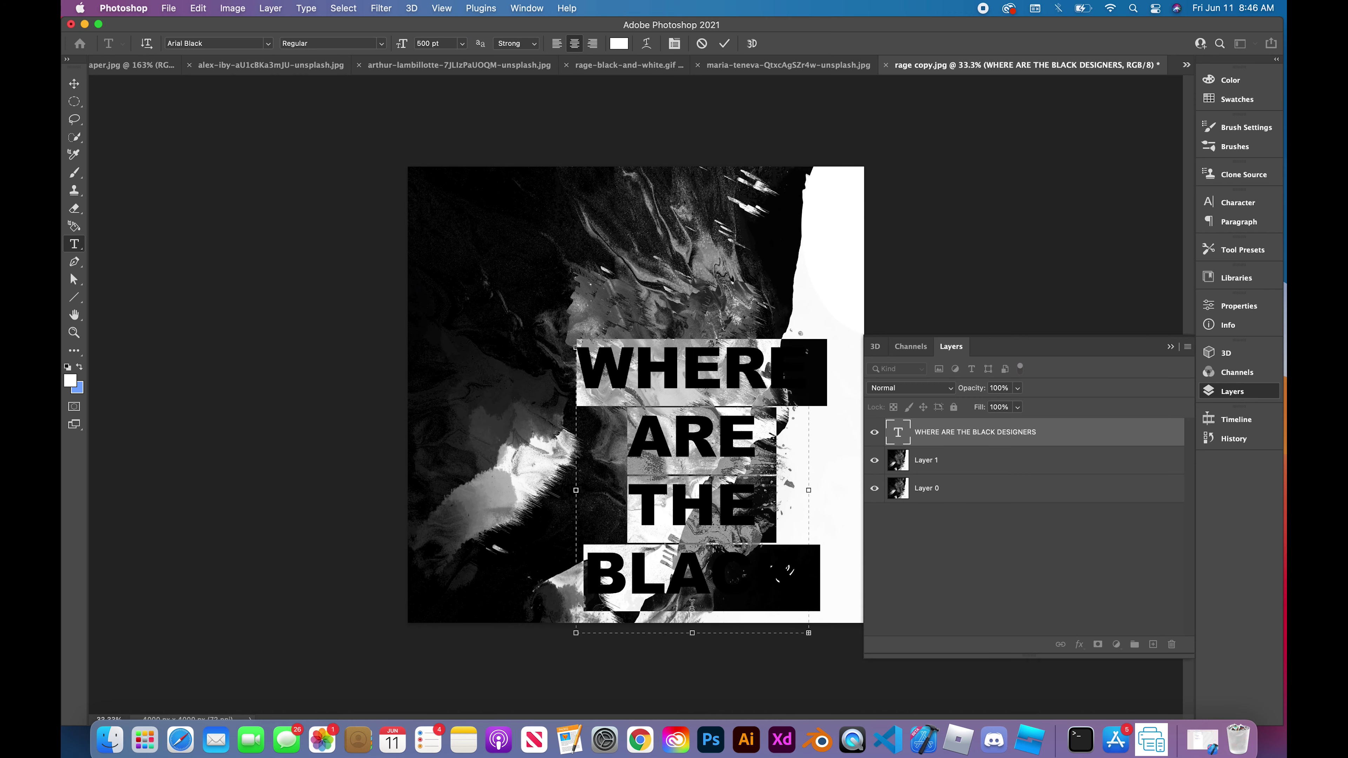
key("Escape")
key("v")
left_click_drag(638, 371, 524, 211)
- Extend the text box down to the artwork's lower edge so every line fits, and commit the text
double_click(645, 413)
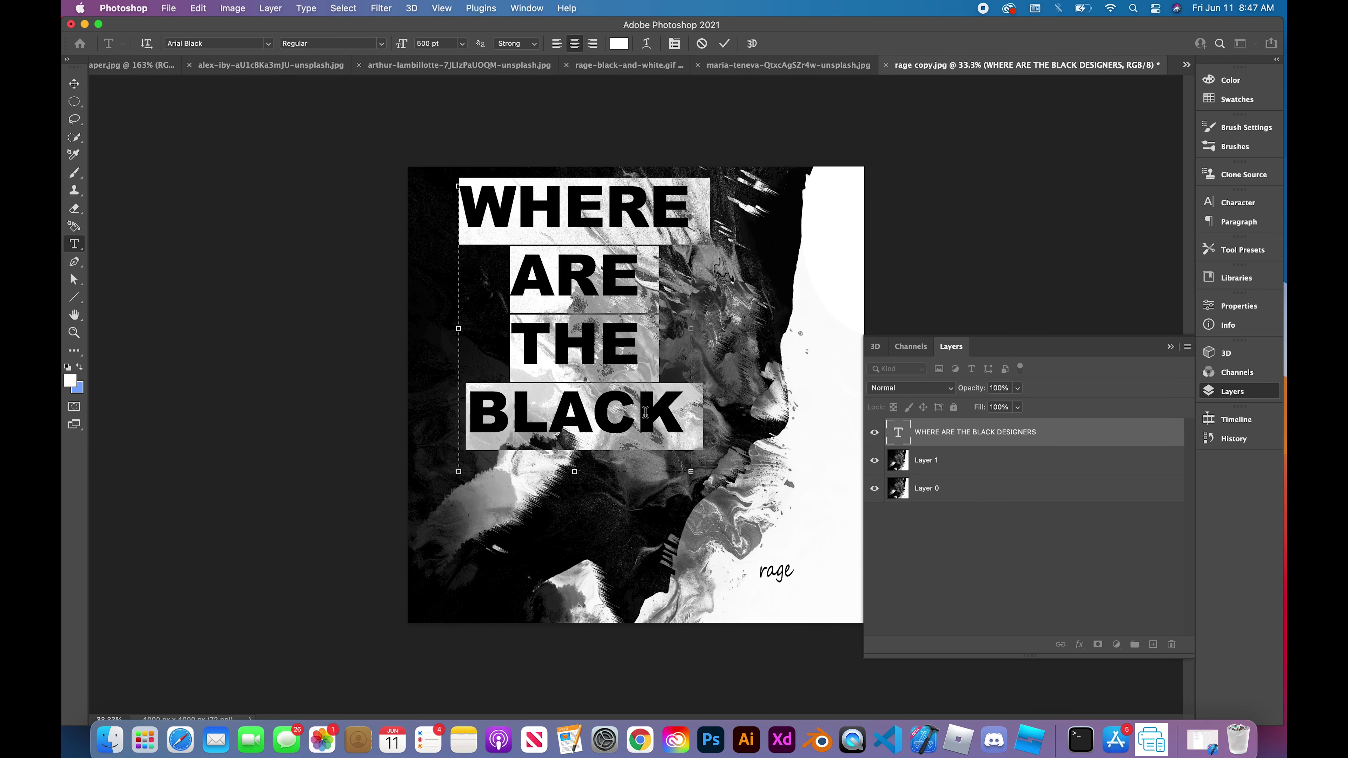
left_click_drag(588, 472, 573, 622)
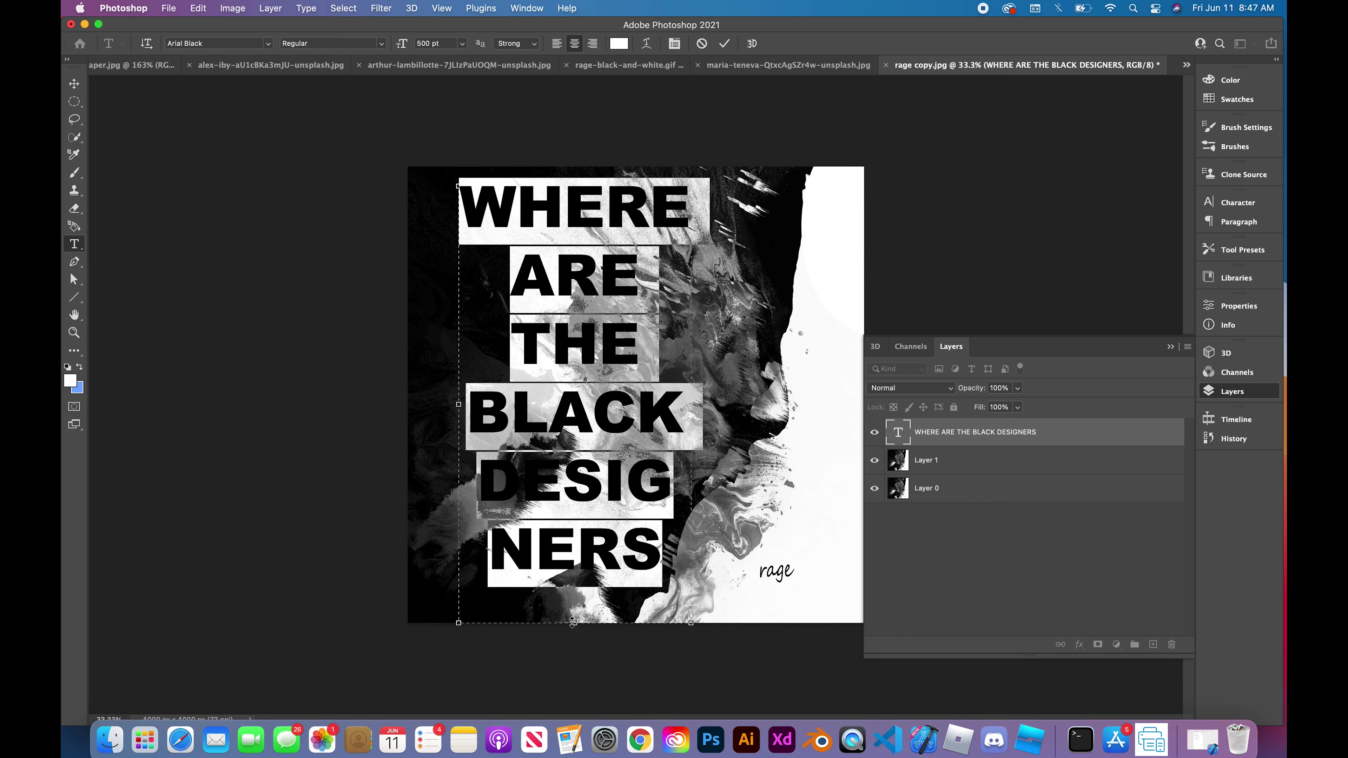
left_click(74, 85)
left_click(371, 500)
- Set the size of the DESIGNERS line to 300 pt and commit the text
triple_click(480, 470)
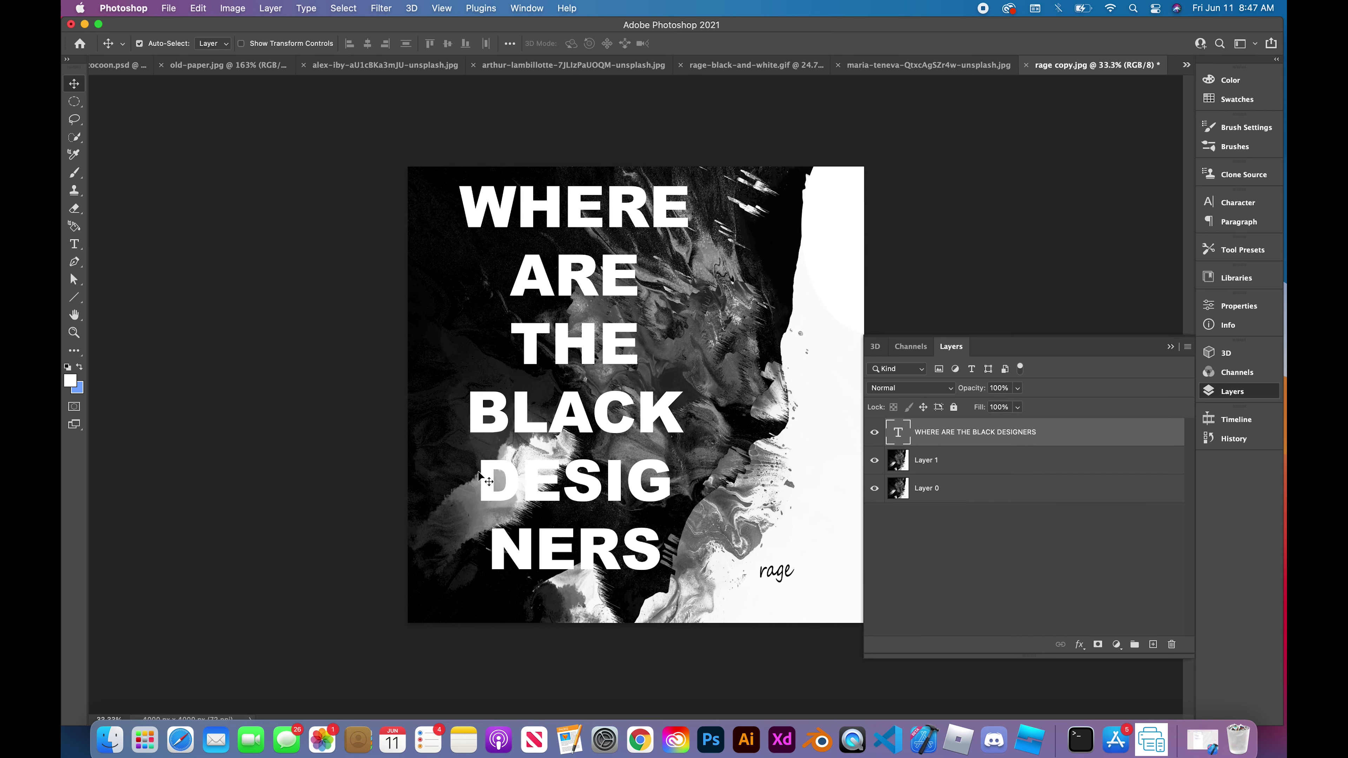
left_click(480, 469)
left_click(401, 45)
type("250")
key("Return")
double_click(448, 43)
type("300")
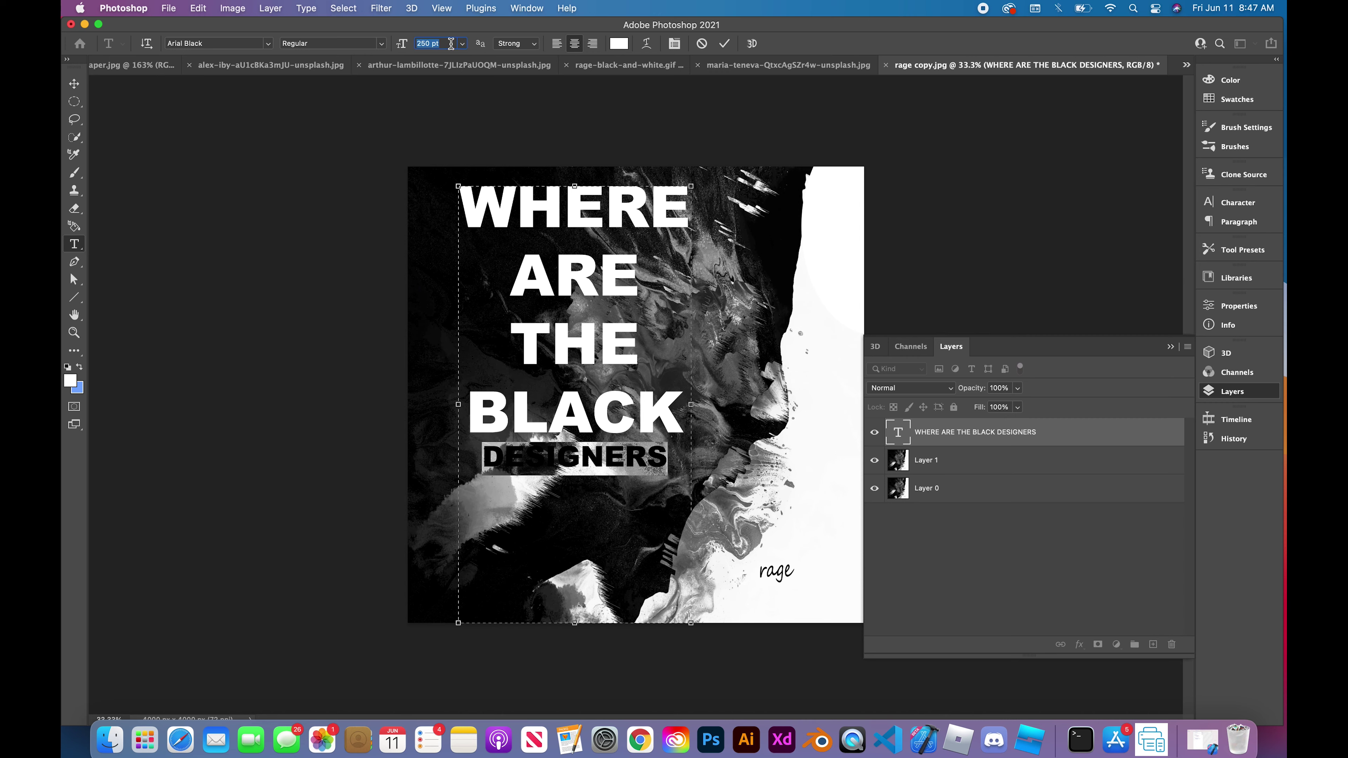
key("Return")
key("Escape")
key("v")
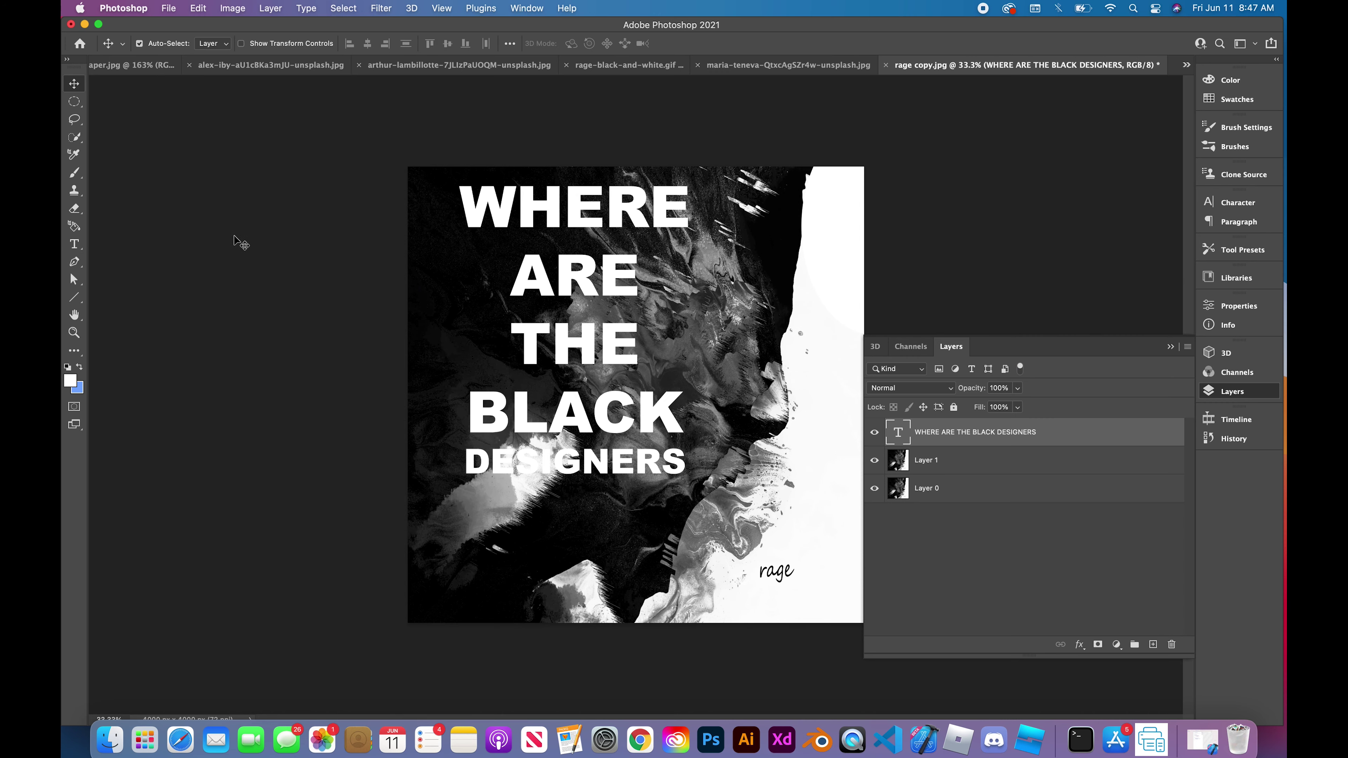
- Recolor the DESIGNERS line bright red (#ff0f0f) and commit the text
double_click(503, 472)
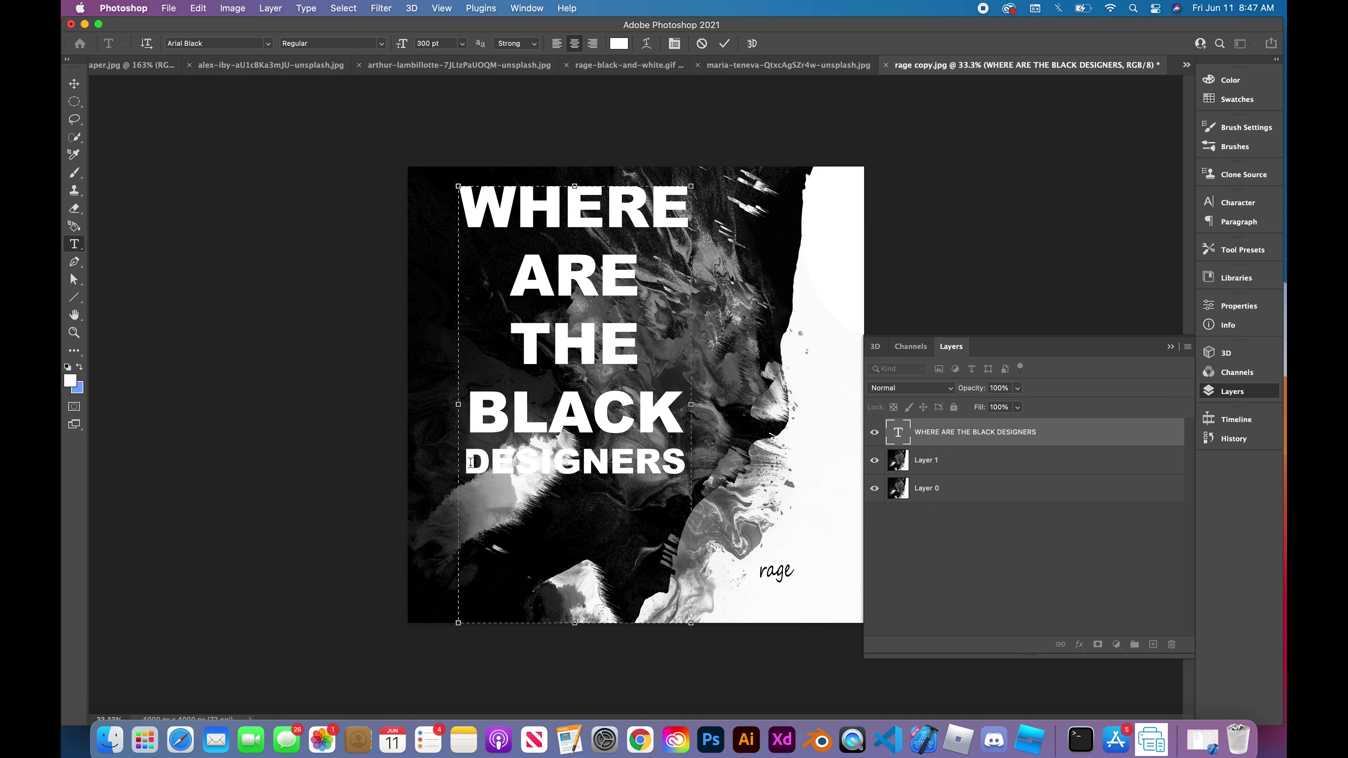
left_click(622, 44)
left_click(903, 393)
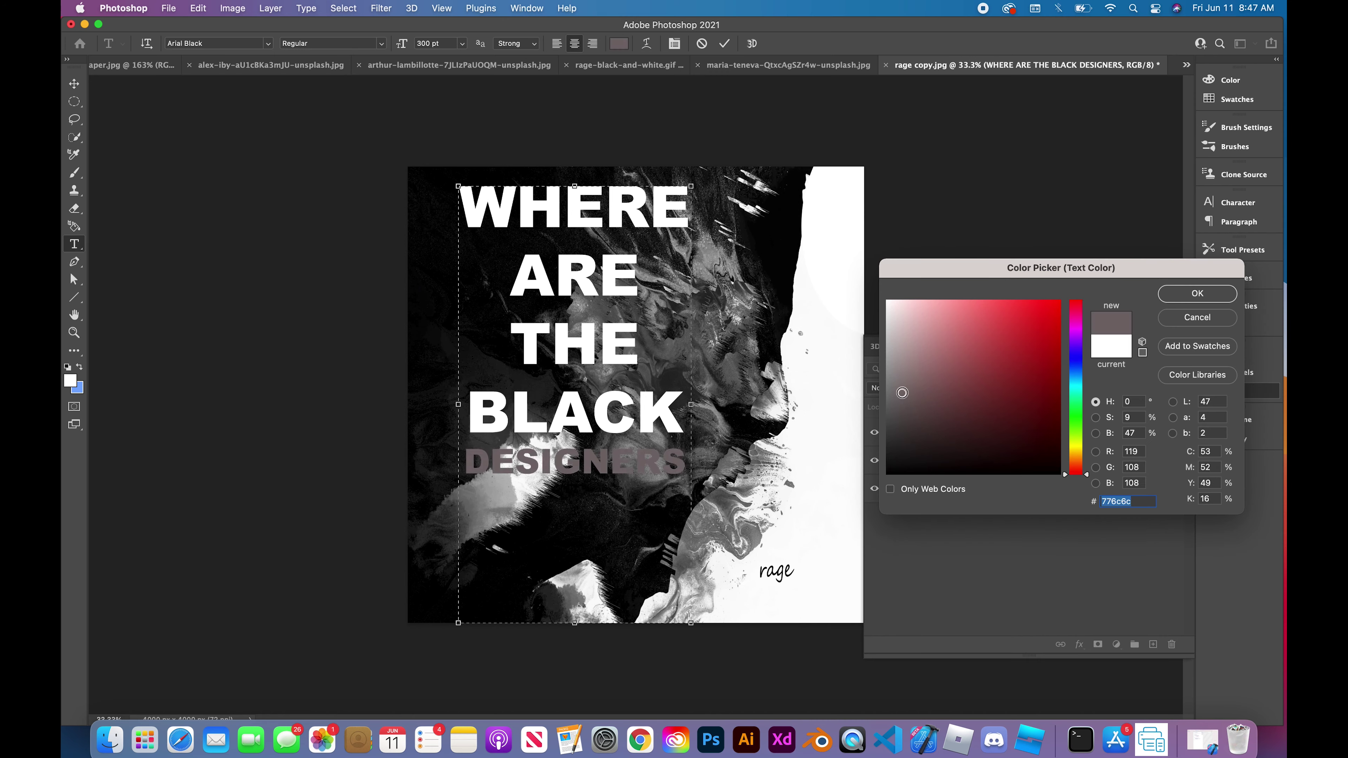
left_click(902, 428)
left_click(1053, 305)
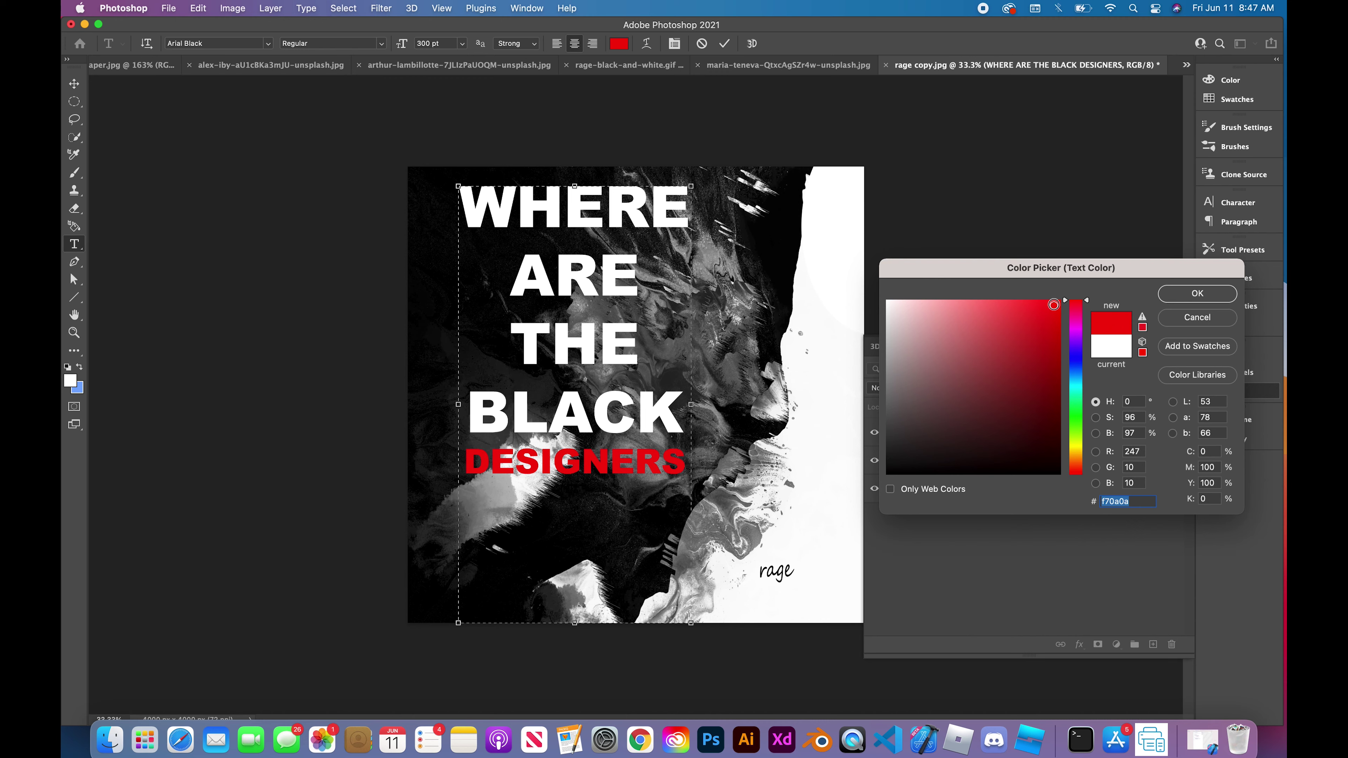
left_click_drag(1054, 305, 1008, 422)
left_click_drag(1074, 465, 1073, 491)
left_click(1019, 458)
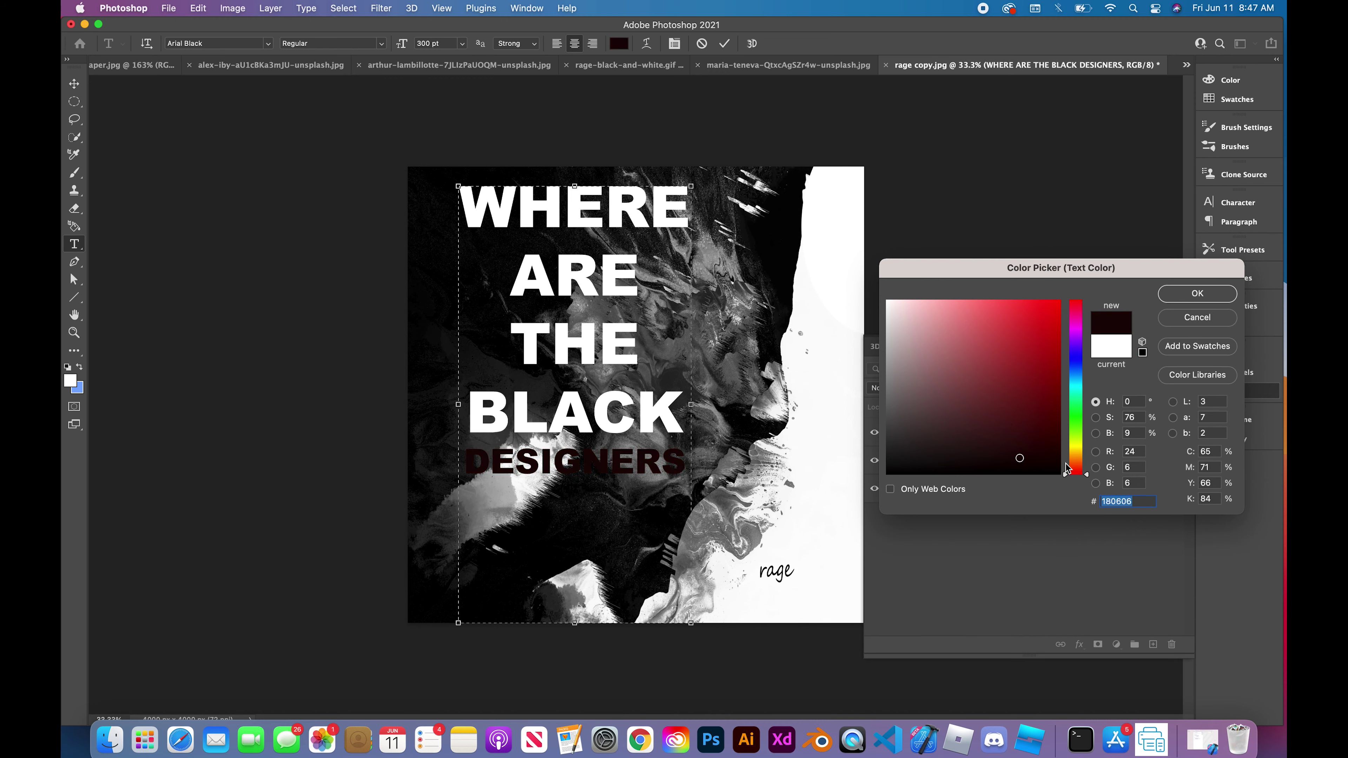
left_click_drag(1053, 425, 1051, 291)
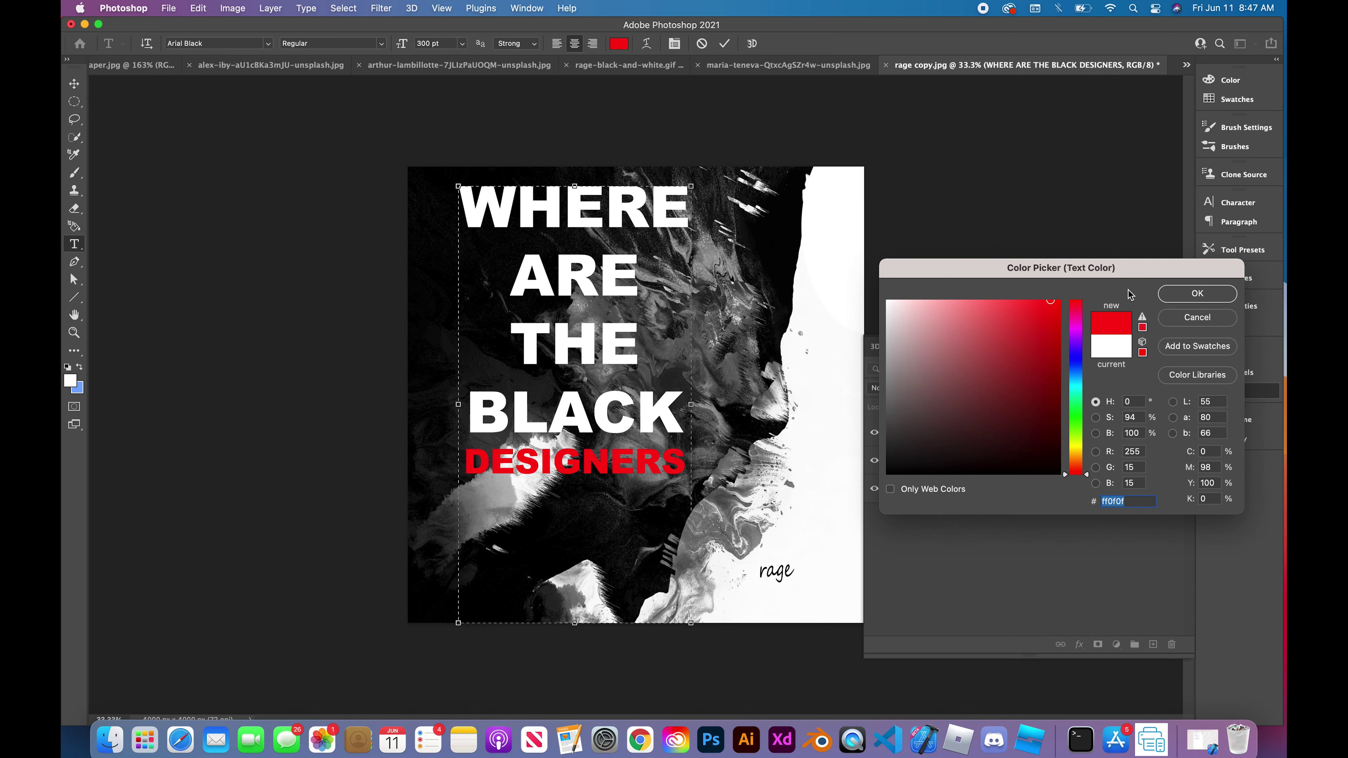
left_click(1178, 295)
key("Escape")
key("v")
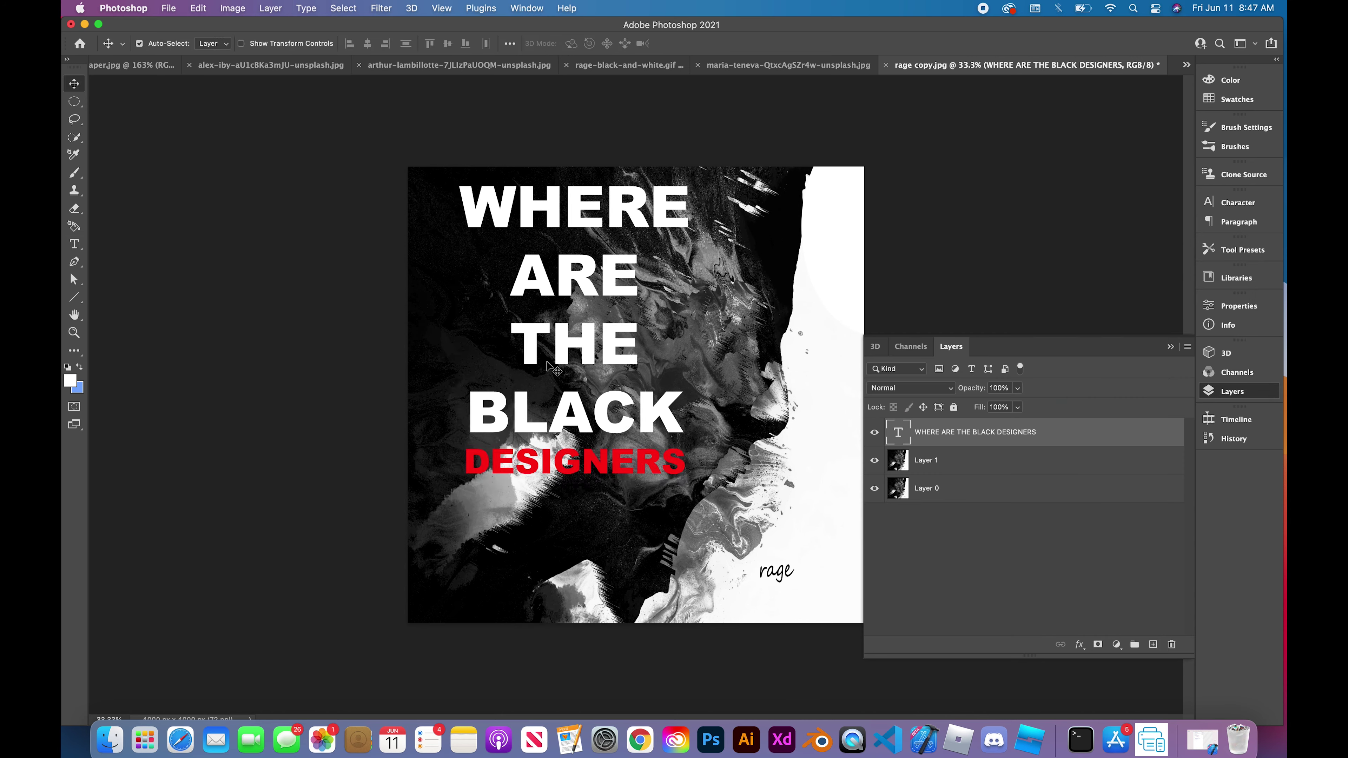
- Move the whole text block slightly down and to the left on the artwork
left_click_drag(574, 350, 544, 380)
key("super+minus")
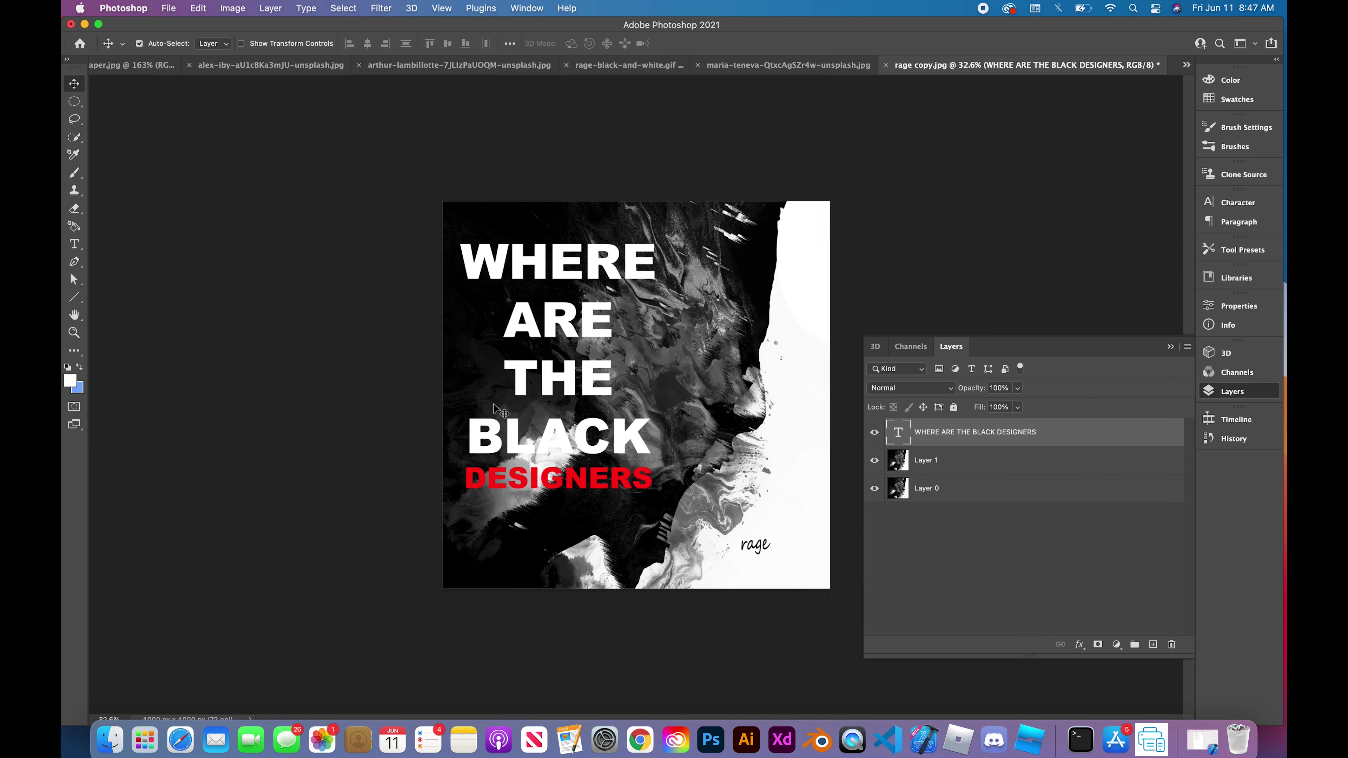
scroll(496, 409, "down", 3)
left_click(1170, 346)
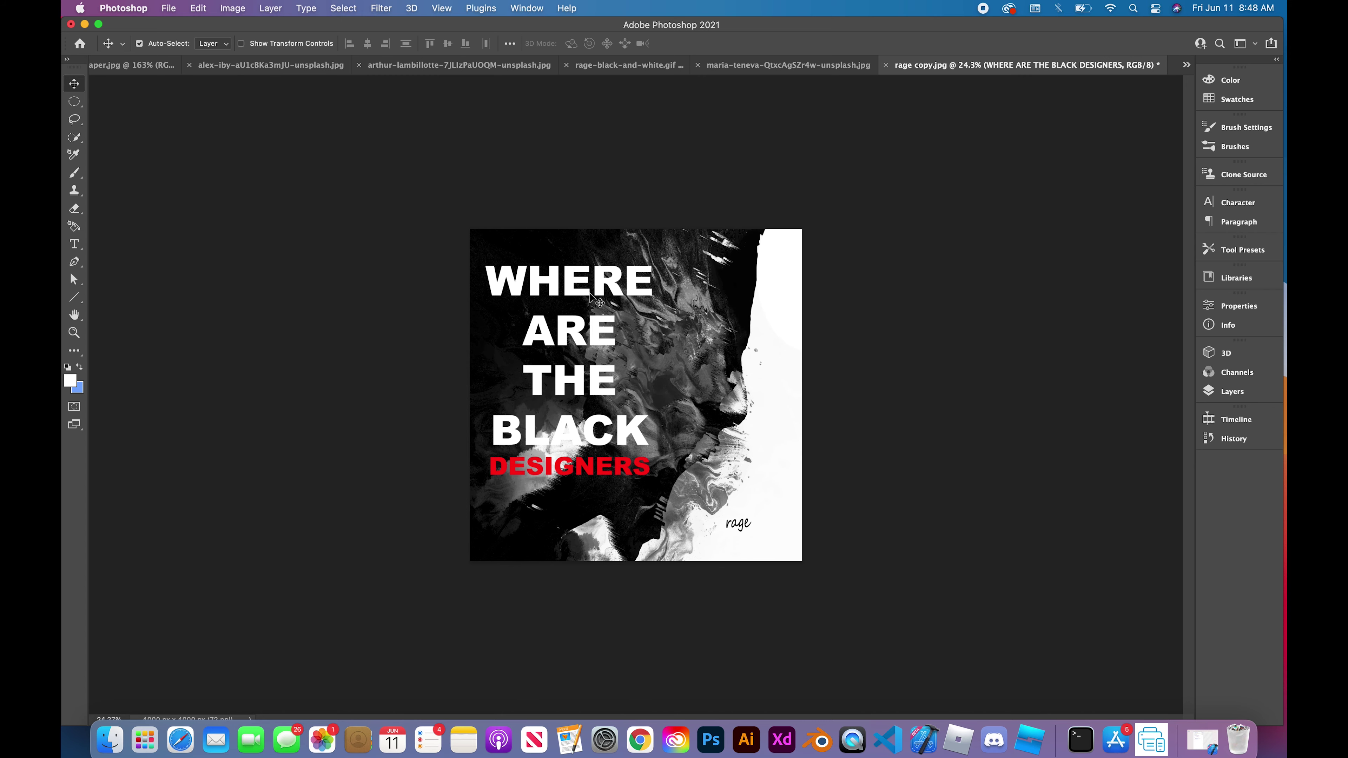
- Try pink, magenta and blue on the word BLACK, and settle on pure black (#000000)
double_click(573, 436)
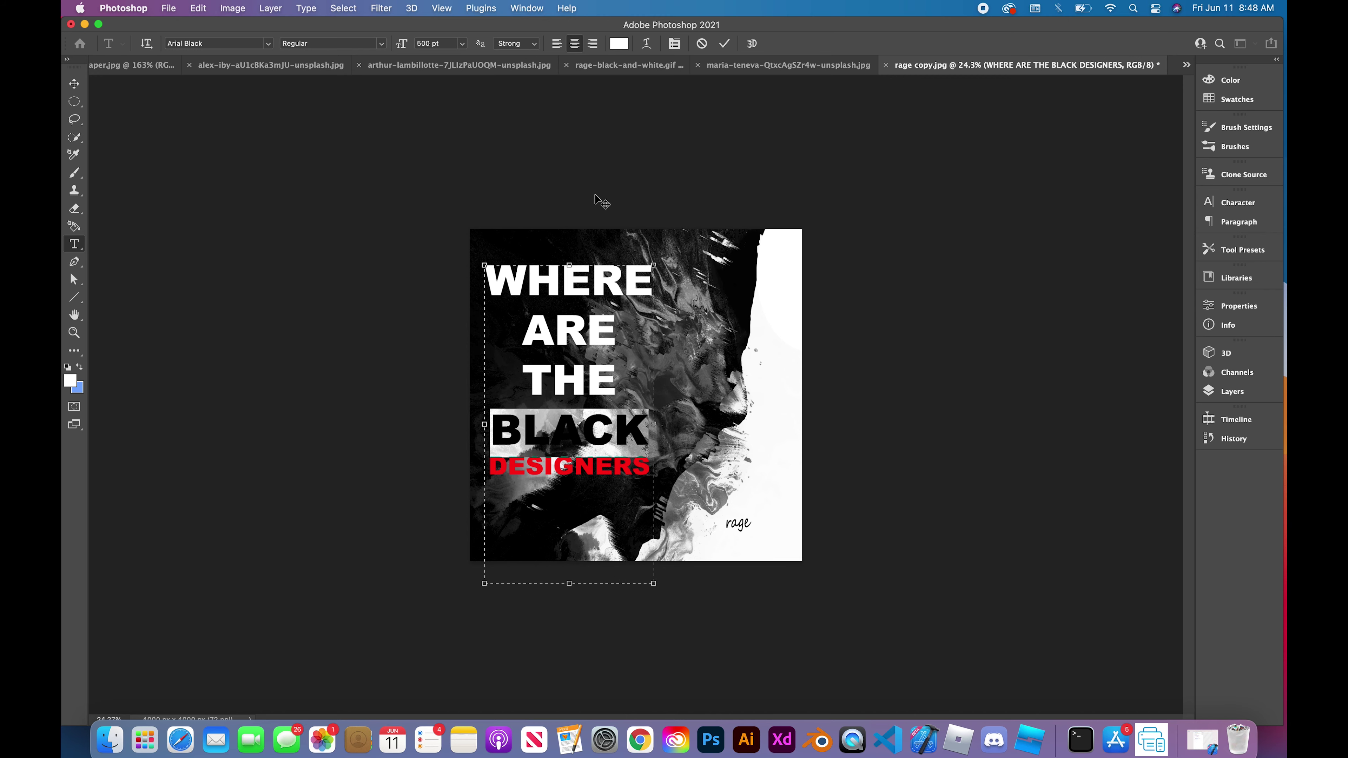
left_click(619, 43)
left_click(910, 332)
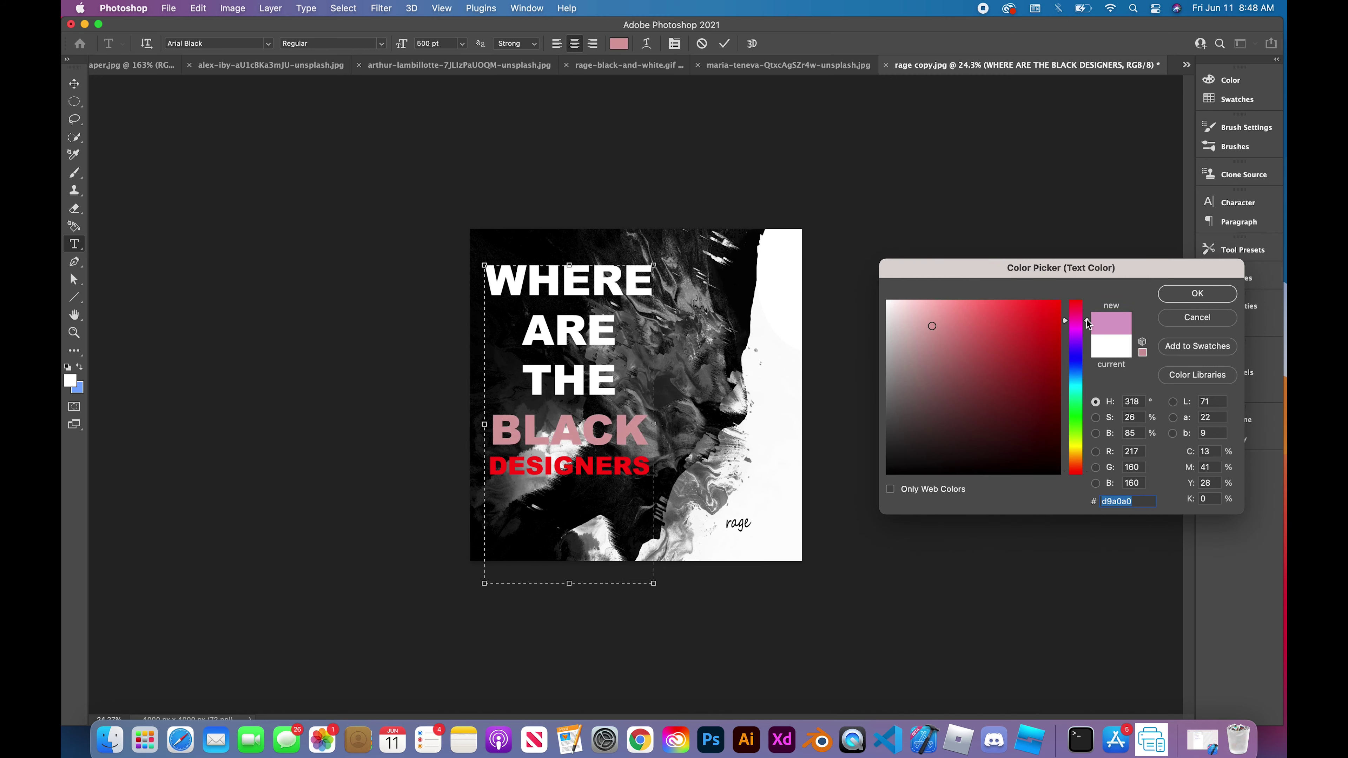
left_click_drag(1074, 351, 1074, 322)
left_click_drag(992, 324, 1042, 325)
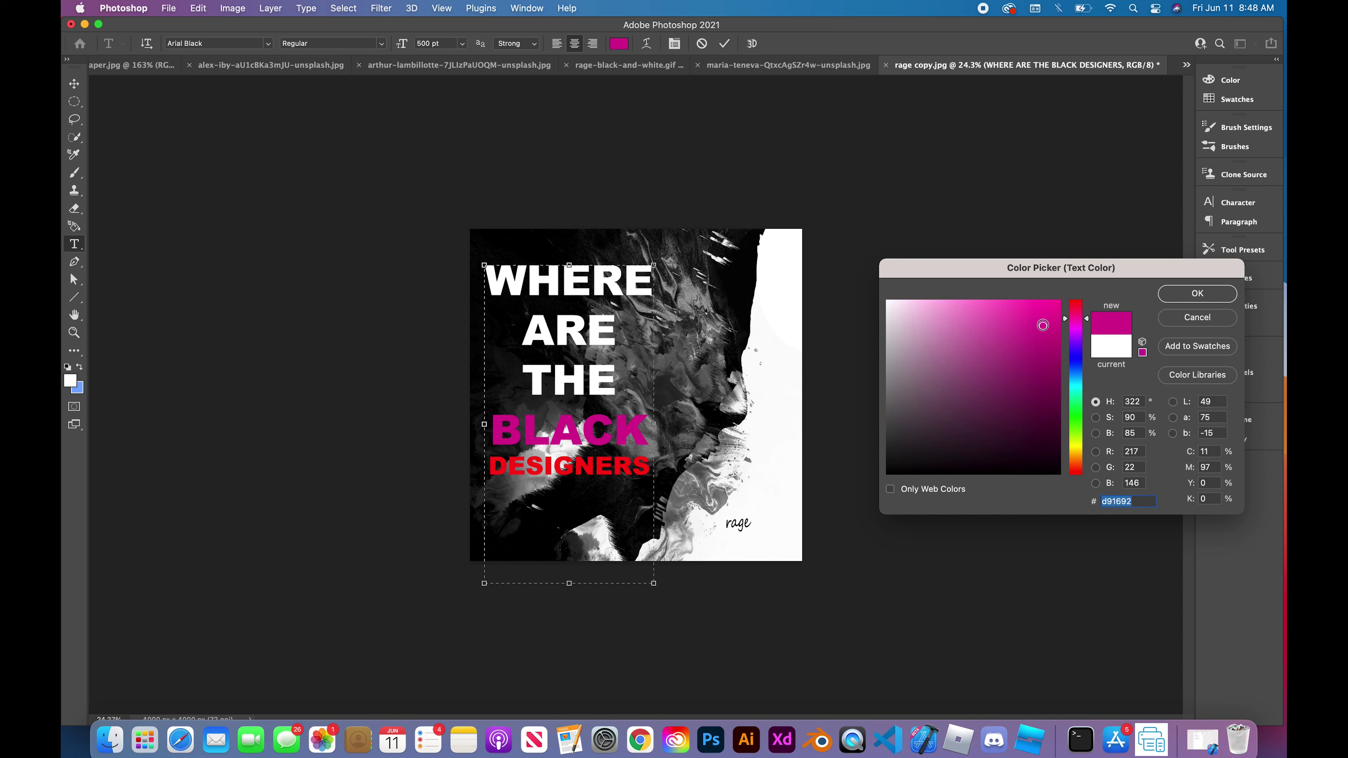
left_click(1074, 364)
left_click(1040, 318)
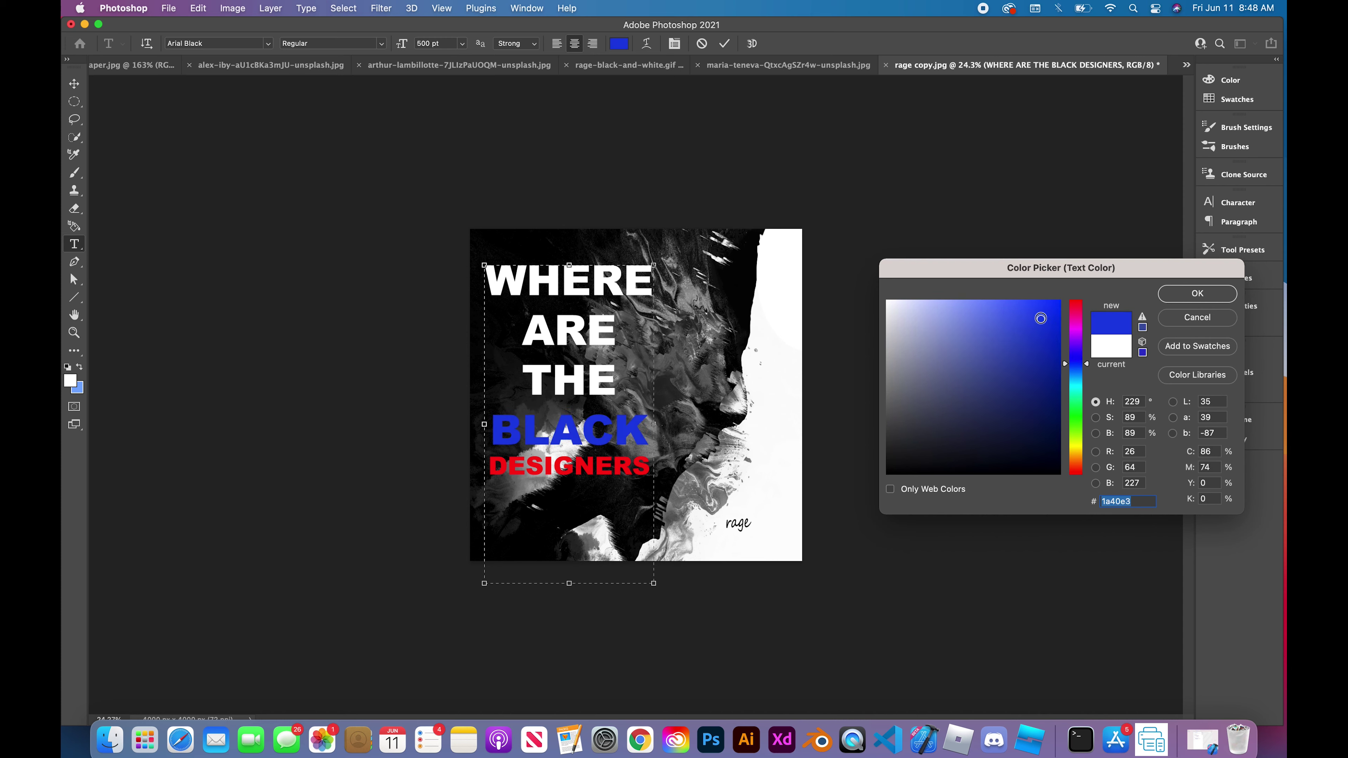
mouse_move(1041, 318)
left_mouse_down()
mouse_move(1014, 317)
mouse_move(957, 467)
mouse_move(1016, 472)
mouse_move(1035, 415)
mouse_move(1037, 310)
mouse_move(867, 494)
left_mouse_up()
left_click(1082, 474)
left_click(1076, 333)
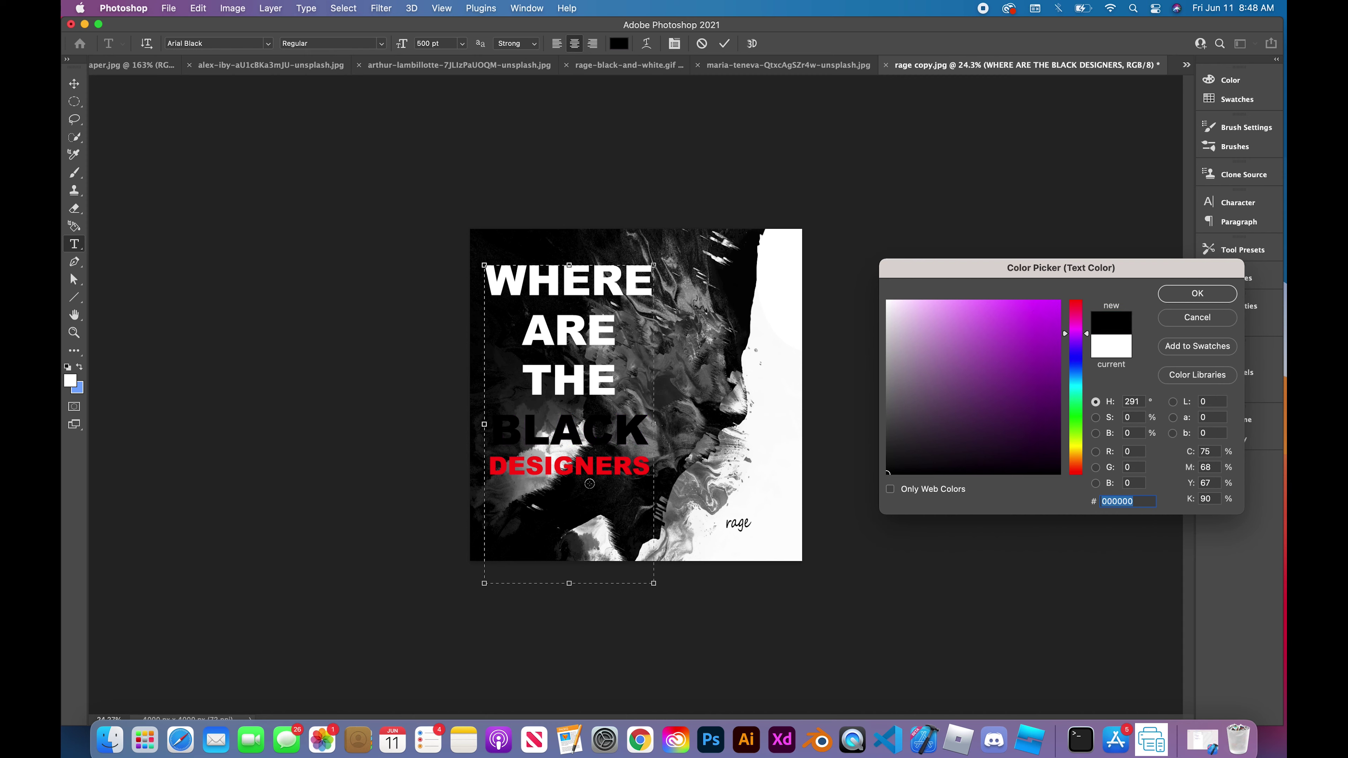
key("Return")
- Recolor the DESIGNERS line to a very pale, almost white pink and commit the text
double_click(572, 466)
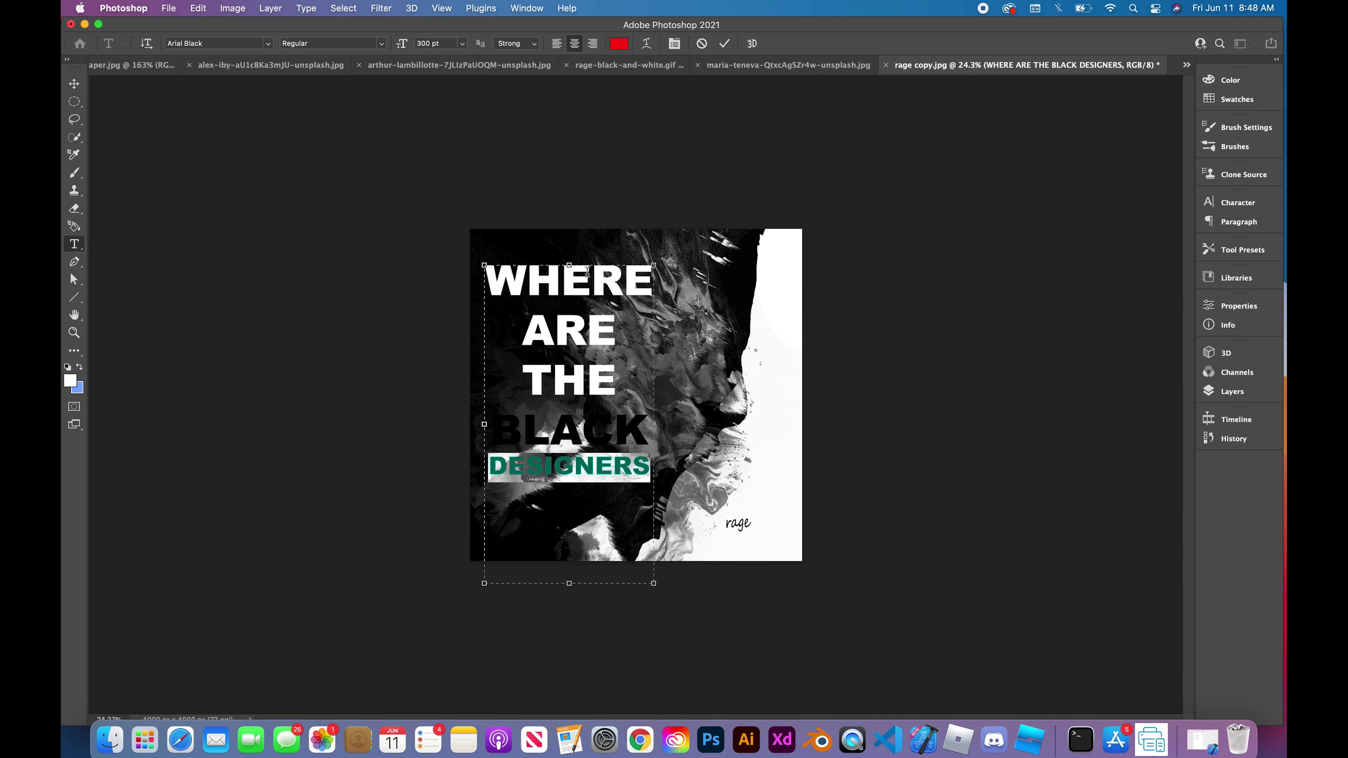
left_click(623, 47)
left_click(537, 462)
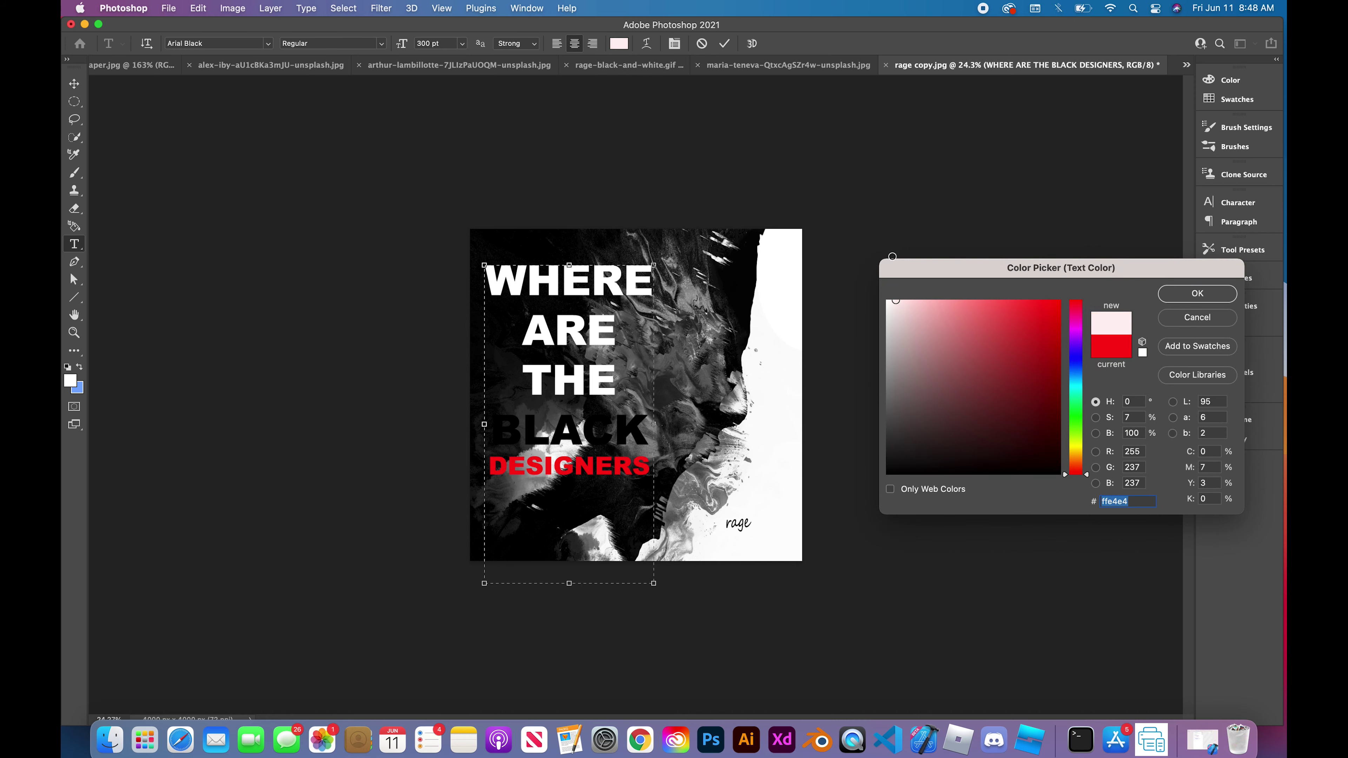
key("Return")
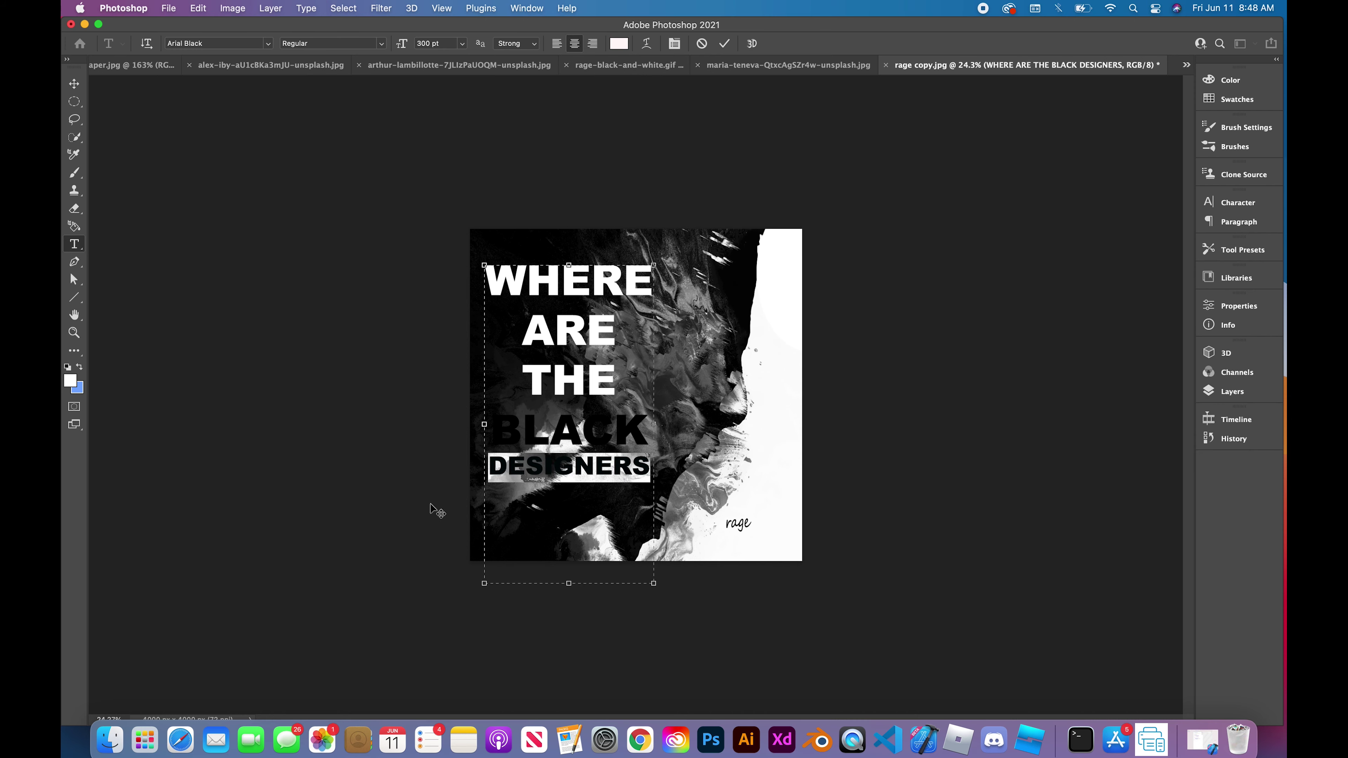
left_click(76, 85)
- Add a black outside stroke of 13 px at 83% opacity to the WHERE ARE THE BLACK DESIGNERS layer
double_click(510, 470)
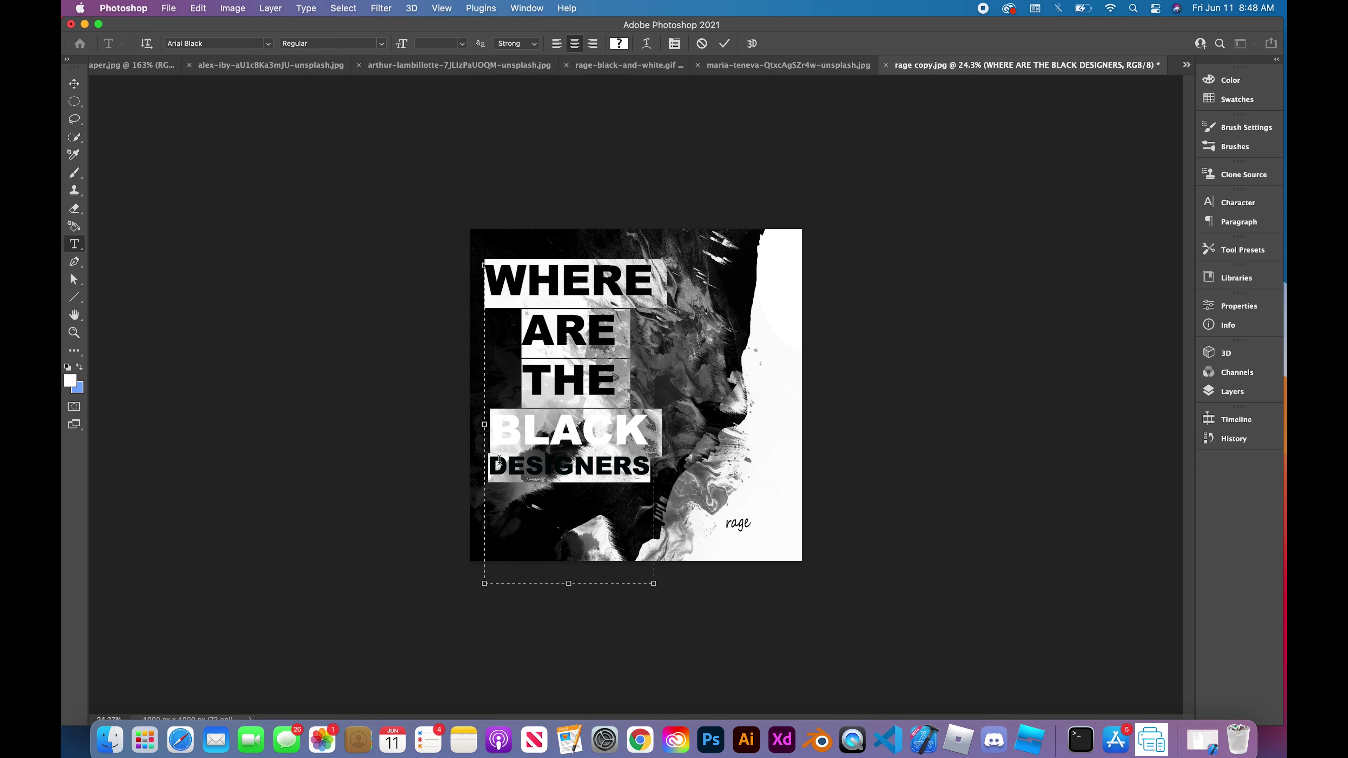
double_click(510, 470)
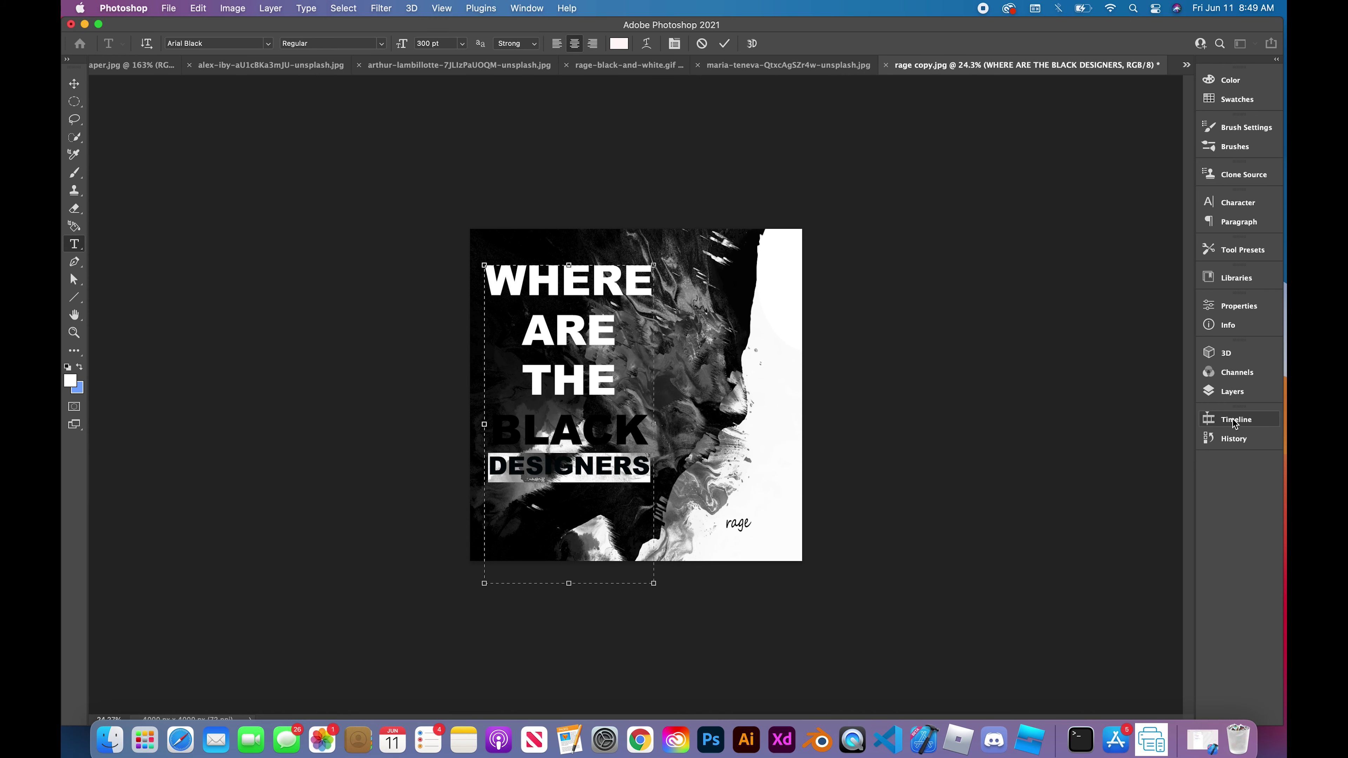
left_click(1239, 306)
left_click(1237, 394)
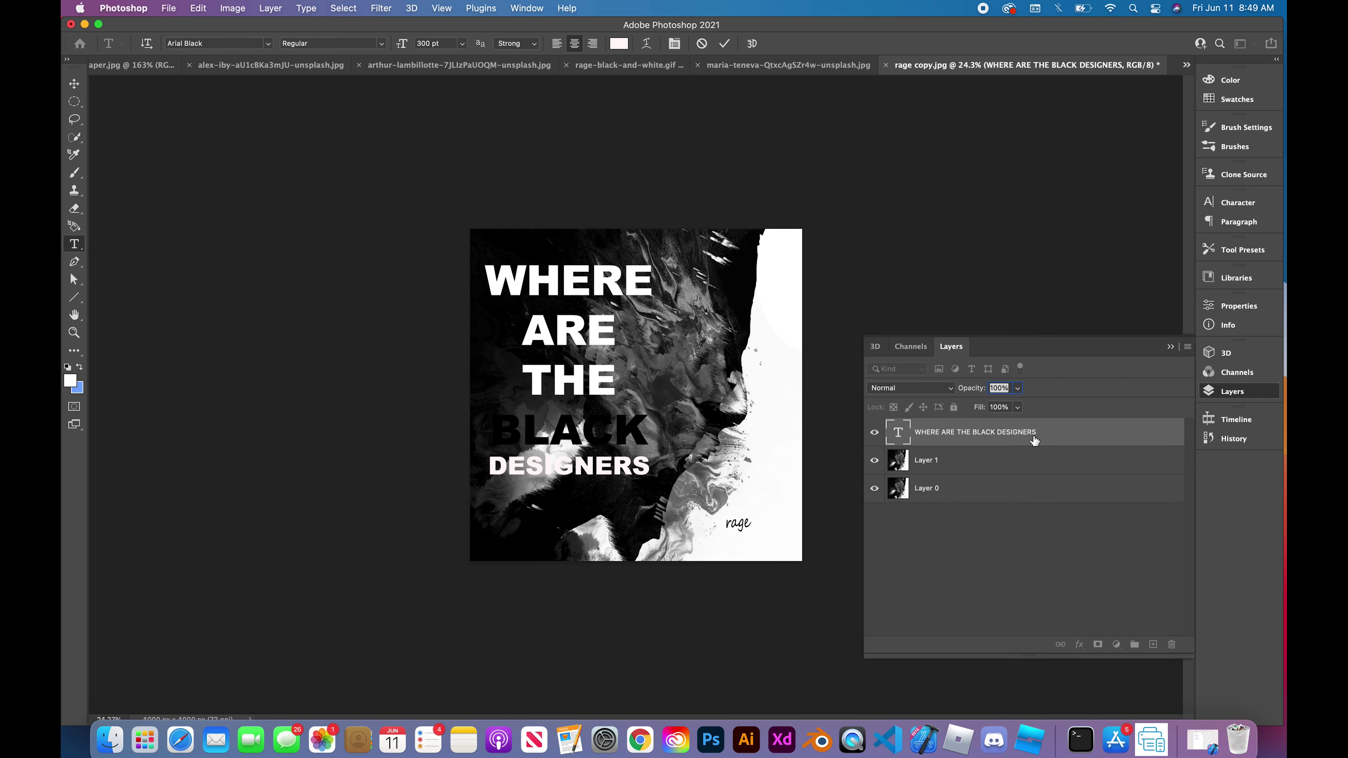
double_click(1032, 432)
double_click(1073, 437)
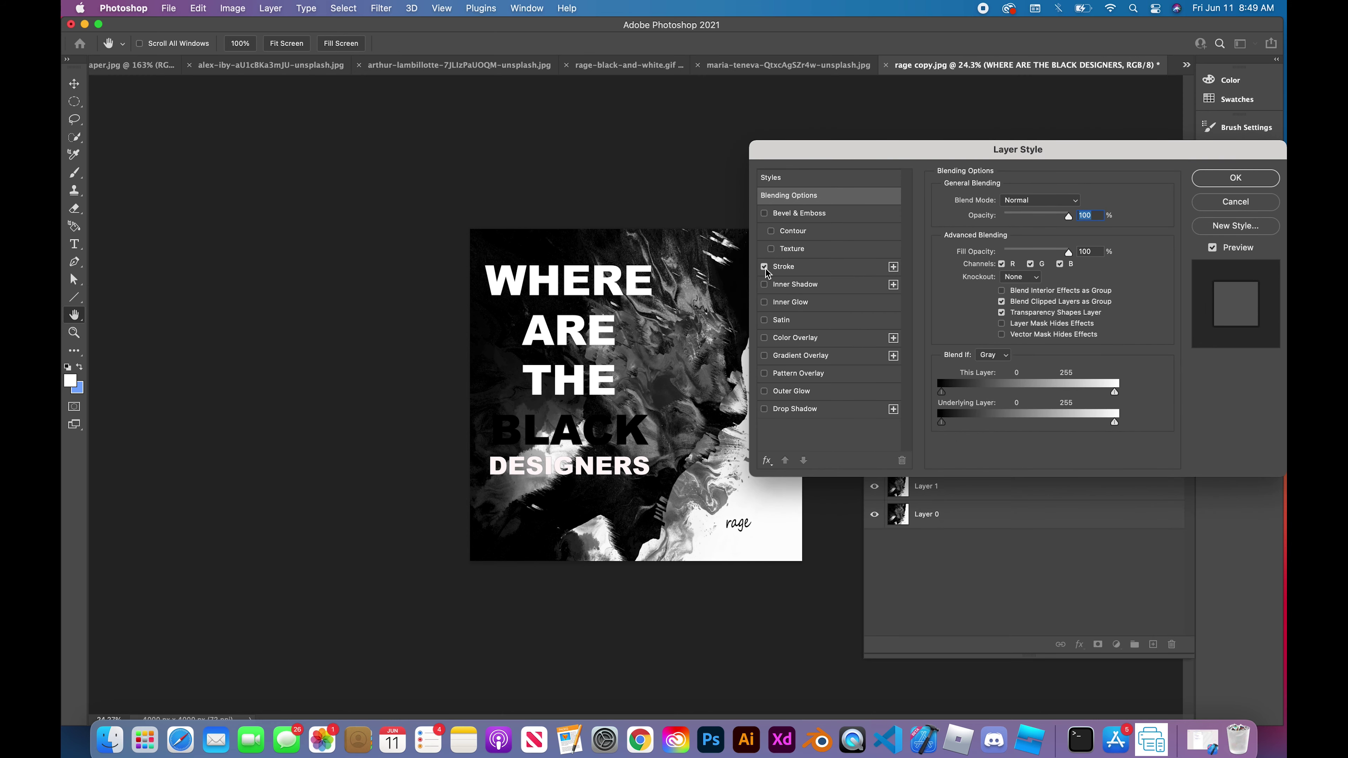
left_click(800, 268)
left_click_drag(986, 202, 993, 204)
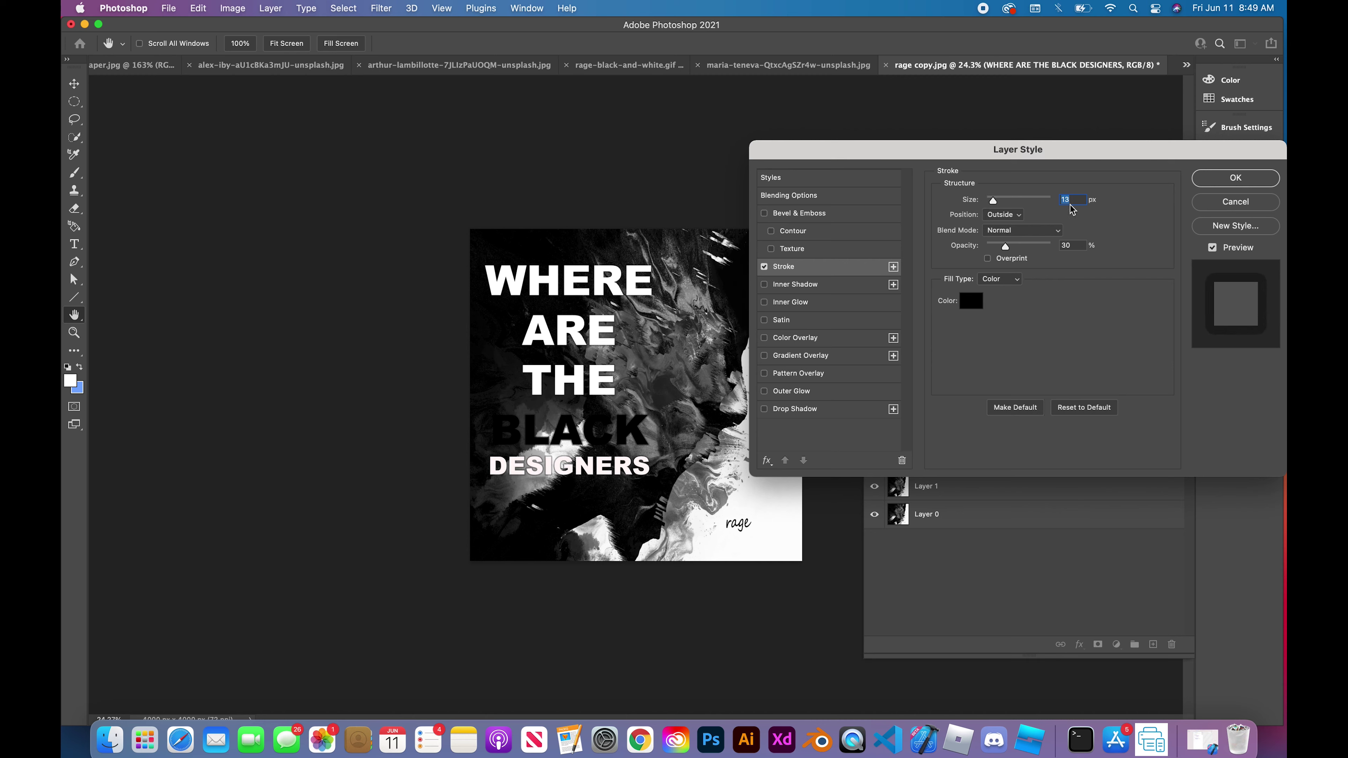
mouse_move(1005, 246)
left_mouse_down()
mouse_move(1053, 247)
mouse_move(1041, 248)
left_mouse_up()
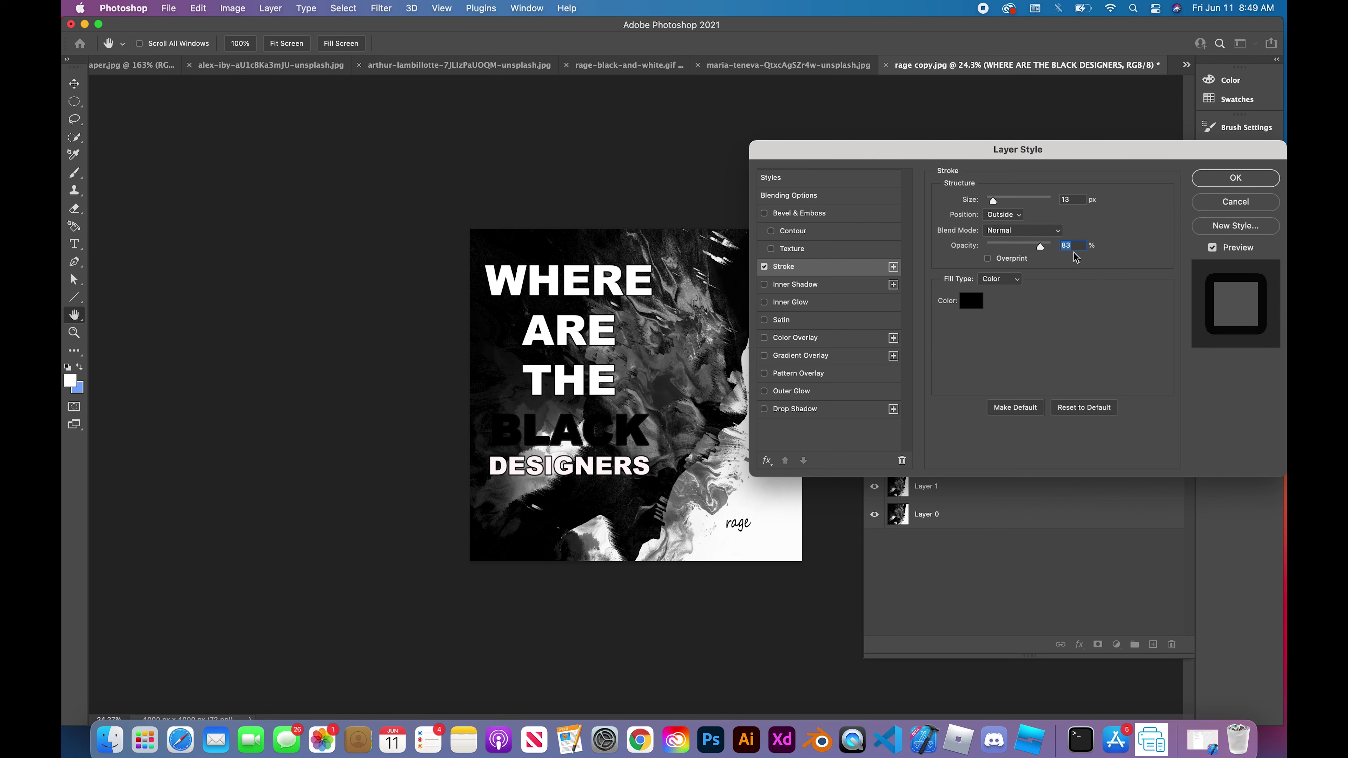
left_click(1242, 182)
key("v")
scroll(727, 370, "down", 4)
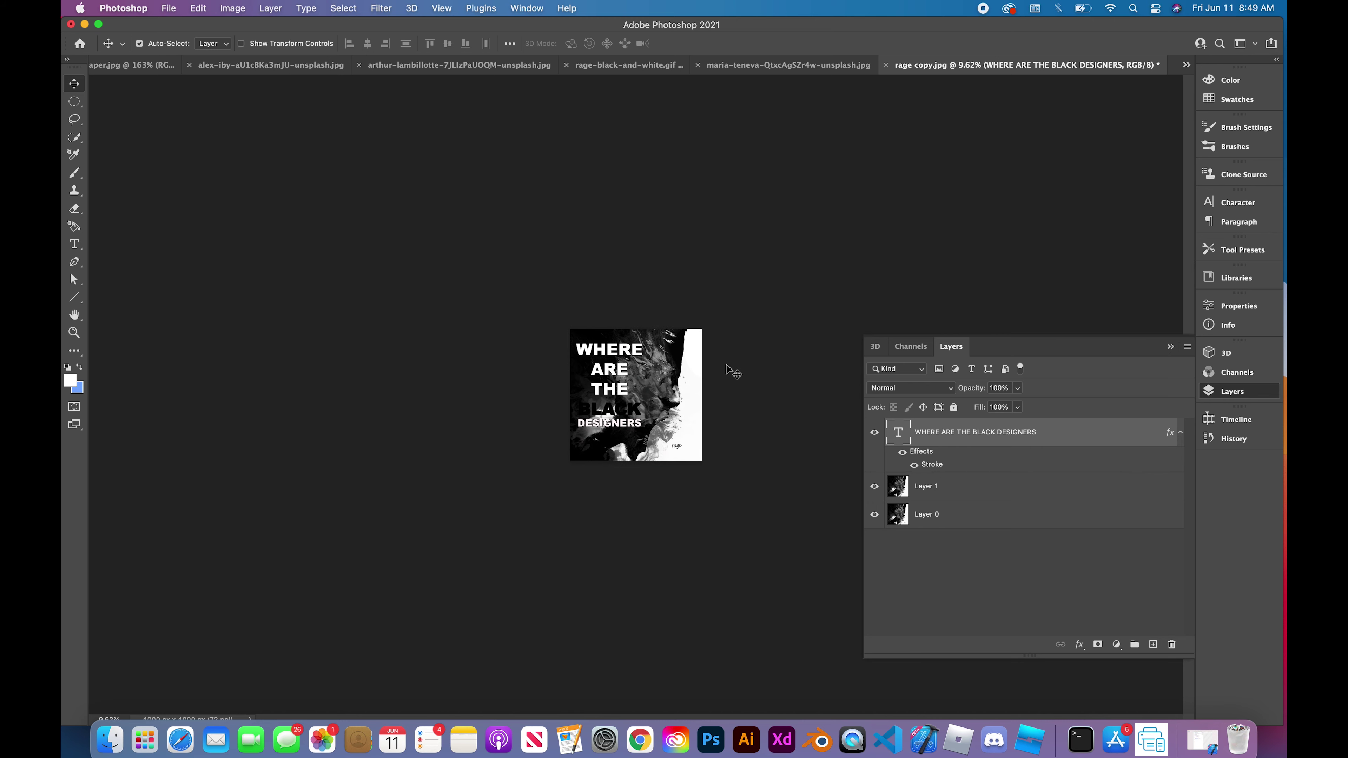
scroll(727, 370, "up", 1)
scroll(727, 370, "up", 2)
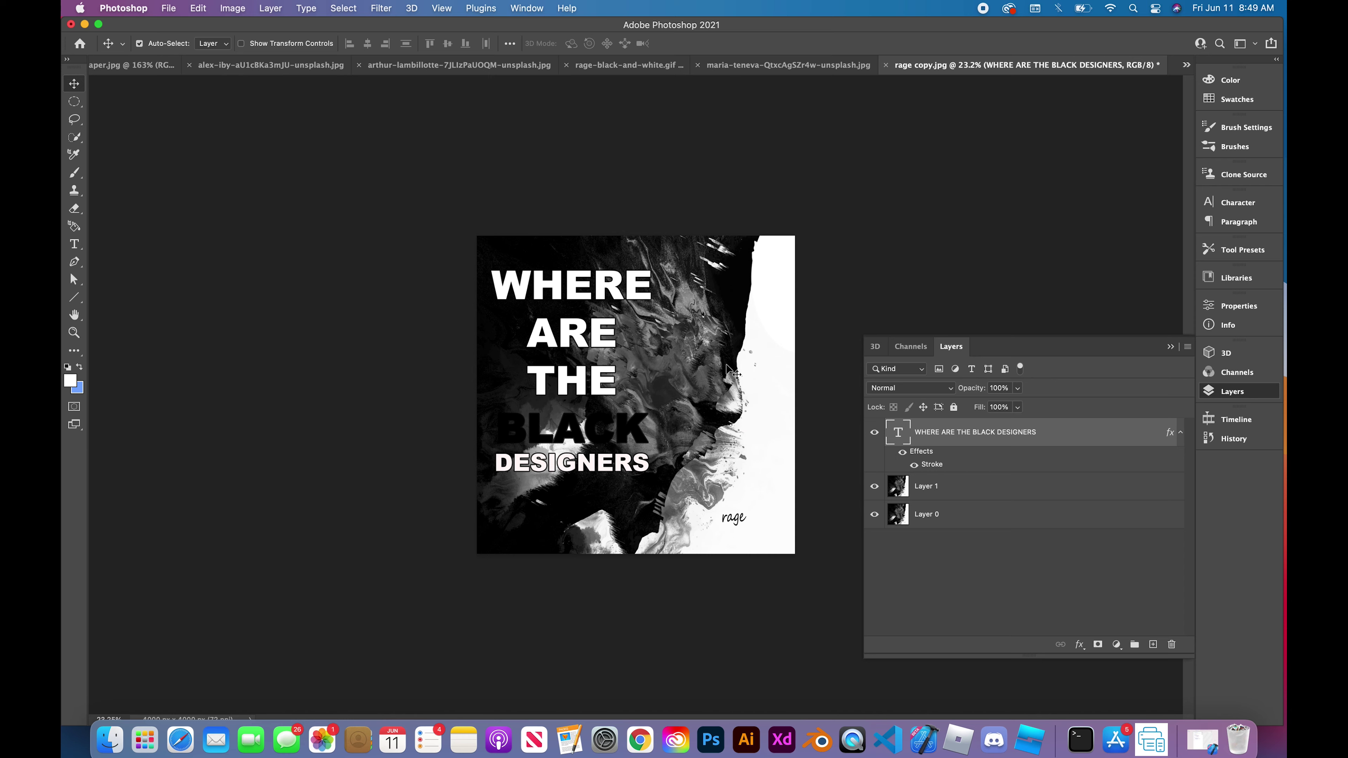
scroll(727, 365, "up", 3)
right_click(1029, 308)
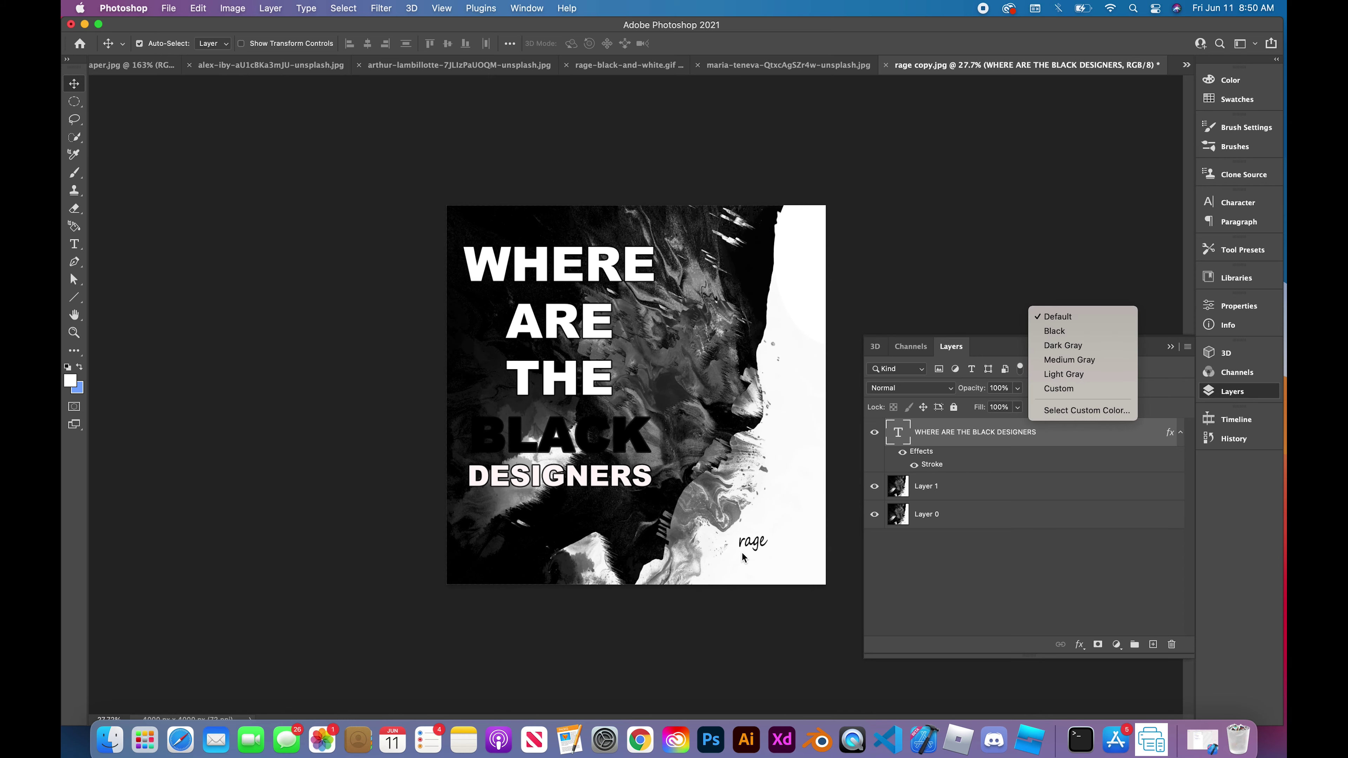
left_click(1158, 304)
- Create a new layer and paint over the rage signature in white with the Brush
scroll(610, 659, "up", 3)
scroll(655, 628, "down", 4)
scroll(655, 628, "right", 3)
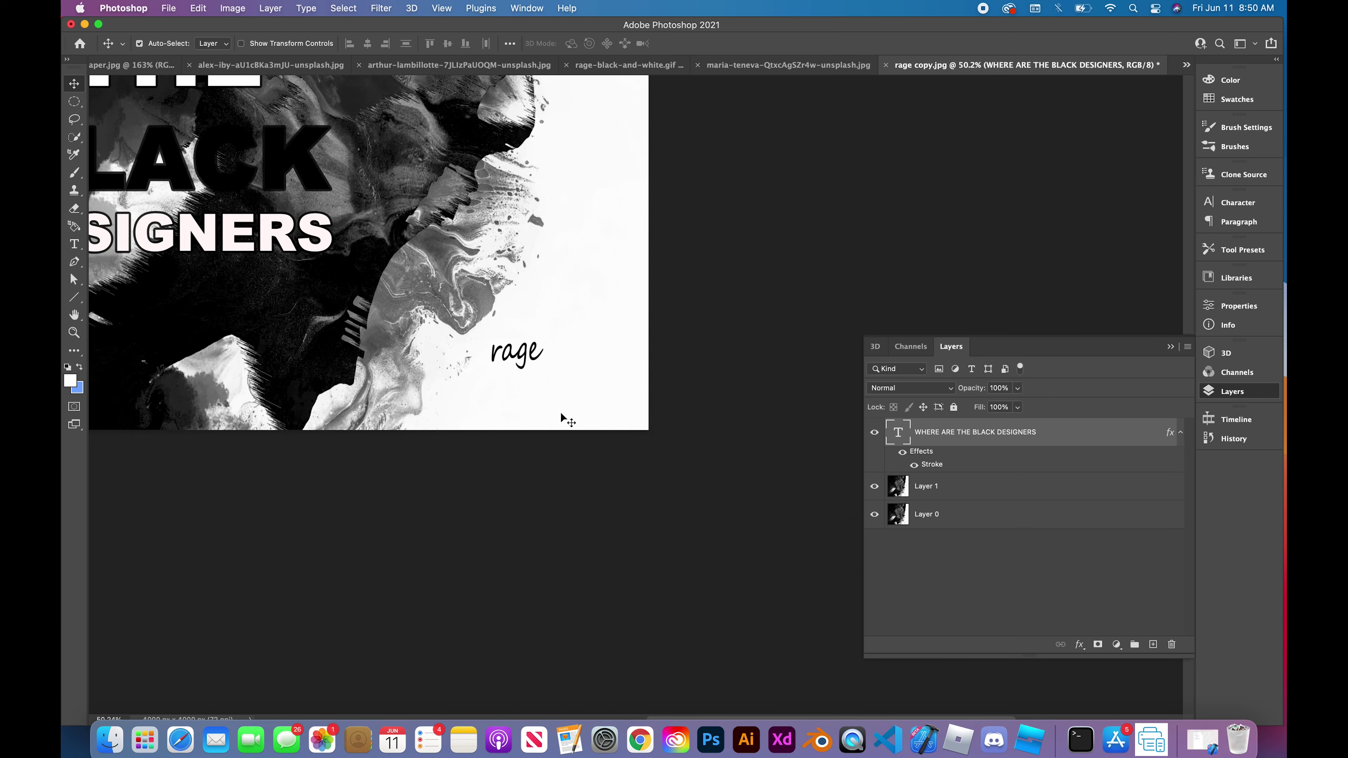
scroll(560, 414, "up", 4)
scroll(560, 413, "left", 3)
key("b")
left_click(1153, 644)
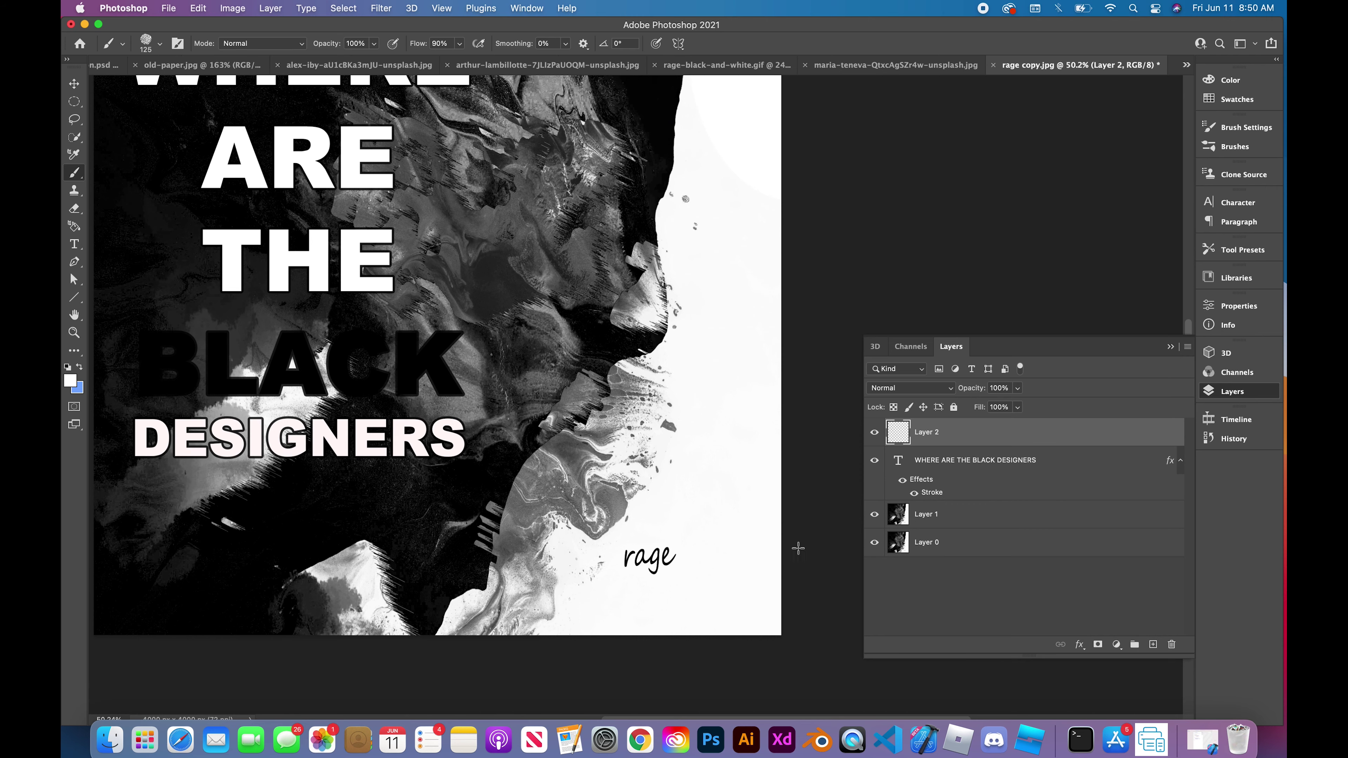
left_click_drag(653, 554, 680, 555)
- Add the text JUNE 26-27 2021 in red where the rage signature was
key("t")
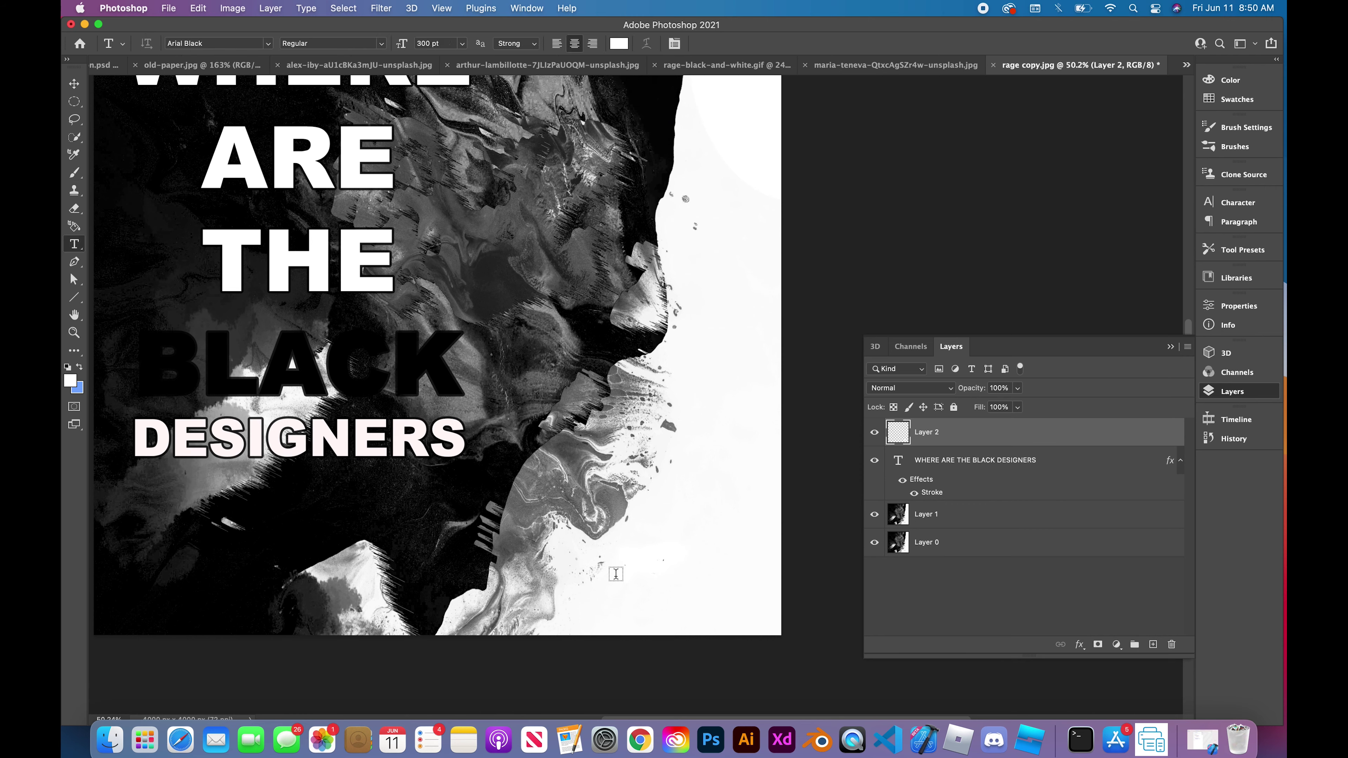
left_click(620, 572)
type("JUN")
key("BackSpace")
key("BackSpace")
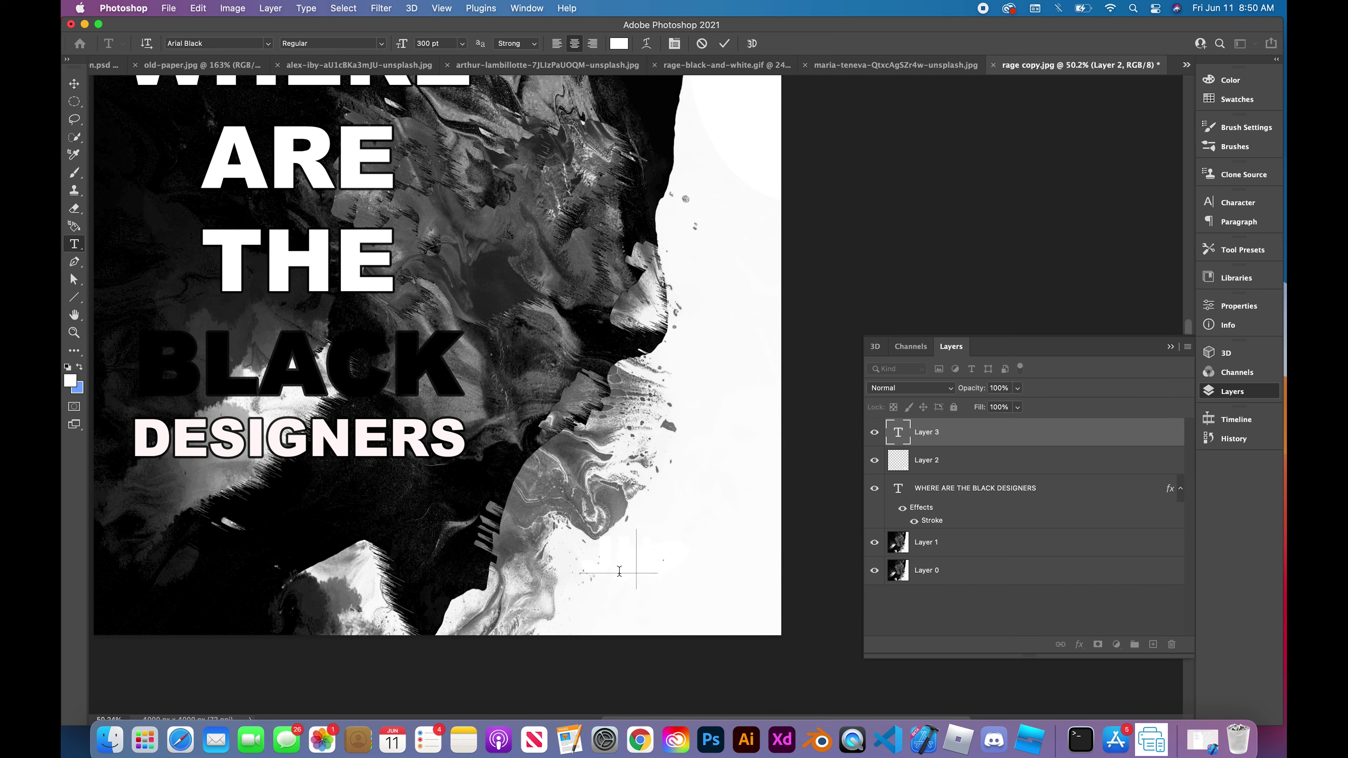
left_click(619, 43)
left_click(966, 341)
left_click(1182, 295)
type("JUNE")
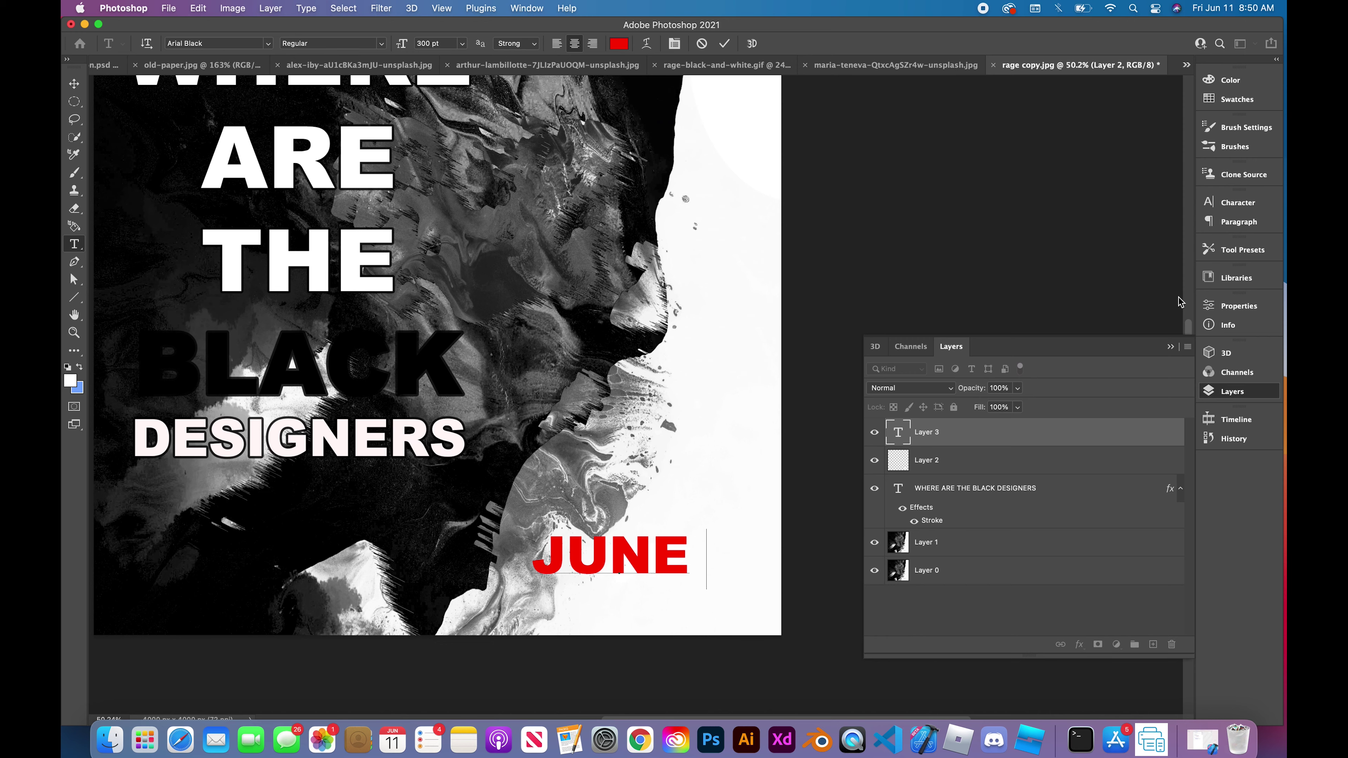
type("26-")
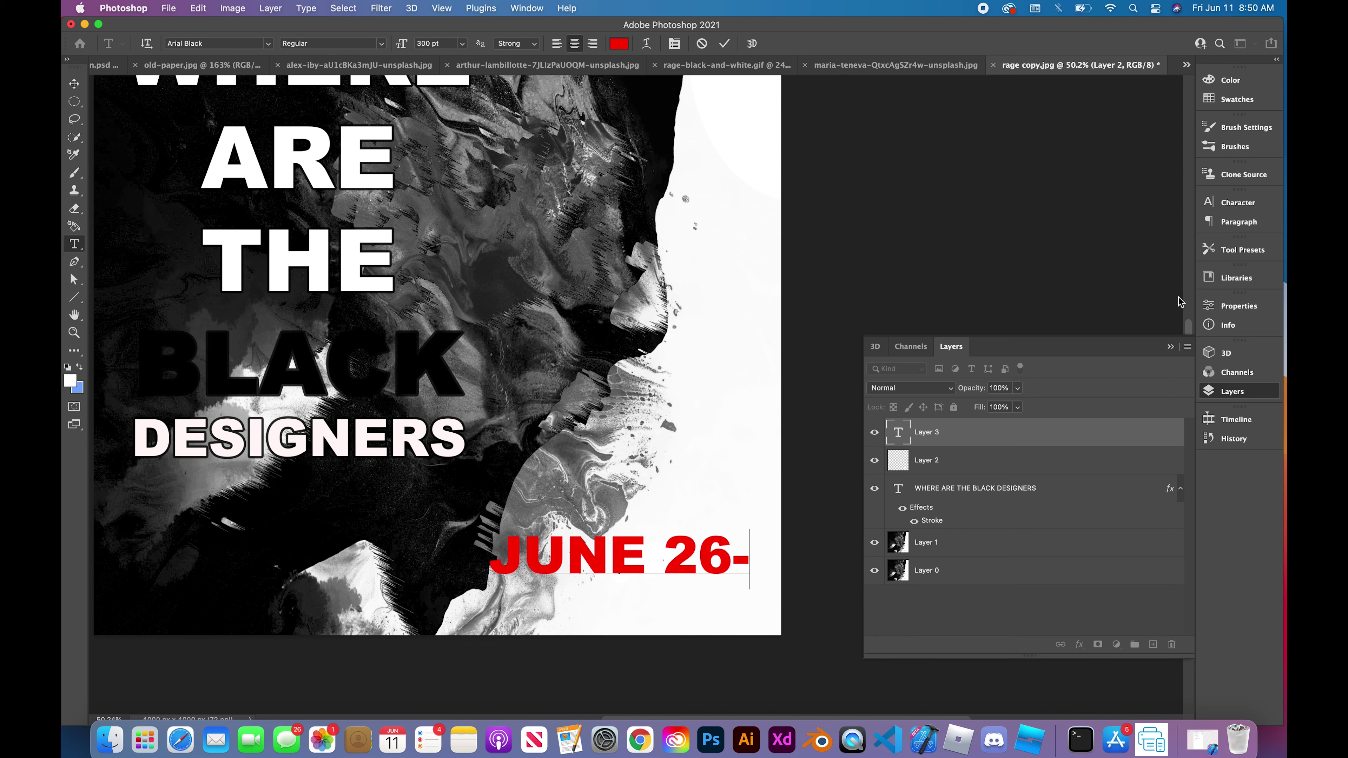
type("27 20")
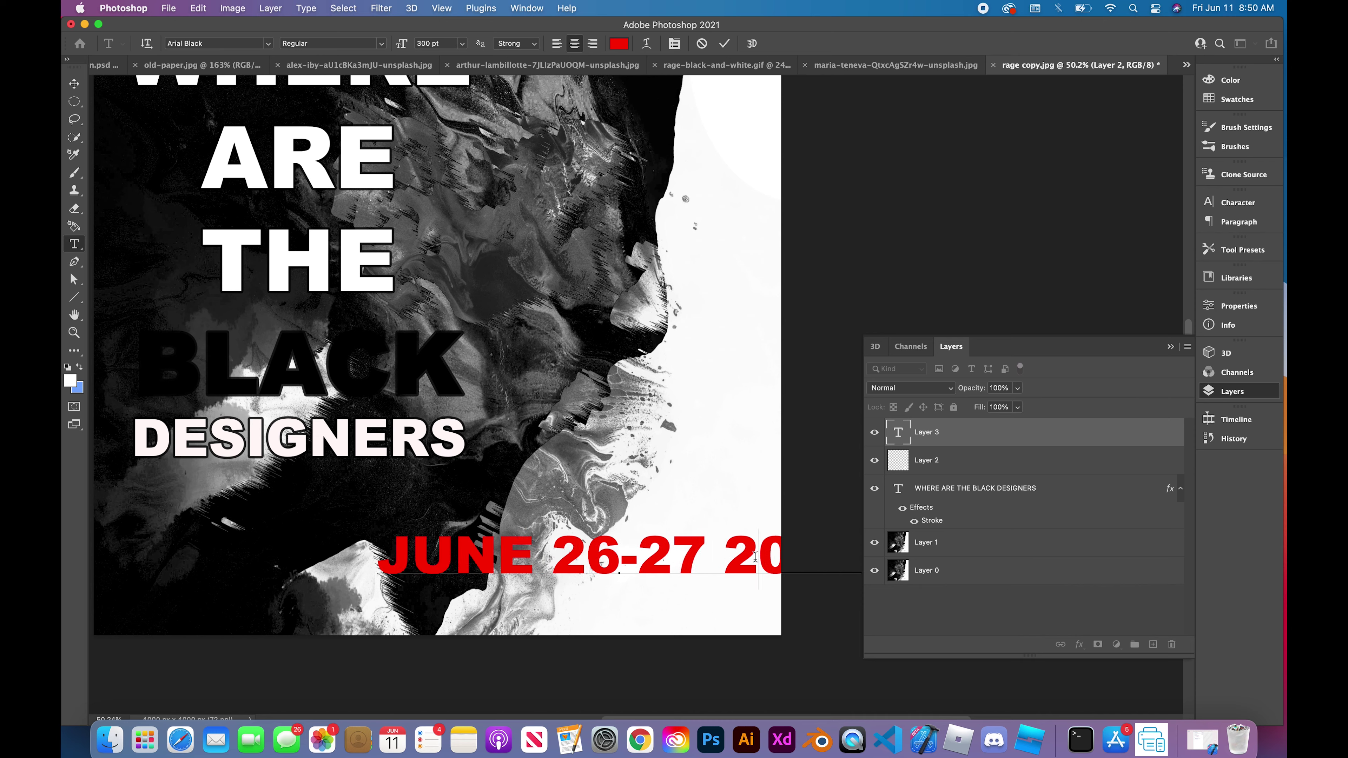
- Set the size of the whole date line to 100 pt and commit the text
key("super+a")
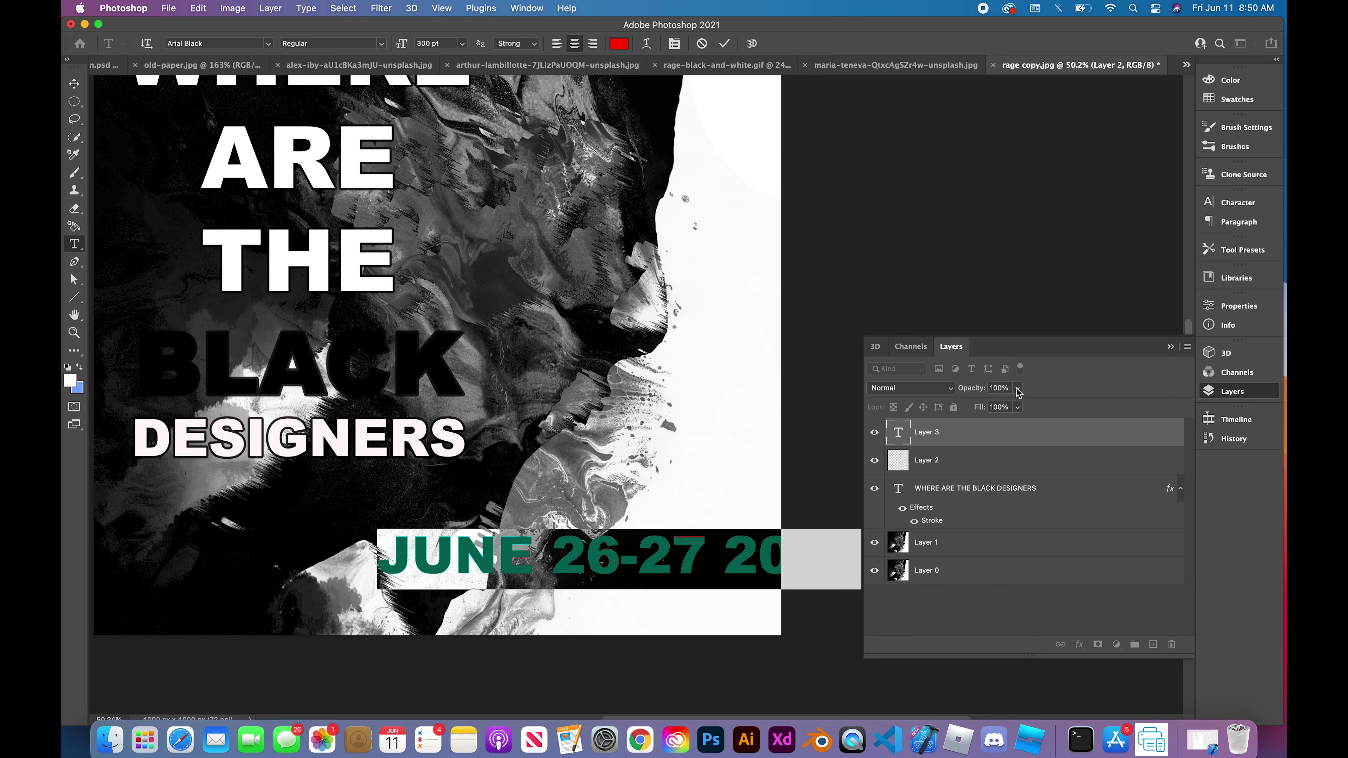
left_click(428, 44)
type("100")
key("Return")
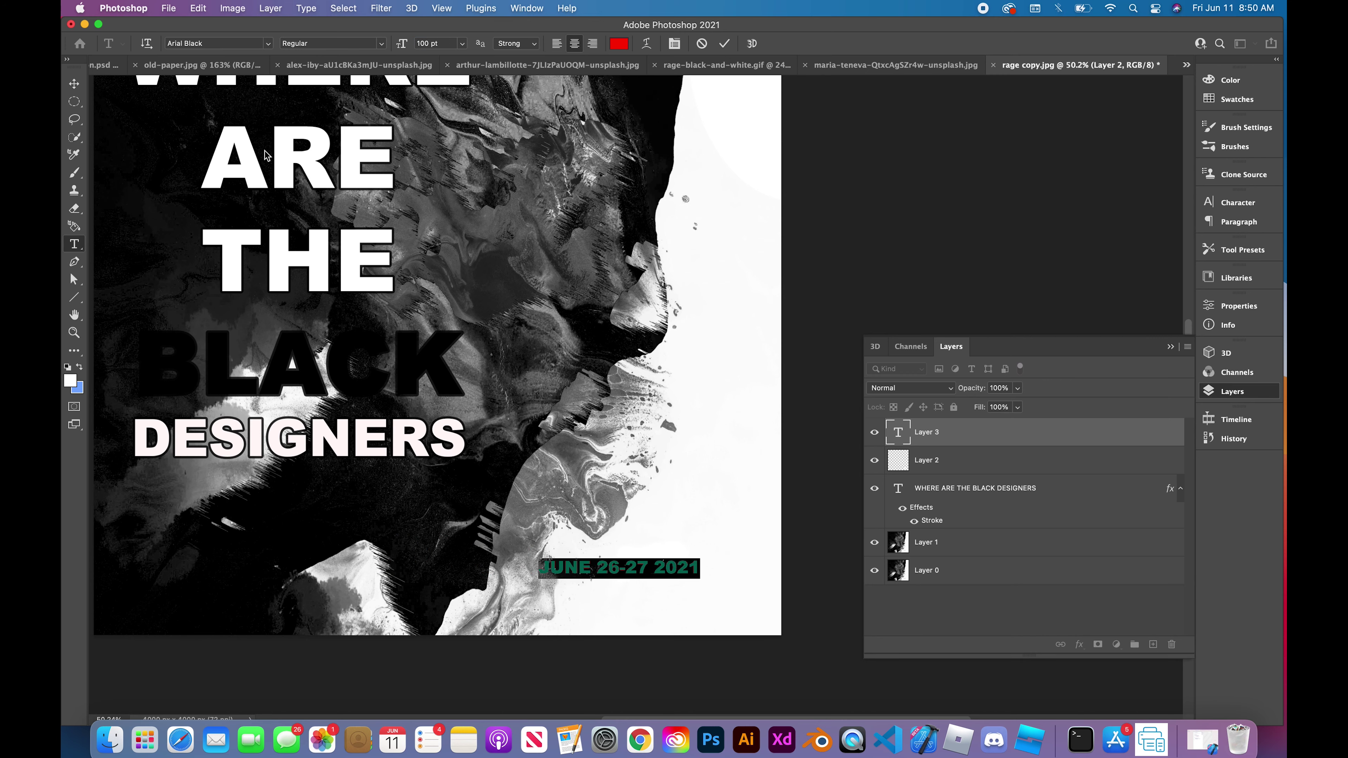
key("super+Return")
left_click(73, 83)
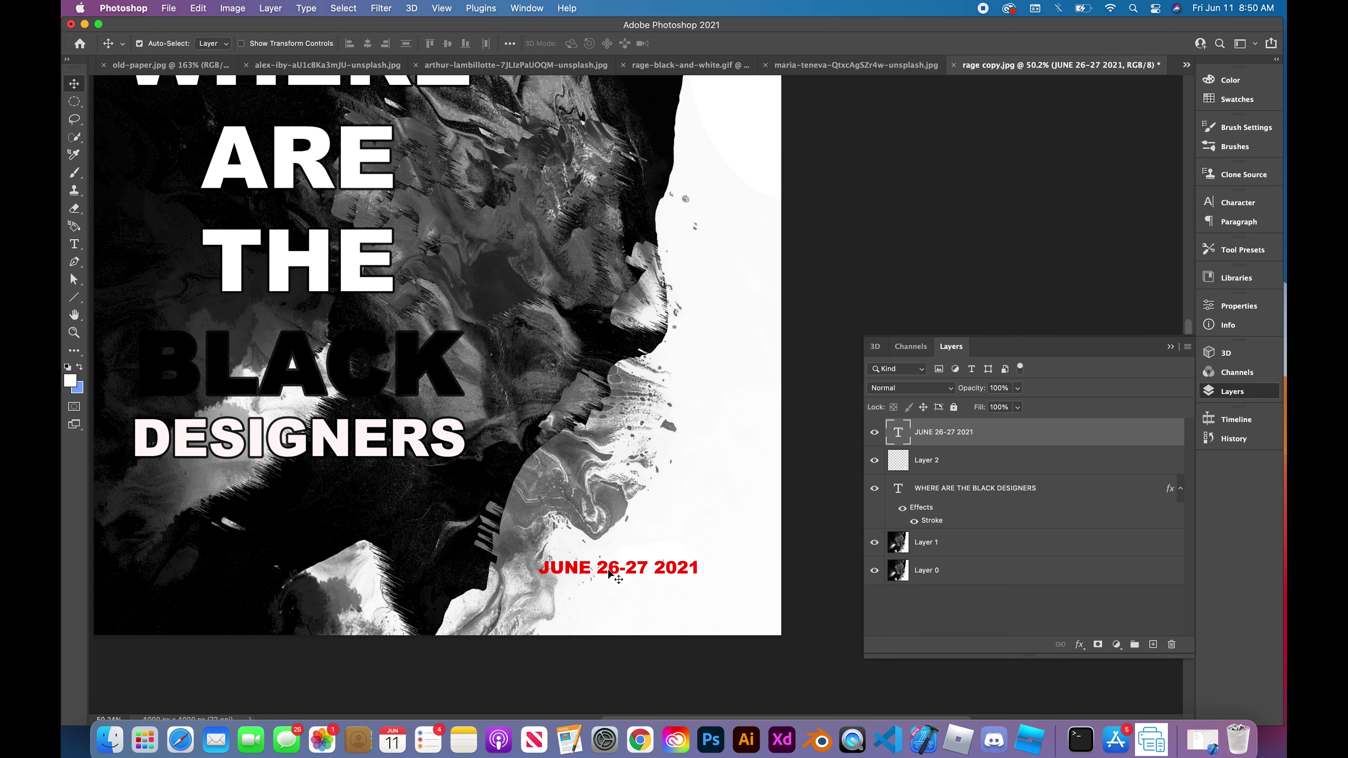
- Move the red date text into the poster's lower-right corner
left_click_drag(608, 574, 671, 612)
key("super+0")
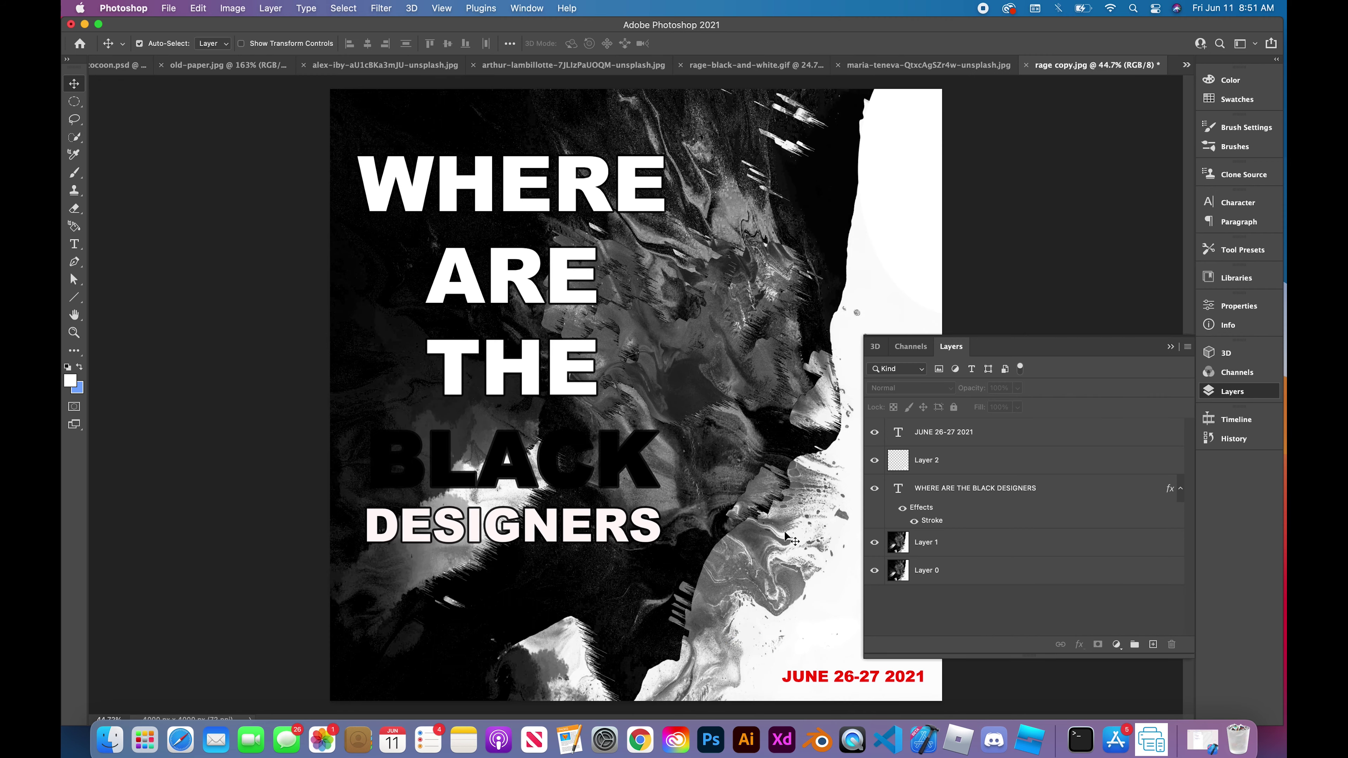
key("super+minus")
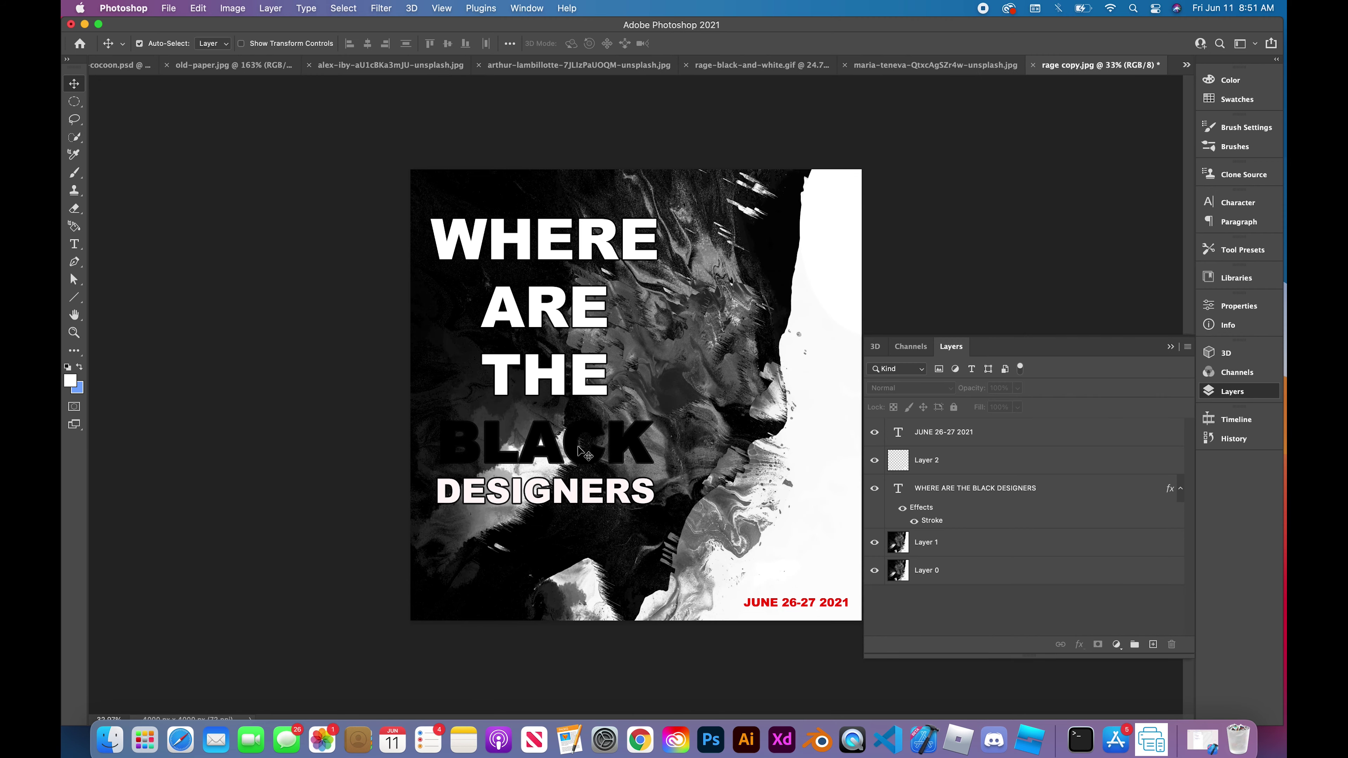
- Move Layer 2 below the WHERE ARE THE BLACK DESIGNERS layer and brush white paint behind the word BLACK
left_click(584, 453)
scroll(290, 517, "down", 3)
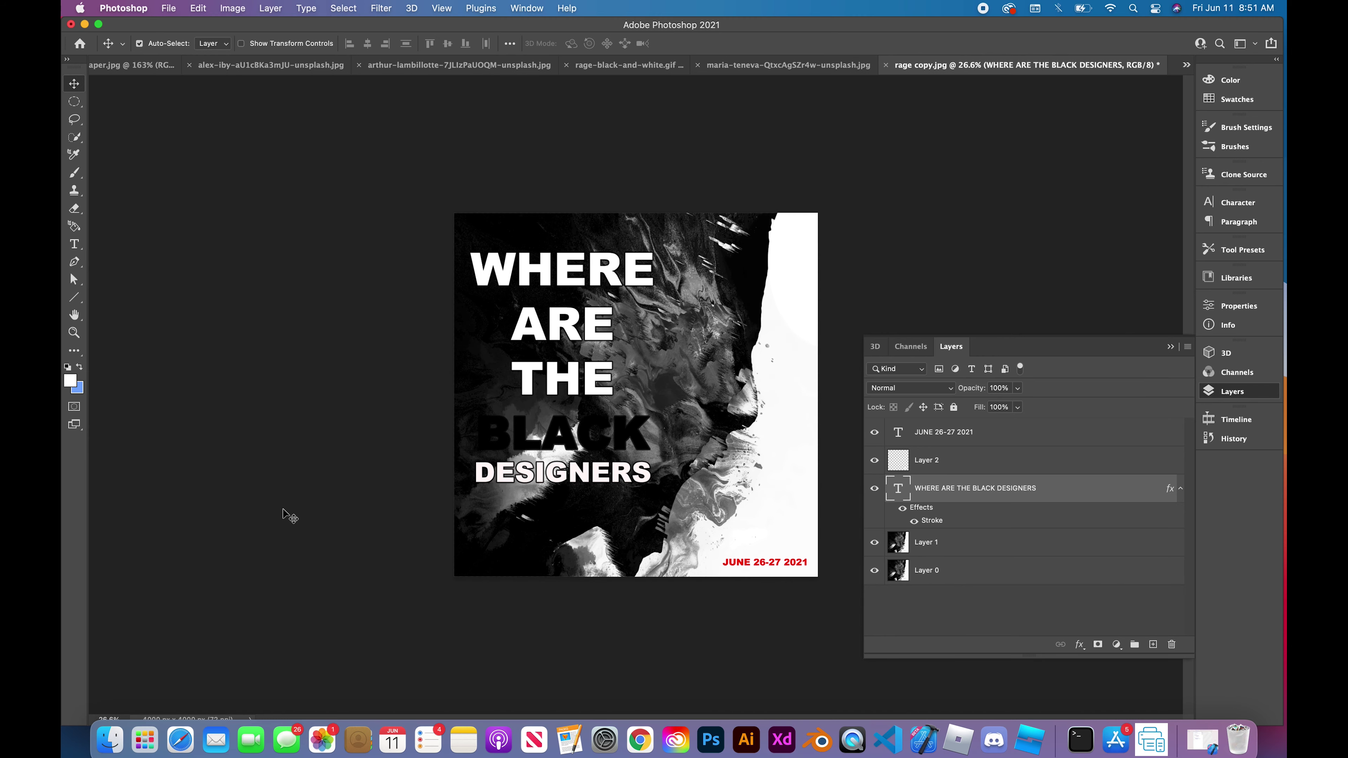
scroll(335, 492, "up", 4)
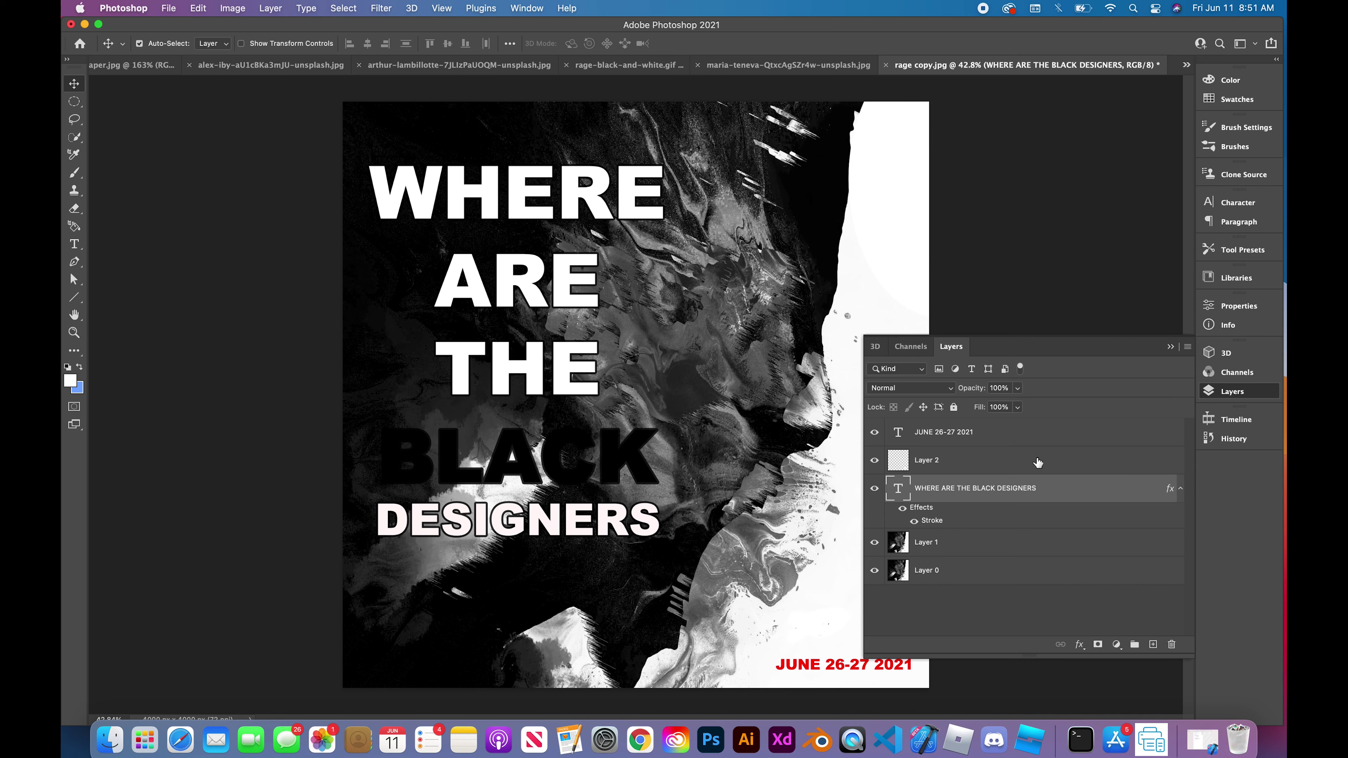
left_click_drag(1037, 462, 1035, 510)
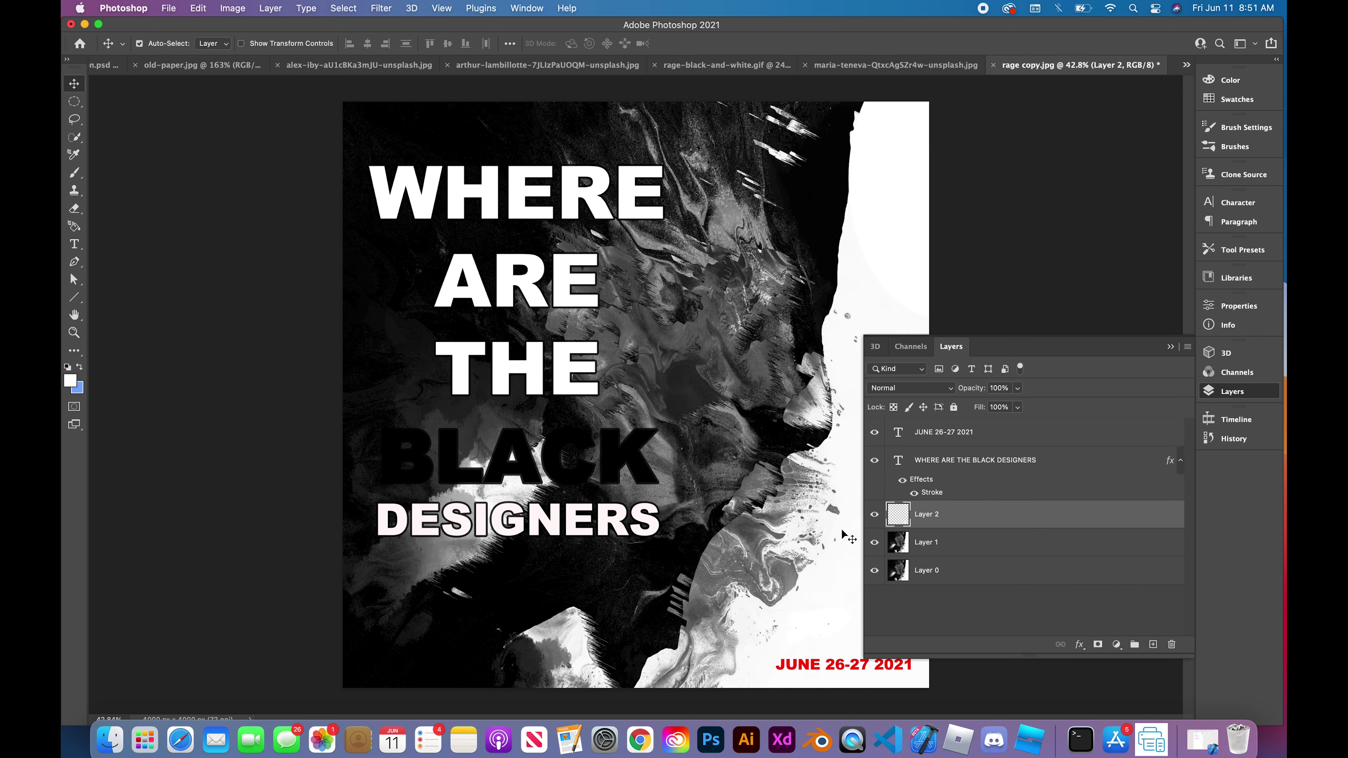
key("b")
mouse_move(456, 446)
left_mouse_down()
mouse_move(490, 446)
mouse_move(421, 459)
mouse_move(421, 432)
mouse_move(397, 455)
mouse_move(434, 468)
mouse_move(422, 480)
mouse_move(468, 450)
mouse_move(465, 475)
mouse_move(507, 444)
mouse_move(501, 479)
mouse_move(546, 427)
mouse_move(546, 445)
mouse_move(613, 445)
mouse_move(618, 468)
mouse_move(640, 473)
mouse_move(504, 461)
mouse_move(447, 487)
mouse_move(372, 462)
mouse_move(493, 457)
mouse_move(619, 478)
left_mouse_up()
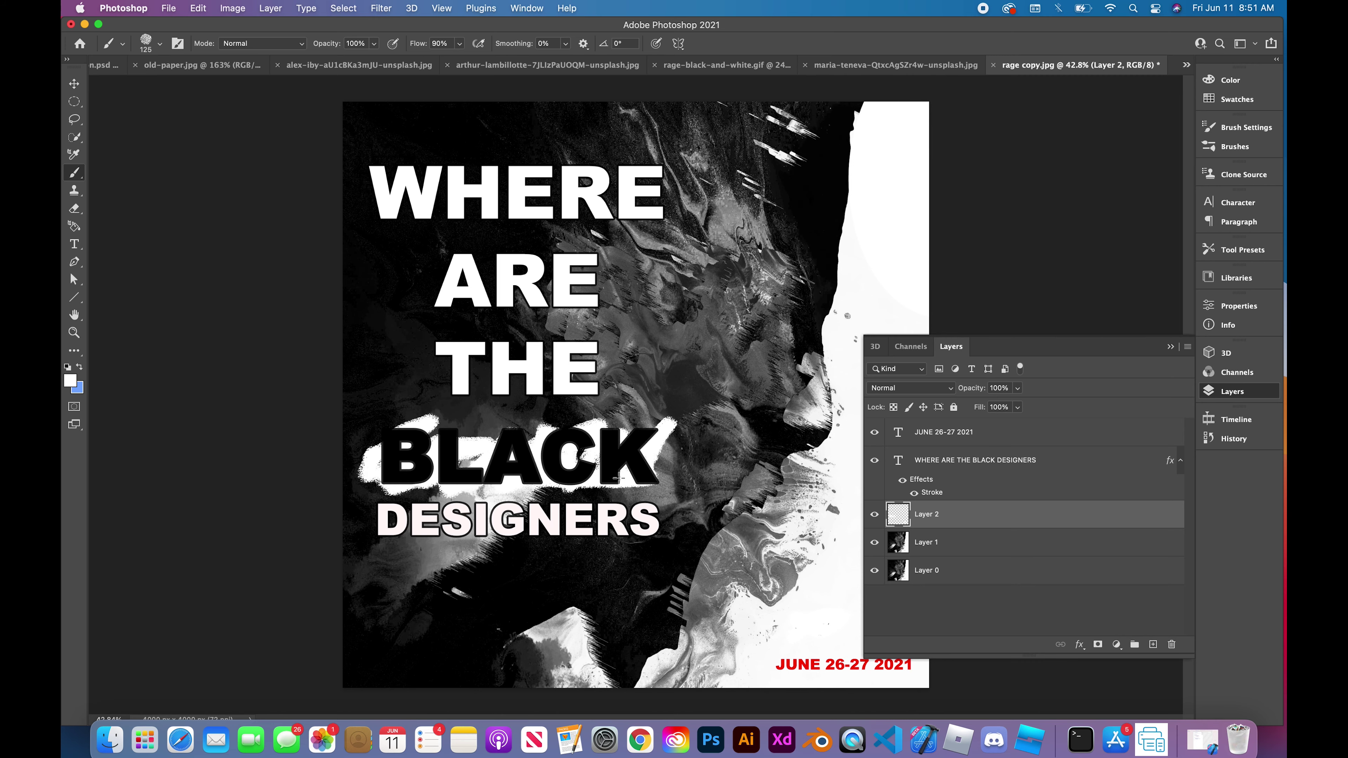
key("super+minus")
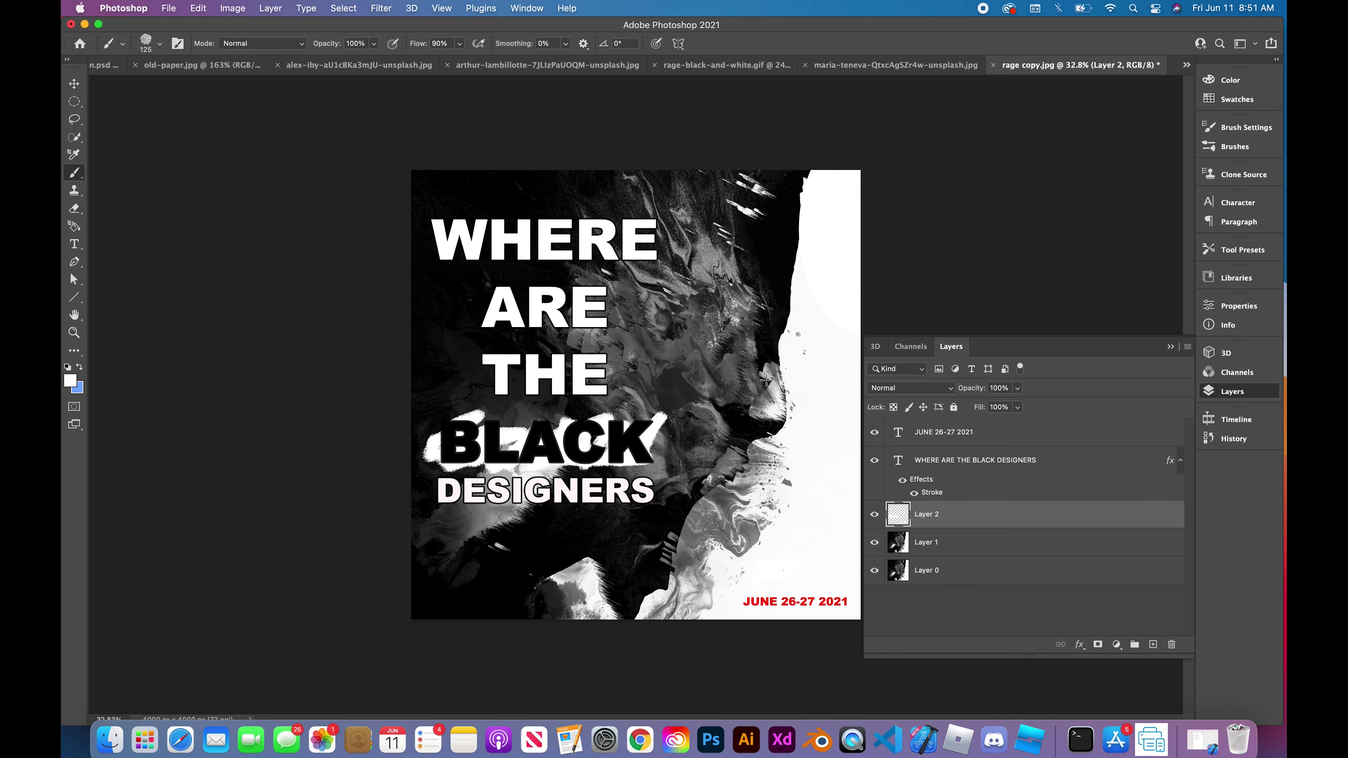
left_click(1170, 347)
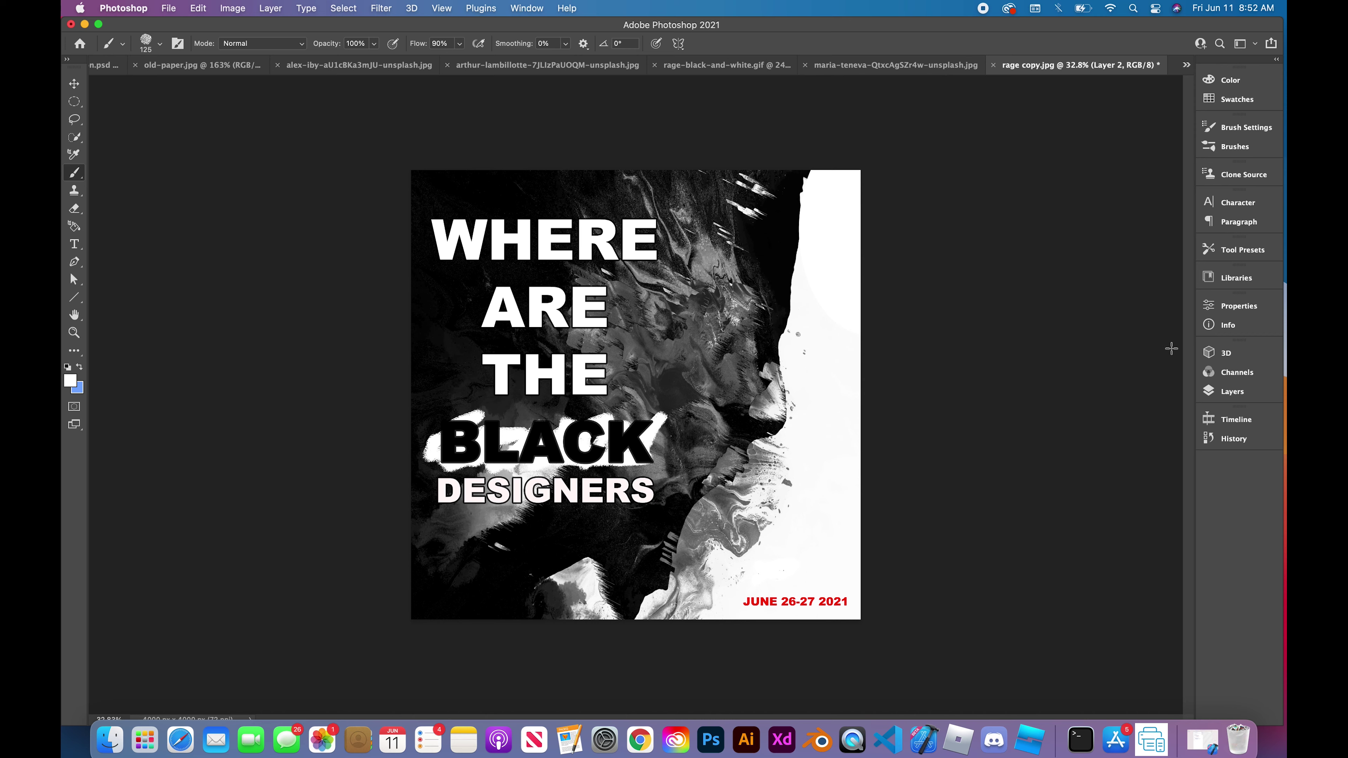
- Move the red date text slightly up from the poster's bottom edge
left_click(74, 84)
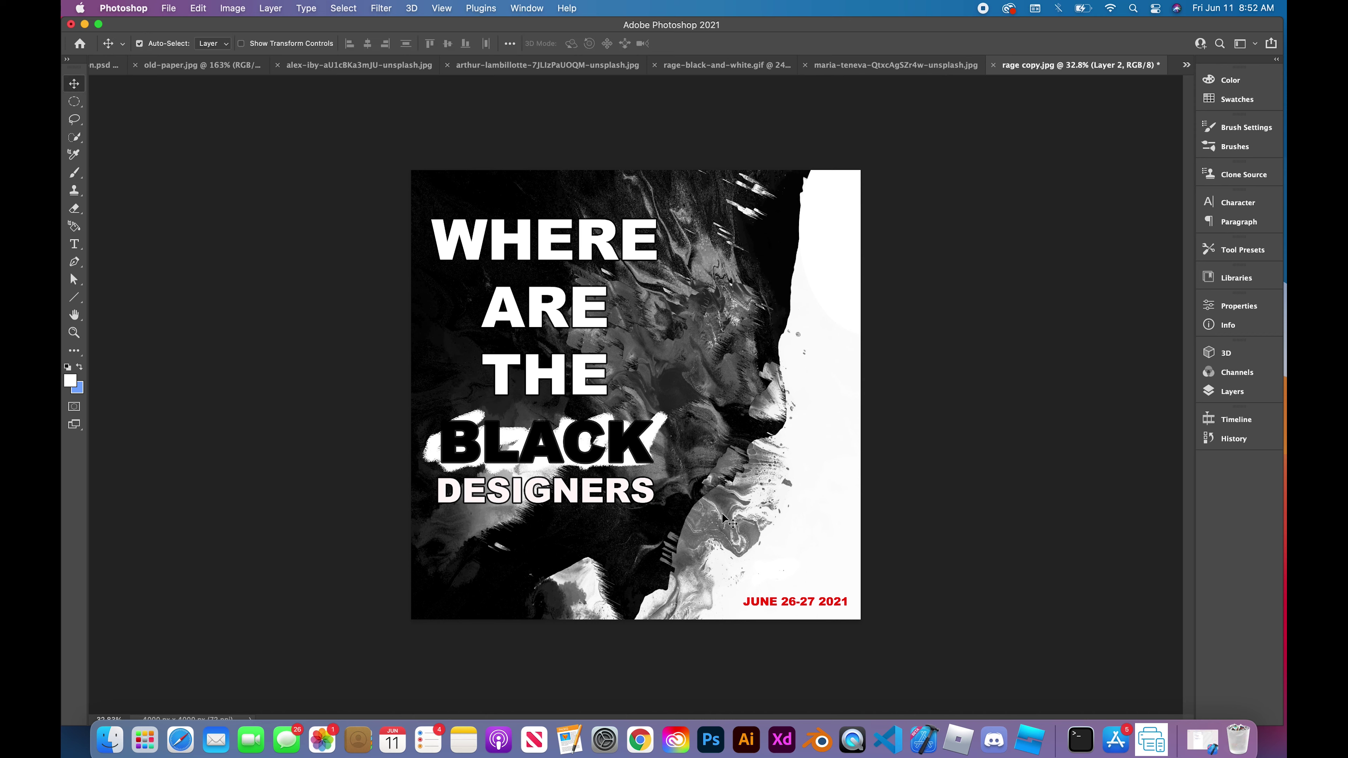
left_click_drag(811, 604, 805, 590)
scroll(805, 590, "up", 3)
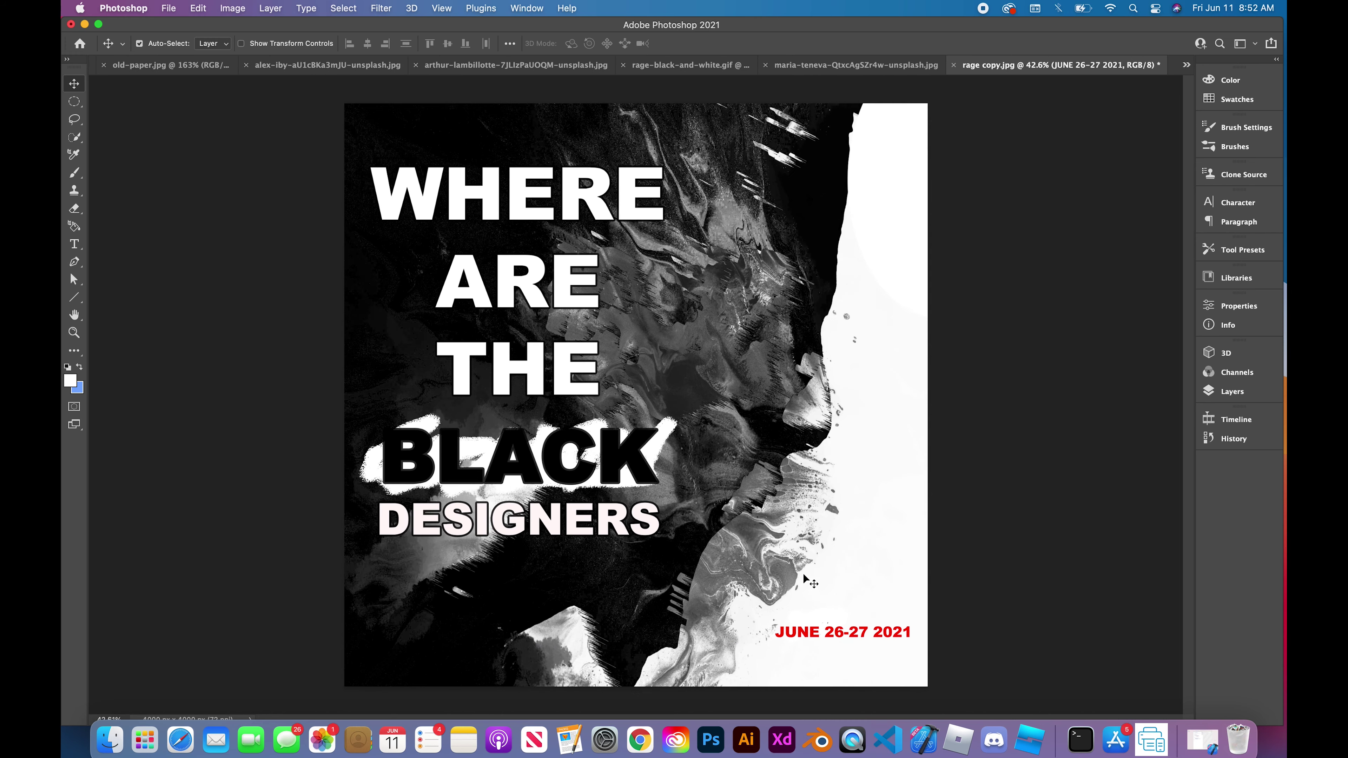
- Add WATBD.ORG as a second line below the date in the JUNE 26-27 2021 text layer
double_click(902, 629)
left_click(1232, 392)
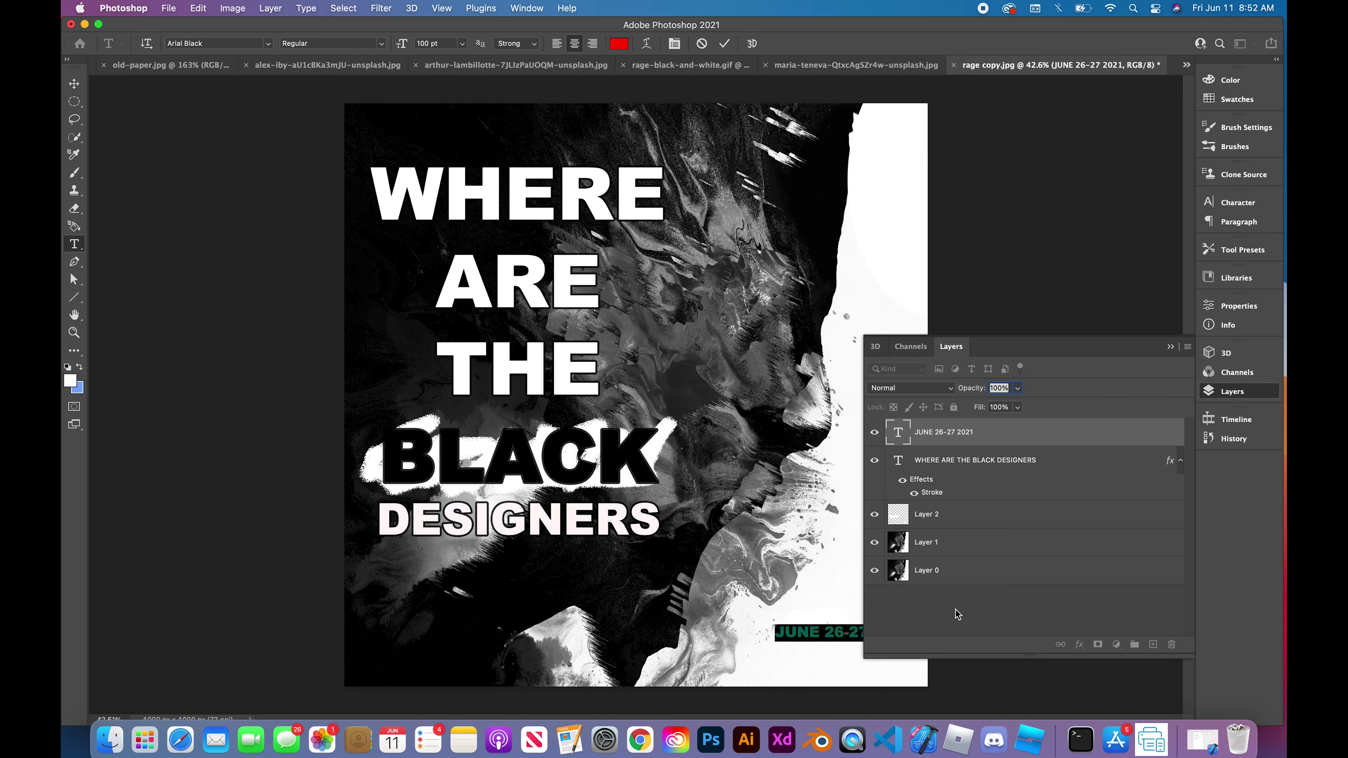
left_click(992, 460)
key("v")
left_click(963, 437)
double_click(898, 431)
left_click(1170, 347)
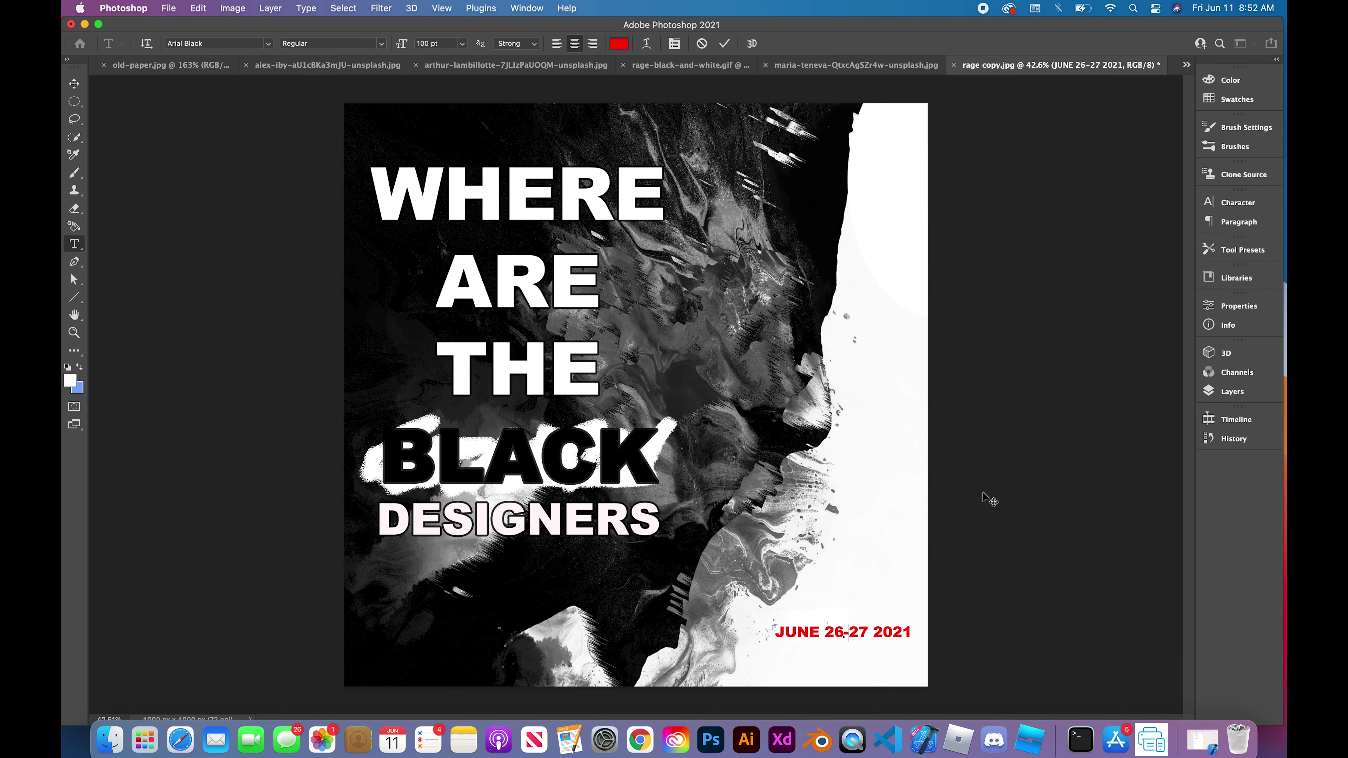
key("Return")
type("WATBD.ORG")
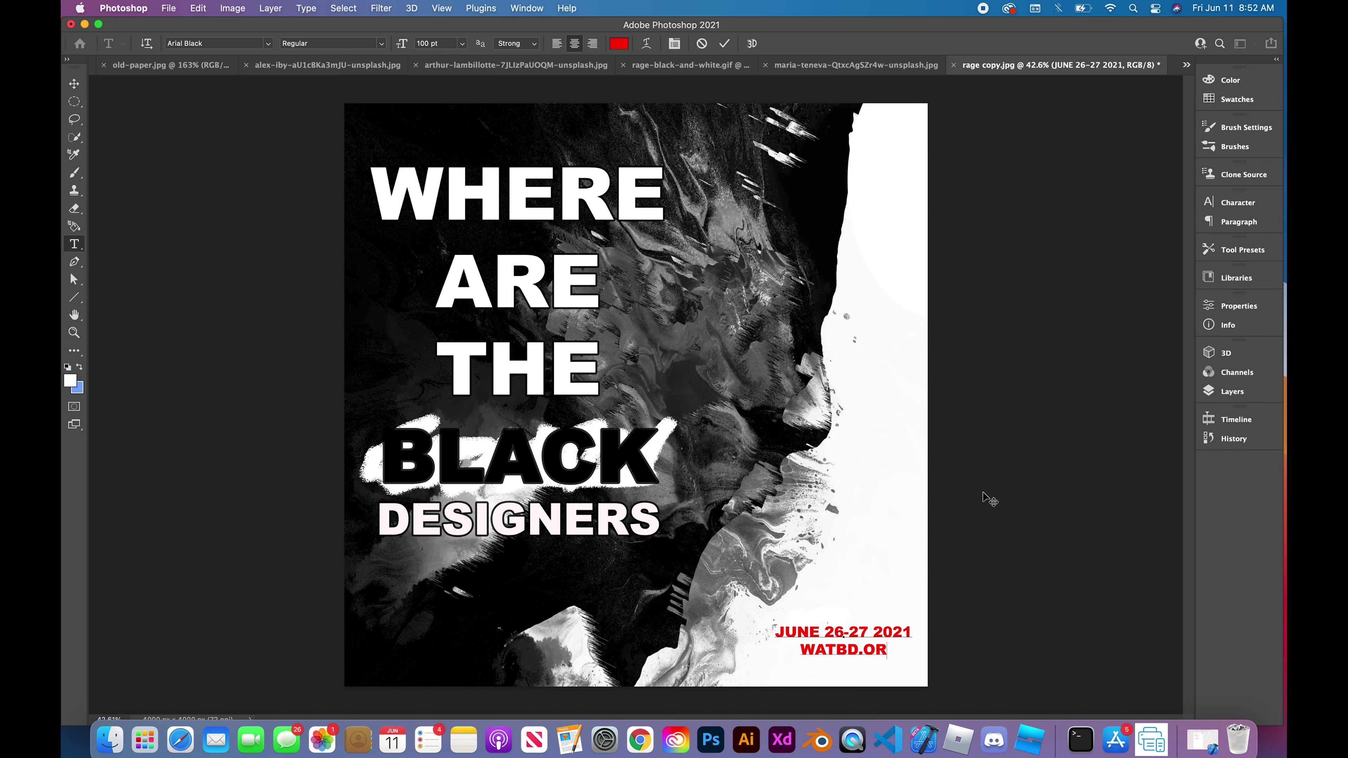
left_click(74, 83)
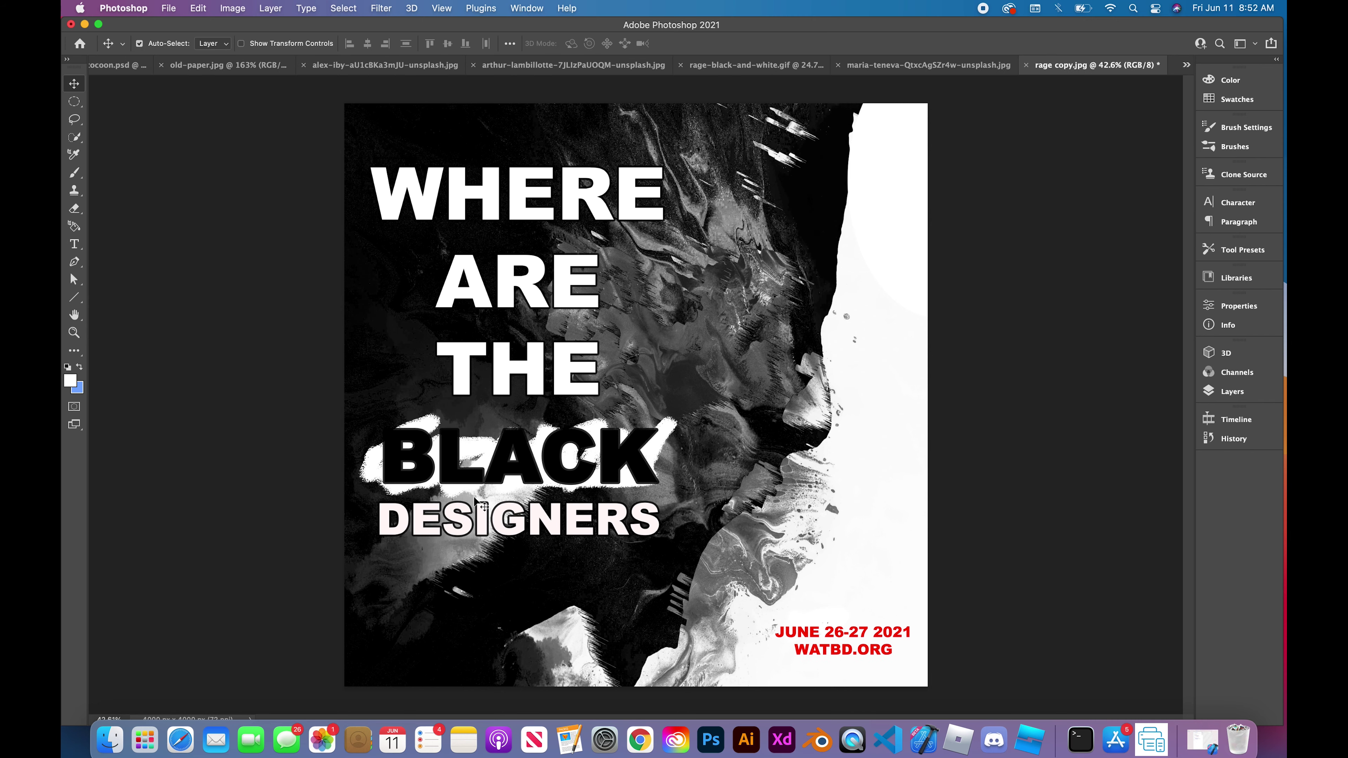
scroll(481, 504, "down", 3)
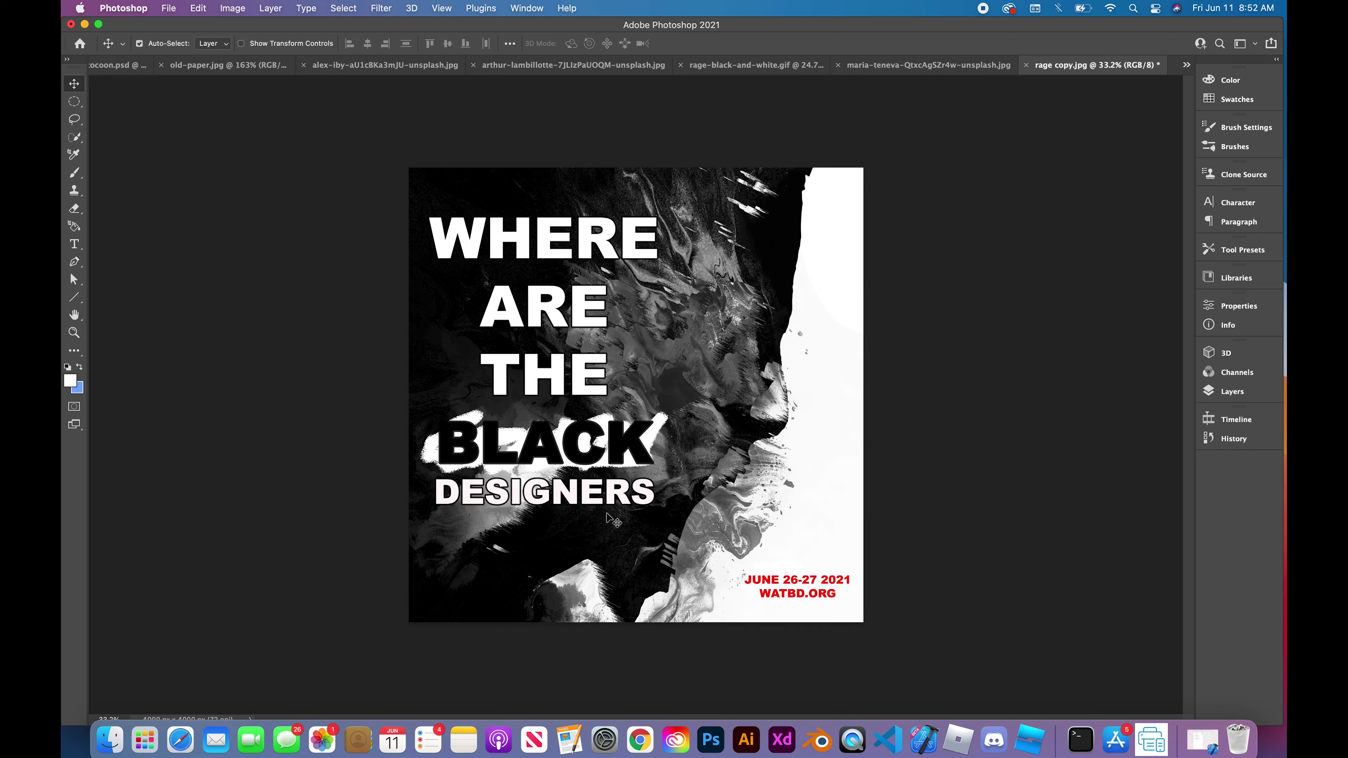